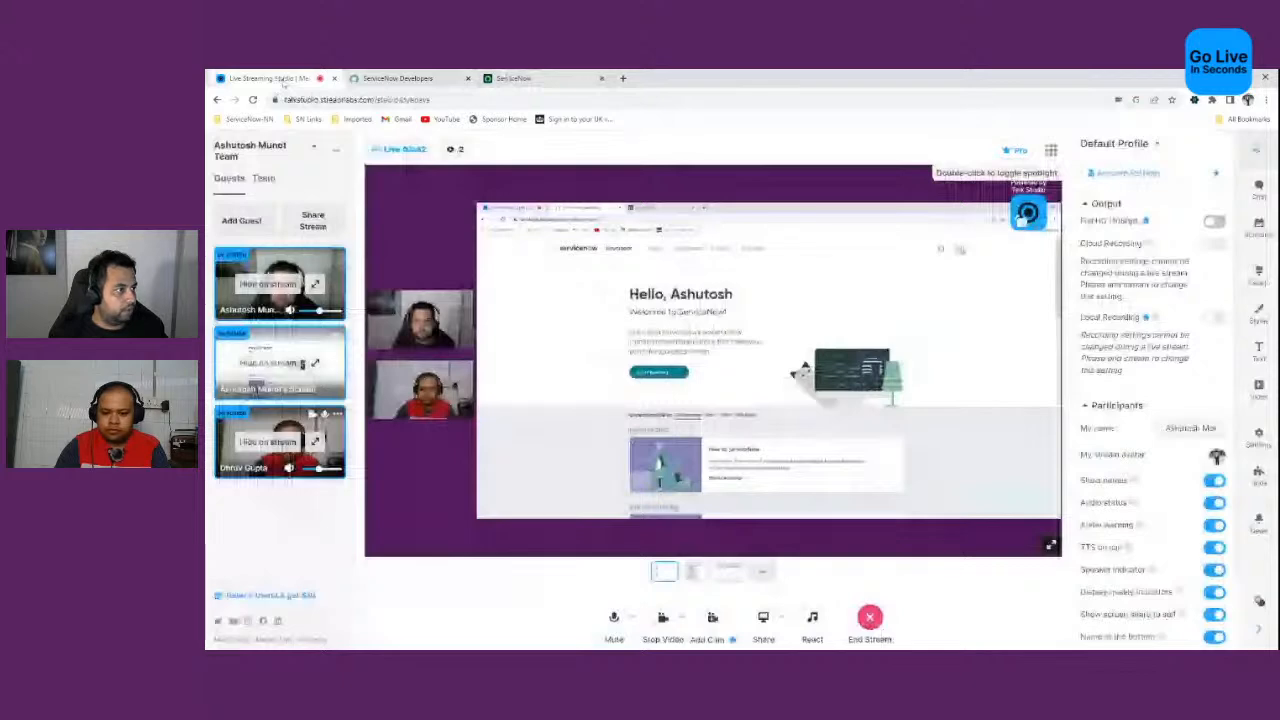
# Step: Switch to the ServiceNow instance, filter the navigator by "all av" and open the list of all available applications
pyautogui.moveTo(284, 83); pyautogui.dragTo(1094, 157)
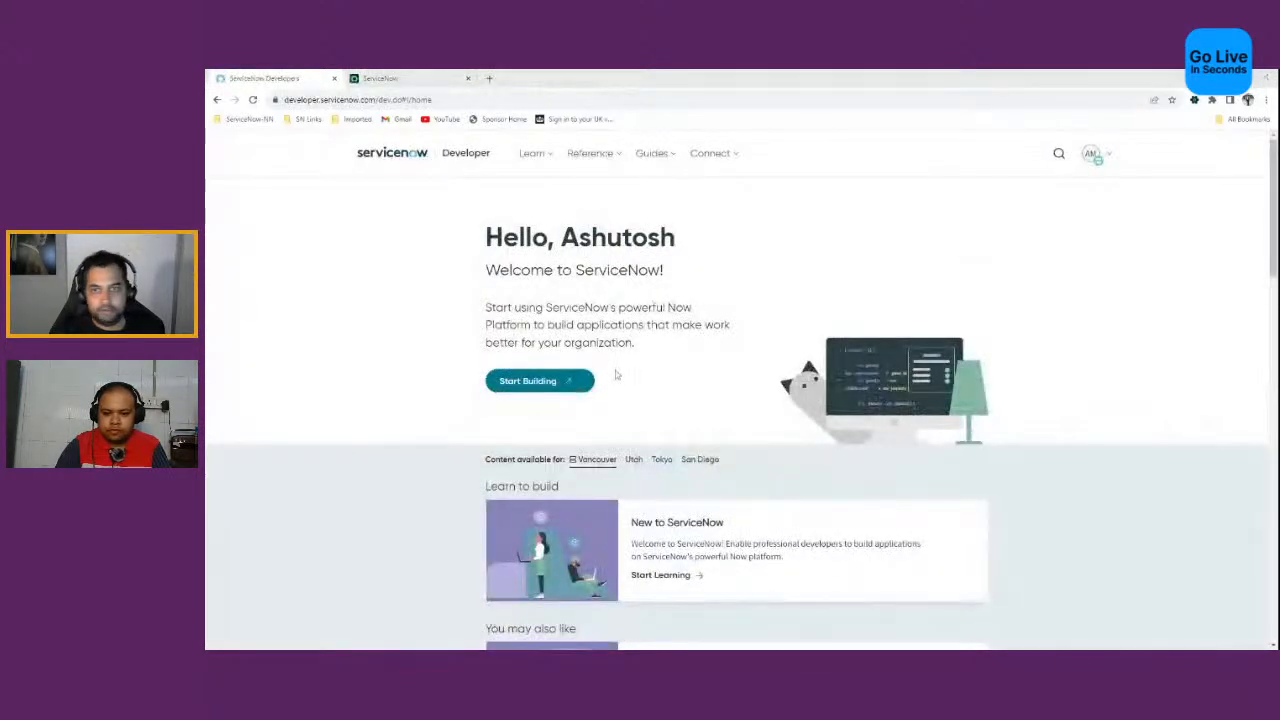
pyautogui.click(408, 79)
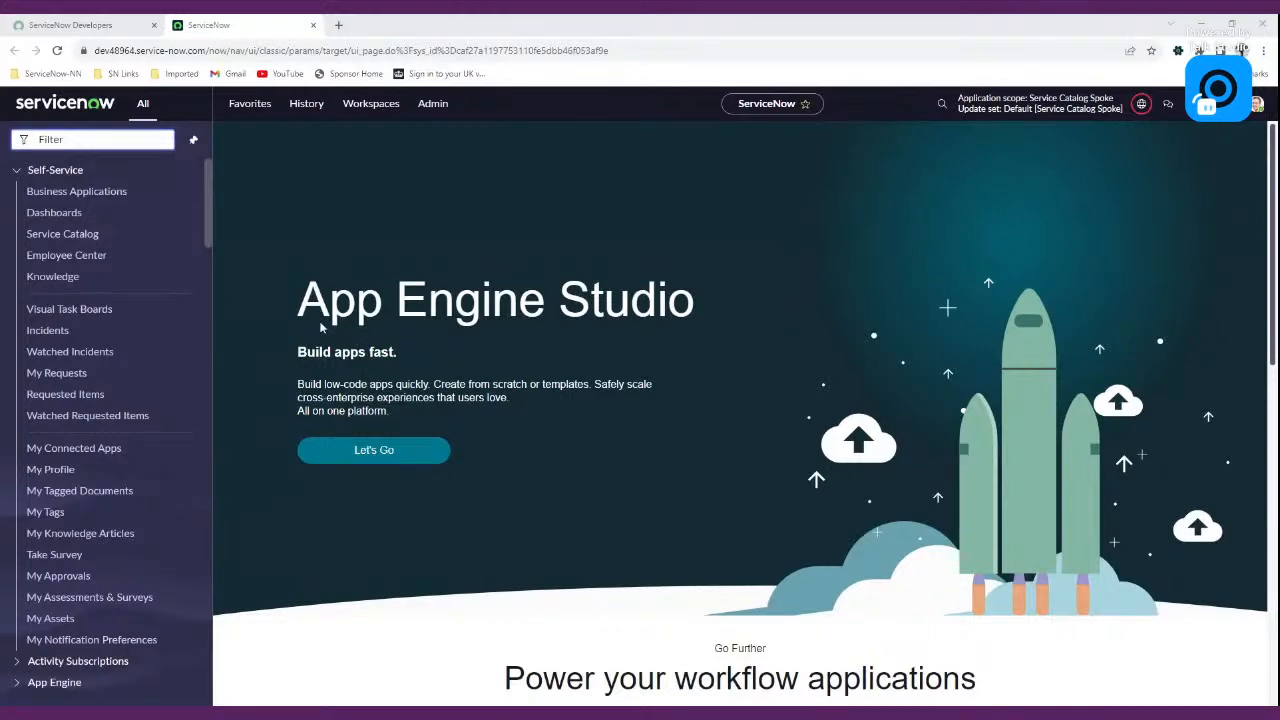
pyautogui.click(38, 139)
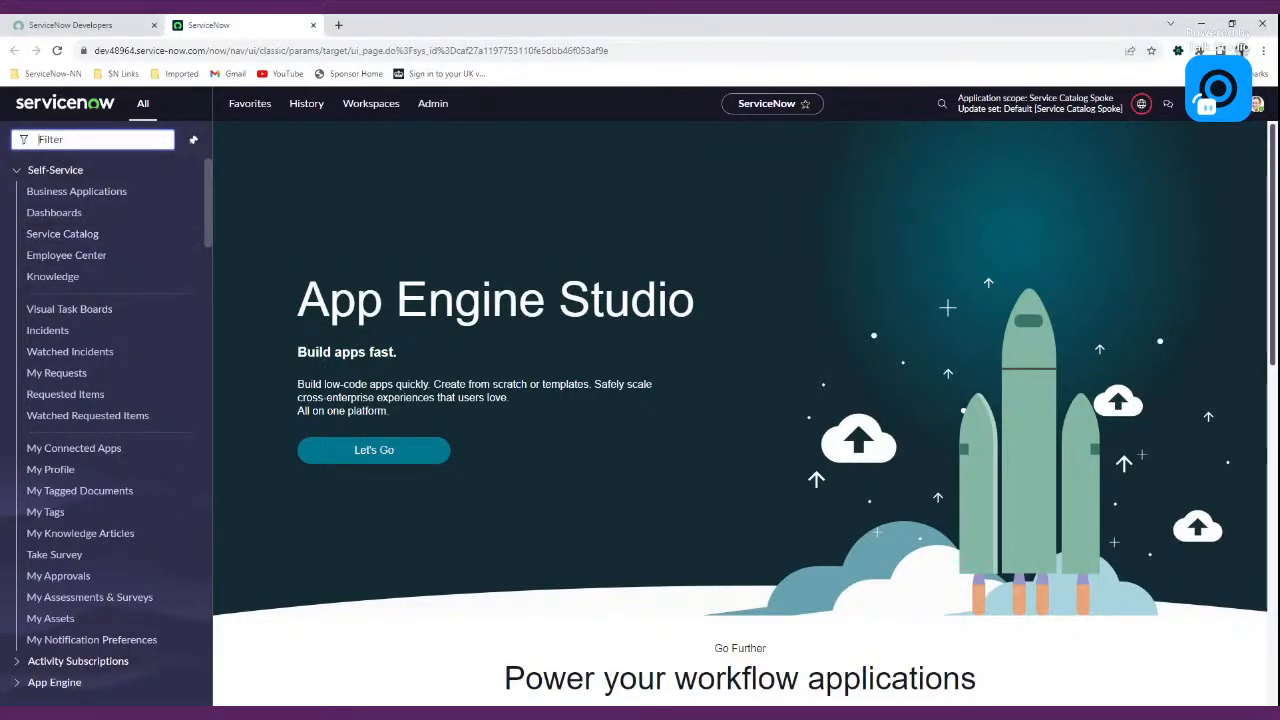
pyautogui.write('all av')
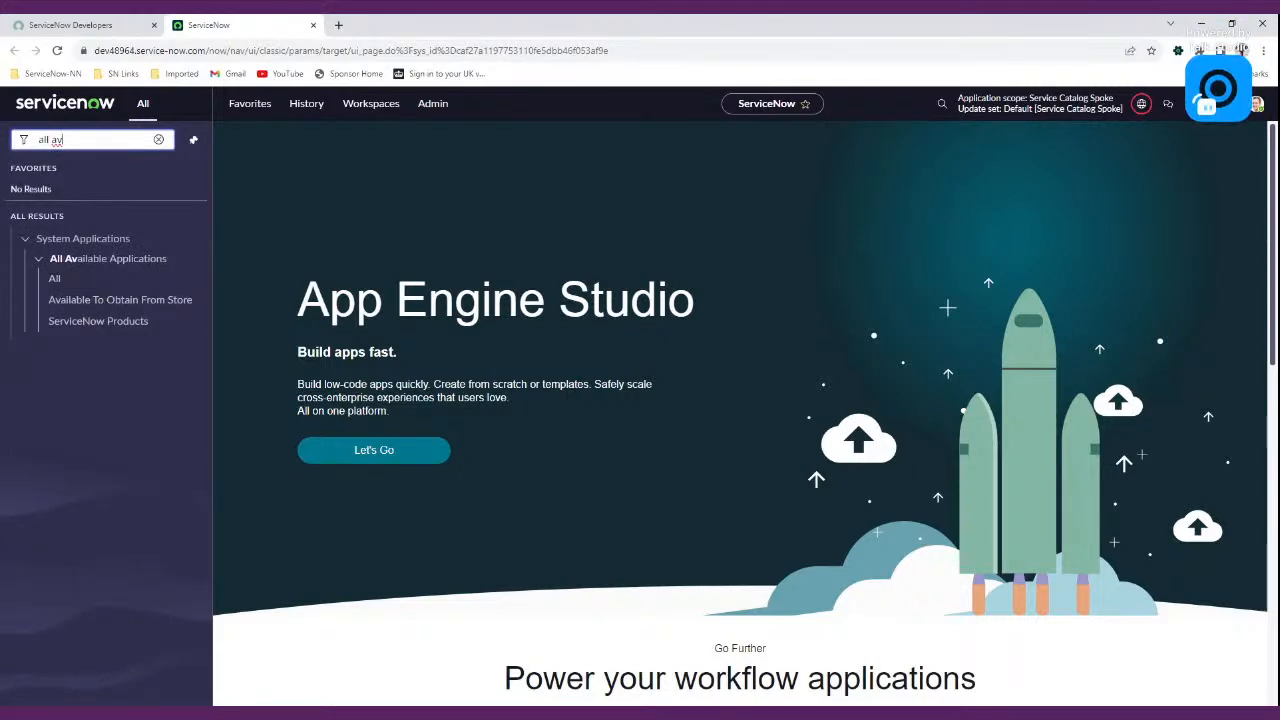
pyautogui.click(56, 280)
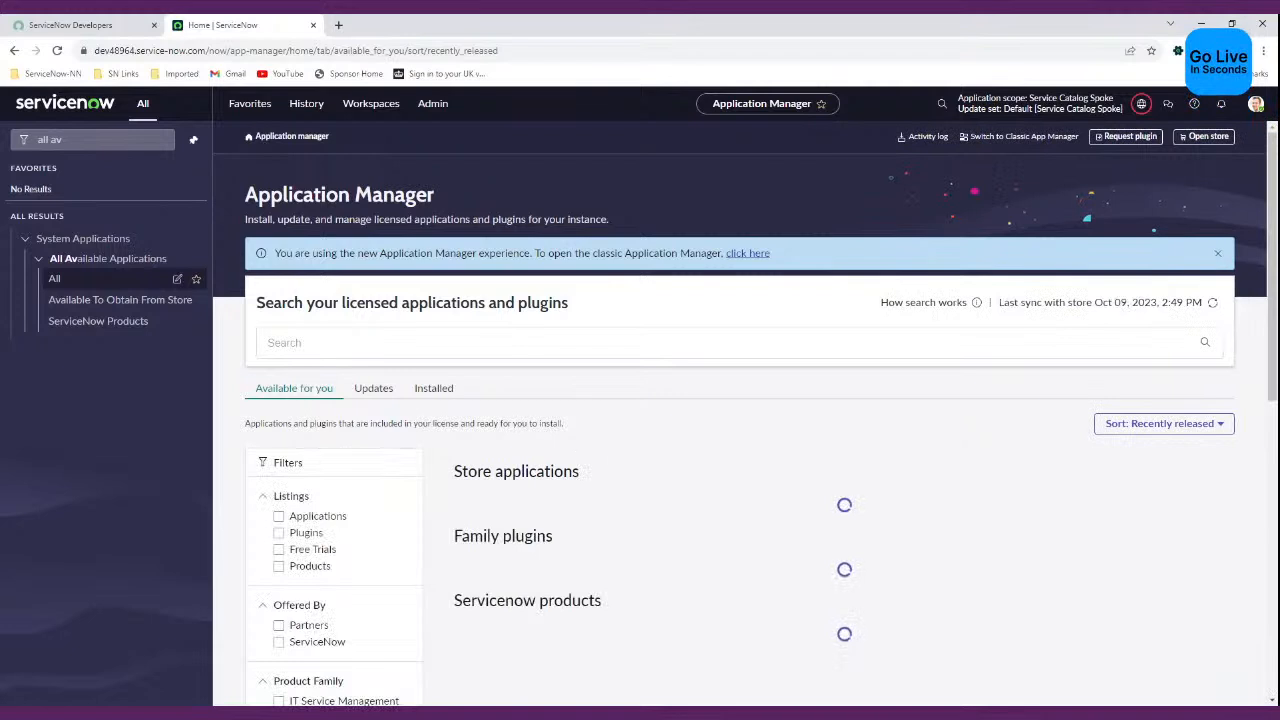
# Step: Search the licensed applications for "spoke generator" and check the available and installed results
pyautogui.click(267, 342)
pyautogui.write('spoke')
pyautogui.press('BackSpace')
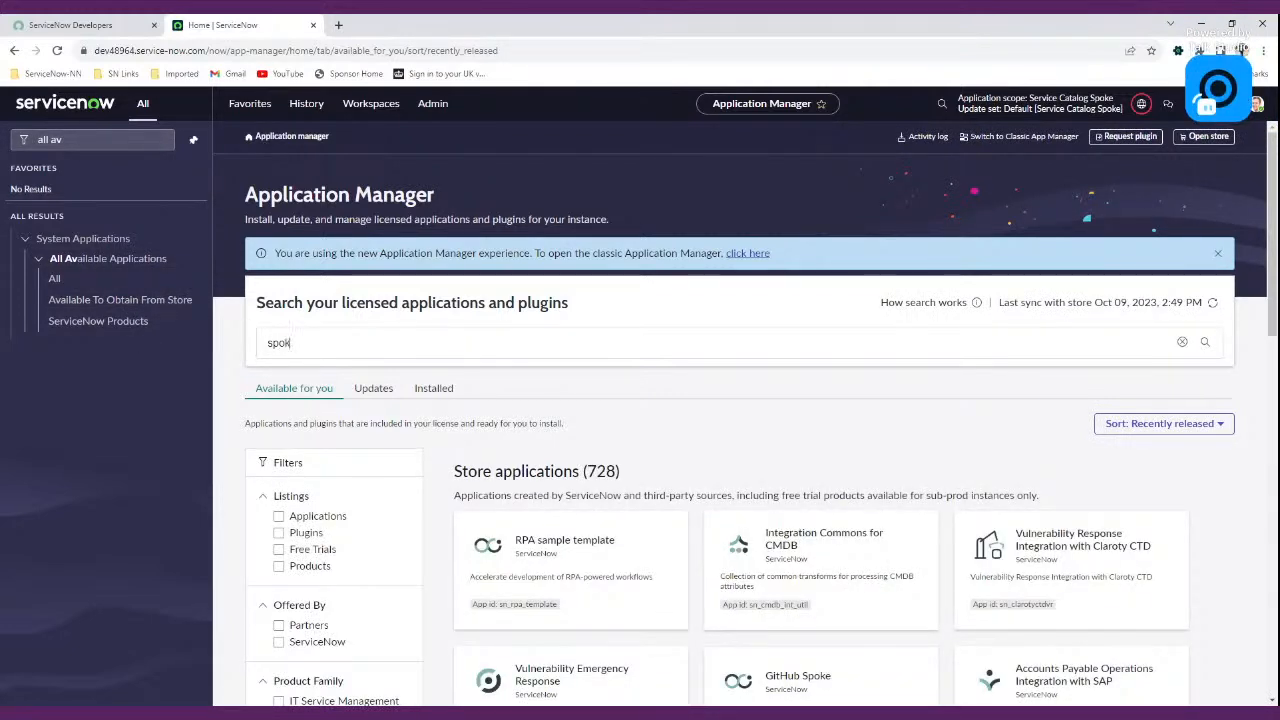
pyautogui.write('generator')
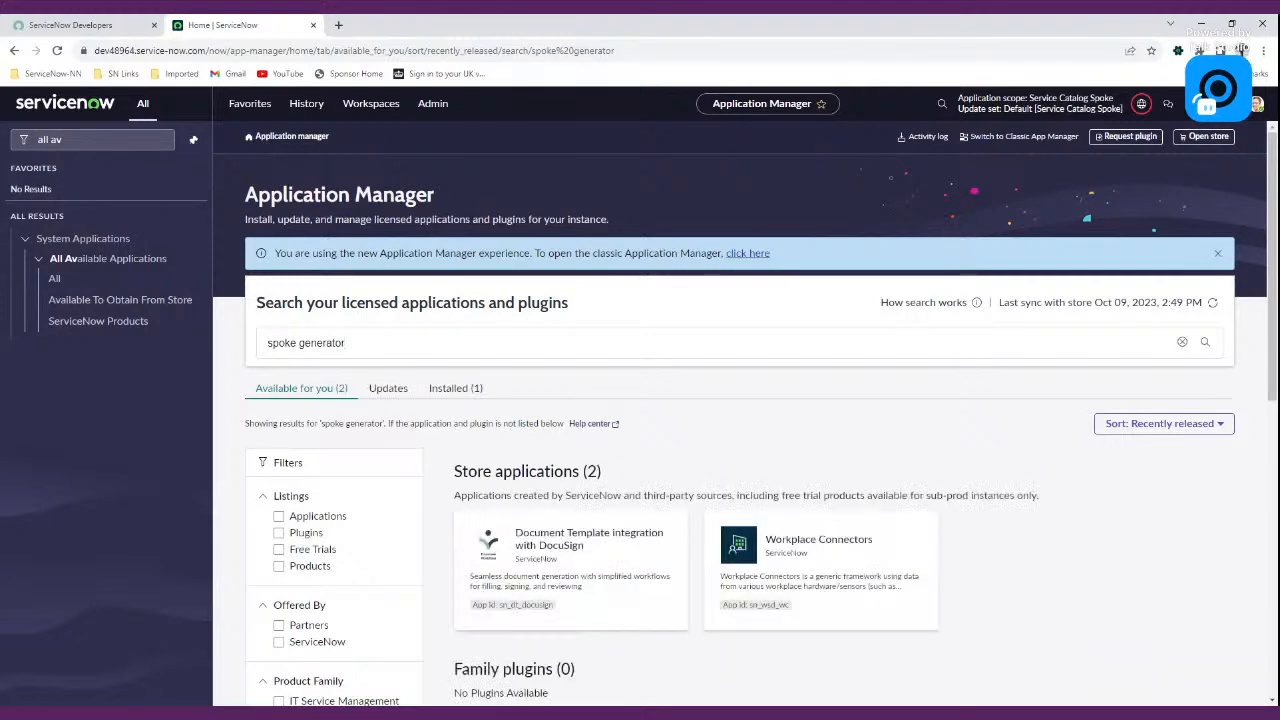
pyautogui.scroll(-3, 716, 535)
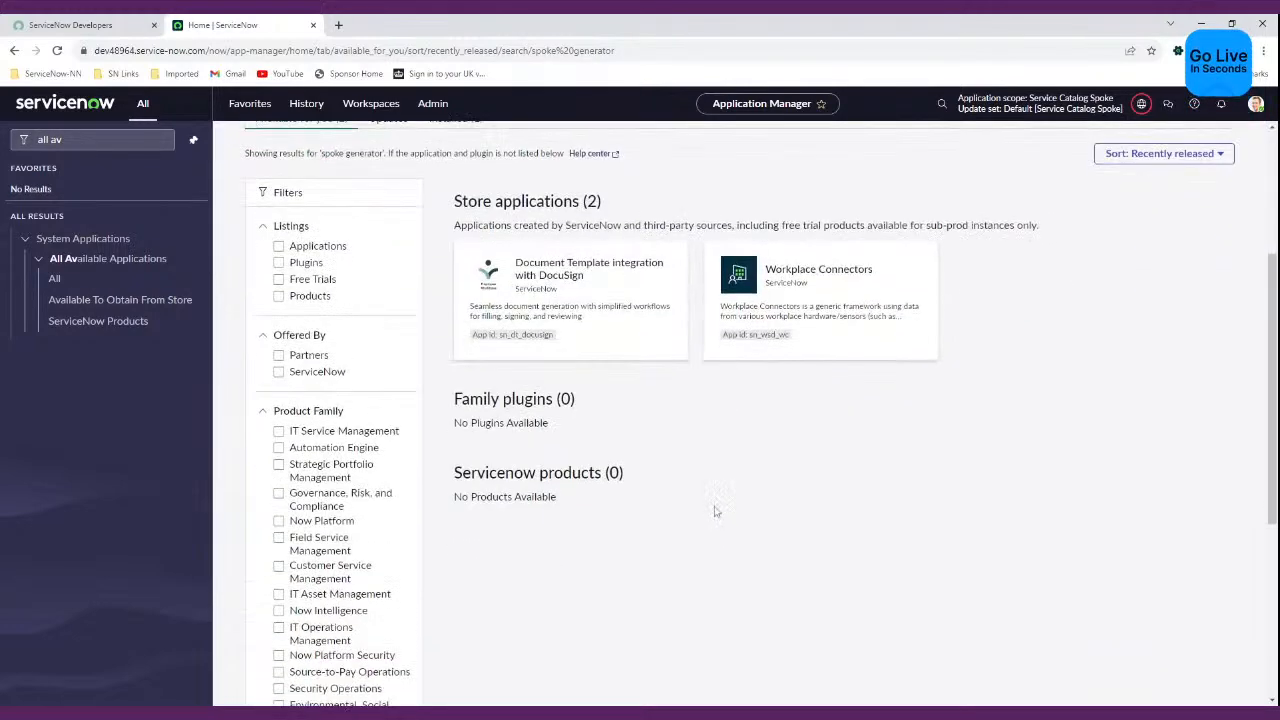
pyautogui.scroll(3, 716, 535)
pyautogui.click(455, 384)
pyautogui.scroll(-1, 612, 521)
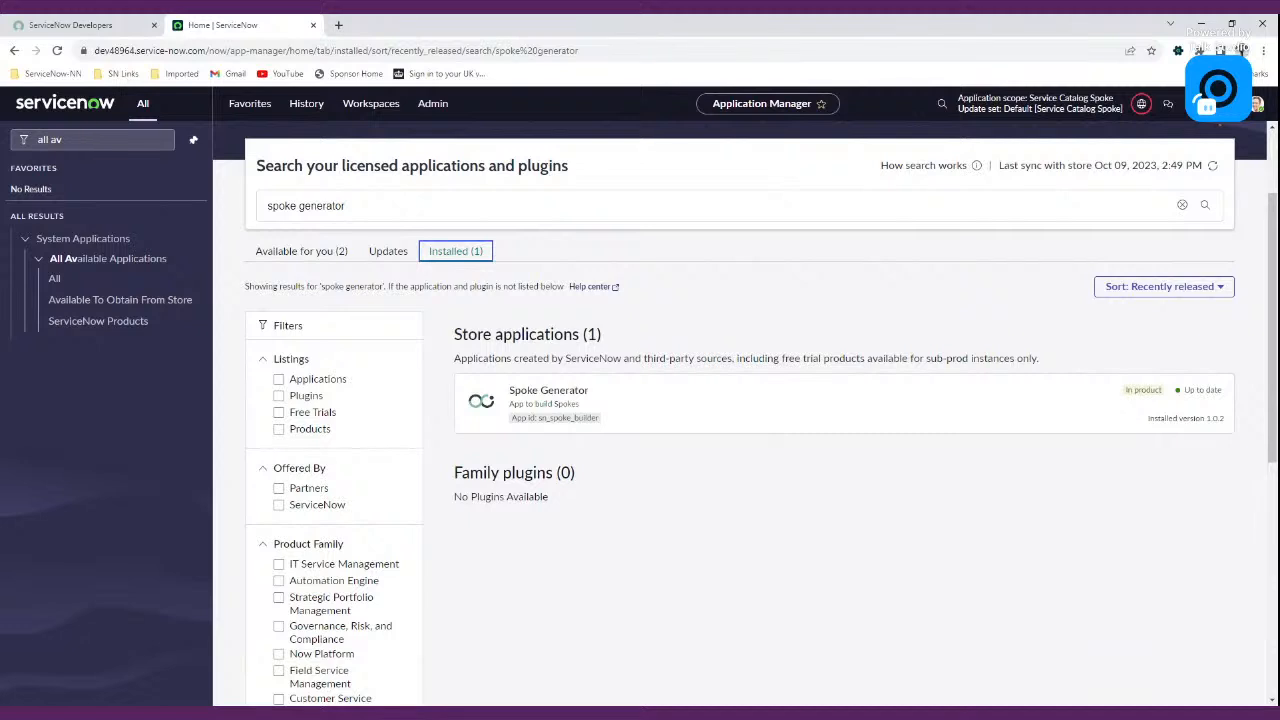
# Step: Clear the application search, filter the navigator by "flow d" and open Flow Designer
pyautogui.moveTo(90, 140); pyautogui.dragTo(3, 165)
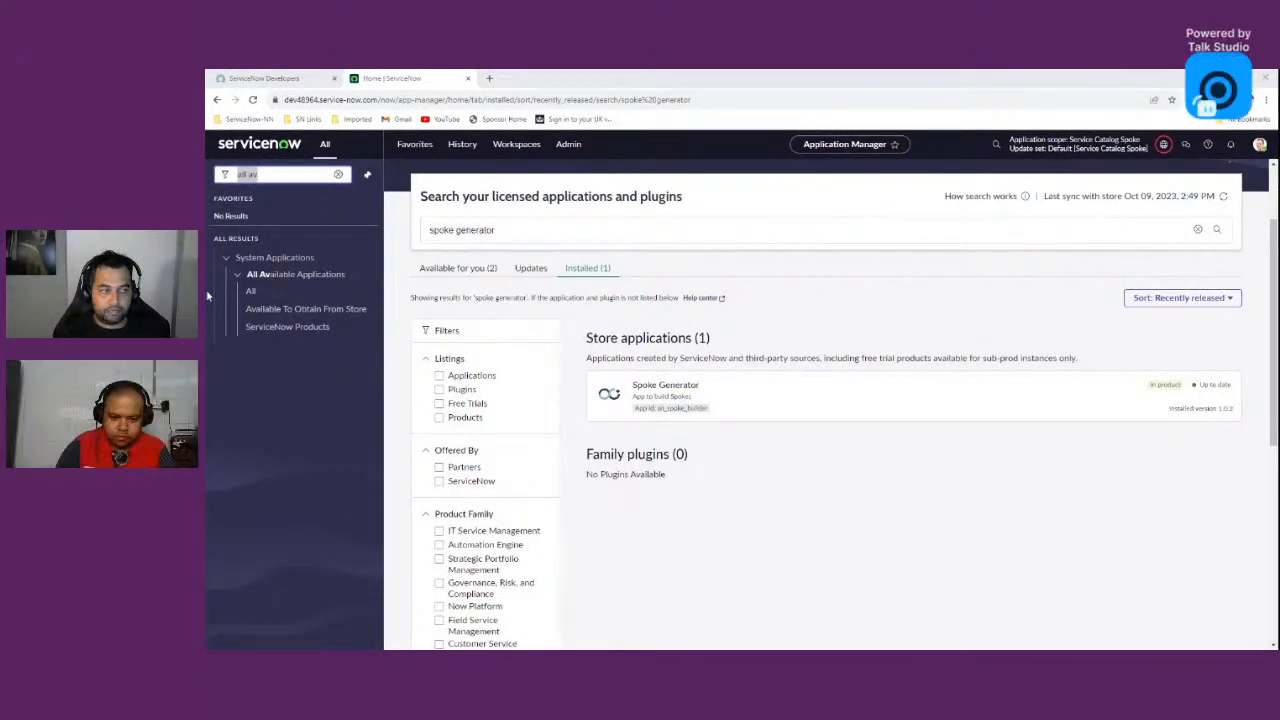
pyautogui.moveTo(505, 231); pyautogui.dragTo(252, 259)
pyautogui.press('BackSpace')
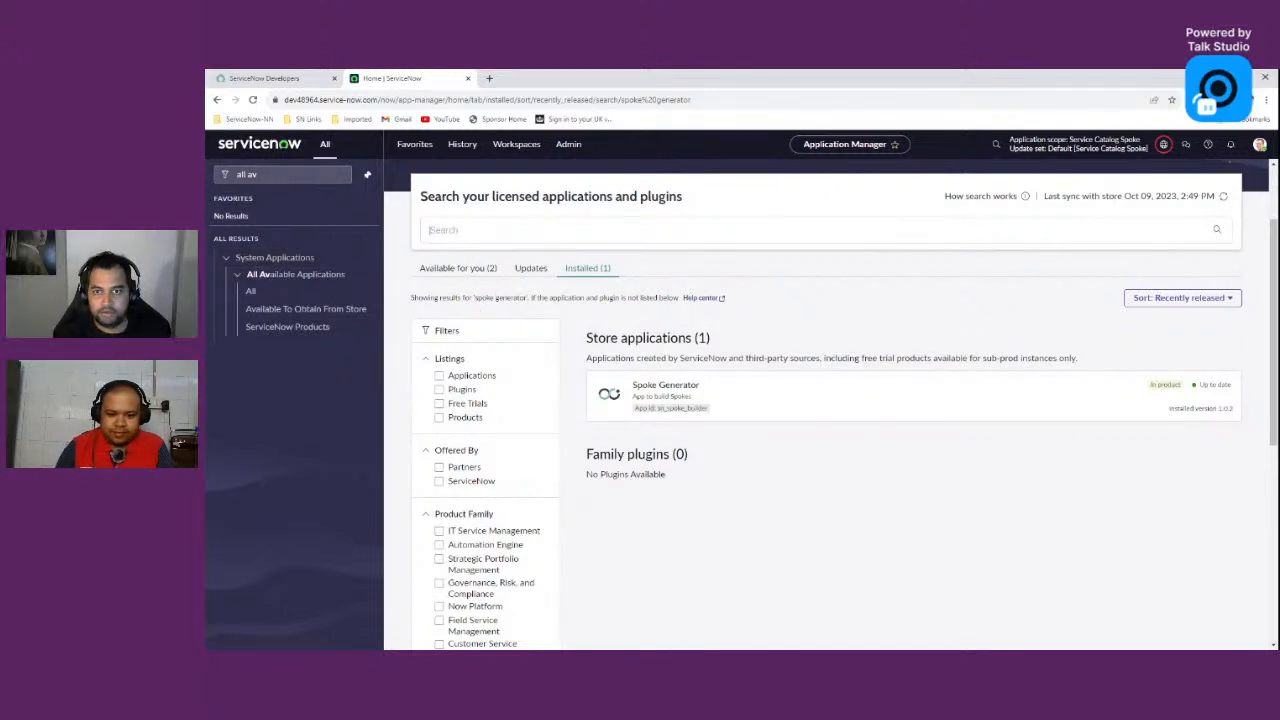
pyautogui.moveTo(262, 176); pyautogui.dragTo(208, 182)
pyautogui.press('BackSpace')
pyautogui.write('flow d')
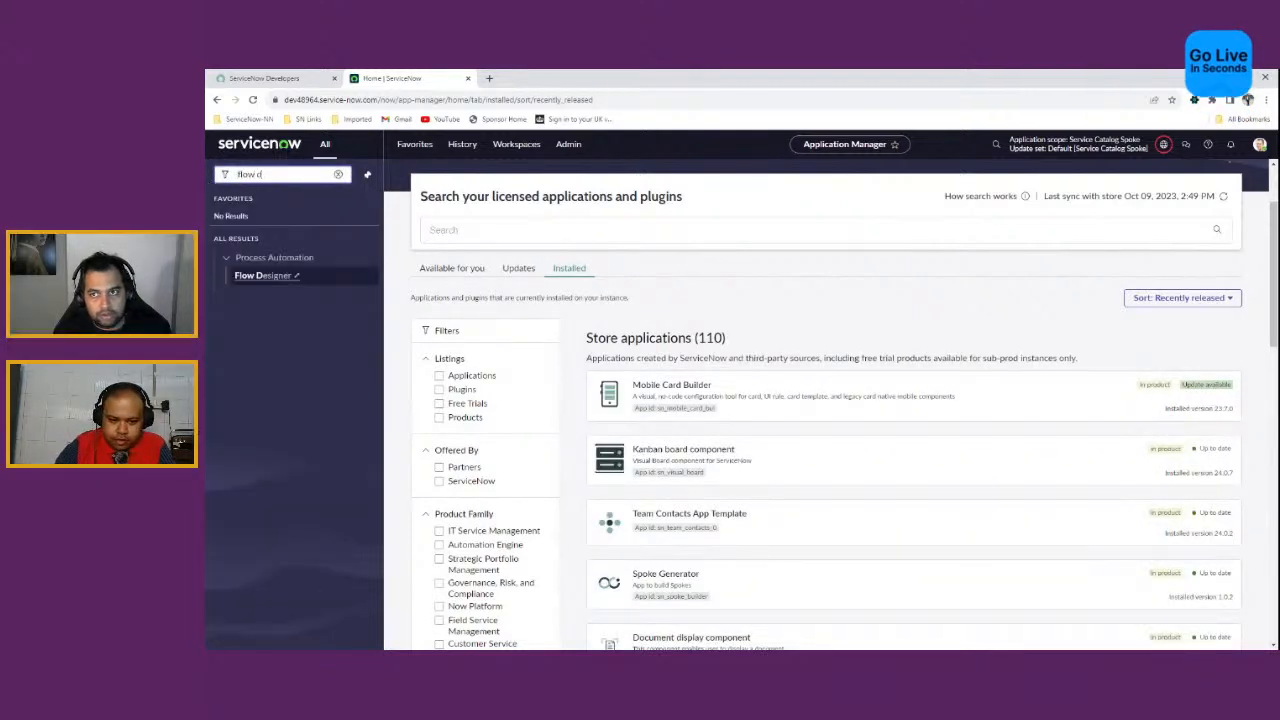
pyautogui.click(266, 275)
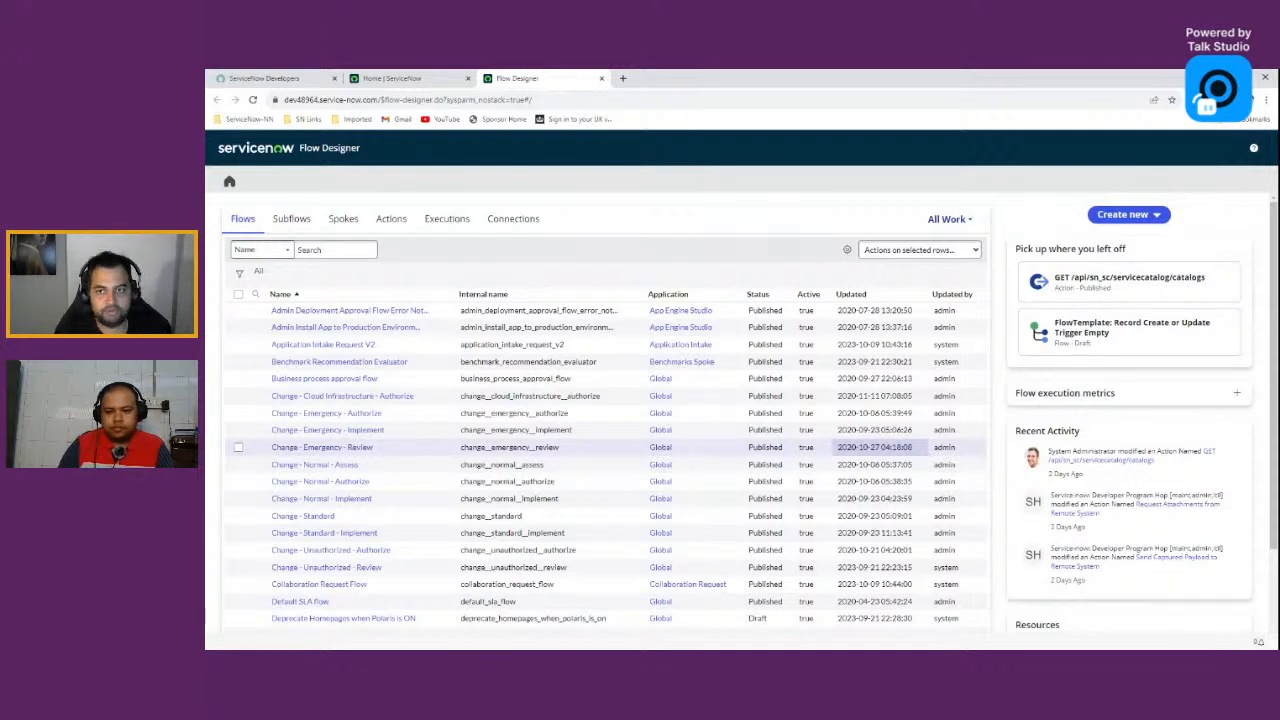
# Step: Browse through the list of existing spokes and start creating a new spoke
pyautogui.click(342, 222)
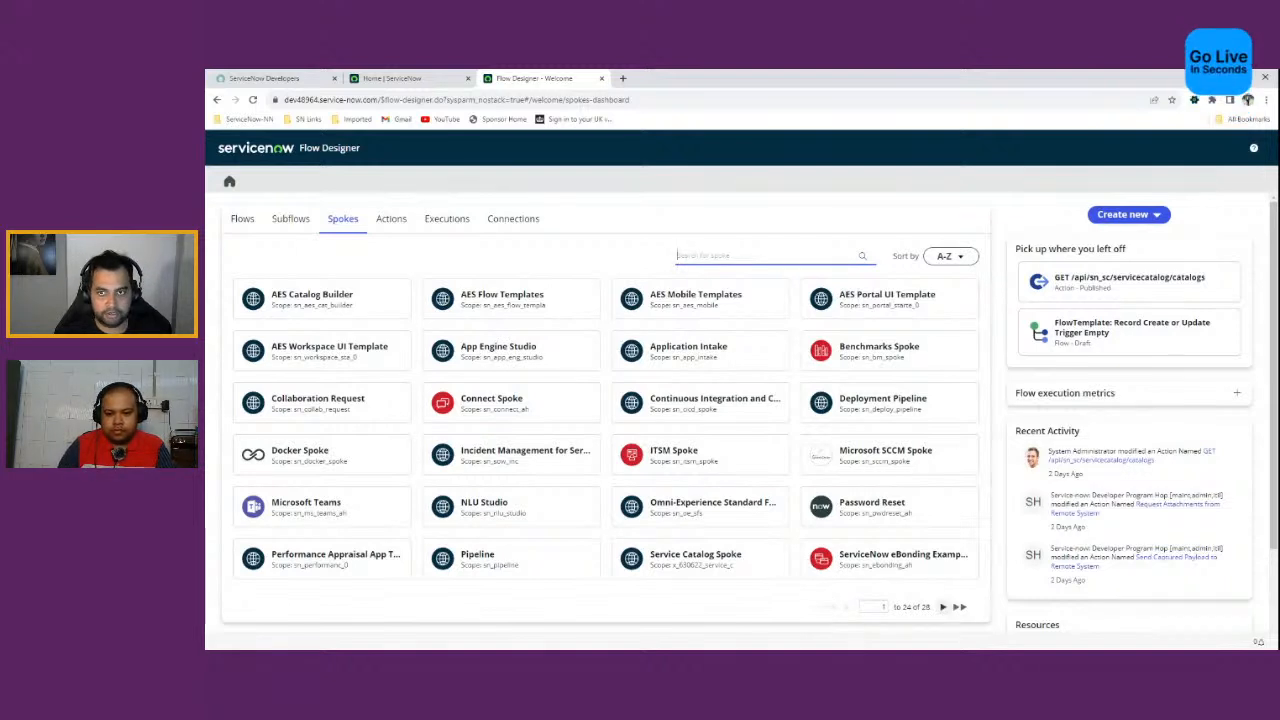
pyautogui.click(942, 607)
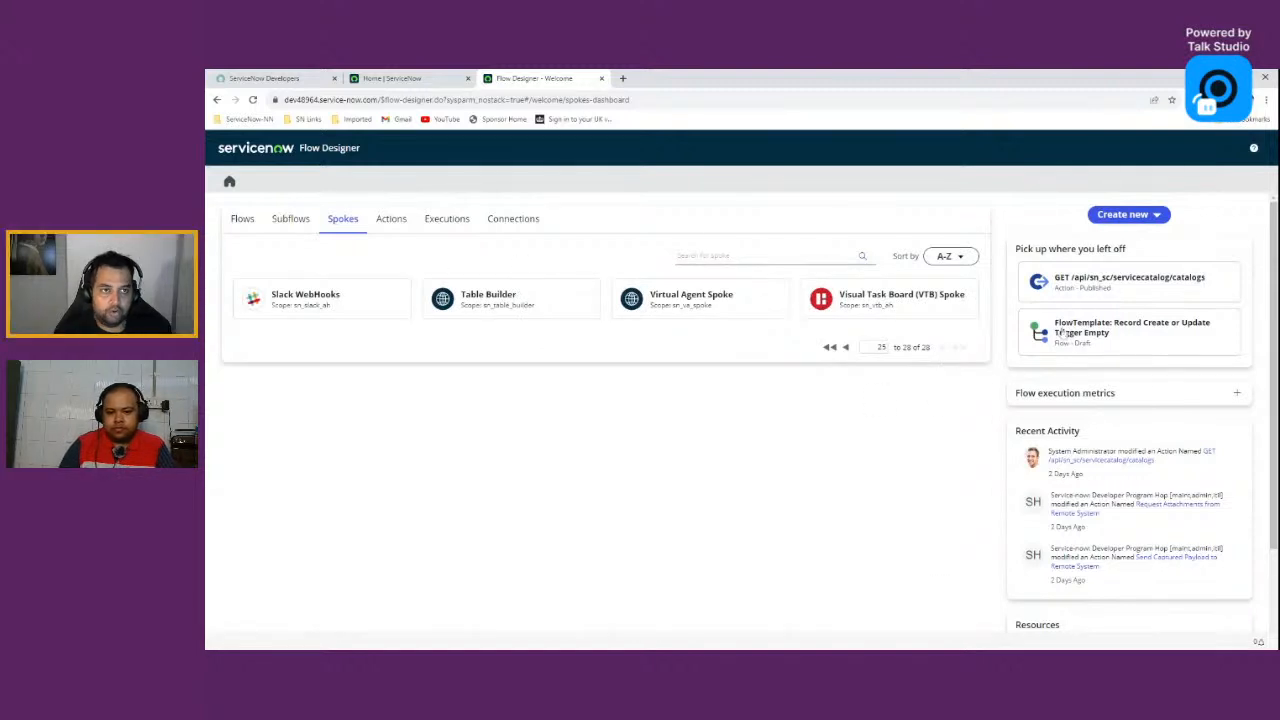
pyautogui.click(1121, 215)
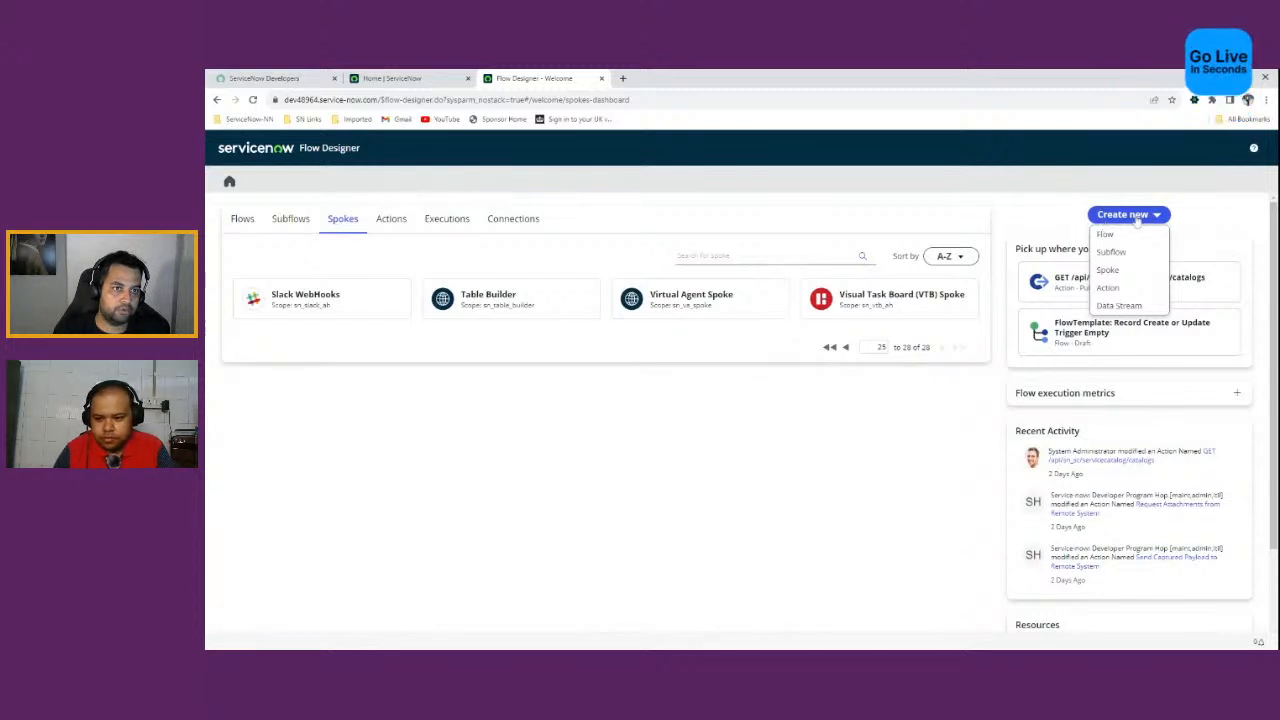
pyautogui.click(1125, 275)
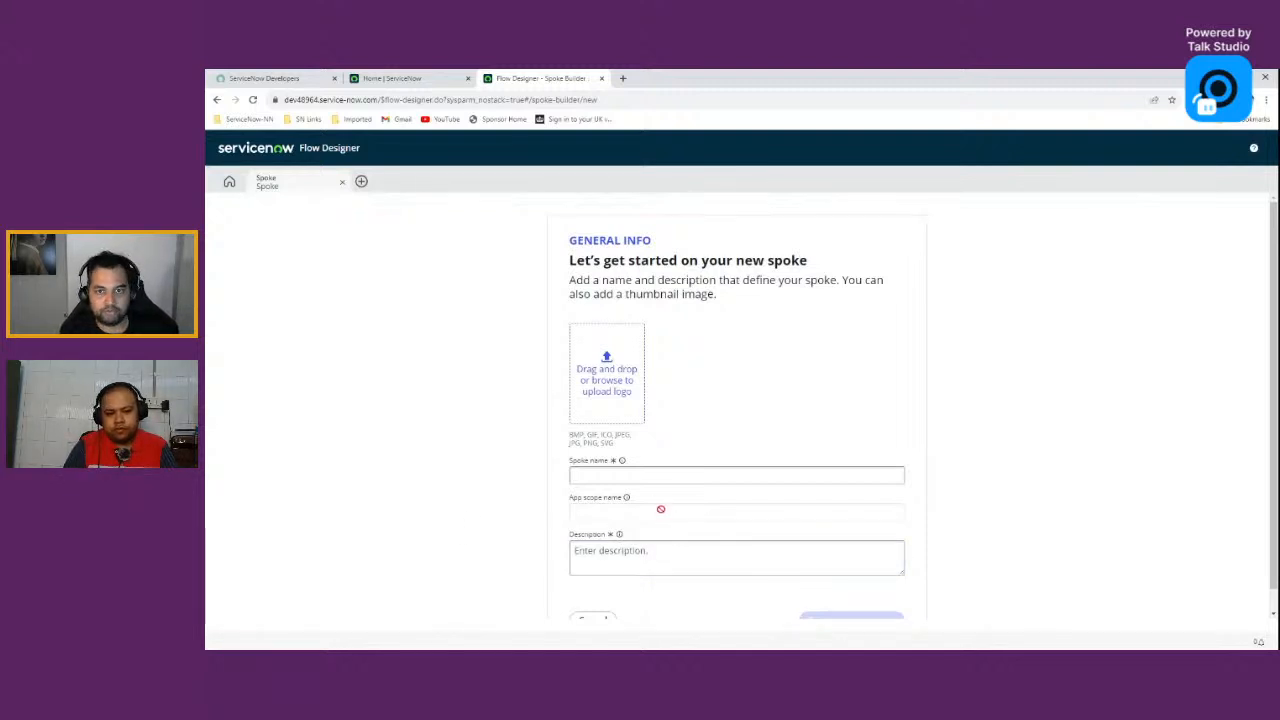
# Step: Name the new spoke "LWP Demo"
pyautogui.scroll(-1, 659, 510)
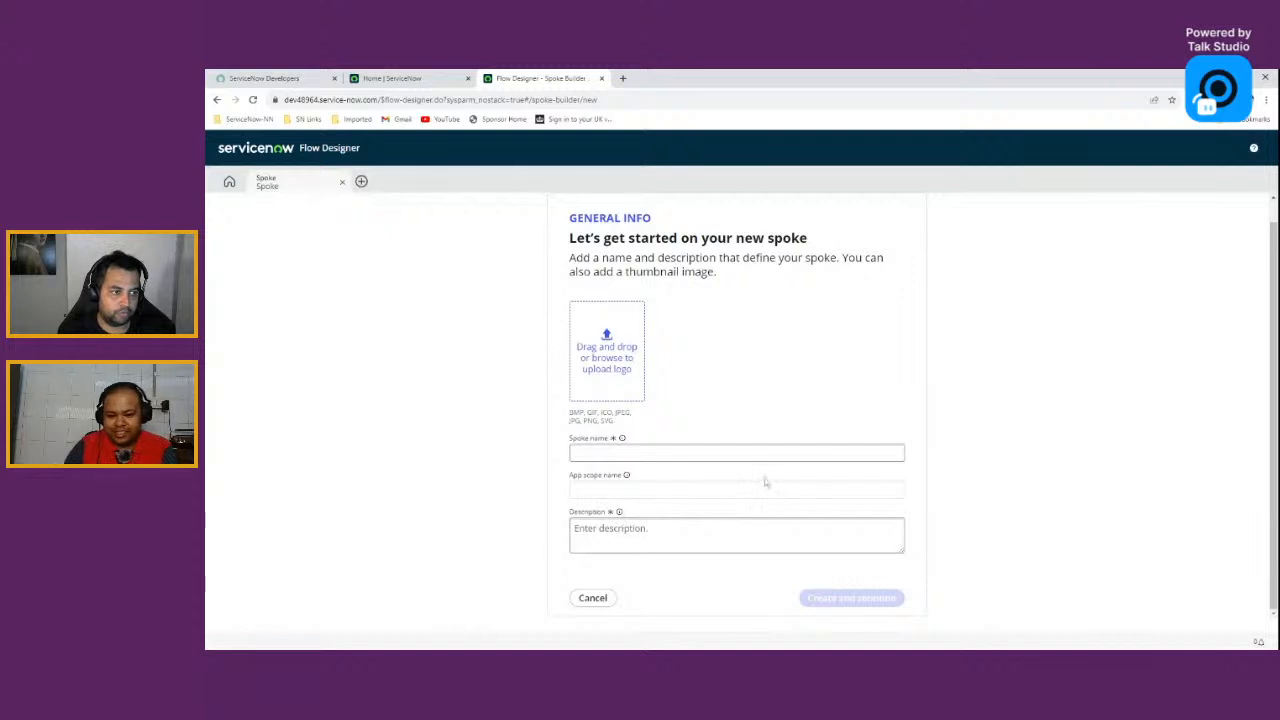
pyautogui.click(690, 454)
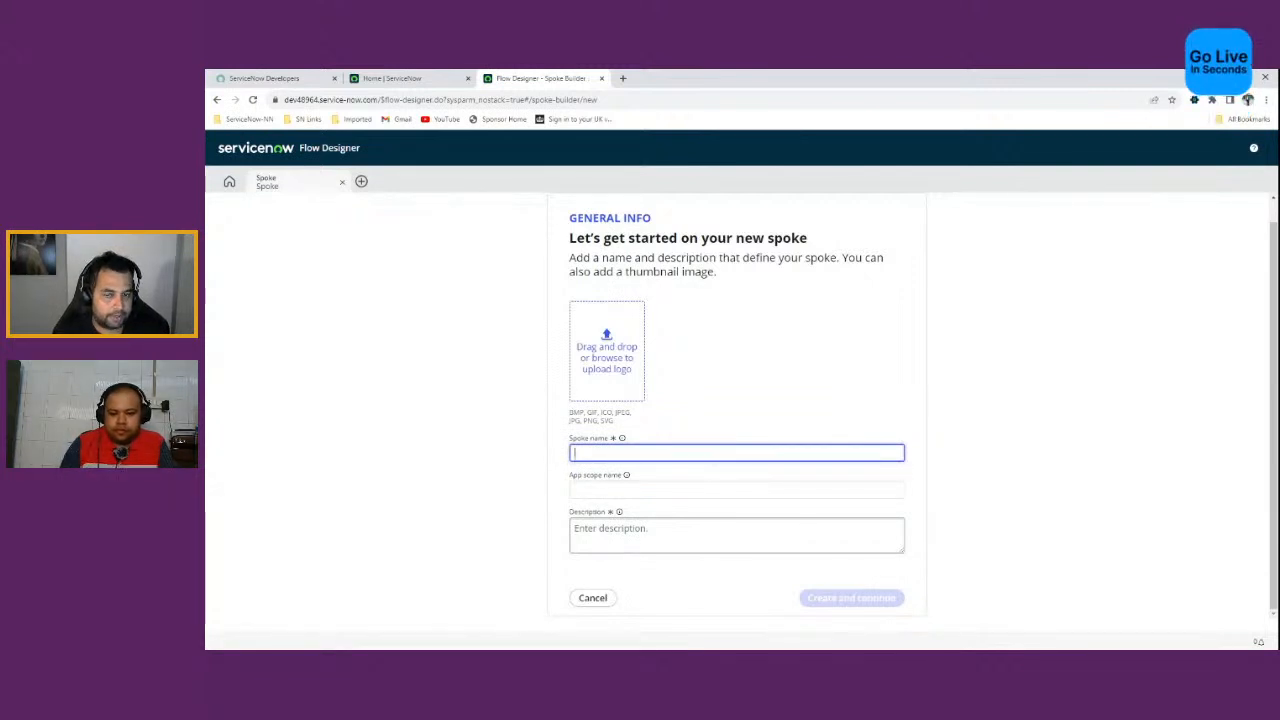
pyautogui.write('LWP Demo')
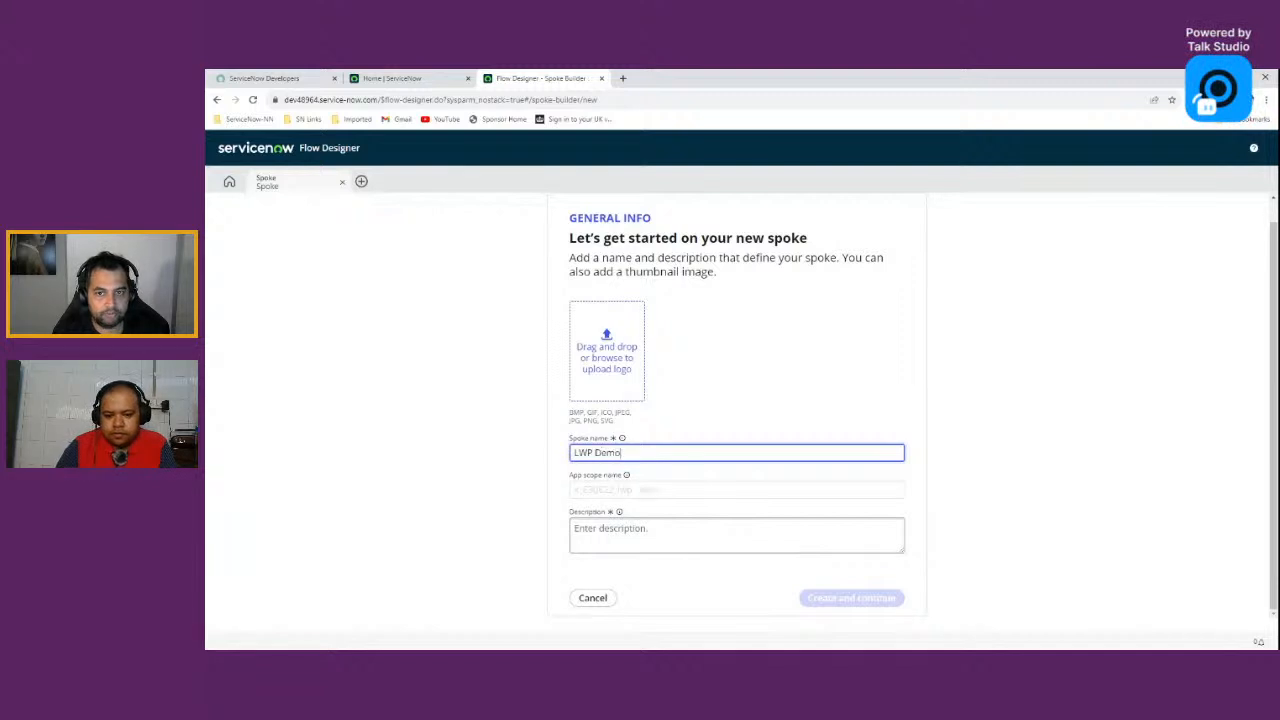
pyautogui.press('Tab')
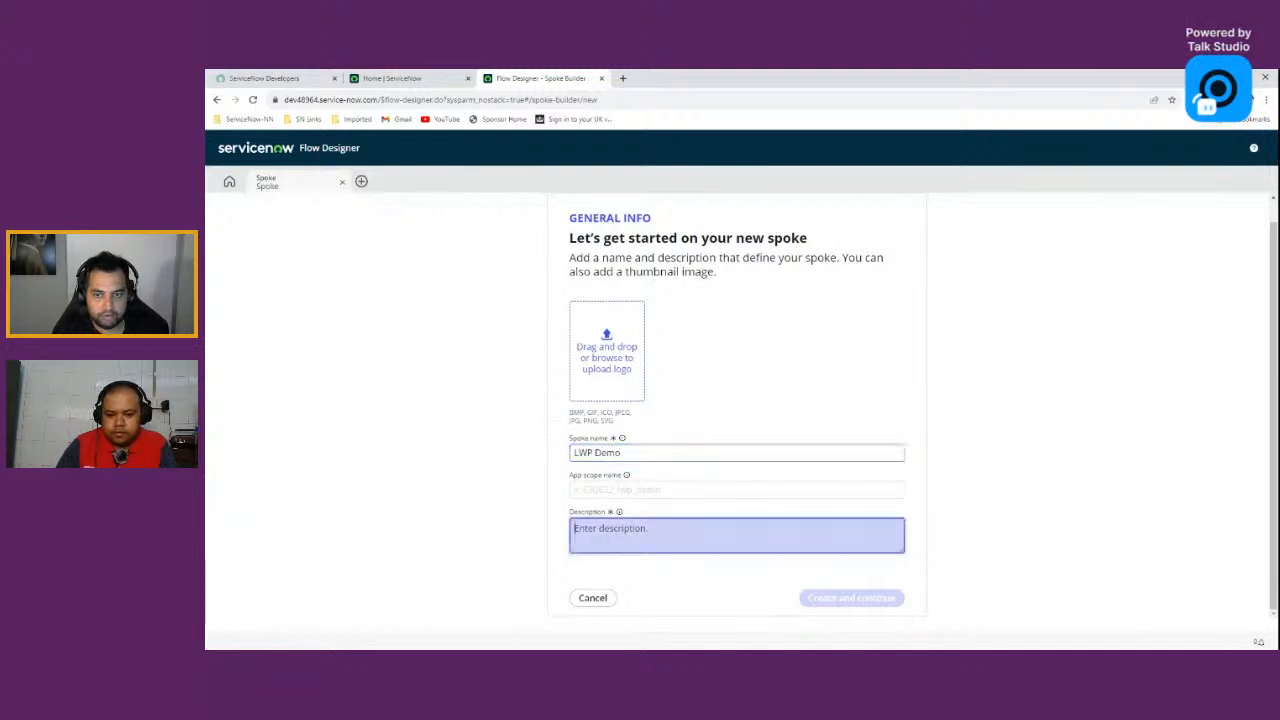
# Step: Enter the spoke description "This is for live streaming on Melon app" and create the spoke
pyautogui.write('This is for')
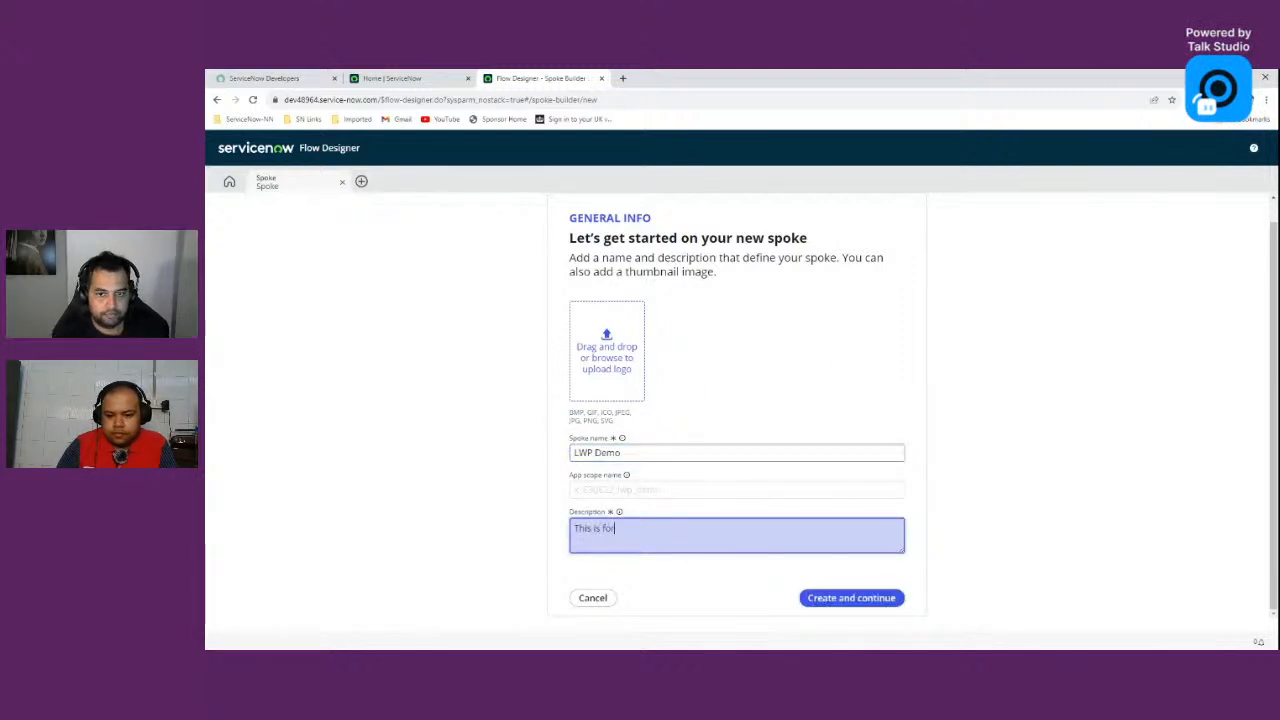
pyautogui.write(' live stream')
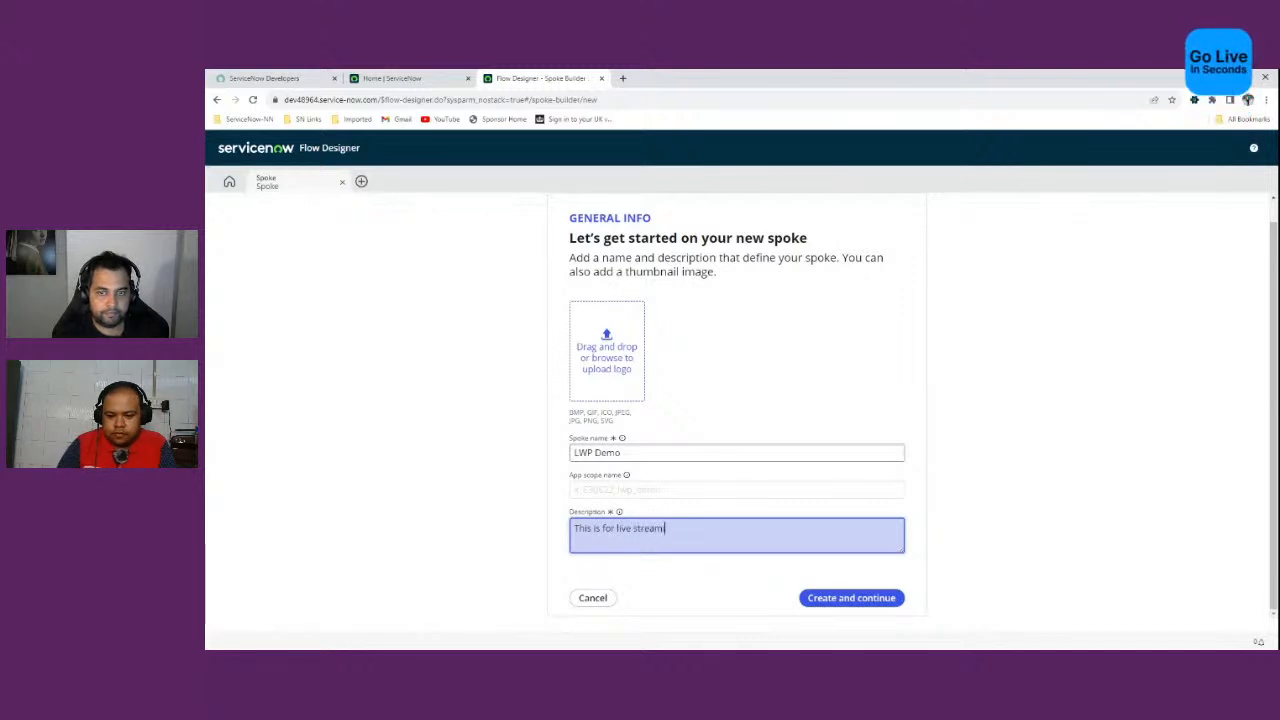
pyautogui.write('ing on YouT')
pyautogui.press('BackSpace')
pyautogui.press('BackSpace')
pyautogui.press('BackSpace')
pyautogui.press('BackSpace')
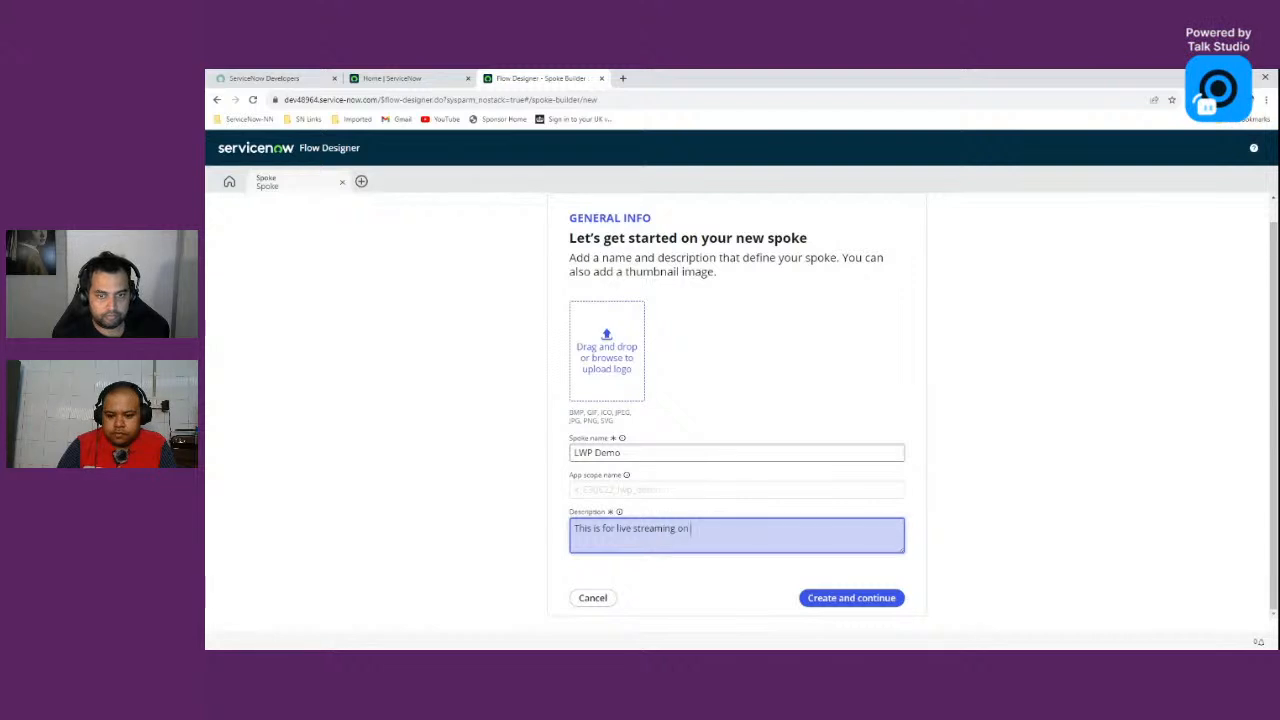
pyautogui.write('Melon')
pyautogui.write('app')
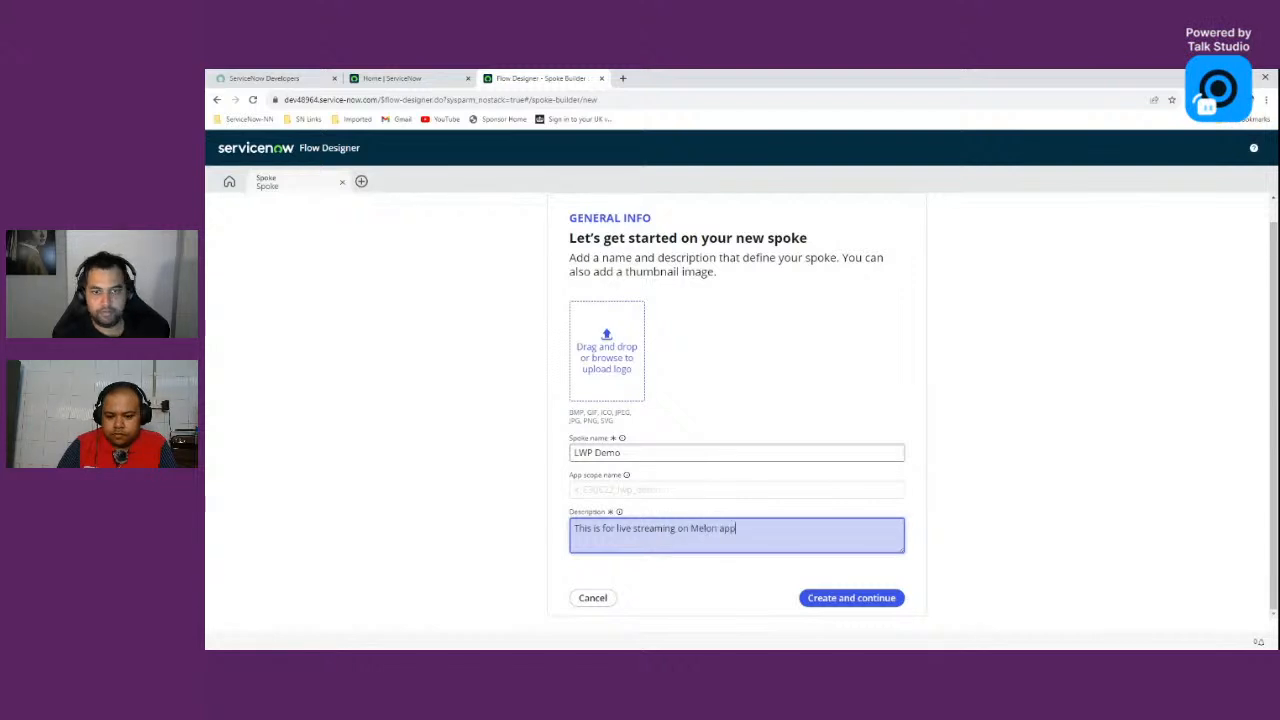
pyautogui.click(858, 604)
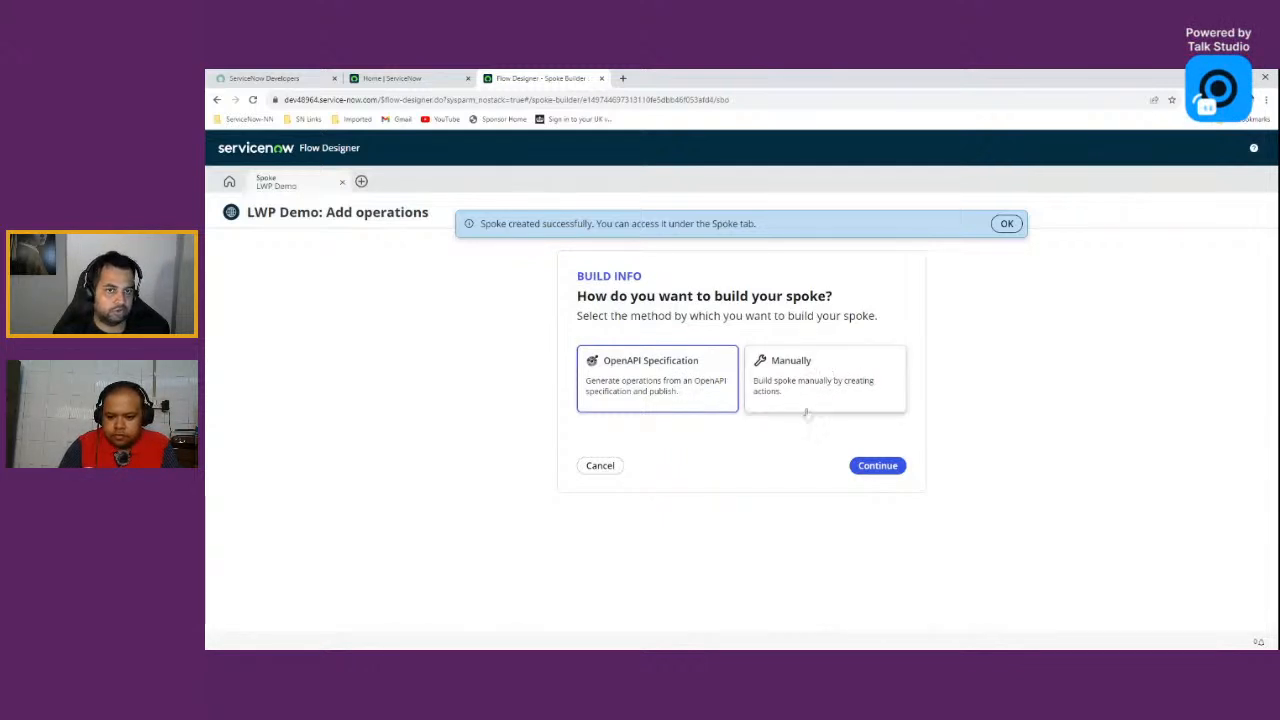
# Step: Choose OpenAPI Specification as the spoke's build method, dismiss the creation notice and continue
pyautogui.click(660, 391)
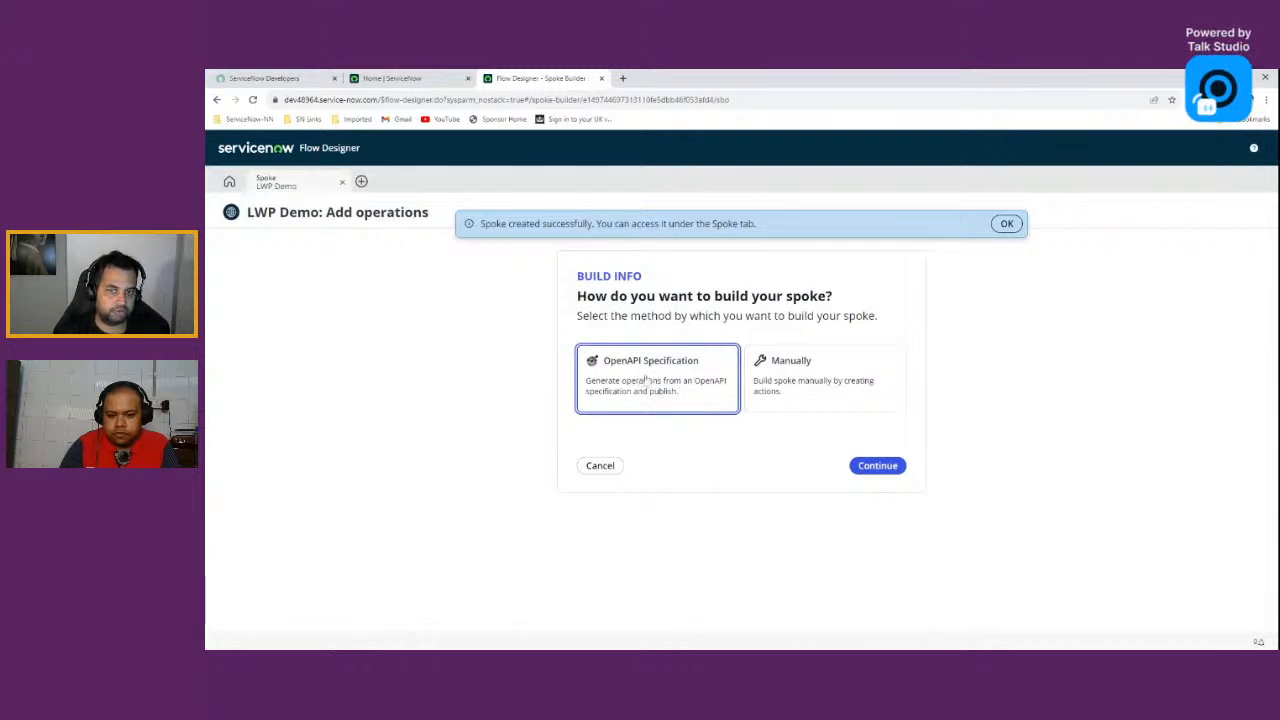
pyautogui.click(1006, 223)
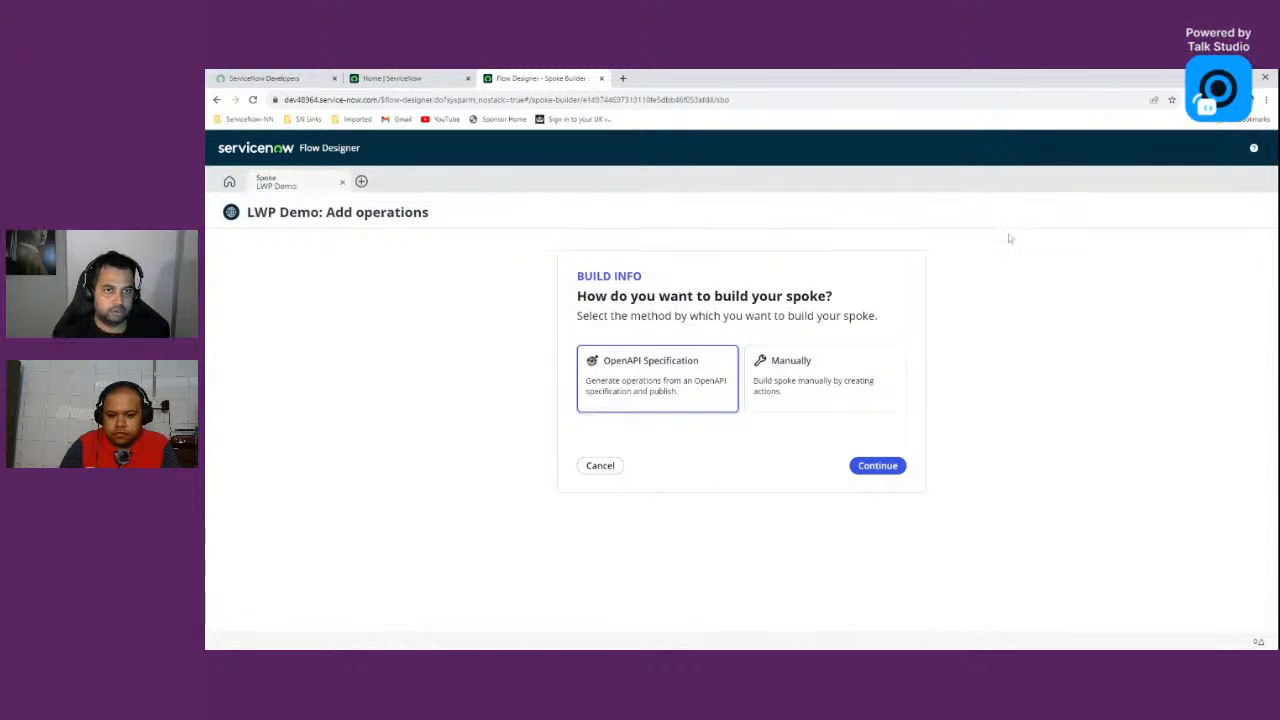
pyautogui.click(877, 465)
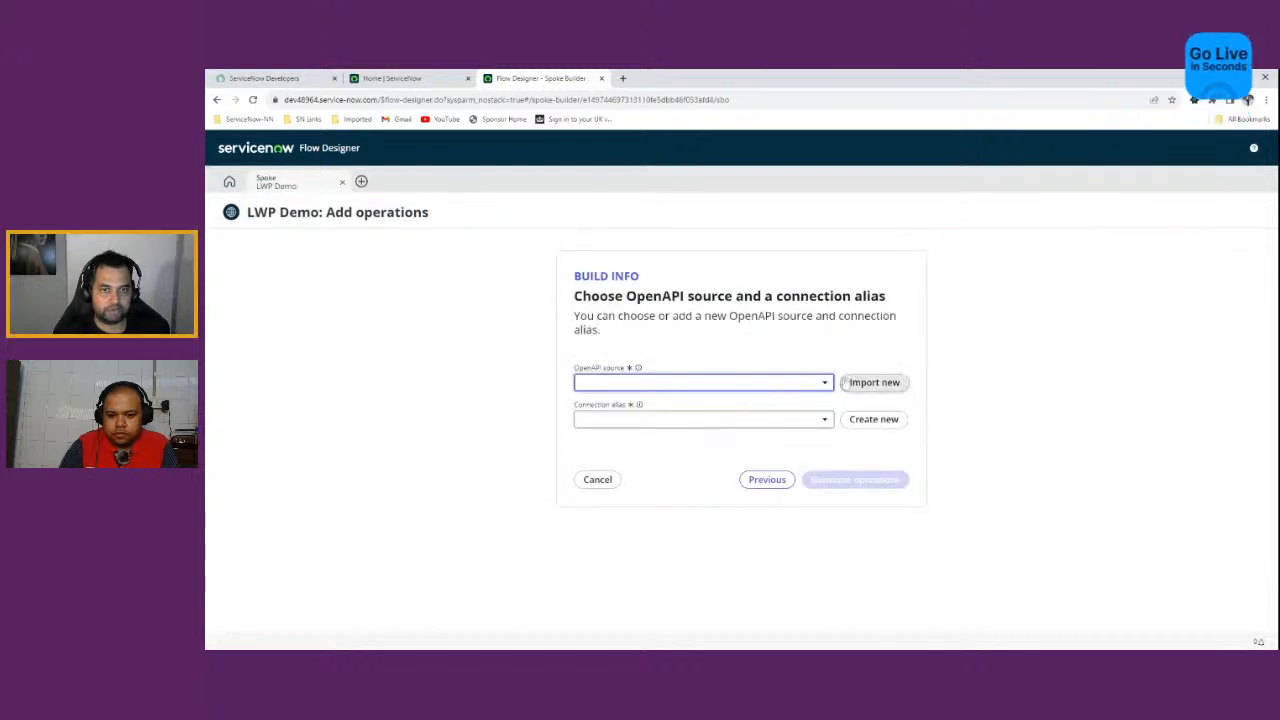
# Step: Start importing a new OpenAPI source with the import method set to "Import from JSON or YAML manually"
pyautogui.click(820, 384)
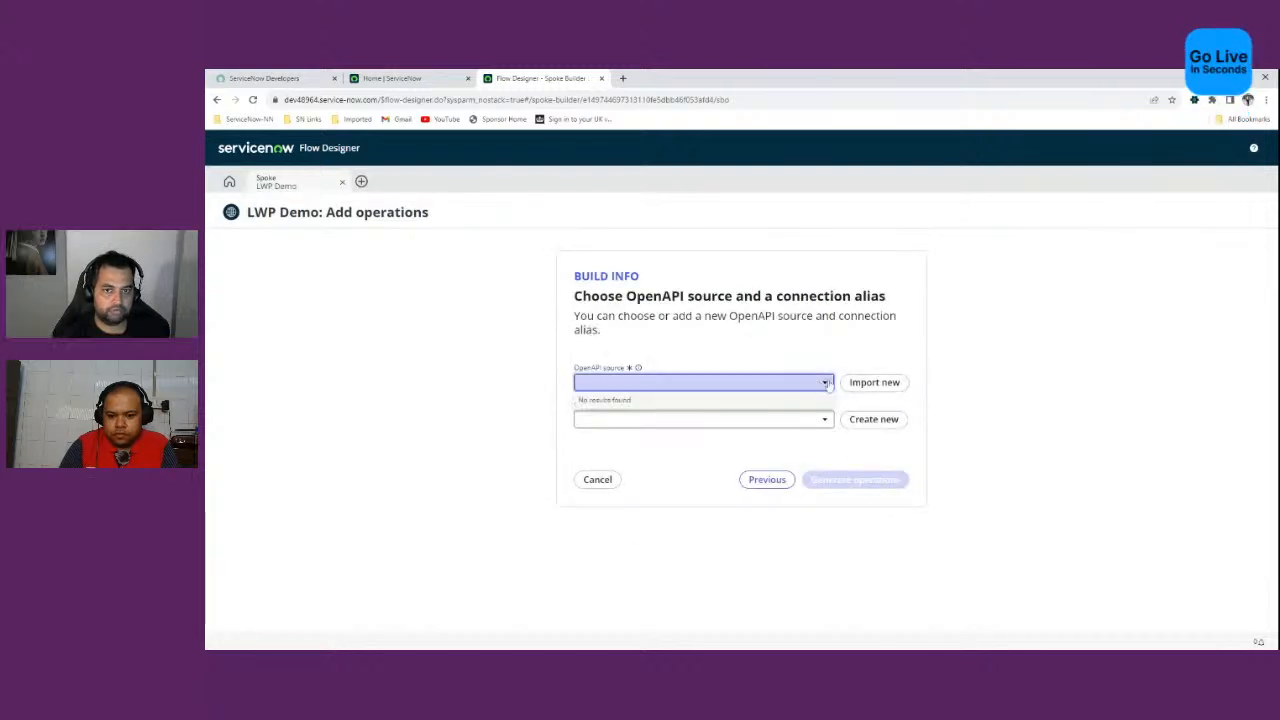
pyautogui.click(868, 384)
pyautogui.click(881, 390)
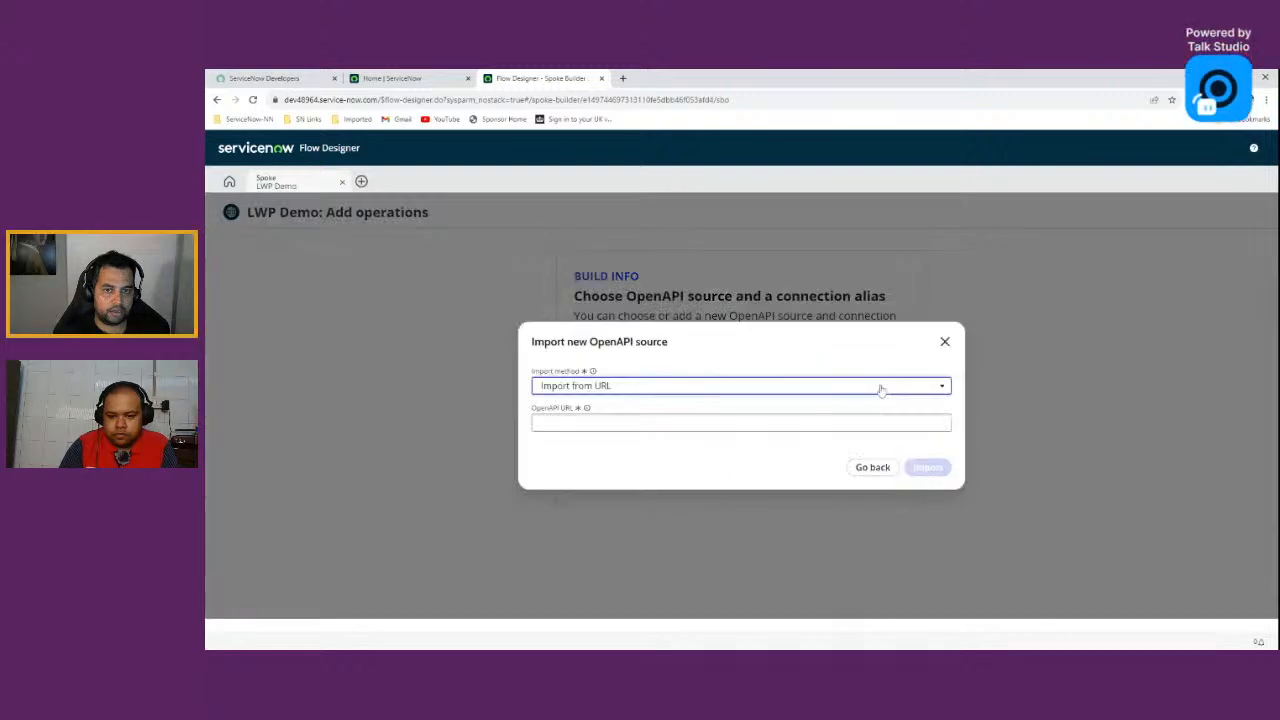
pyautogui.click(857, 386)
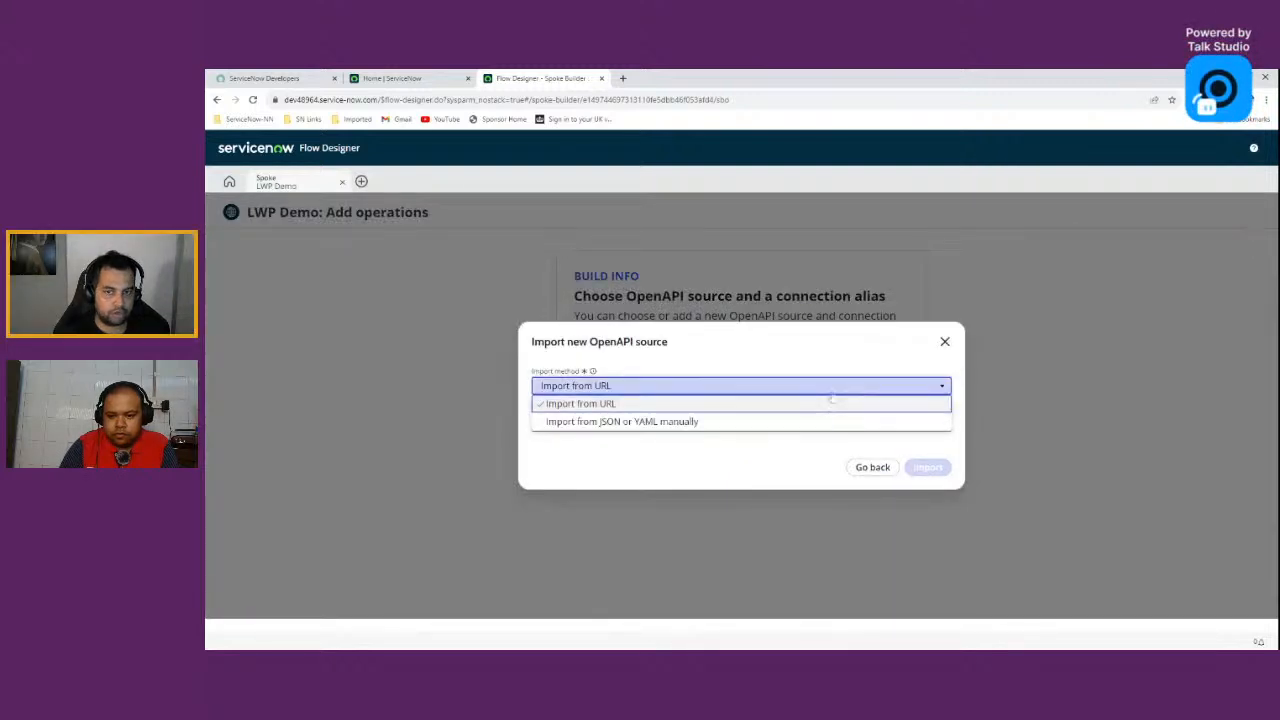
pyautogui.click(620, 421)
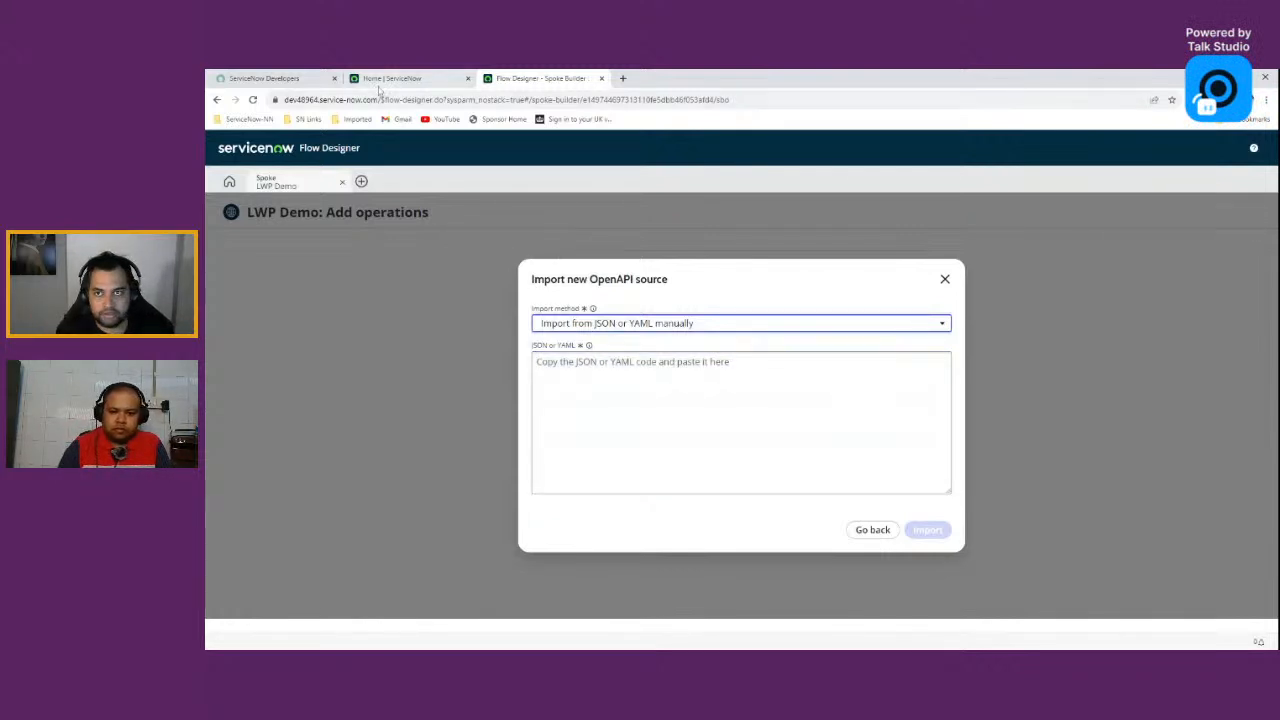
# Step: Switch to the ServiceNow instance's browser page, filter the navigator for "REST API" and open REST API Explorer
pyautogui.click(382, 80)
pyautogui.click(285, 174)
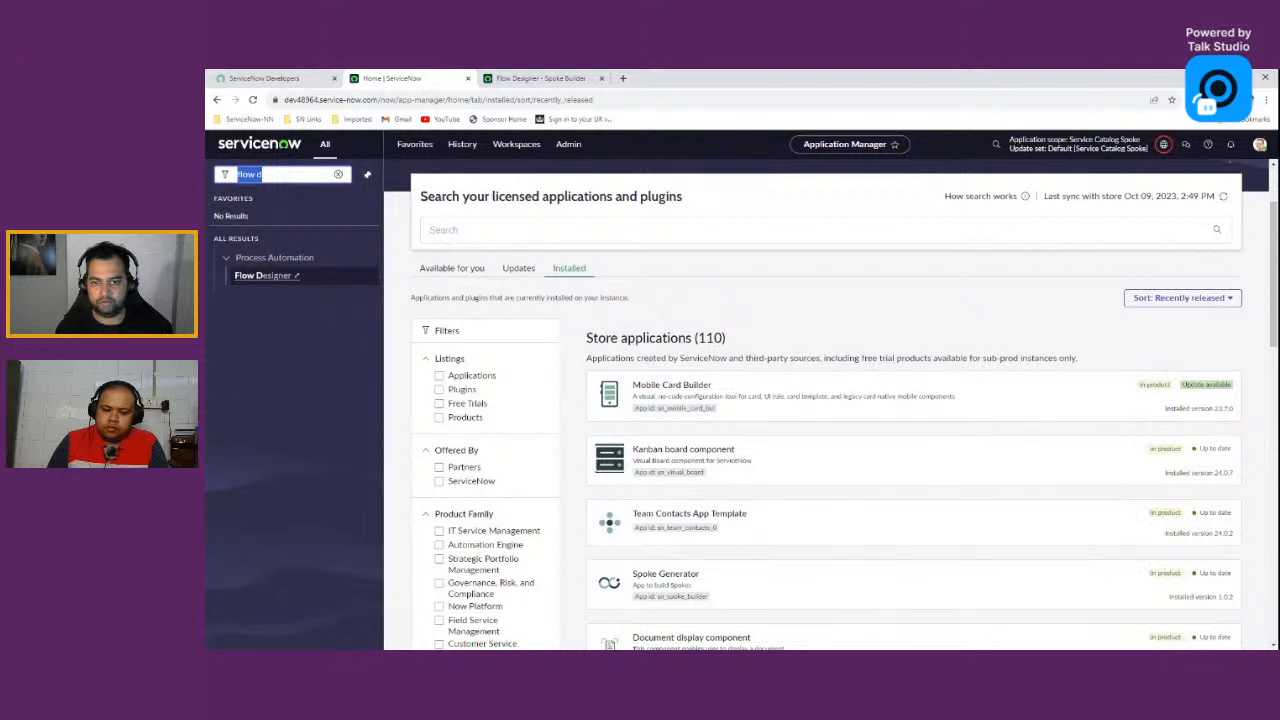
pyautogui.press('BackSpace')
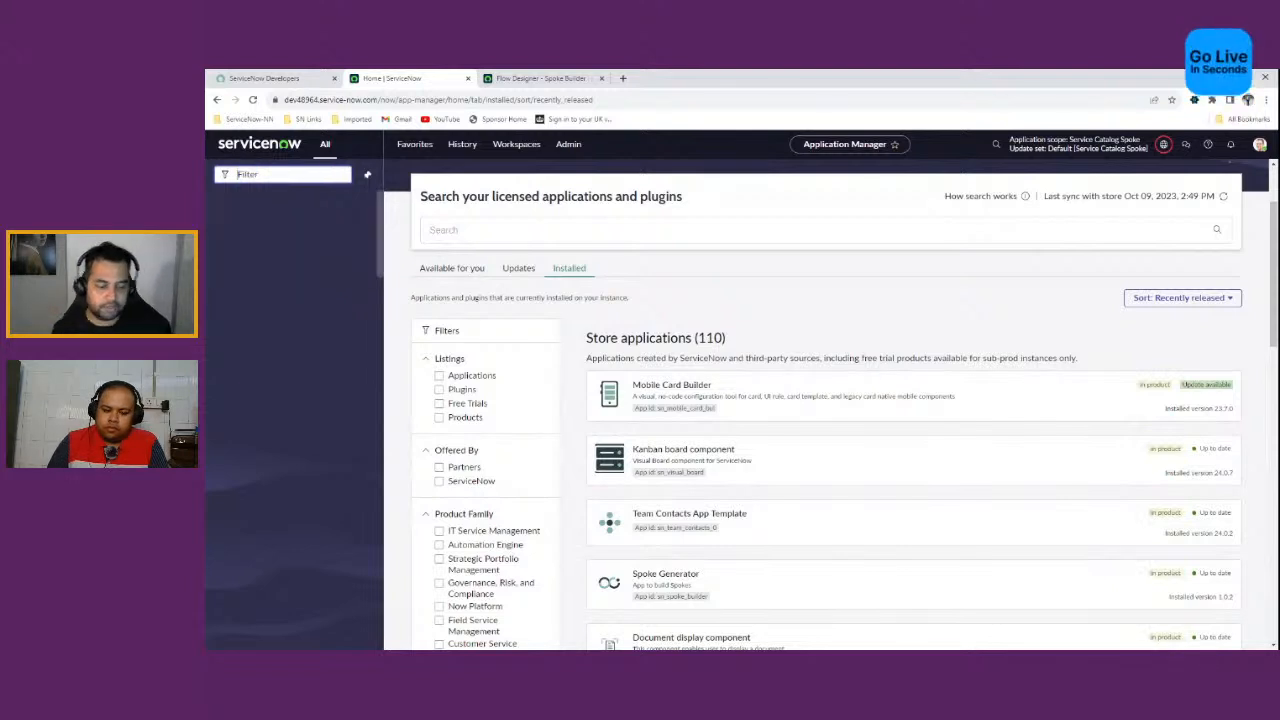
pyautogui.write('REST API')
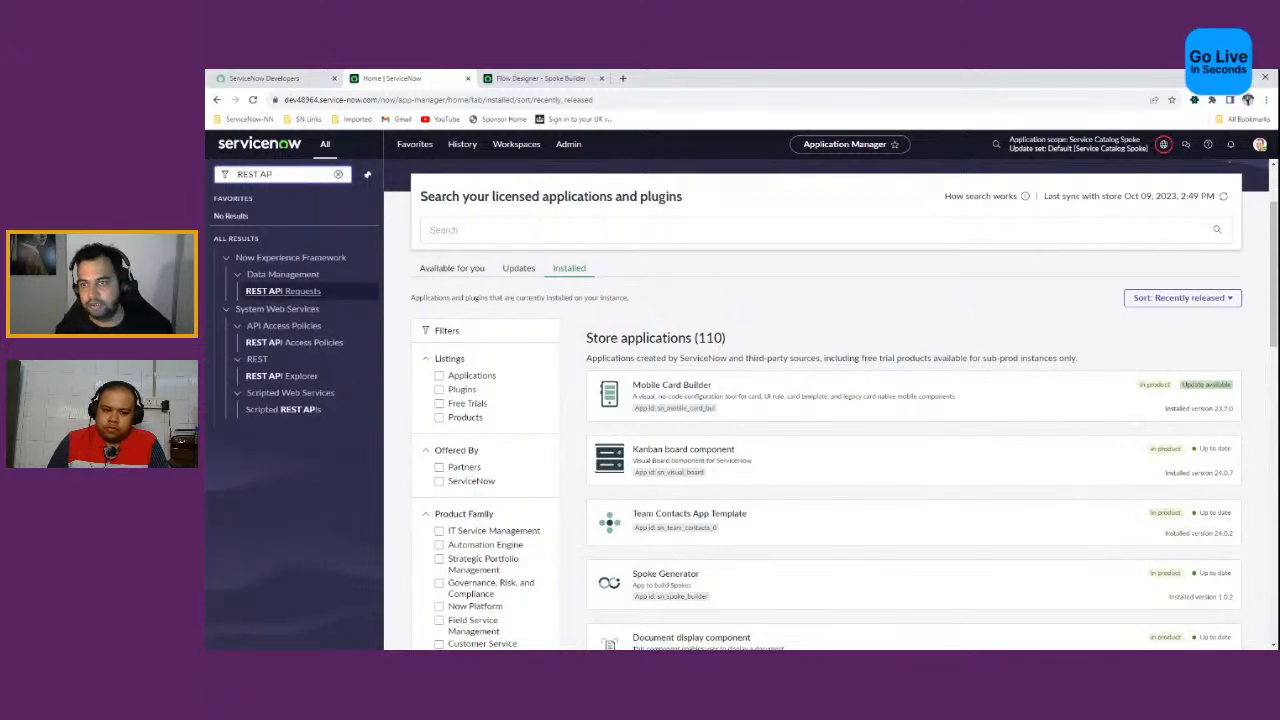
pyautogui.click(281, 375)
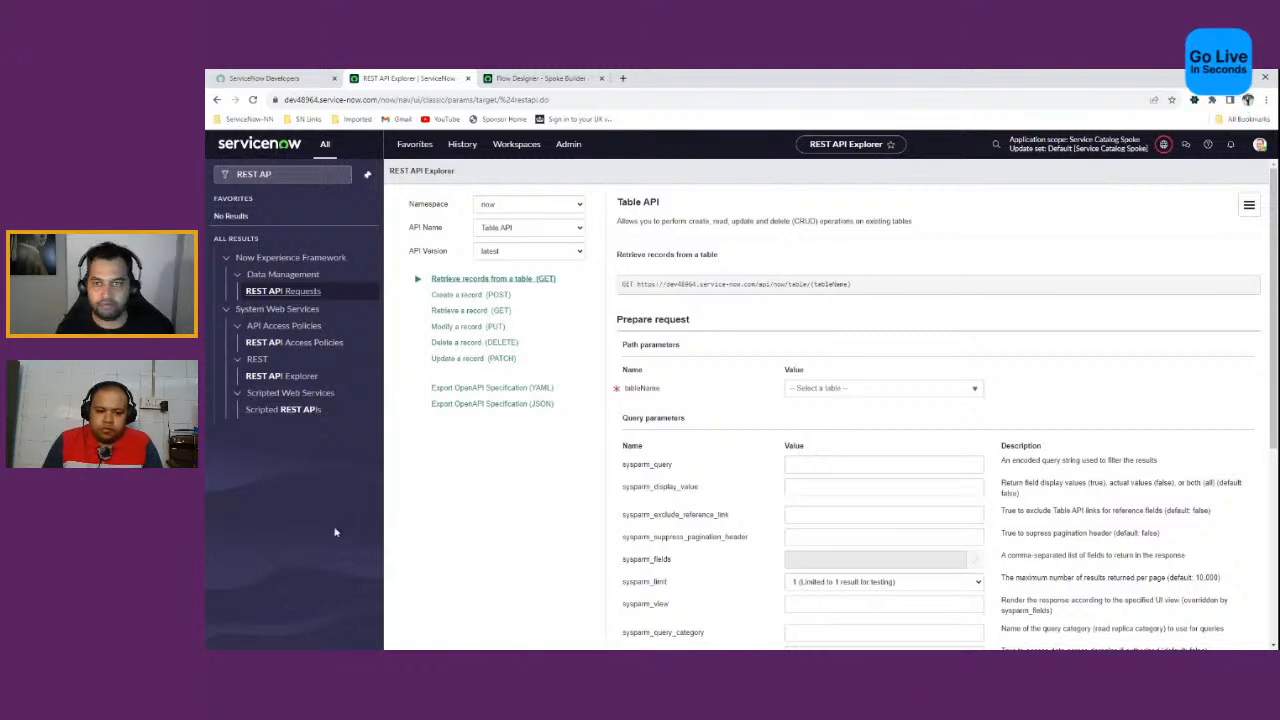
# Step: Load the Service Catalog API by setting the namespace to sn_sc, and locate its OpenAPI specification export options
pyautogui.click(510, 229)
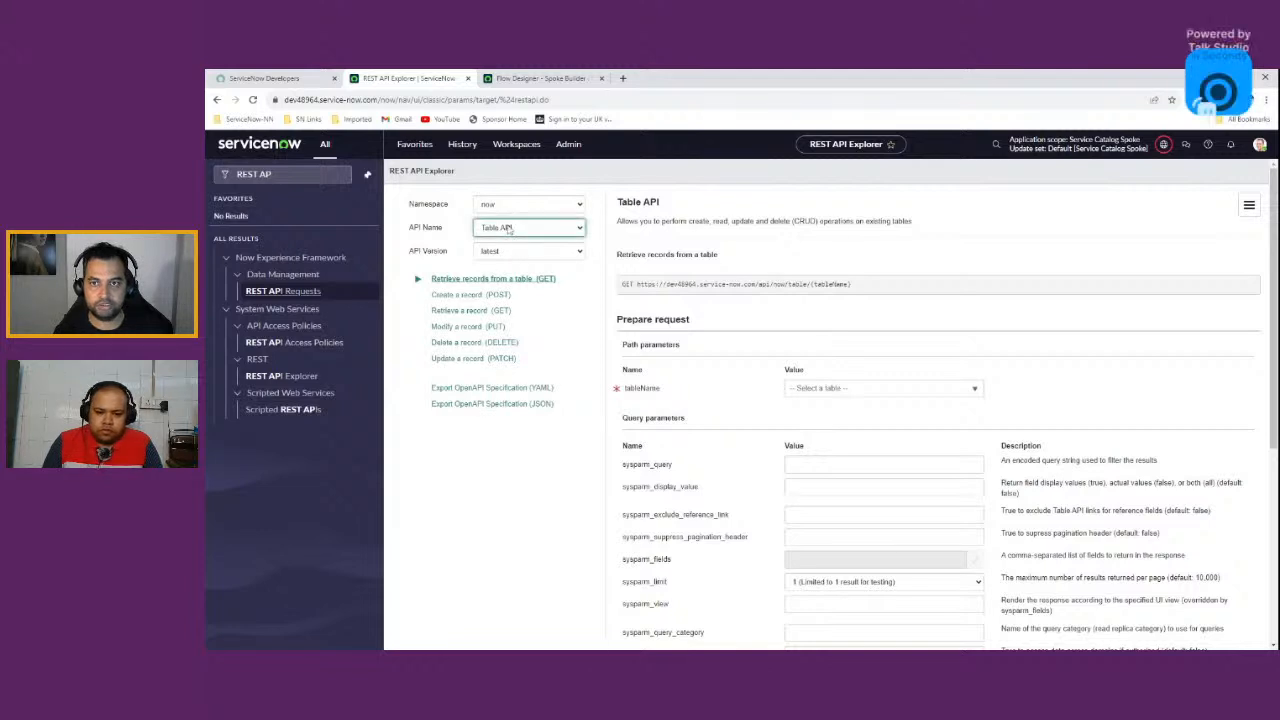
pyautogui.click(483, 533)
pyautogui.click(518, 231)
pyautogui.click(510, 206)
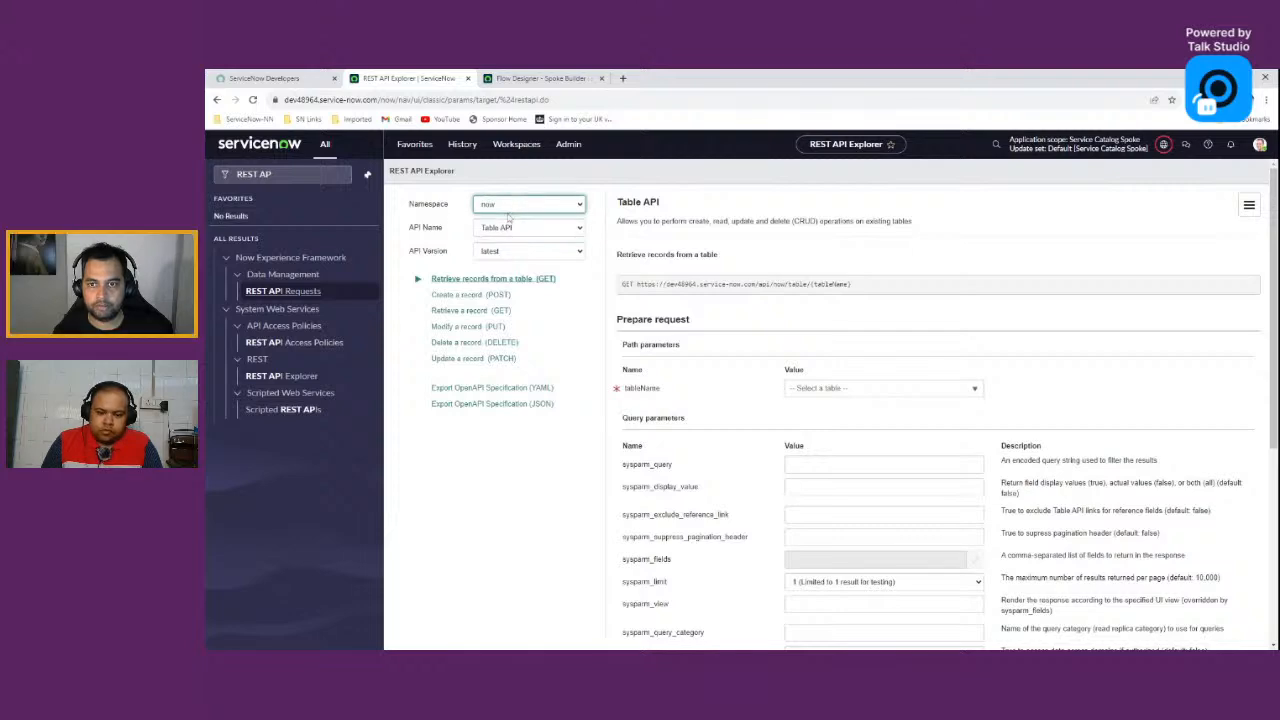
pyautogui.click(512, 307)
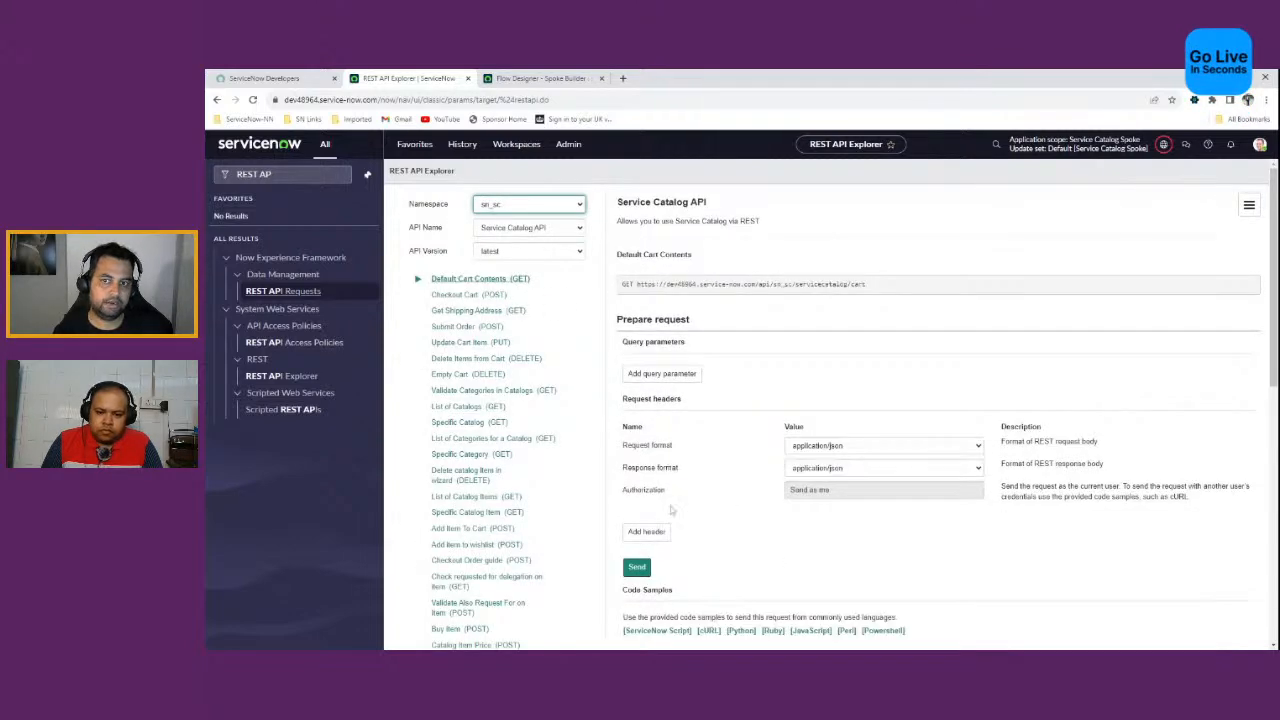
pyautogui.scroll(-3, 570, 360)
pyautogui.scroll(-7, 587, 420)
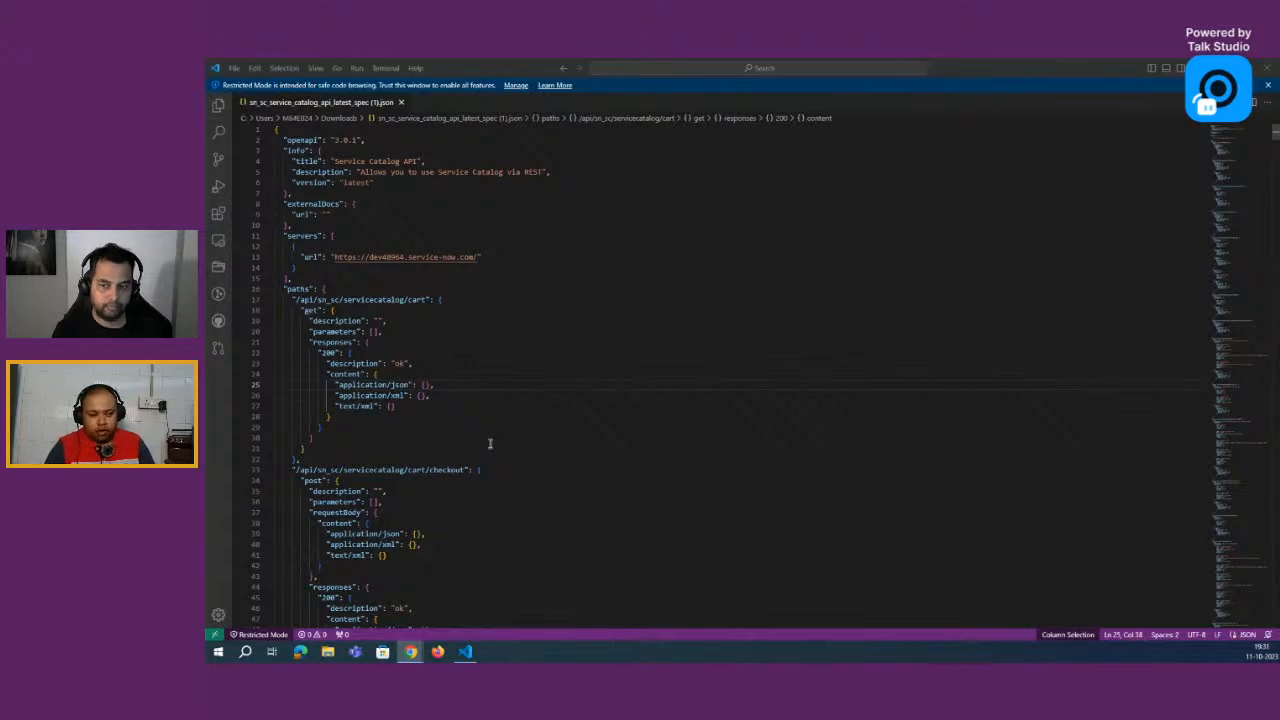
# Step: Examine the exported Service Catalog API JSON in Visual Studio Code, covering the servers URL, paths, get method, and cart and checkout endpoints
pyautogui.scroll(-1, 492, 444)
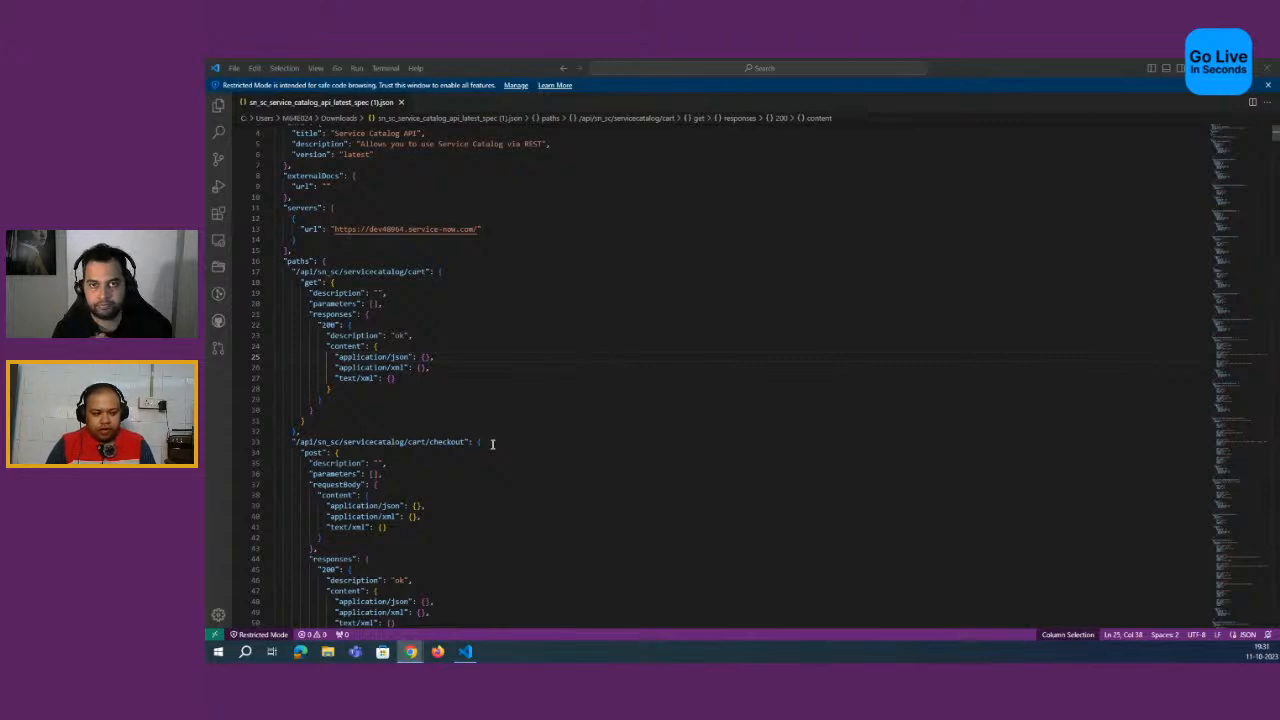
pyautogui.scroll(1, 494, 444)
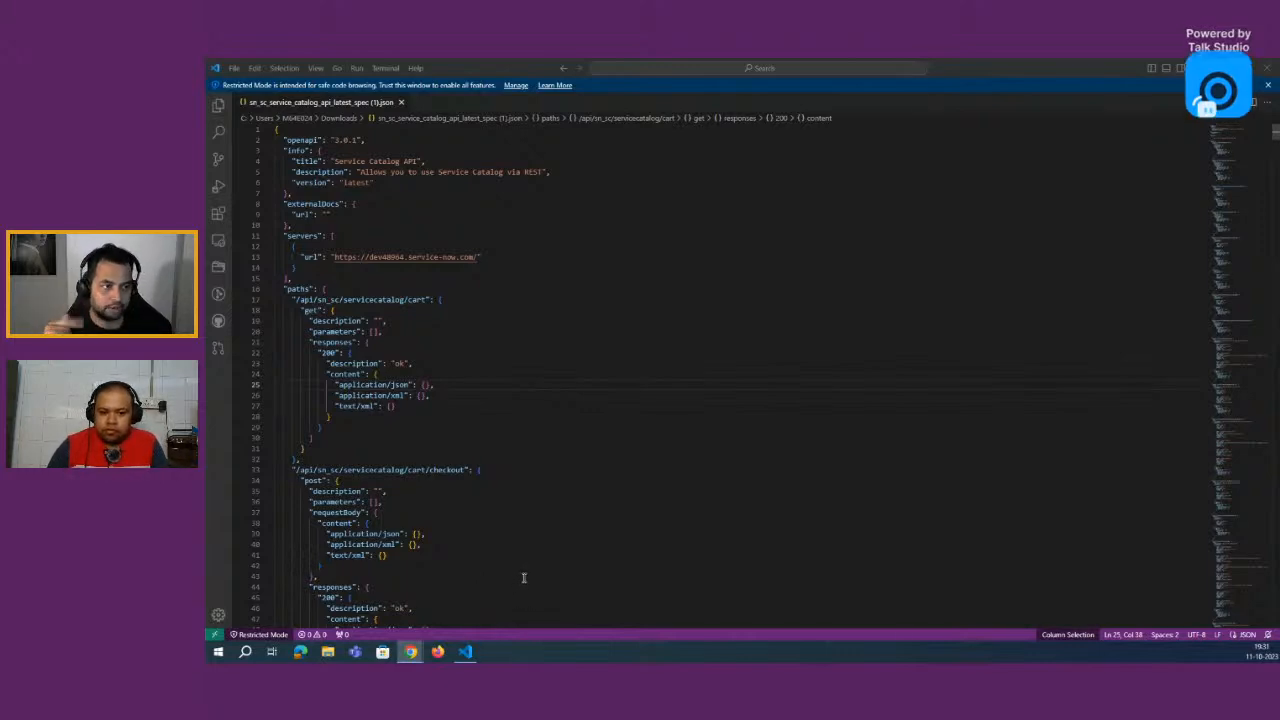
pyautogui.moveTo(280, 240); pyautogui.dragTo(525, 262)
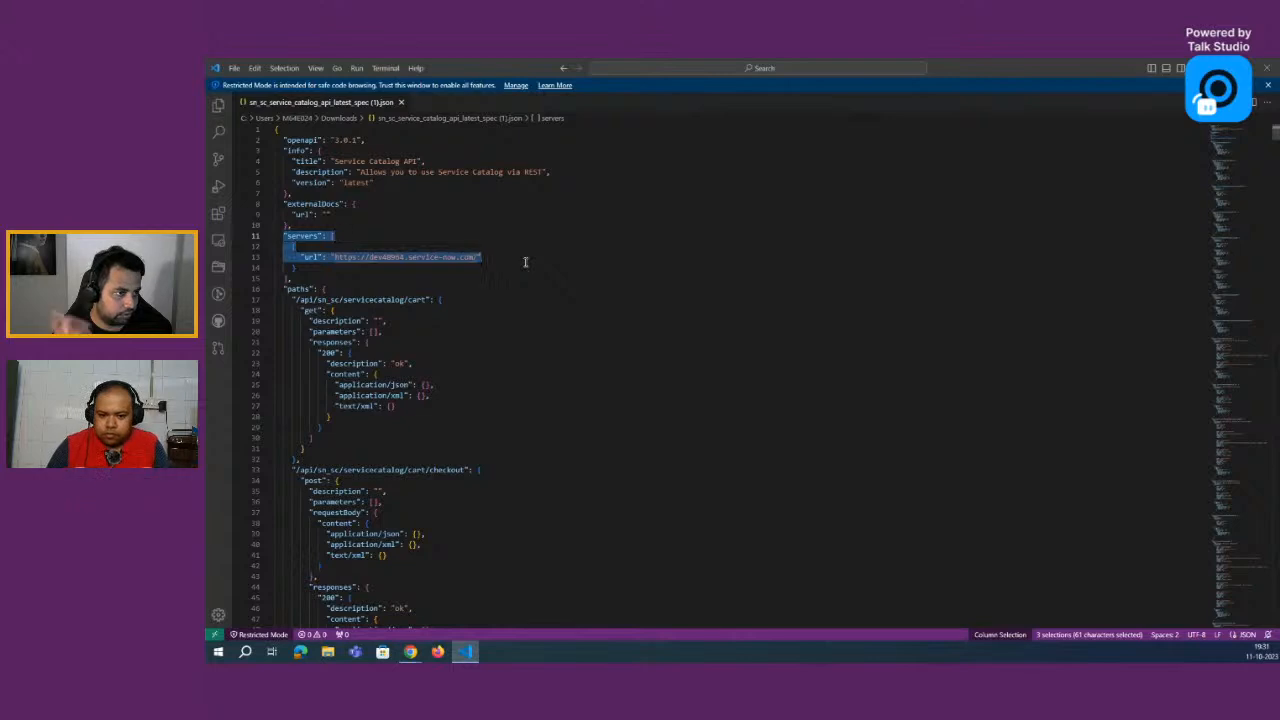
pyautogui.click(488, 266)
pyautogui.moveTo(280, 290); pyautogui.dragTo(509, 445)
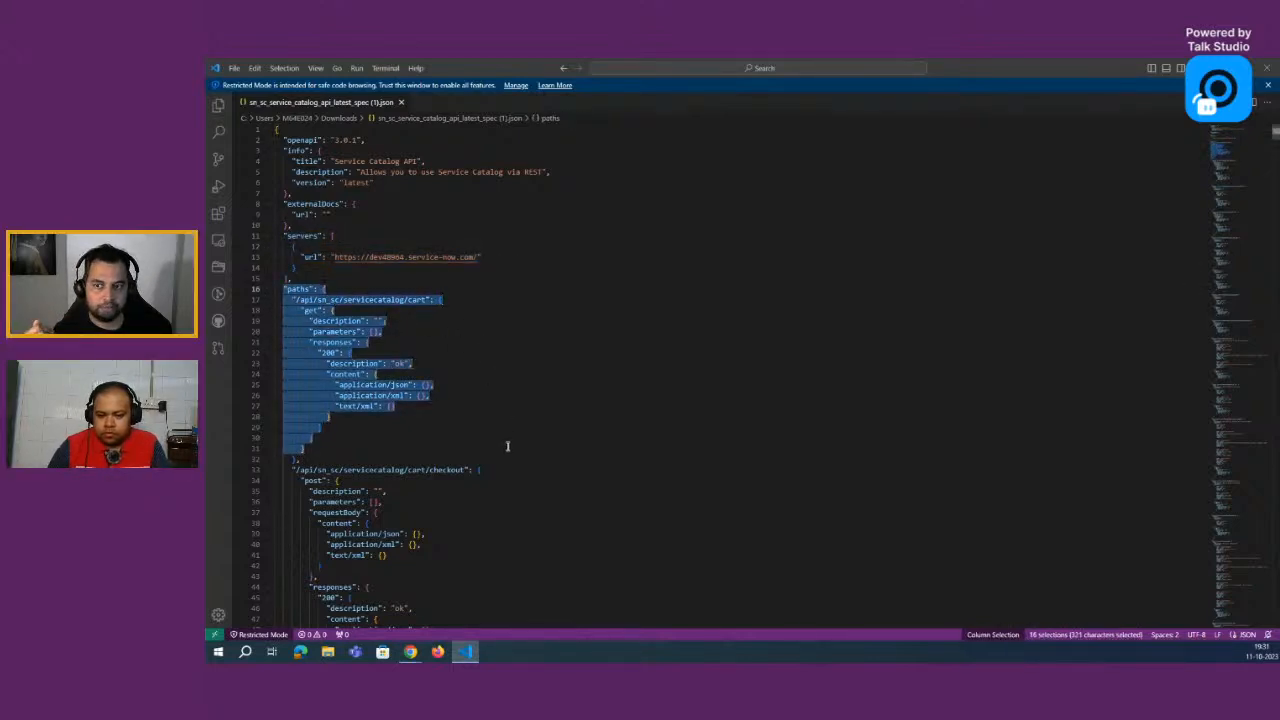
pyautogui.doubleClick(312, 312)
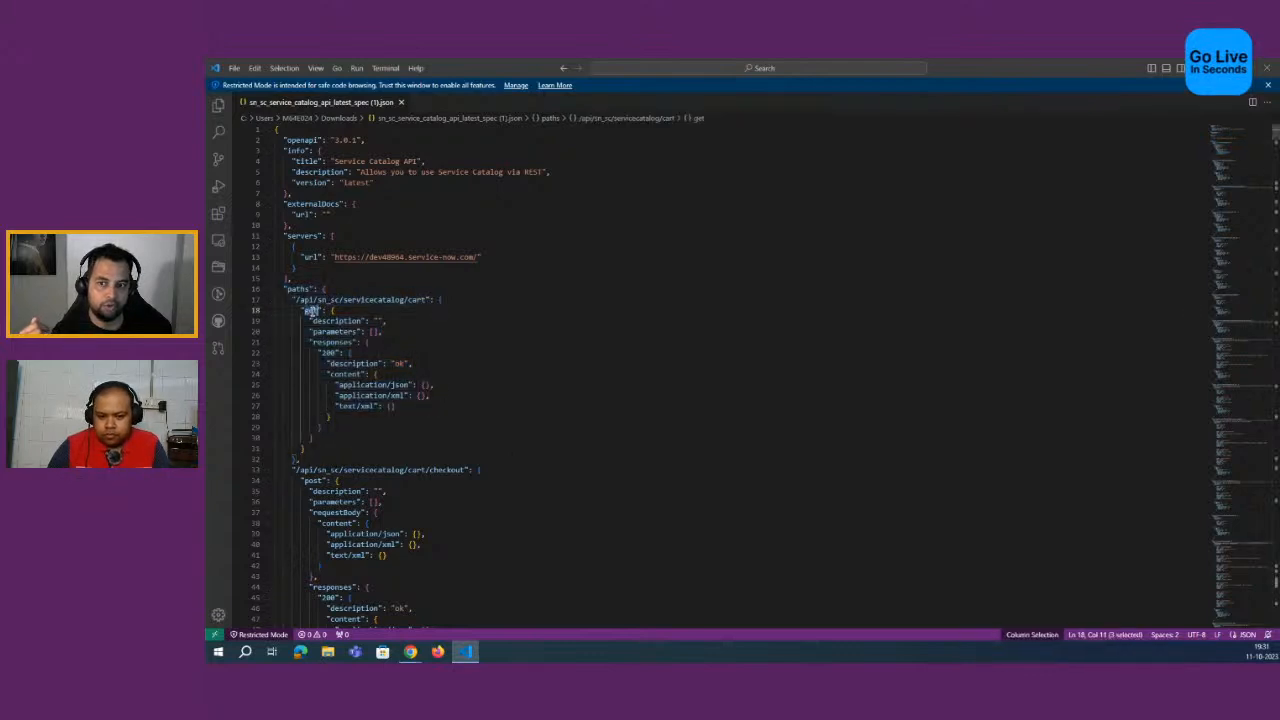
pyautogui.doubleClick(416, 299)
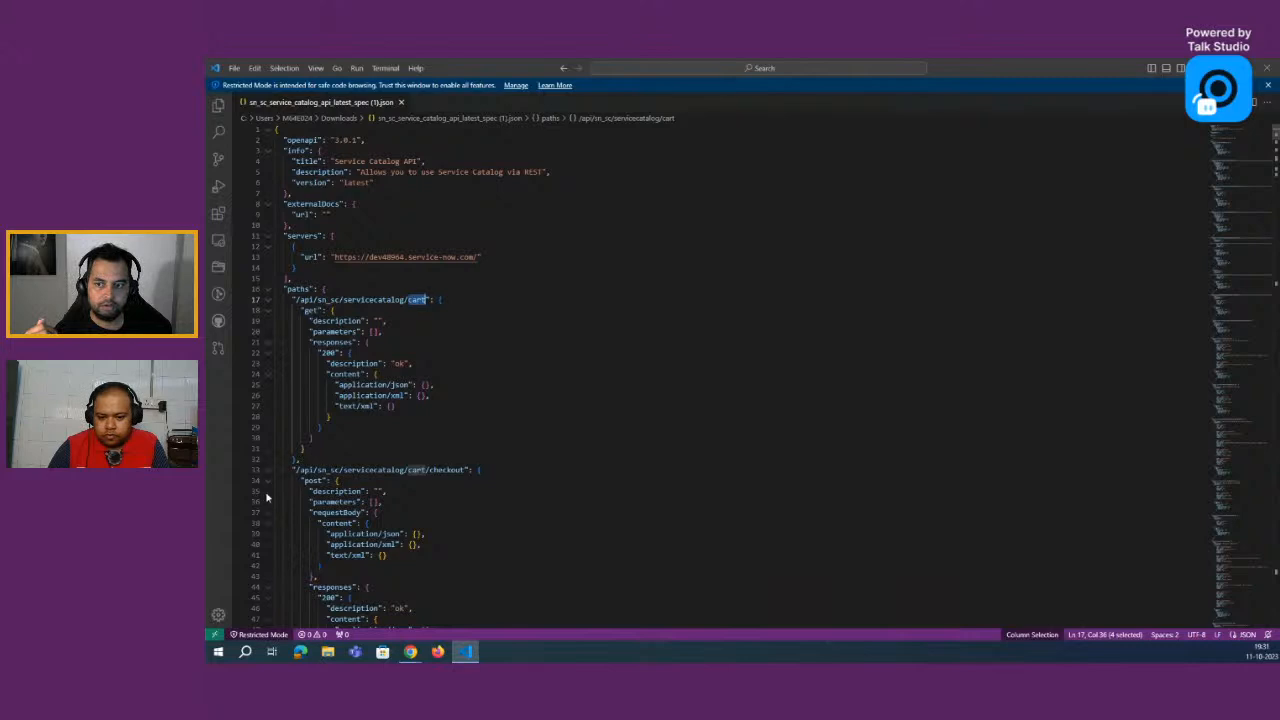
pyautogui.doubleClick(447, 470)
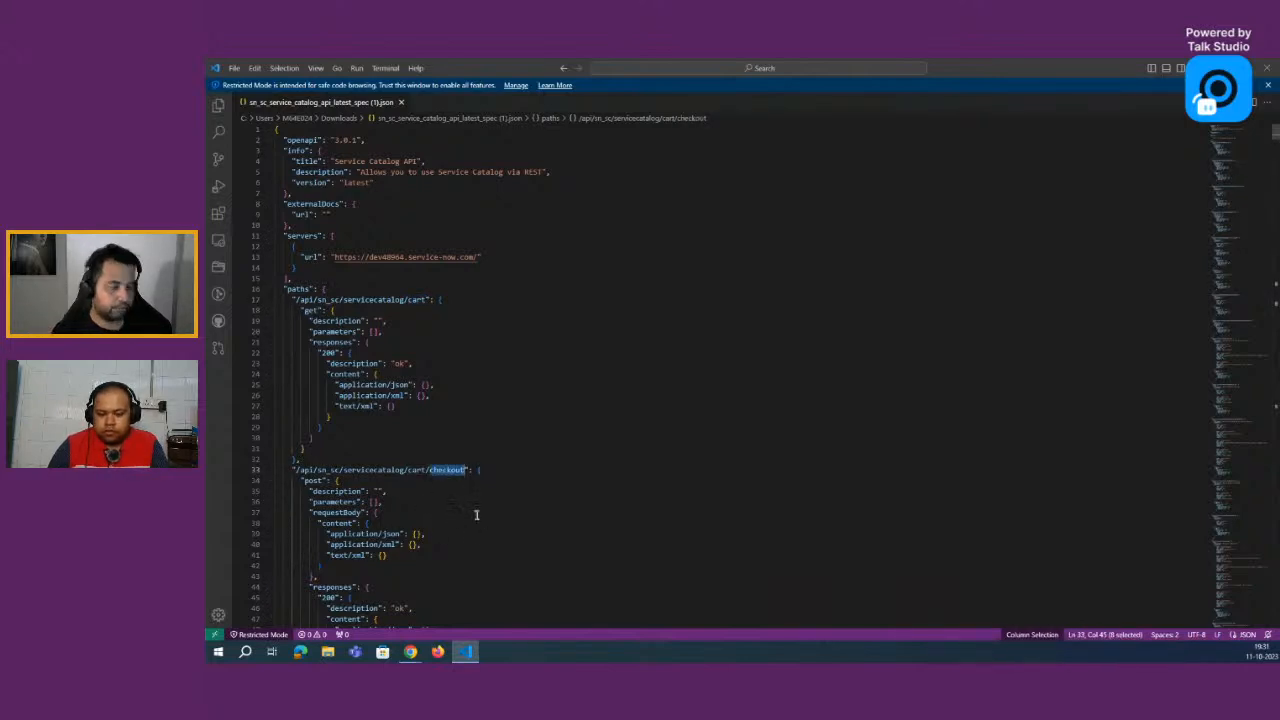
pyautogui.click(491, 434)
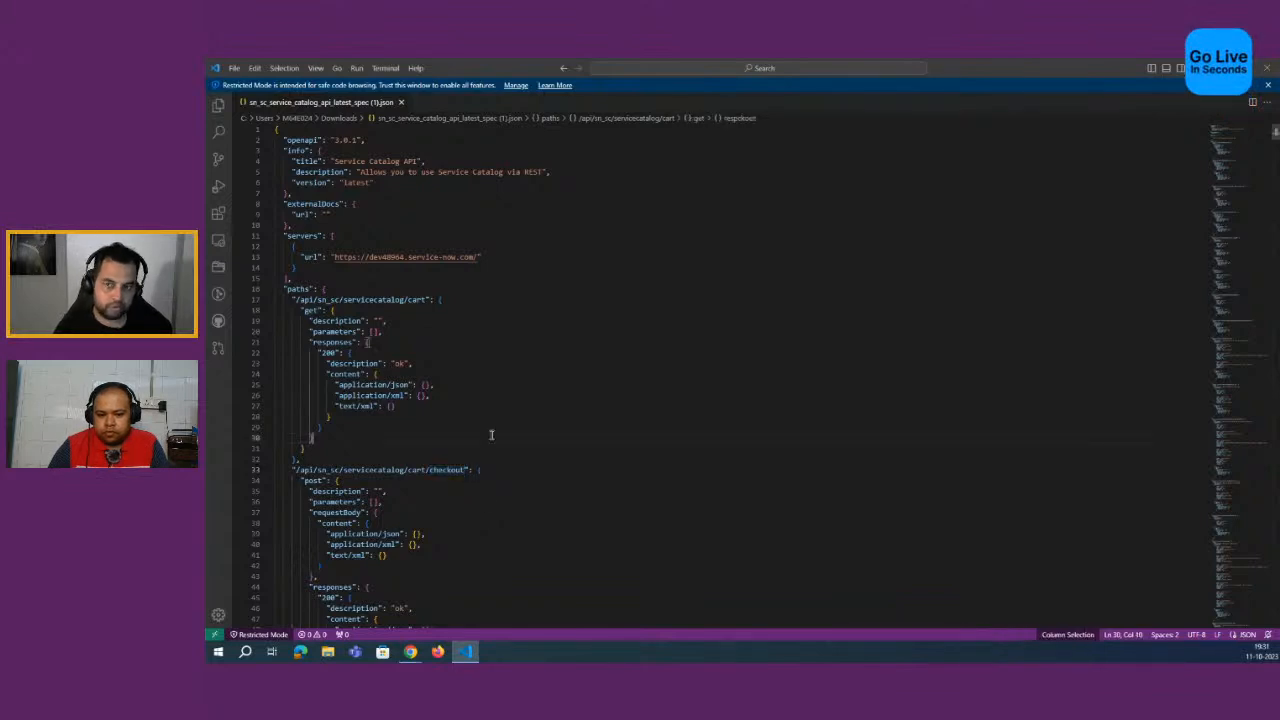
# Step: Copy the entire Service Catalog API JSON specification and switch back to Chrome
pyautogui.hotkey('ctrl', 'a')
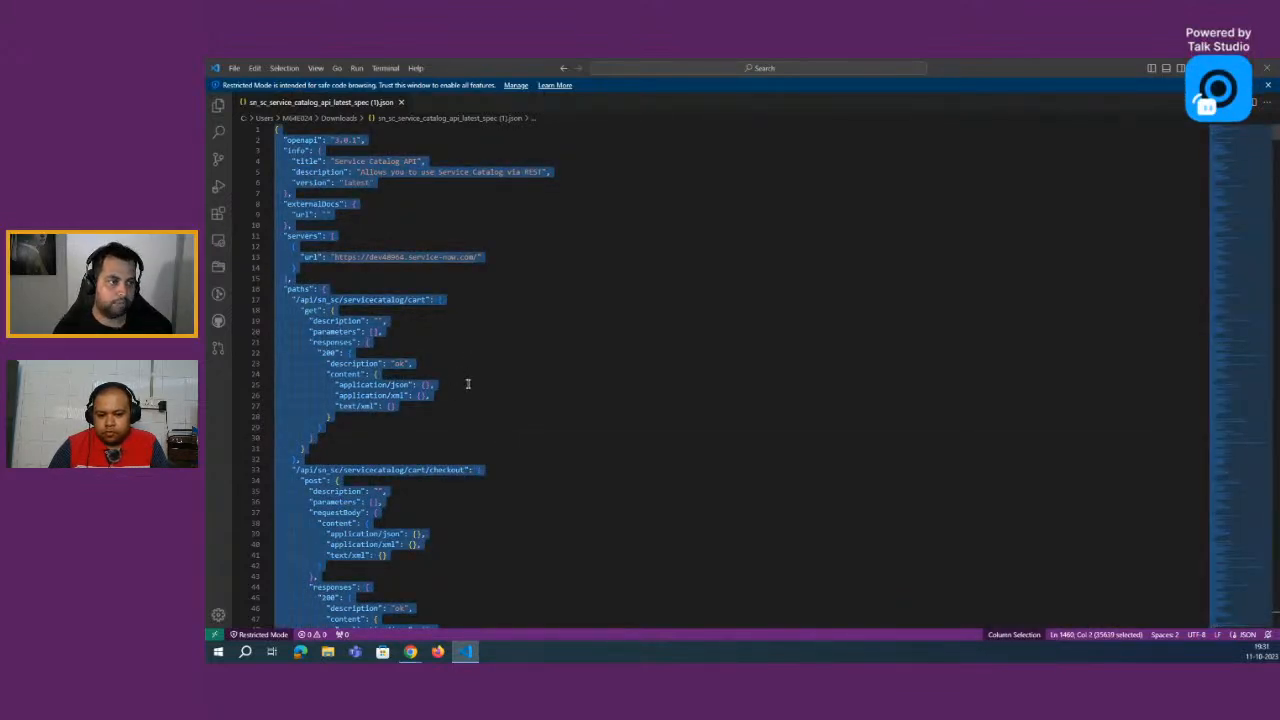
pyautogui.hotkey('alt', 'Tab')
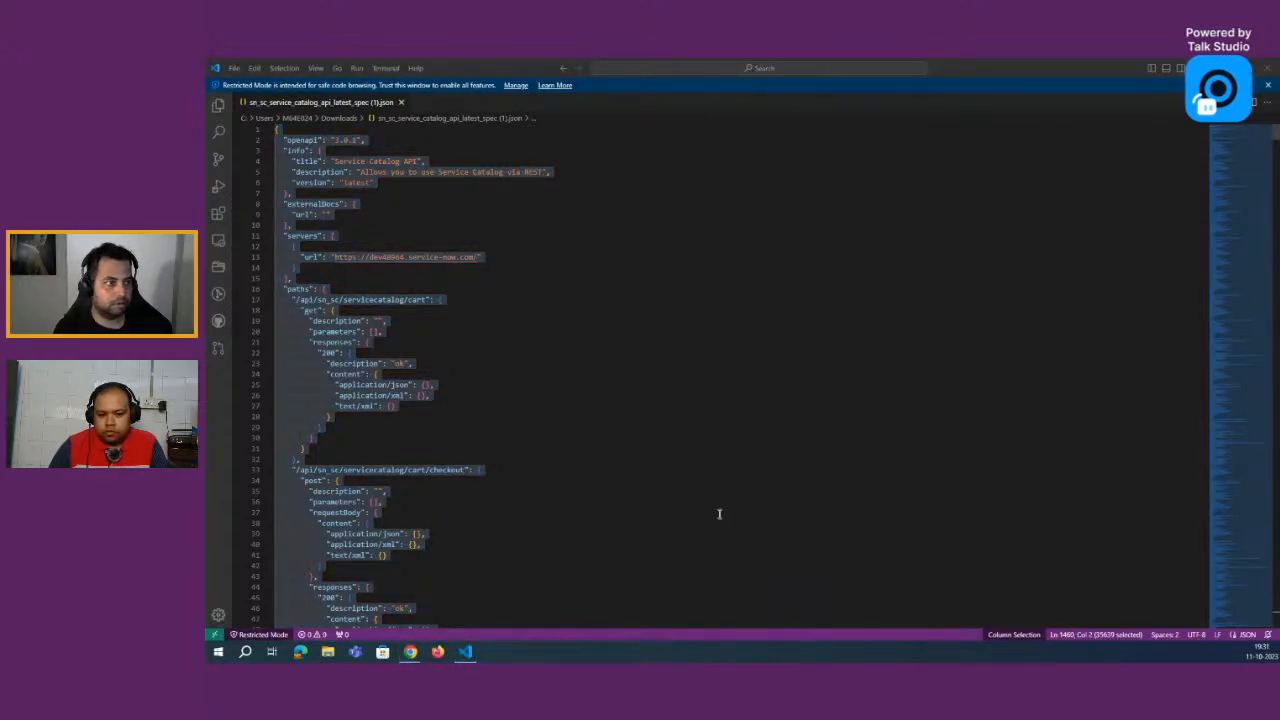
pyautogui.hotkey('alt', 'Tab')
pyautogui.hotkey('alt', 'Tab')
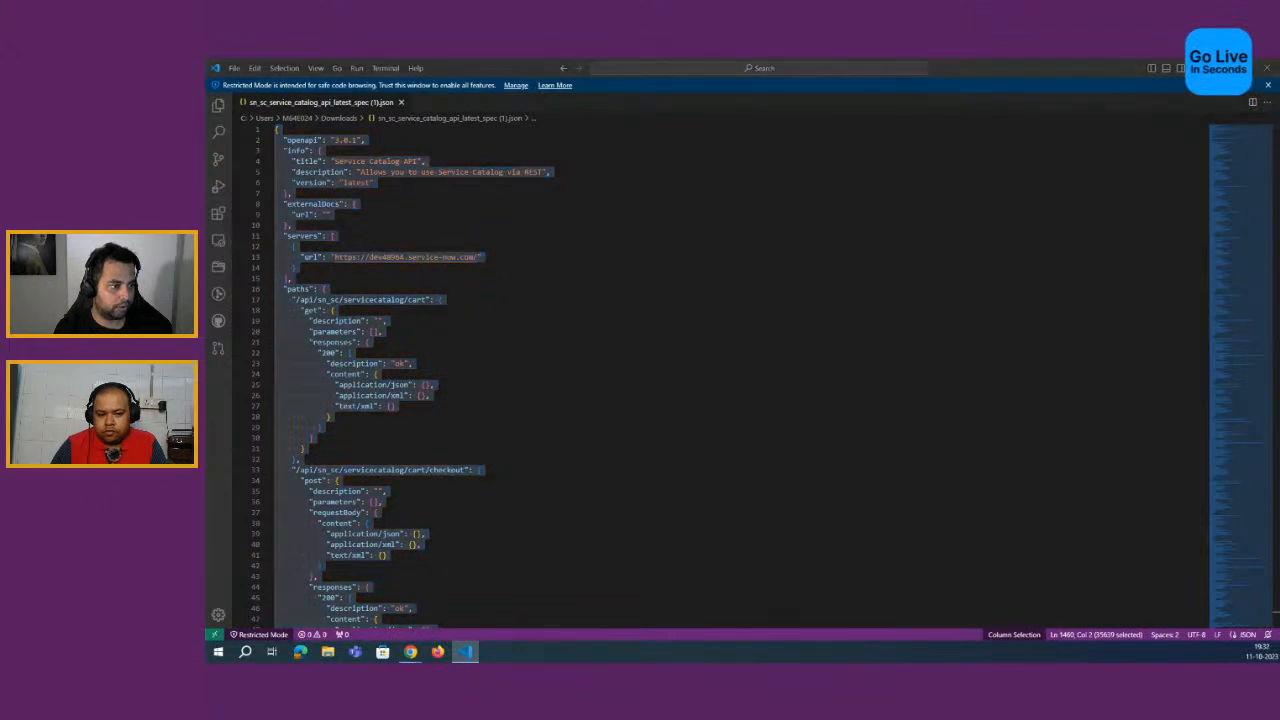
pyautogui.hotkey('alt', 'Tab')
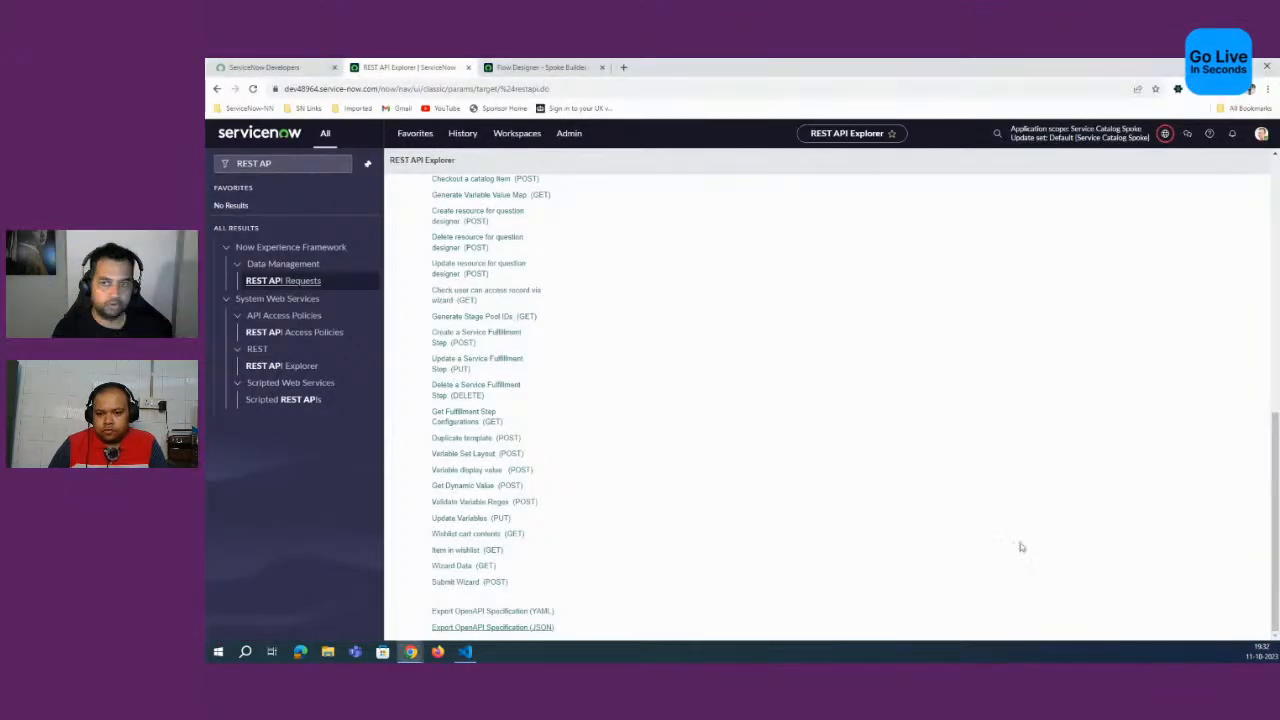
# Step: Paste the copied specification into the new OpenAPI source in Flow Designer and import it
pyautogui.click(540, 67)
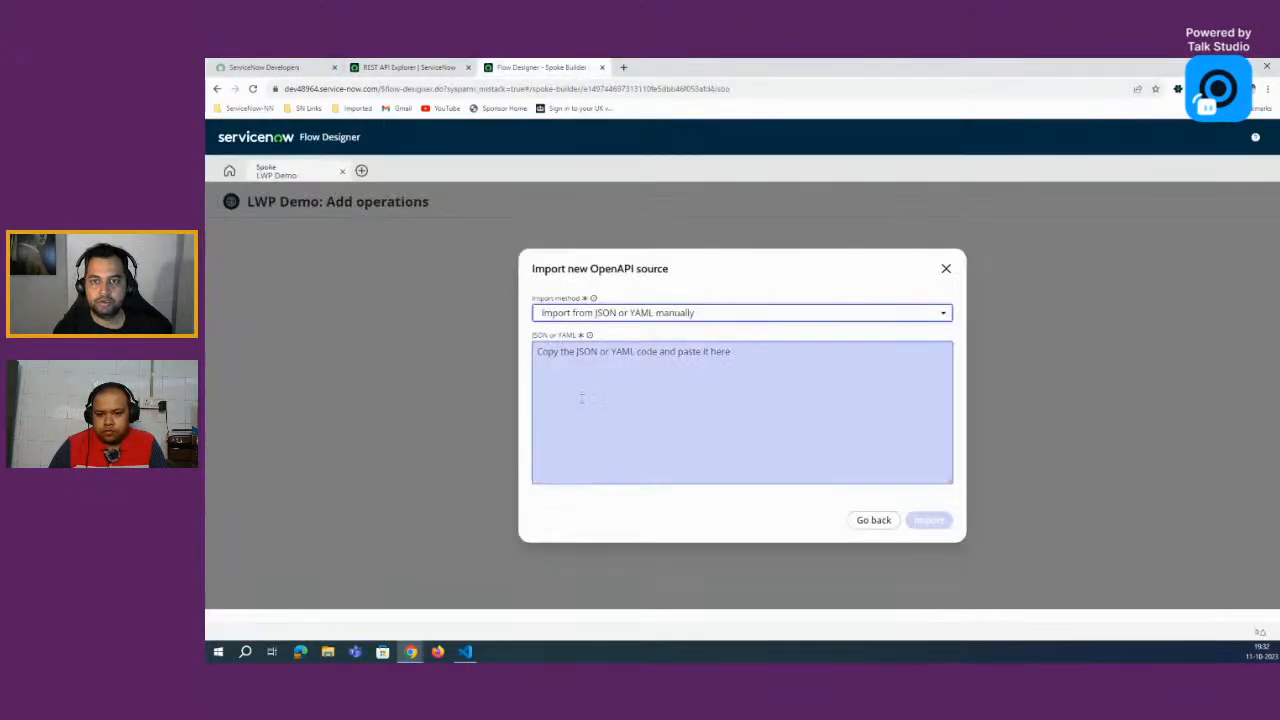
pyautogui.hotkey('ctrl', 'v')
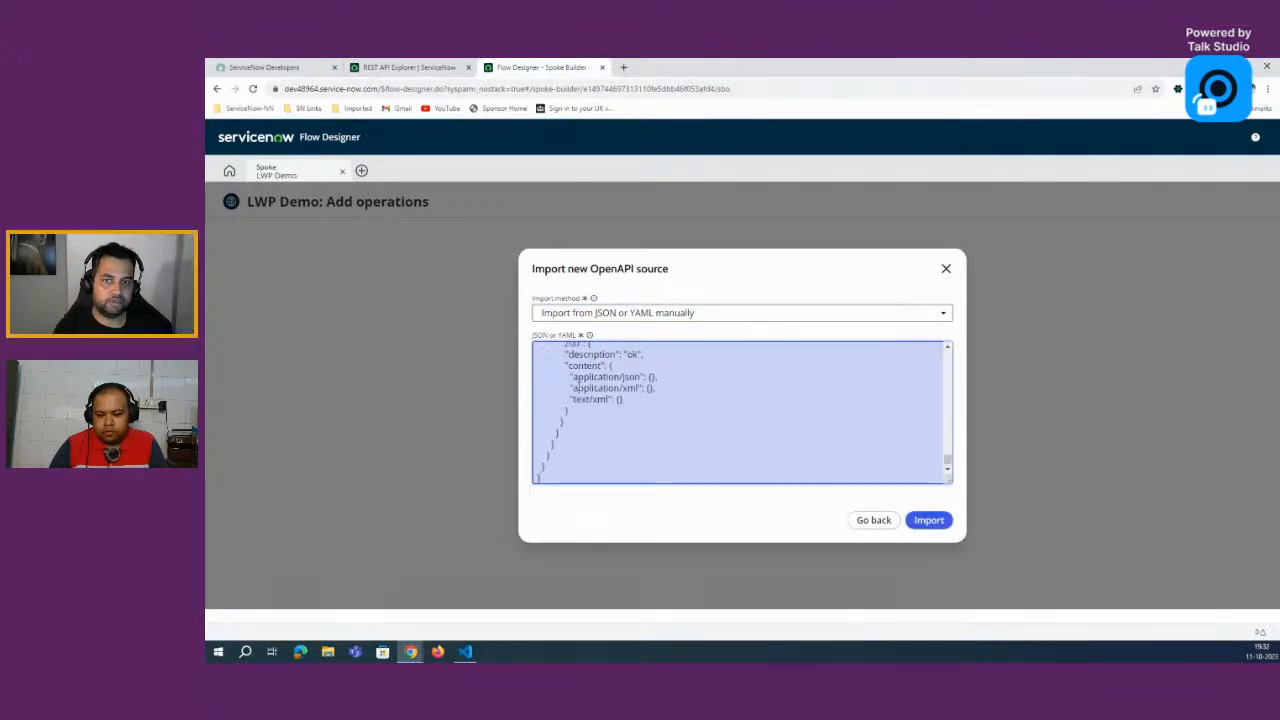
pyautogui.click(716, 420)
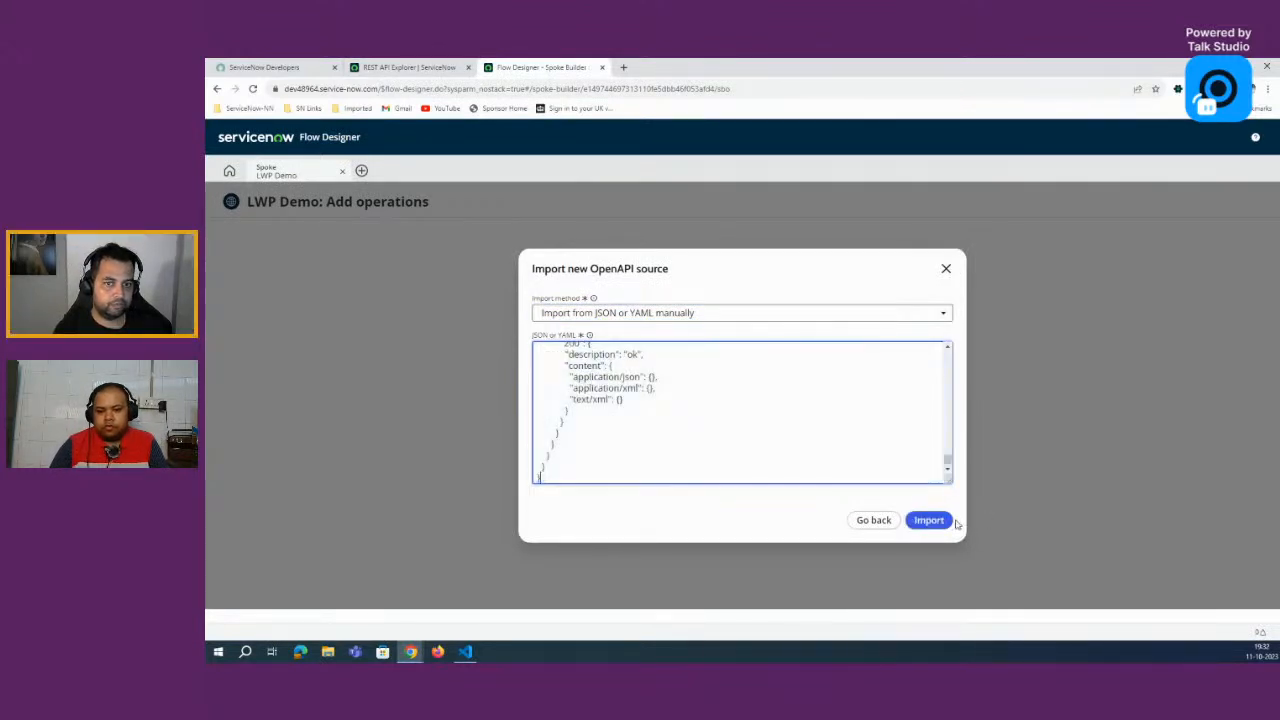
pyautogui.click(926, 519)
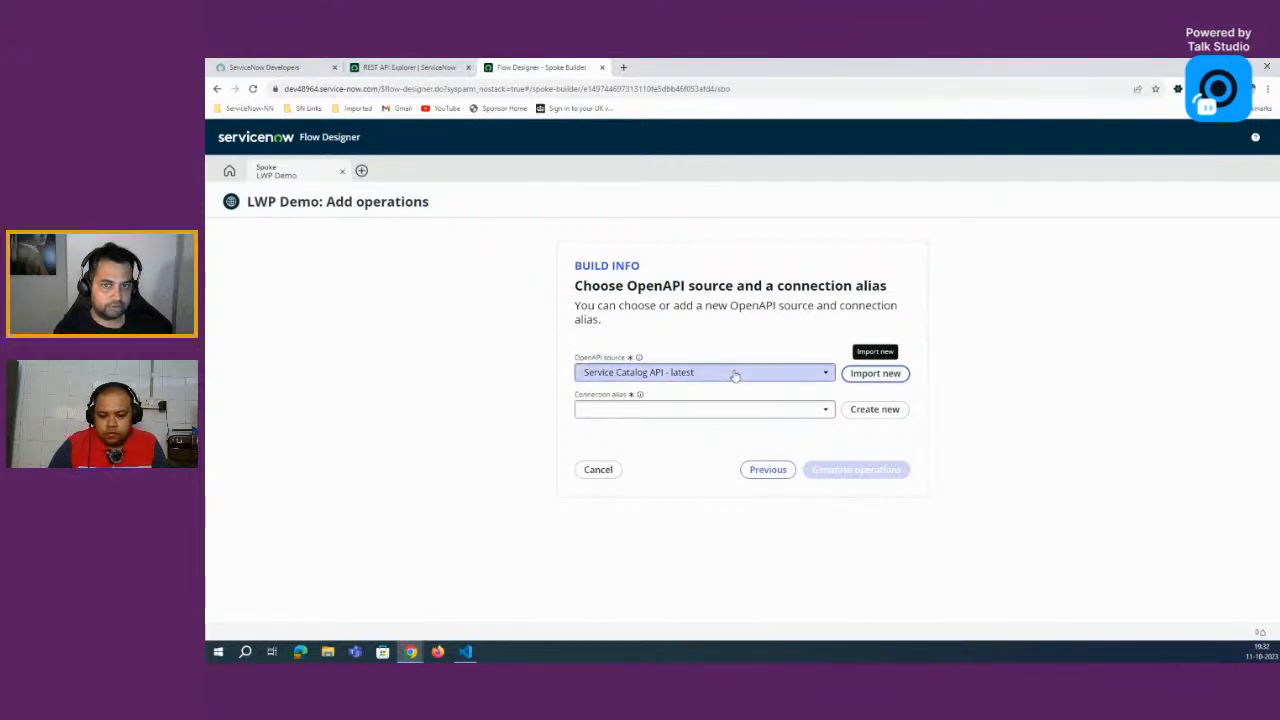
# Step: Keep Service Catalog API - latest as the OpenAPI source and create a connection alias named "LWP Demo" using Basic Auth Template
pyautogui.click(684, 377)
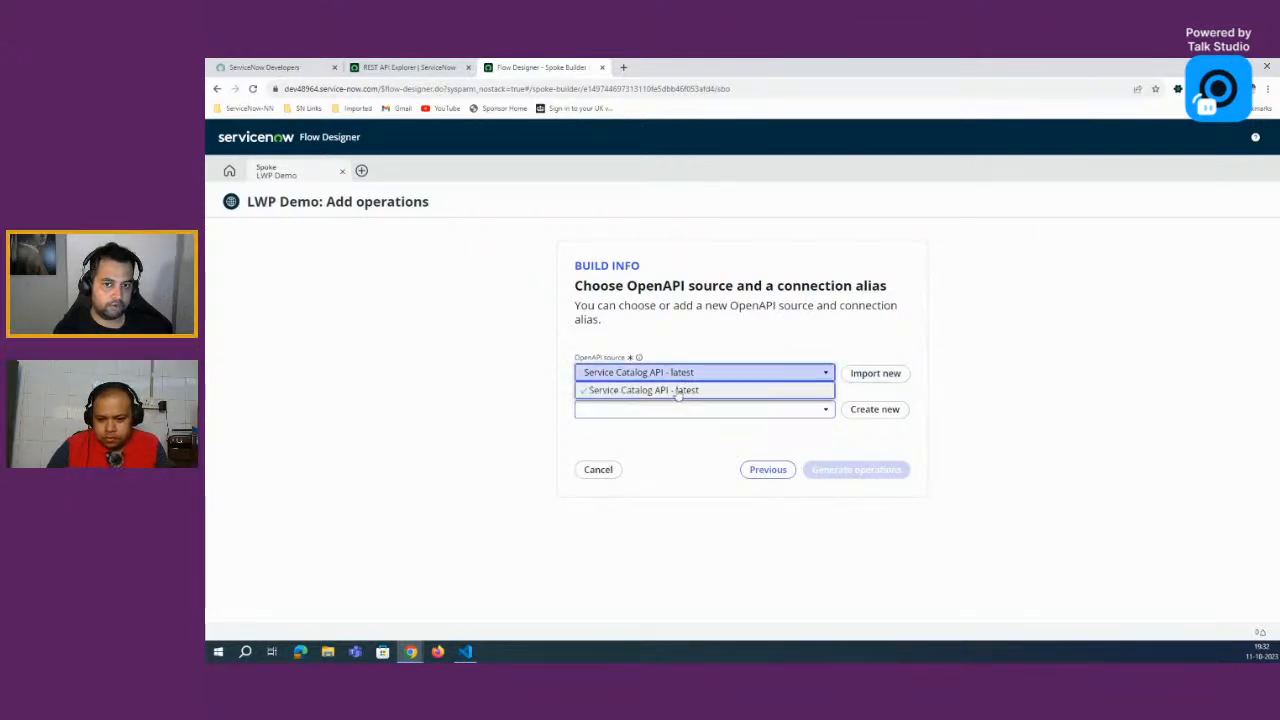
pyautogui.click(675, 342)
pyautogui.click(650, 416)
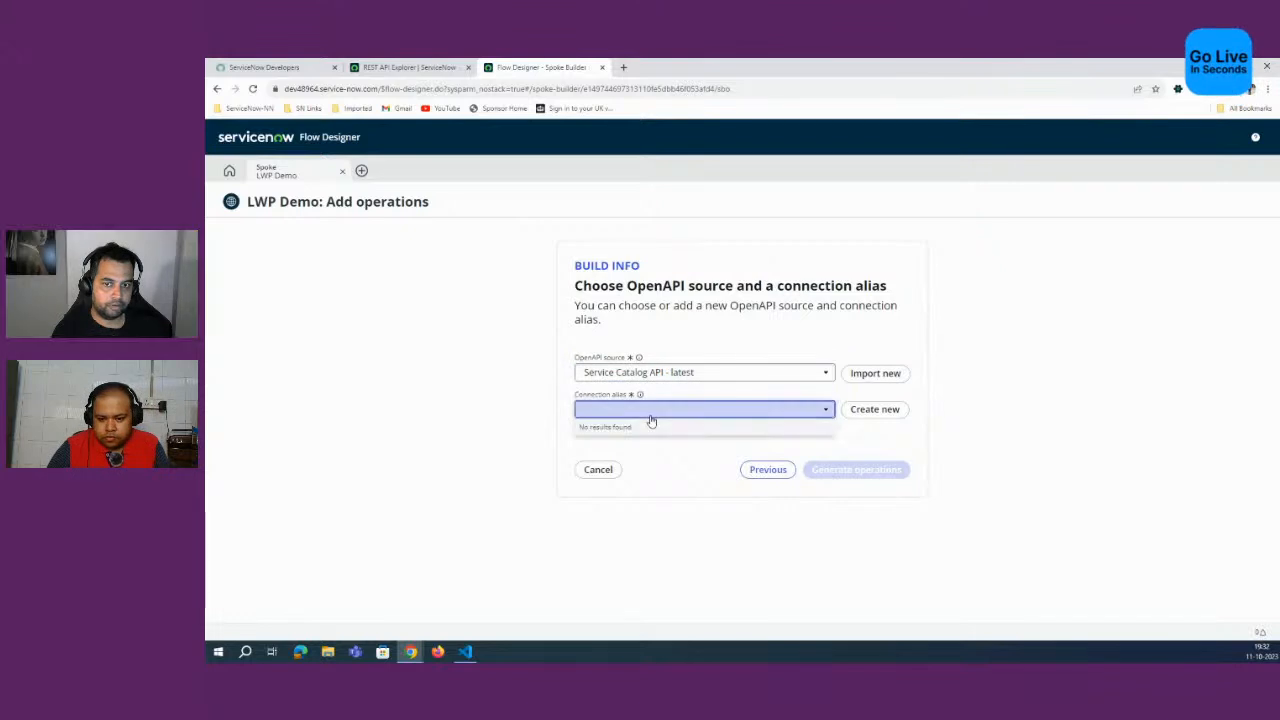
pyautogui.click(875, 409)
pyautogui.click(650, 377)
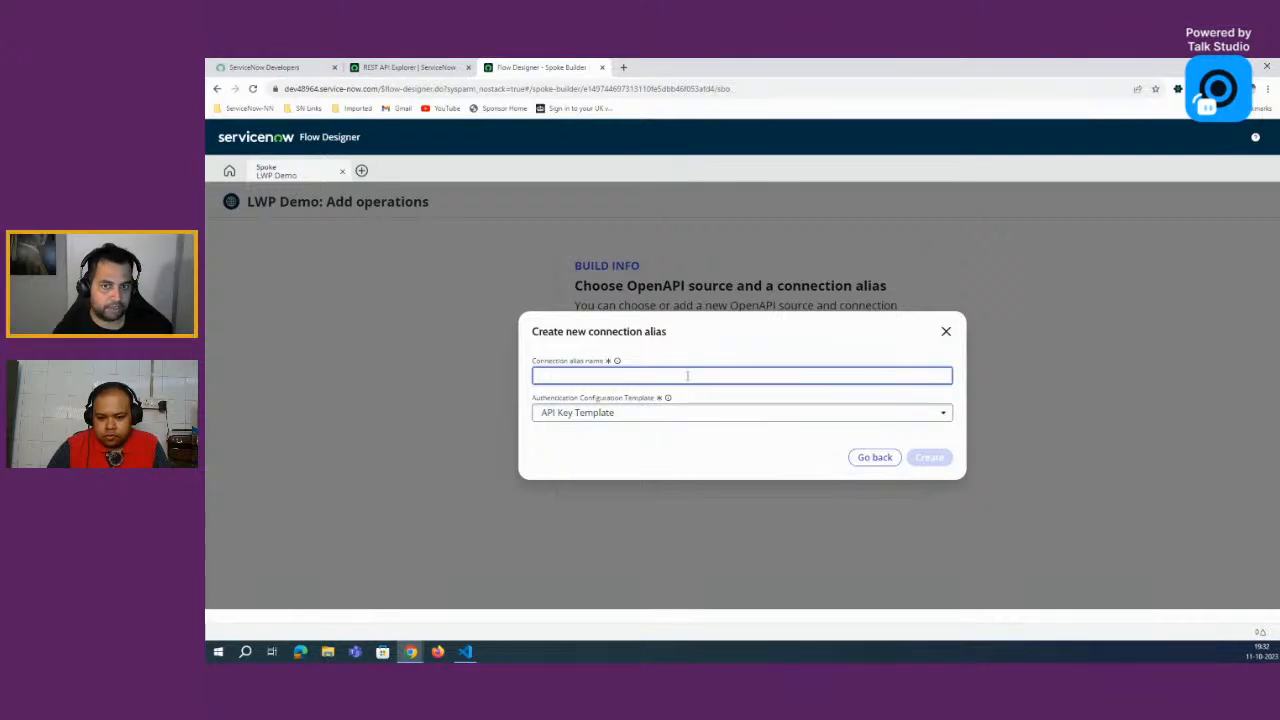
pyautogui.click(711, 408)
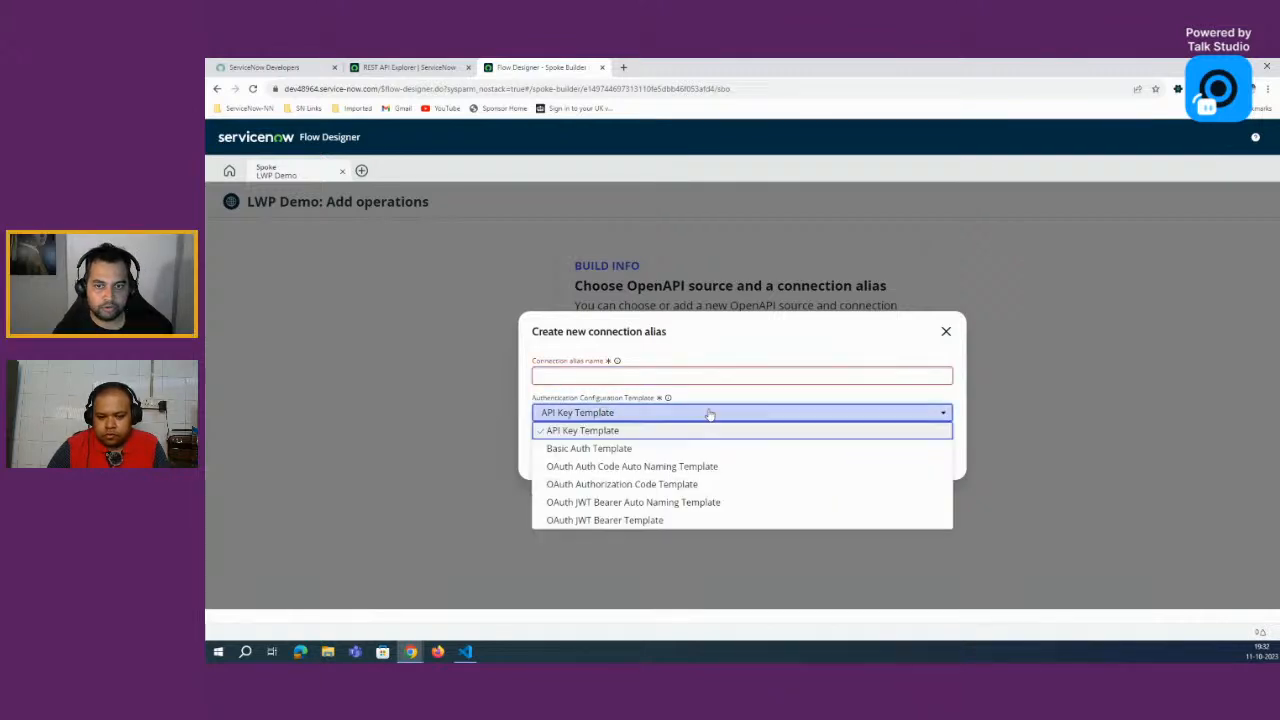
pyautogui.click(622, 447)
pyautogui.click(581, 373)
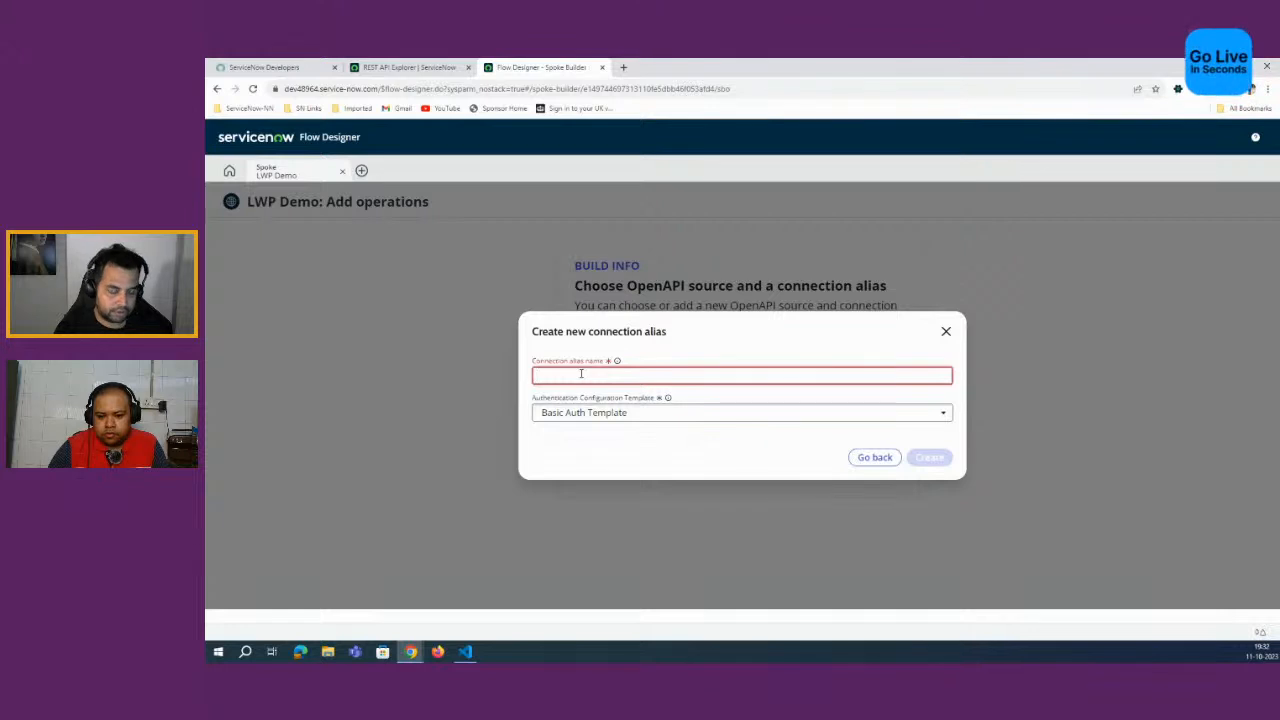
pyautogui.write('LWp')
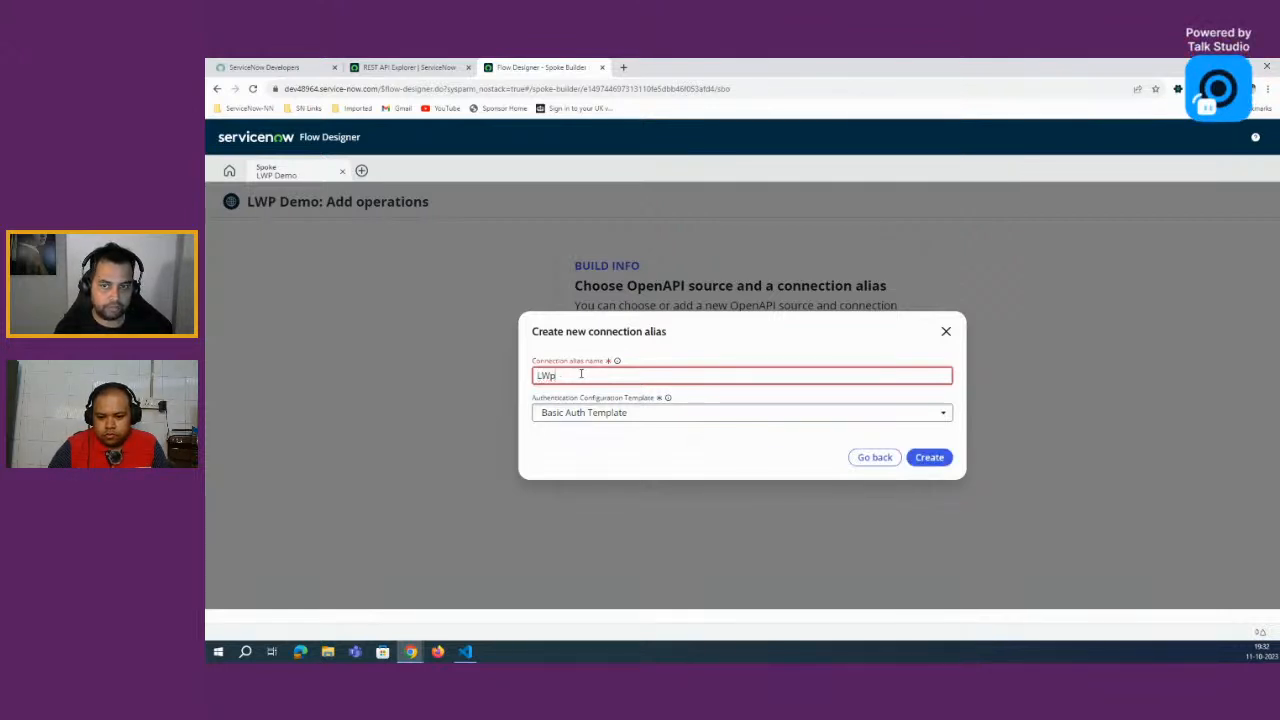
pyautogui.press('BackSpace')
pyautogui.write('P Demo')
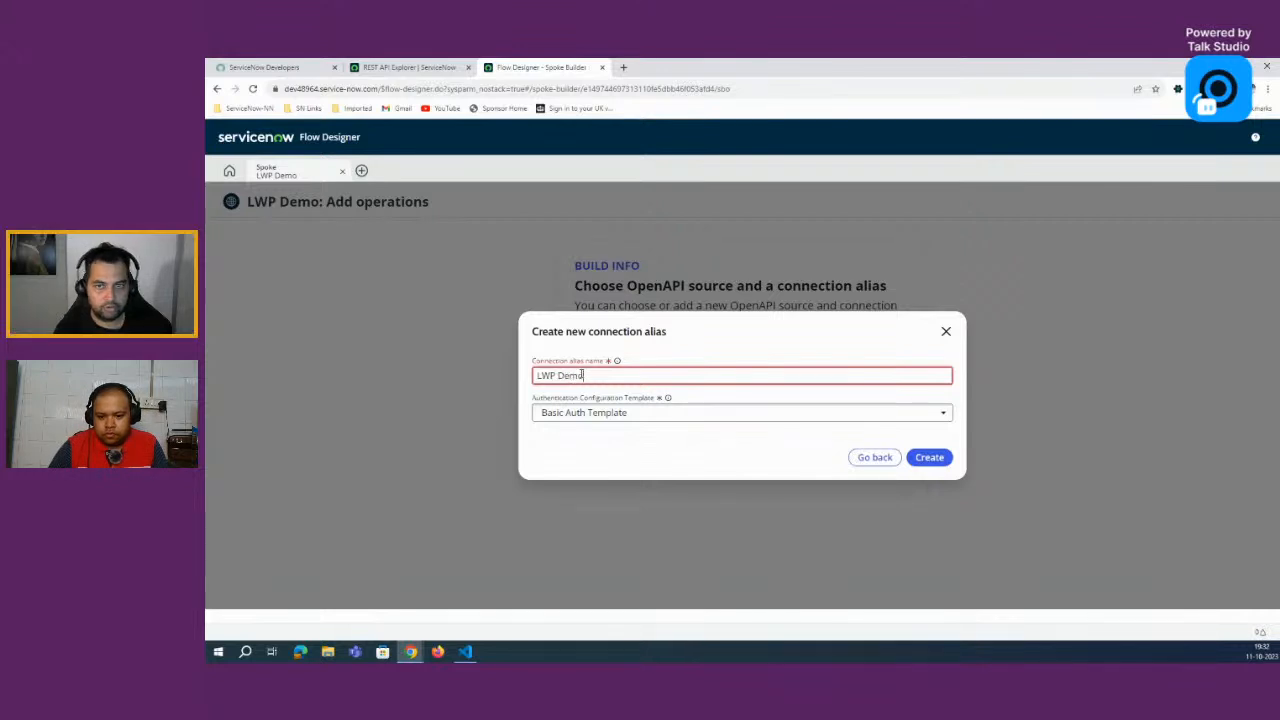
pyautogui.click(915, 458)
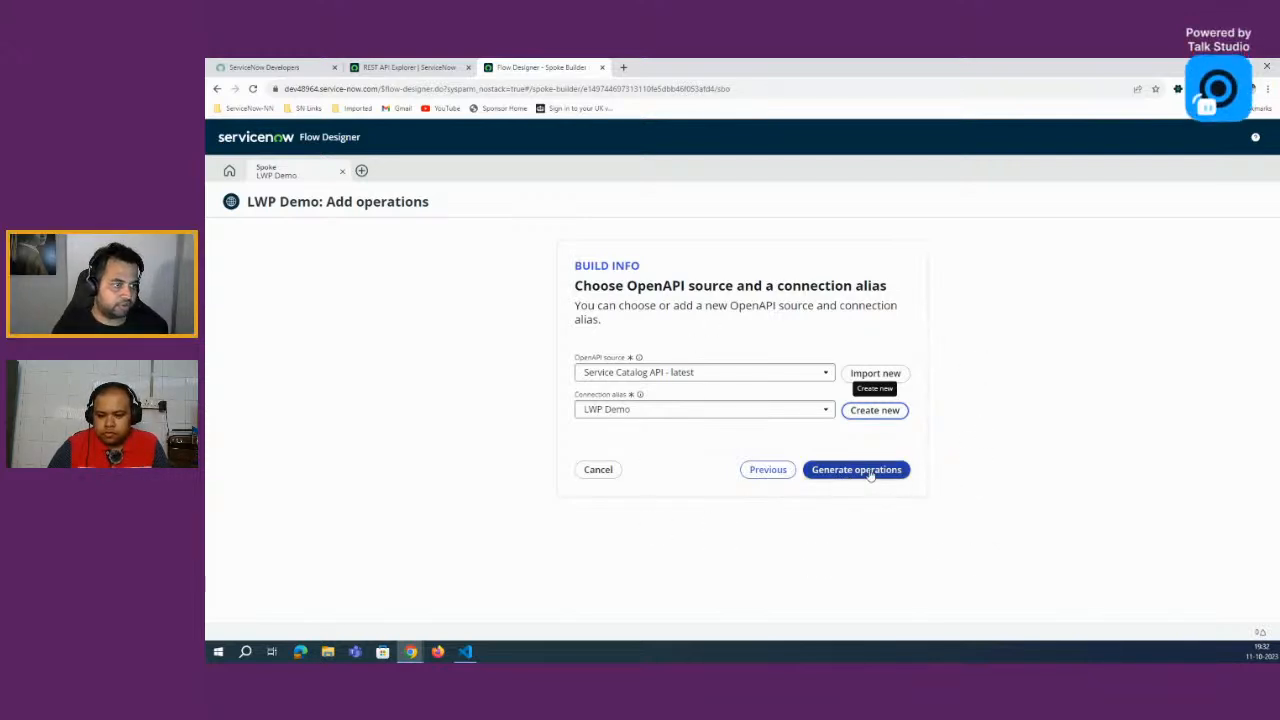
# Step: Switch to Visual Studio Code and review the /api/sn_sc/servicecatalog/cart path definition in the specification
pyautogui.click(465, 651)
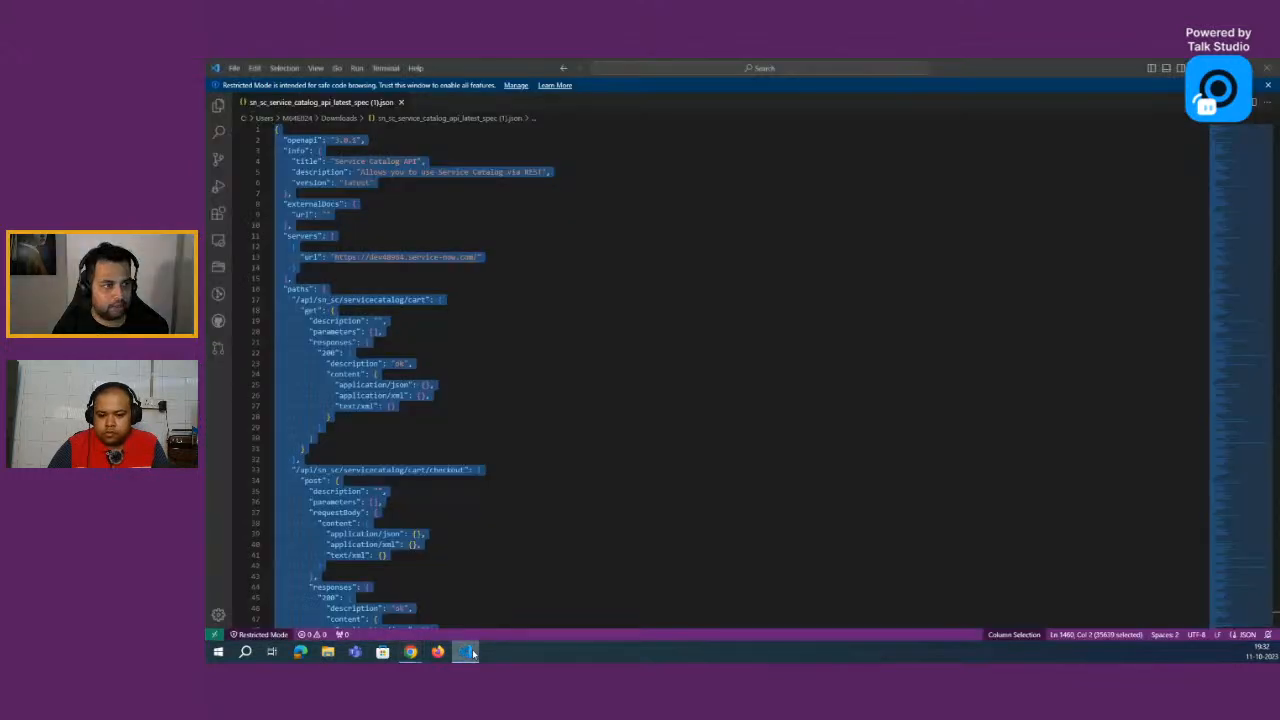
pyautogui.click(607, 405)
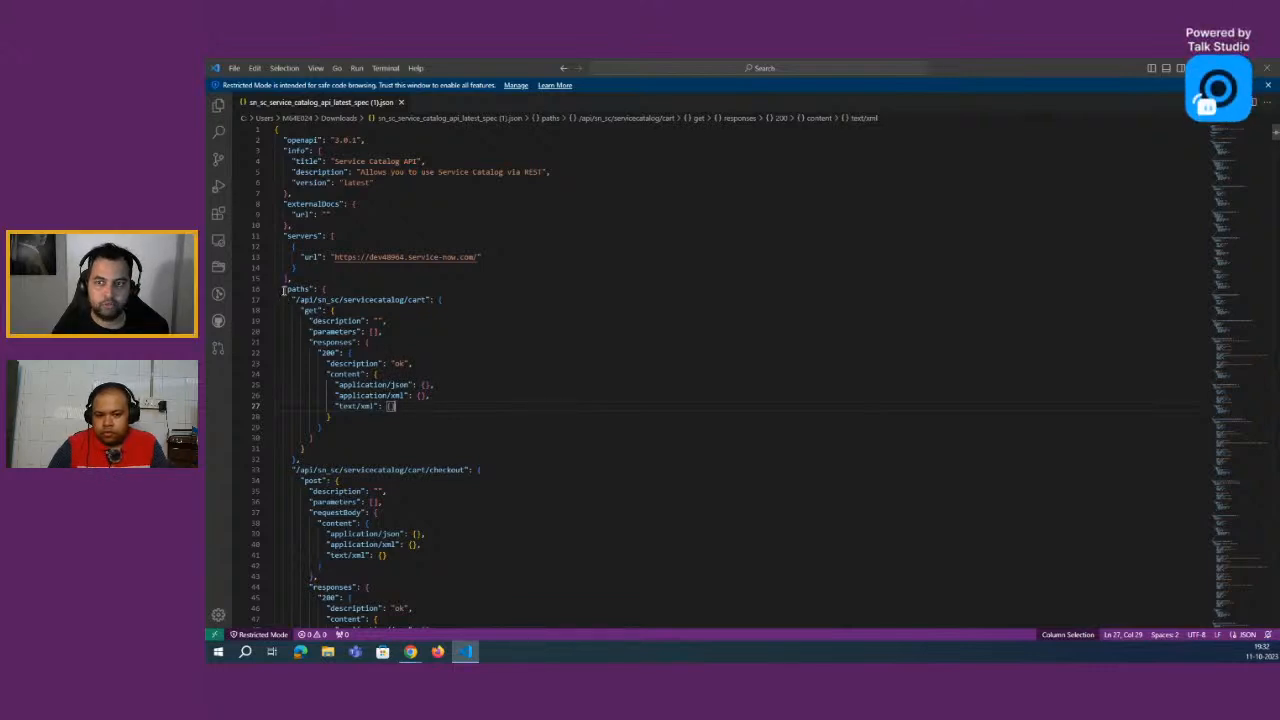
pyautogui.moveTo(287, 300); pyautogui.dragTo(470, 460)
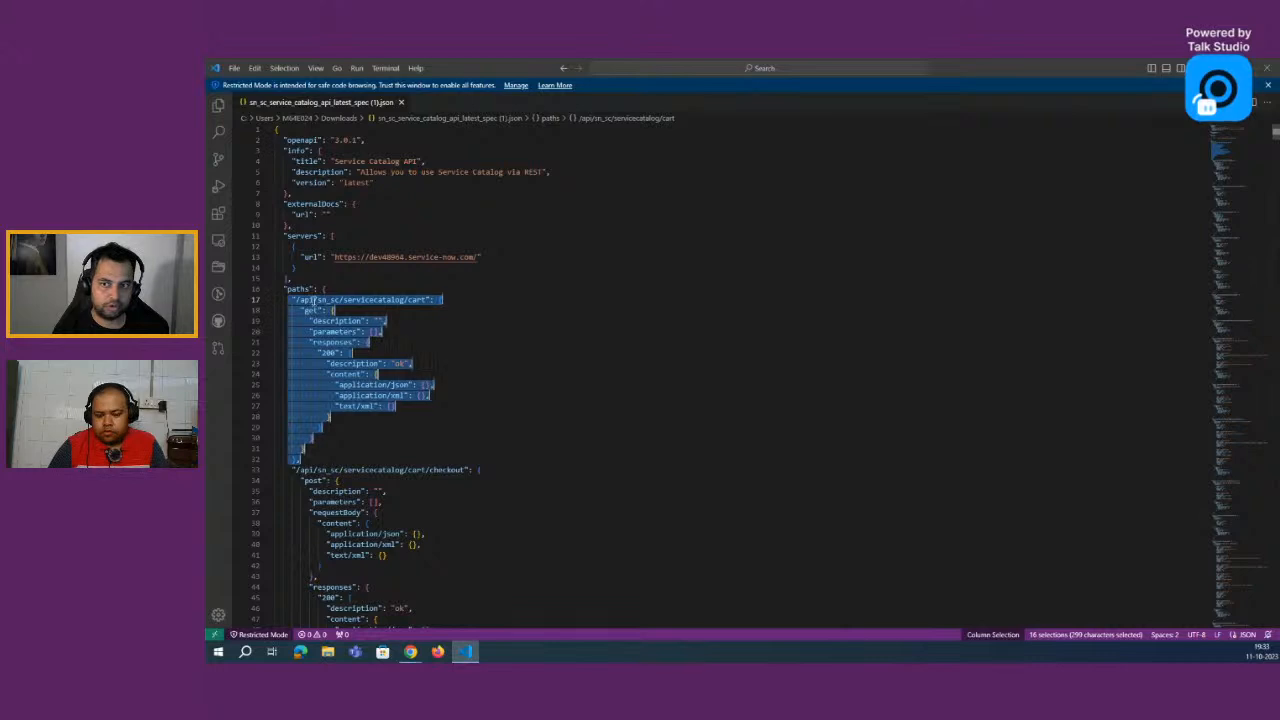
# Step: Collapse the path definitions under "paths" from /cart through /catalogs to review the API endpoints in the specification
pyautogui.scroll(-3, 346, 545)
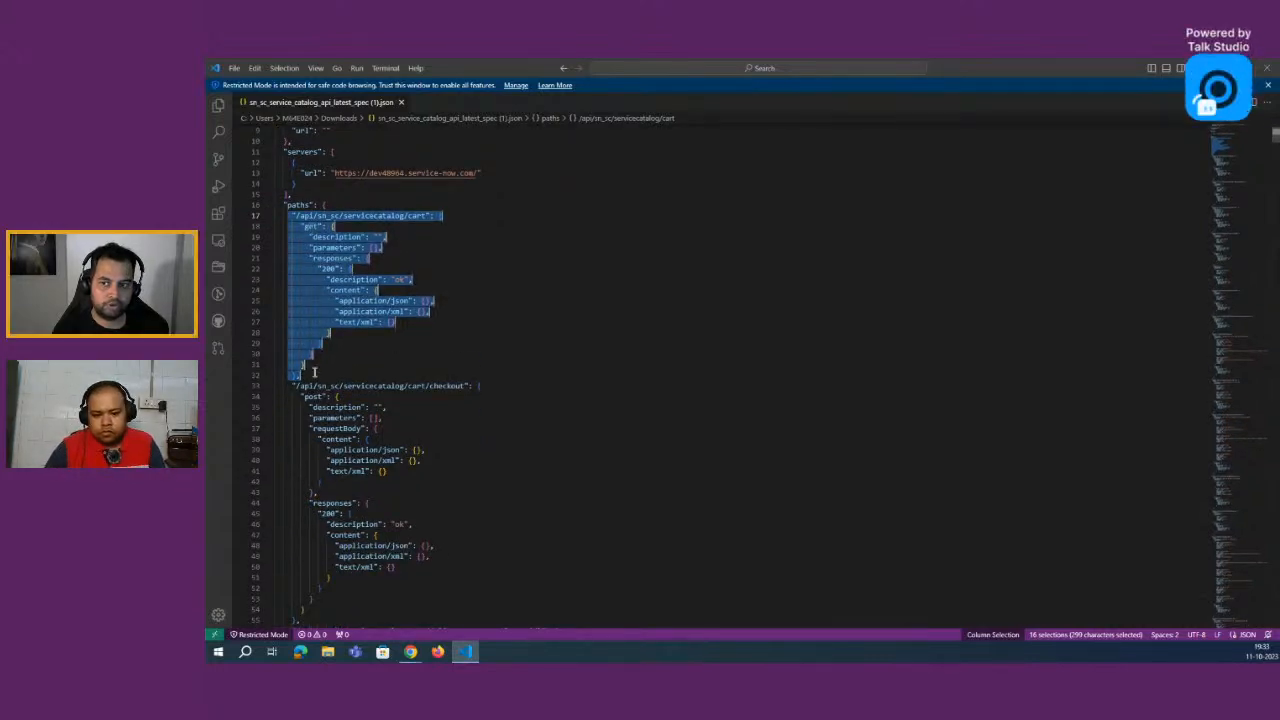
pyautogui.click(267, 206)
pyautogui.click(267, 206)
pyautogui.click(267, 217)
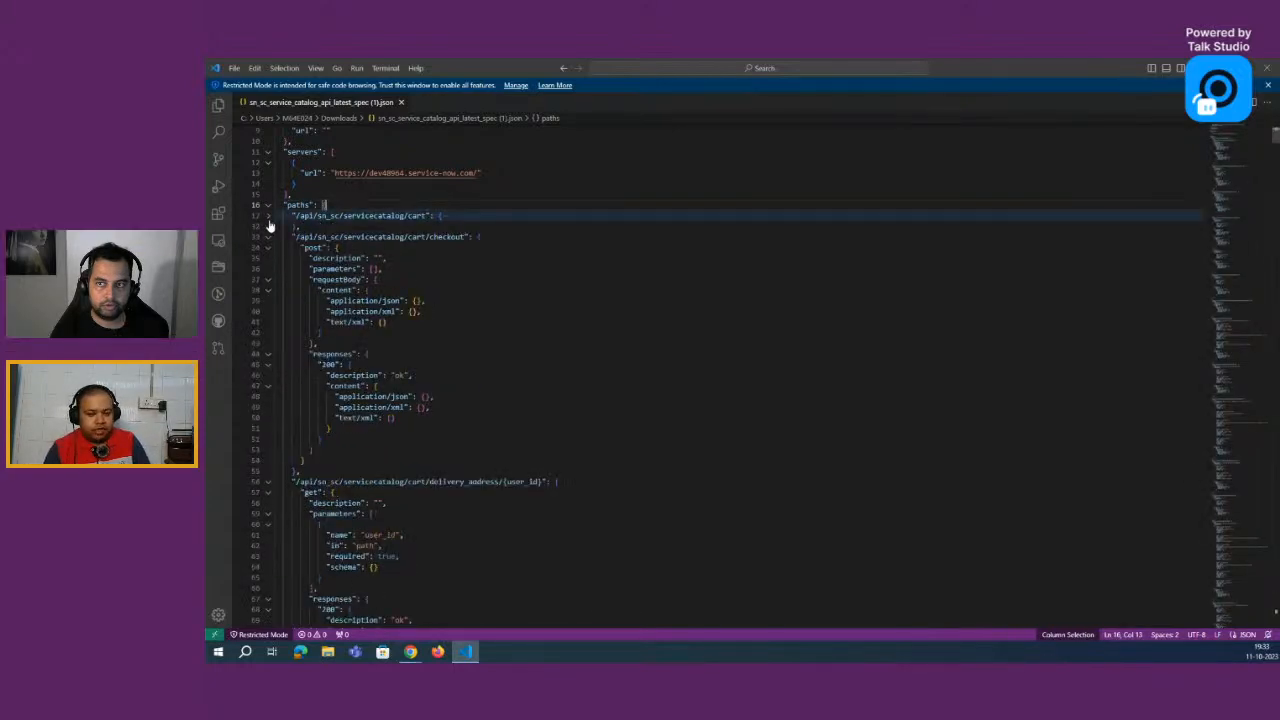
pyautogui.click(267, 237)
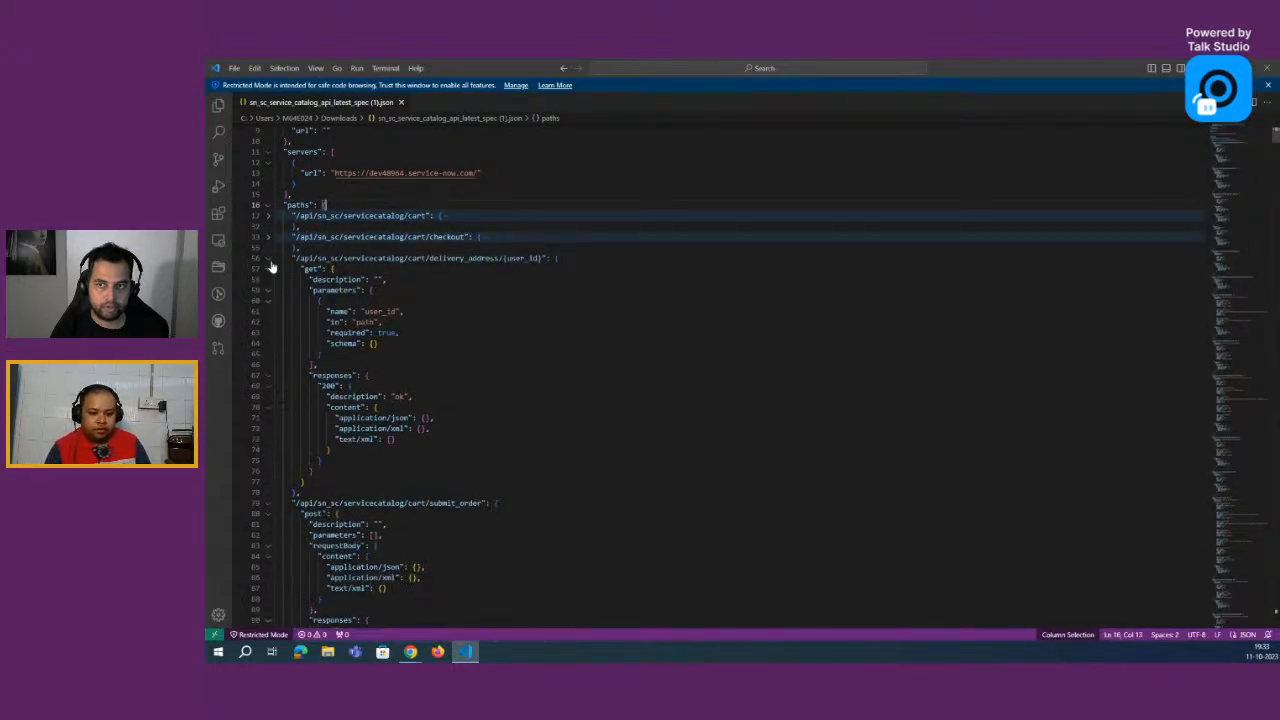
pyautogui.click(268, 259)
pyautogui.click(268, 280)
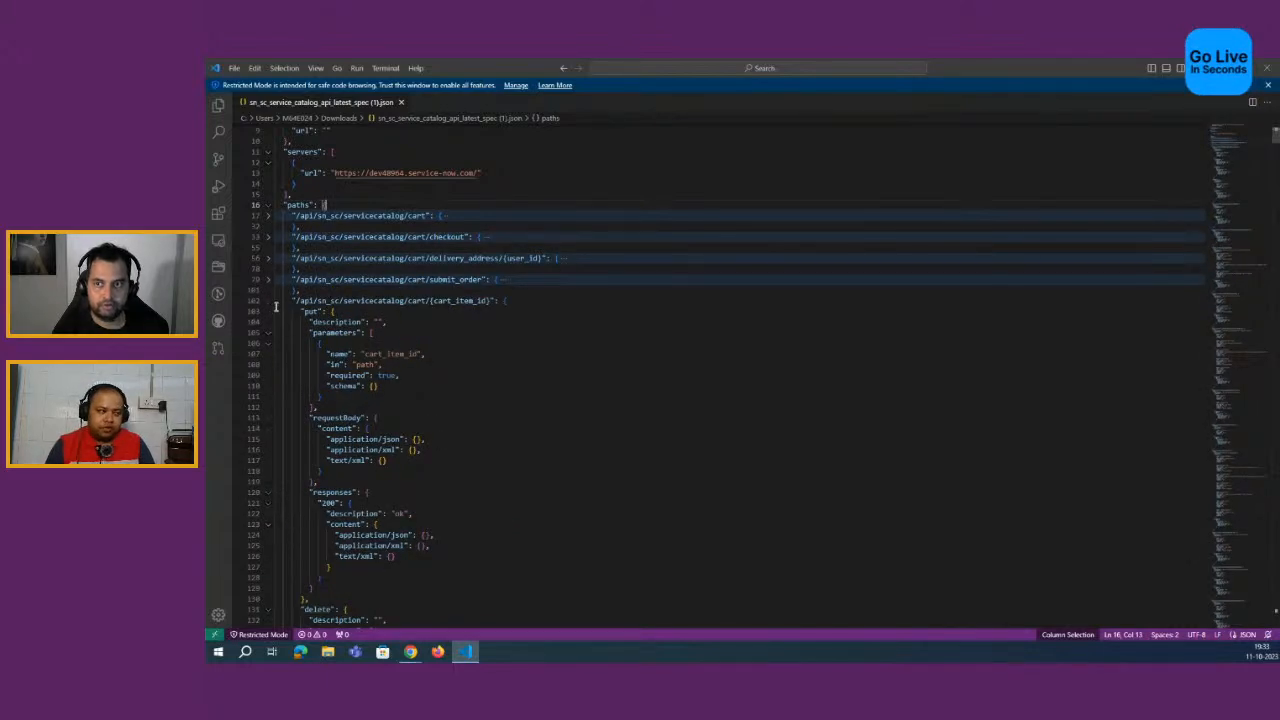
pyautogui.click(268, 301)
pyautogui.click(268, 322)
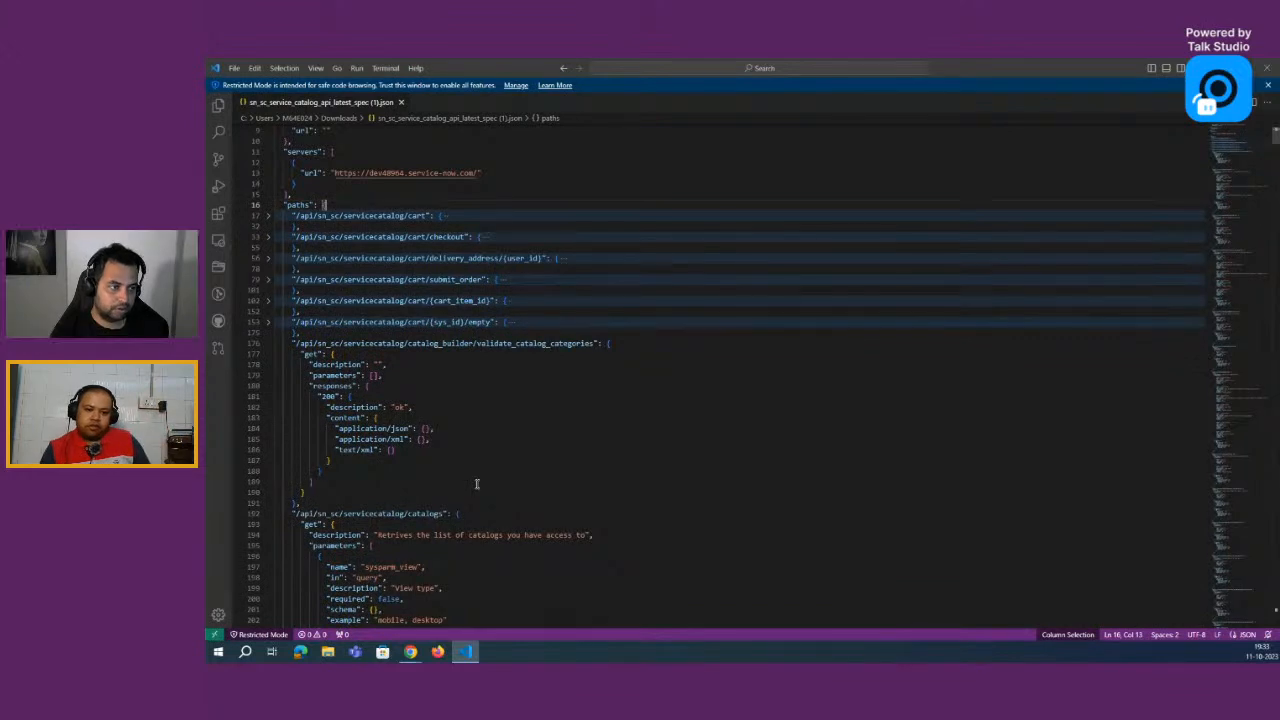
pyautogui.click(268, 344)
pyautogui.click(268, 366)
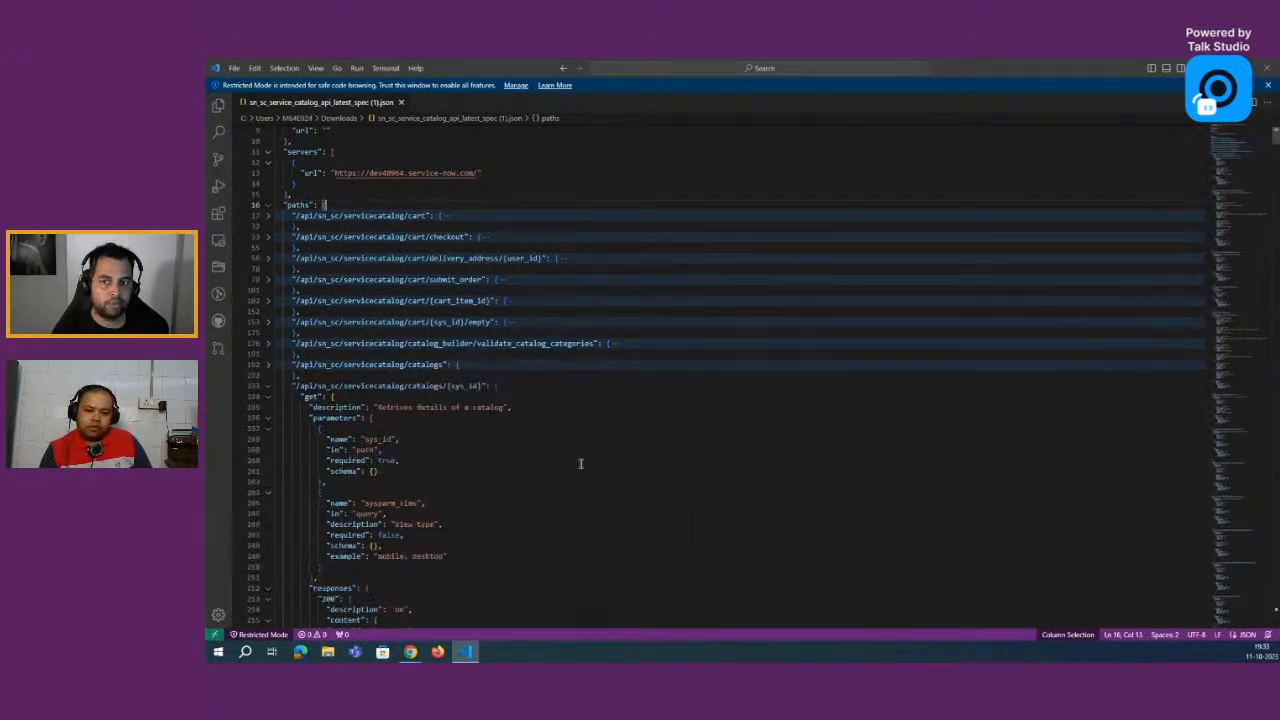
# Step: Switch back to Chrome and generate the spoke operations from Service Catalog API - latest with the LWP Demo alias
pyautogui.hotkey('alt', 'Tab')
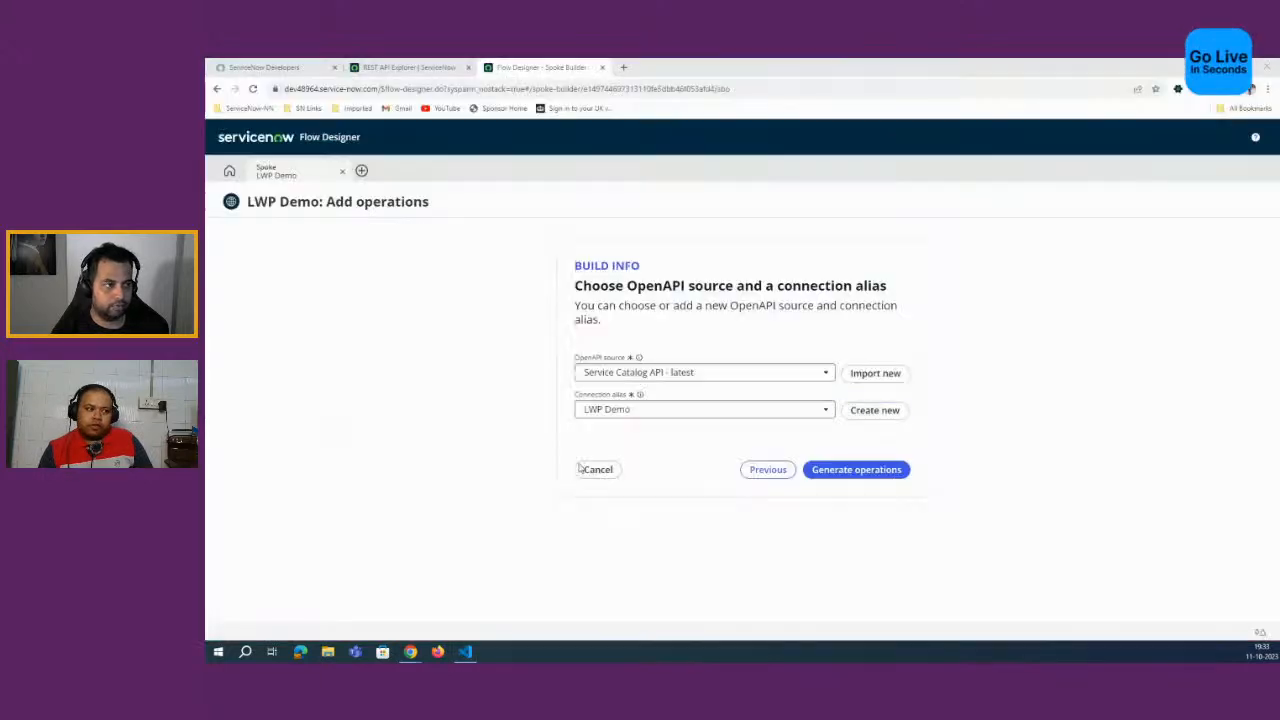
pyautogui.click(846, 470)
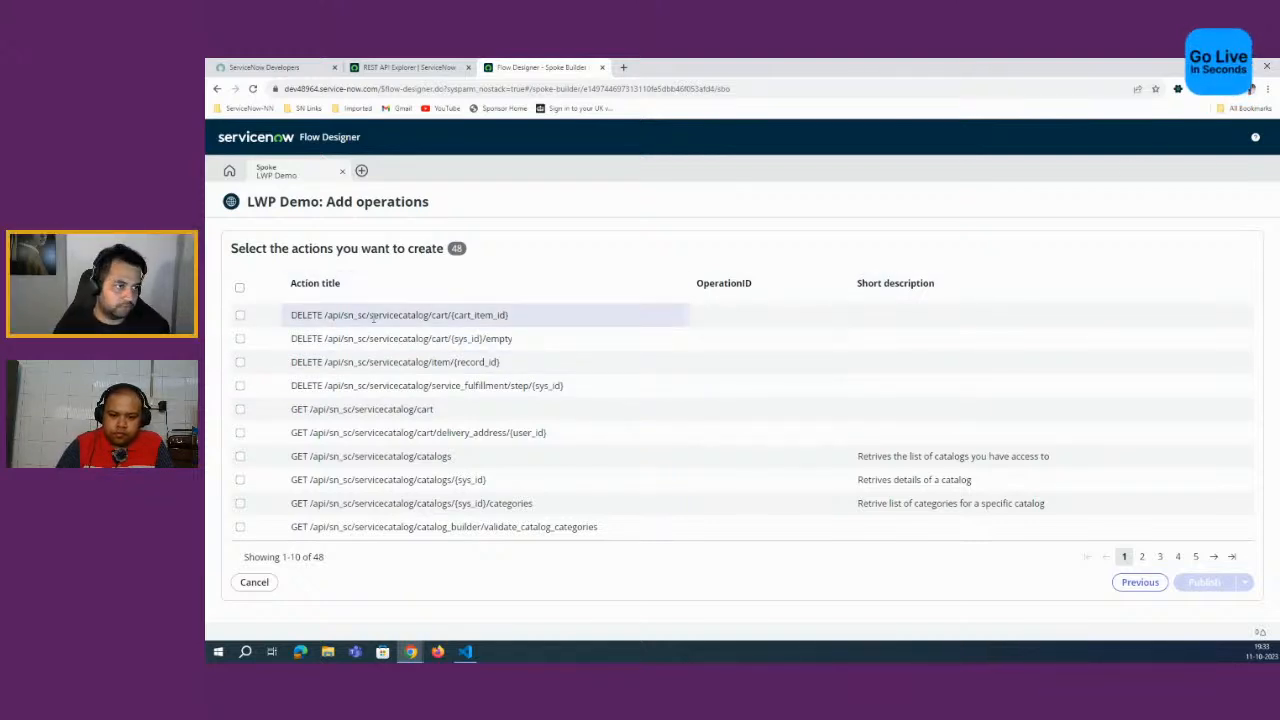
pyautogui.click(239, 288)
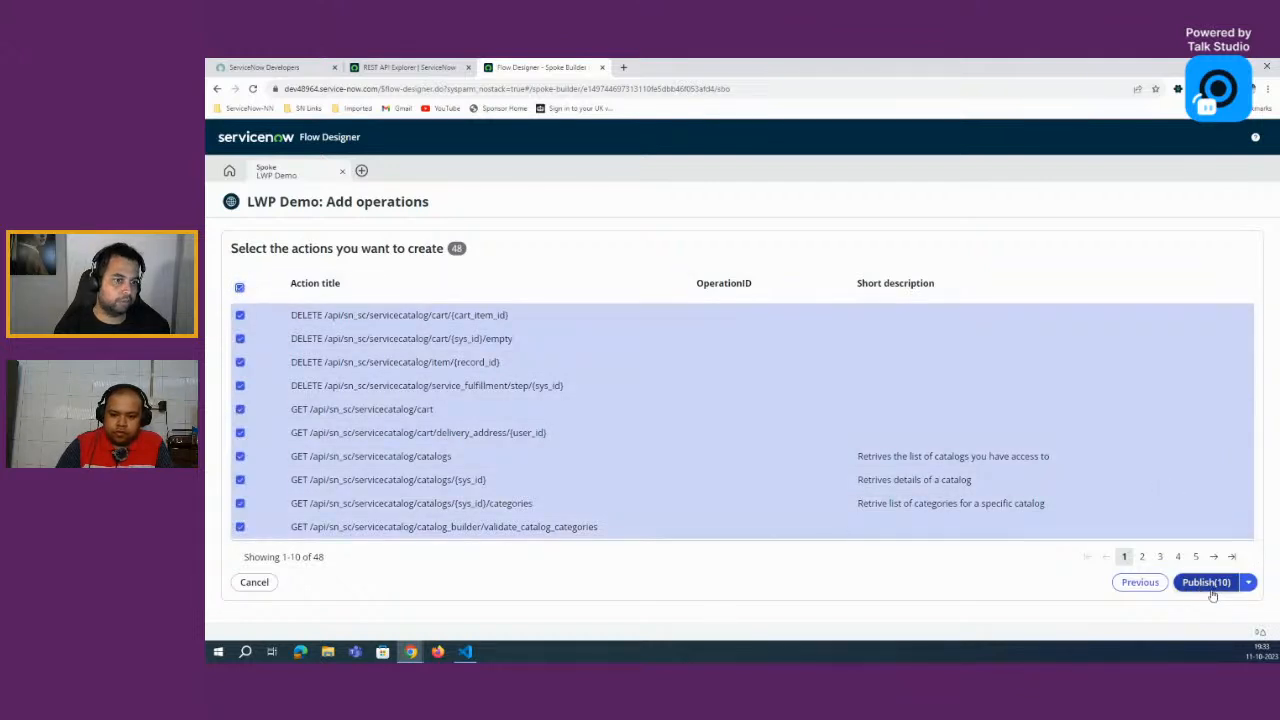
pyautogui.click(240, 288)
pyautogui.click(240, 288)
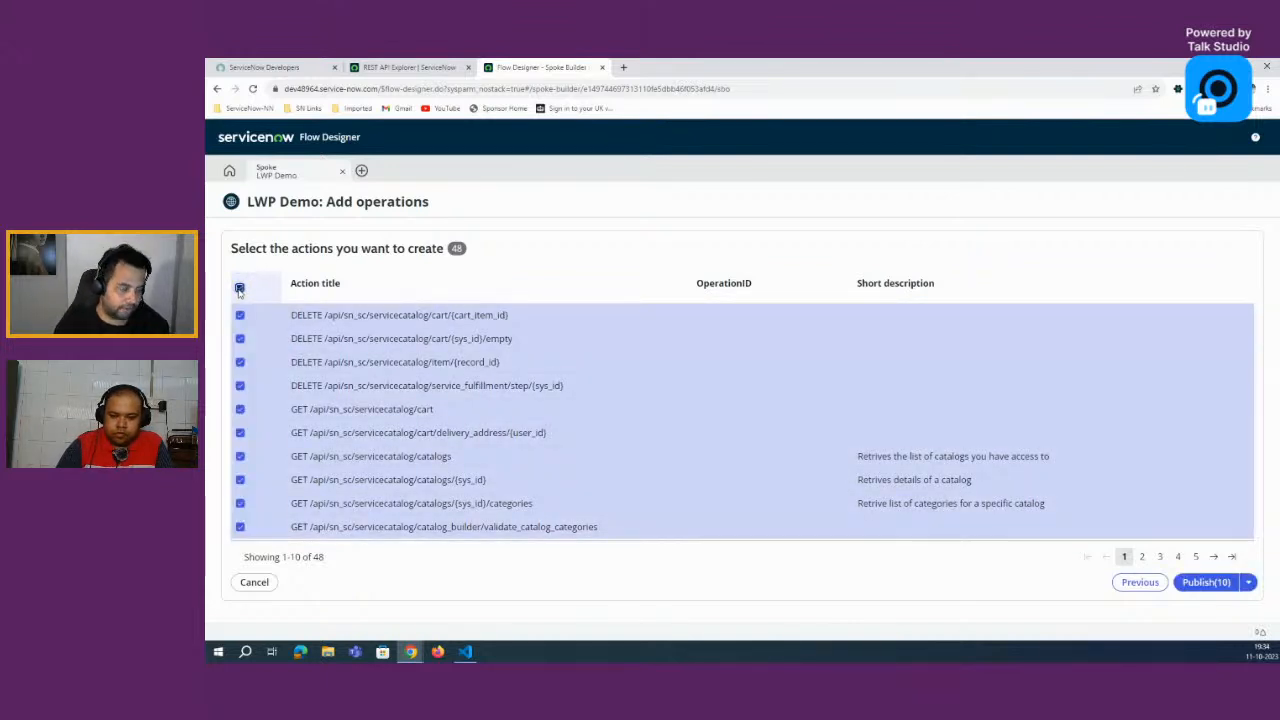
pyautogui.click(240, 288)
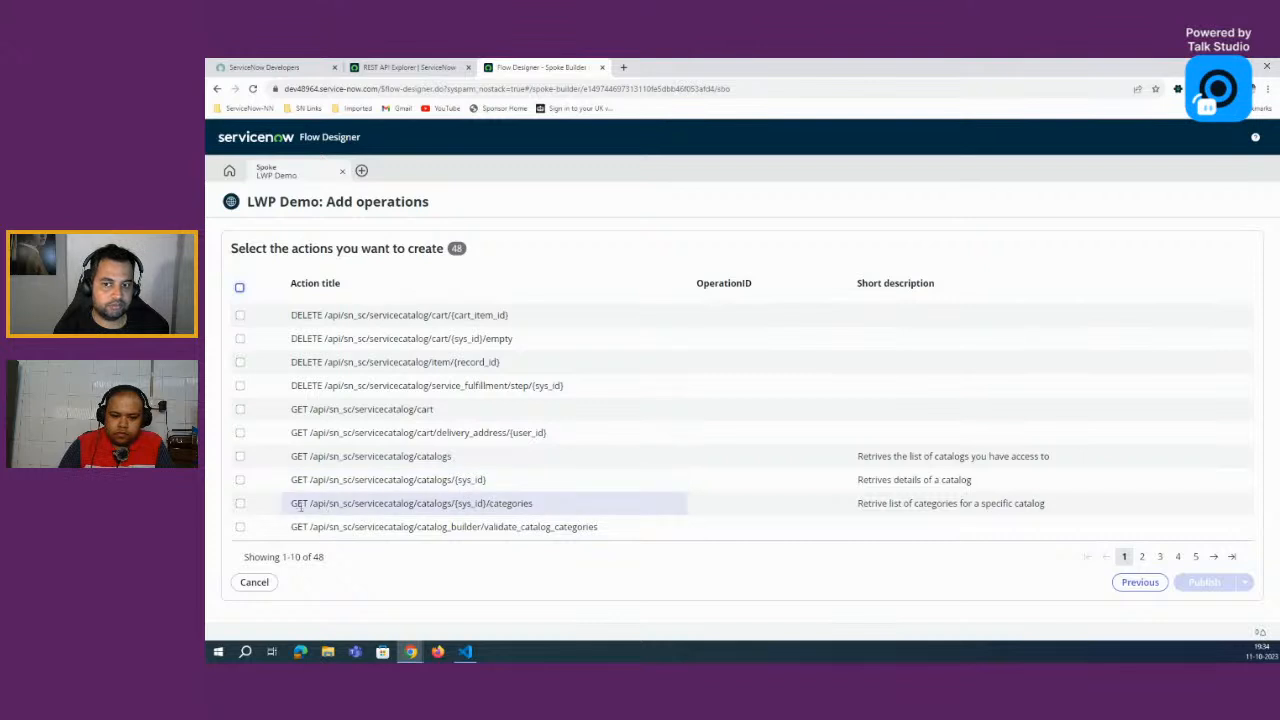
# Step: Select and publish the GET actions for /catalogs, /items/{sys_id} and /producer/{producer_id}/record/{record_id} under /api/sn_sc/servicecatalog
pyautogui.click(240, 456)
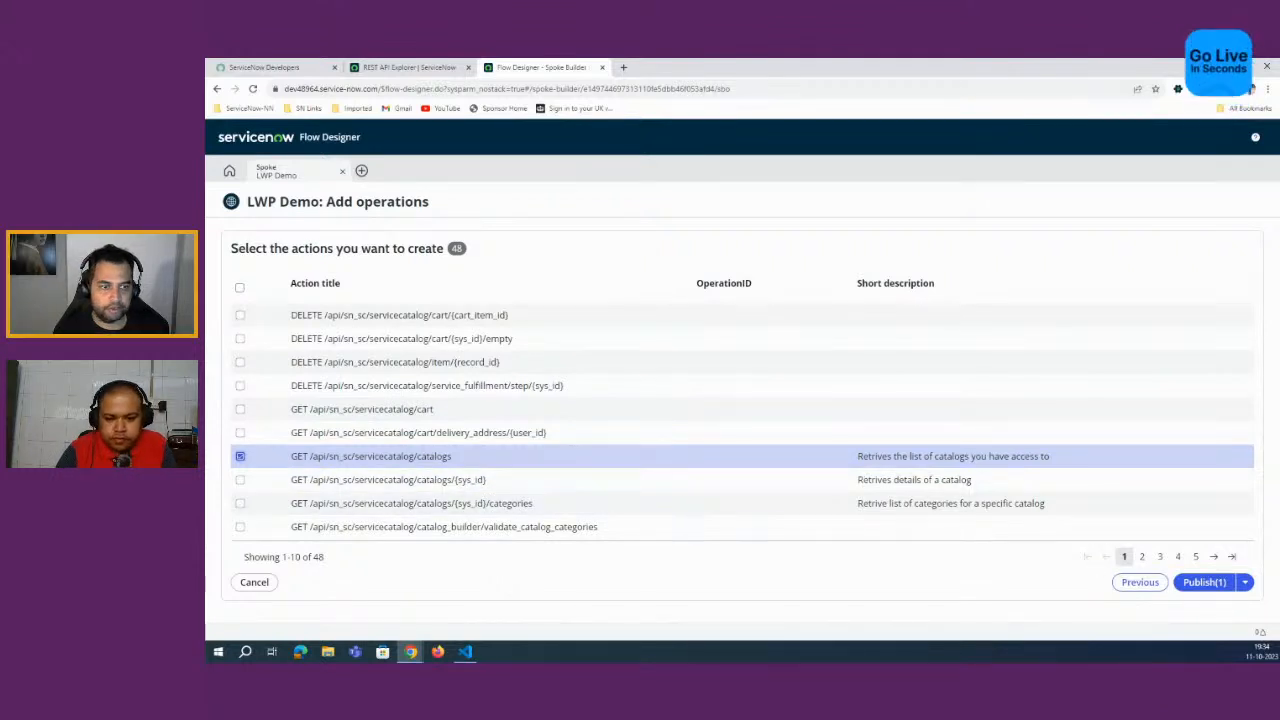
pyautogui.click(1213, 556)
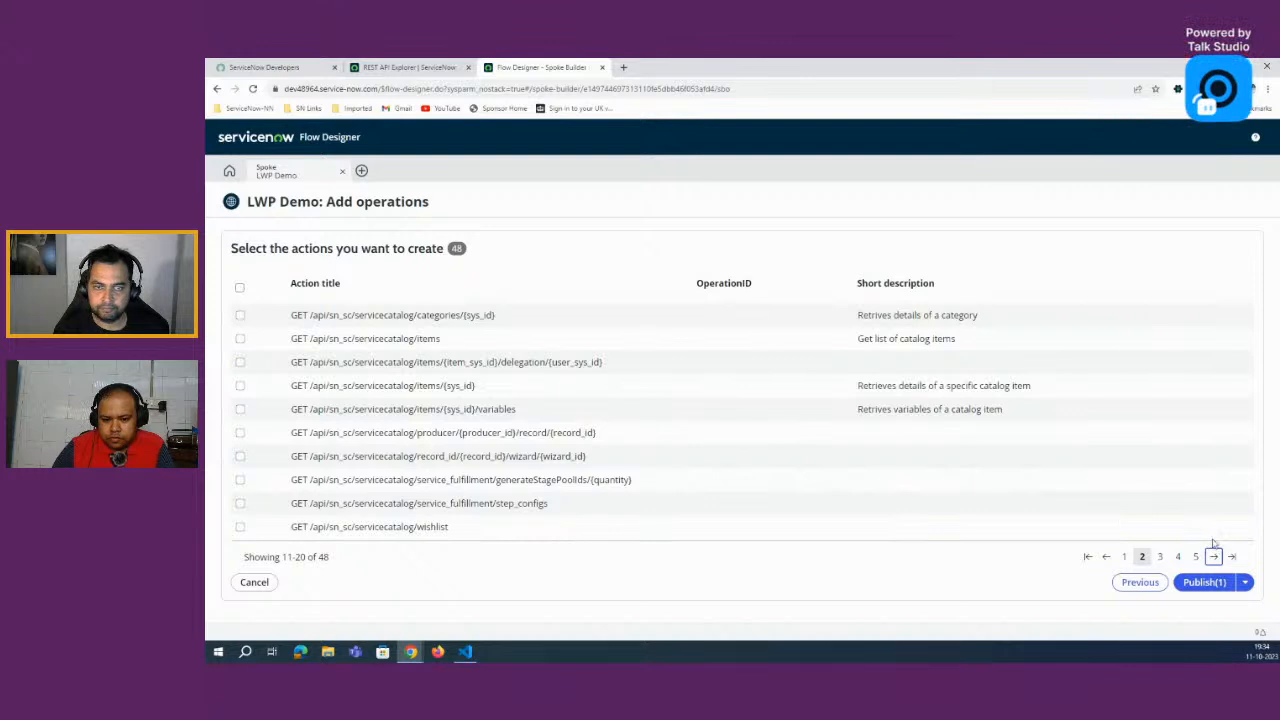
pyautogui.click(240, 386)
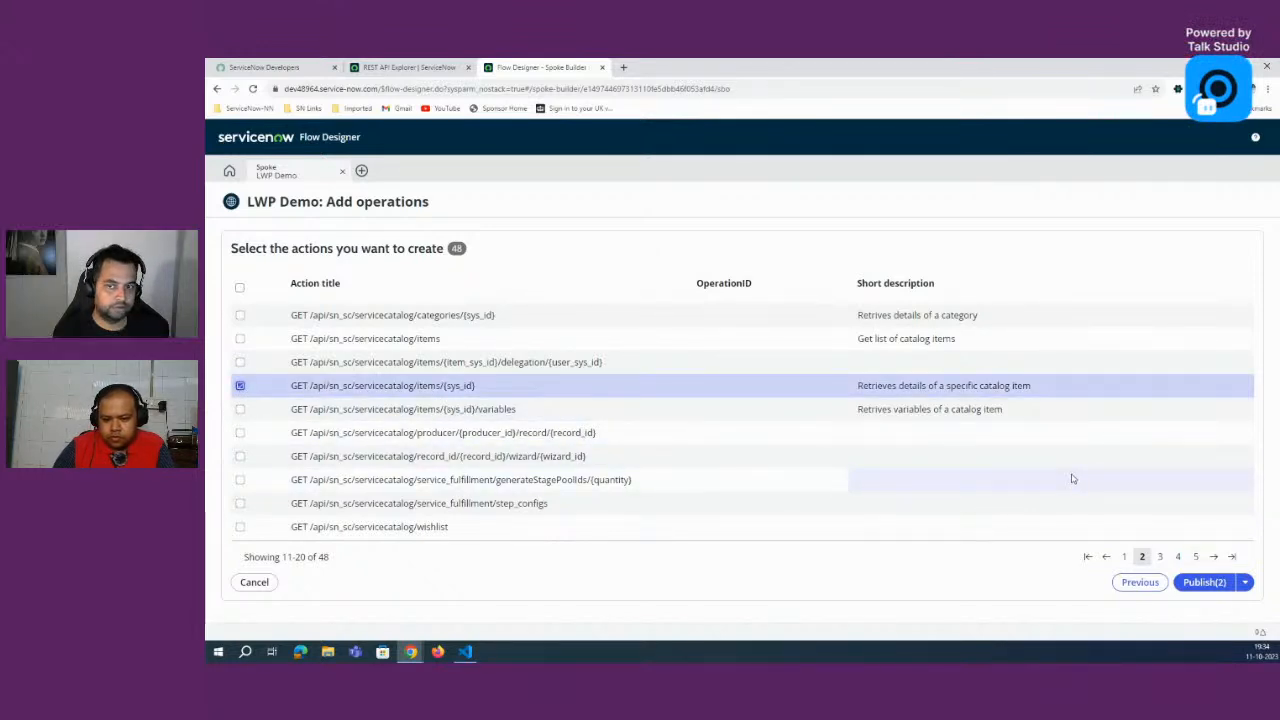
pyautogui.click(240, 432)
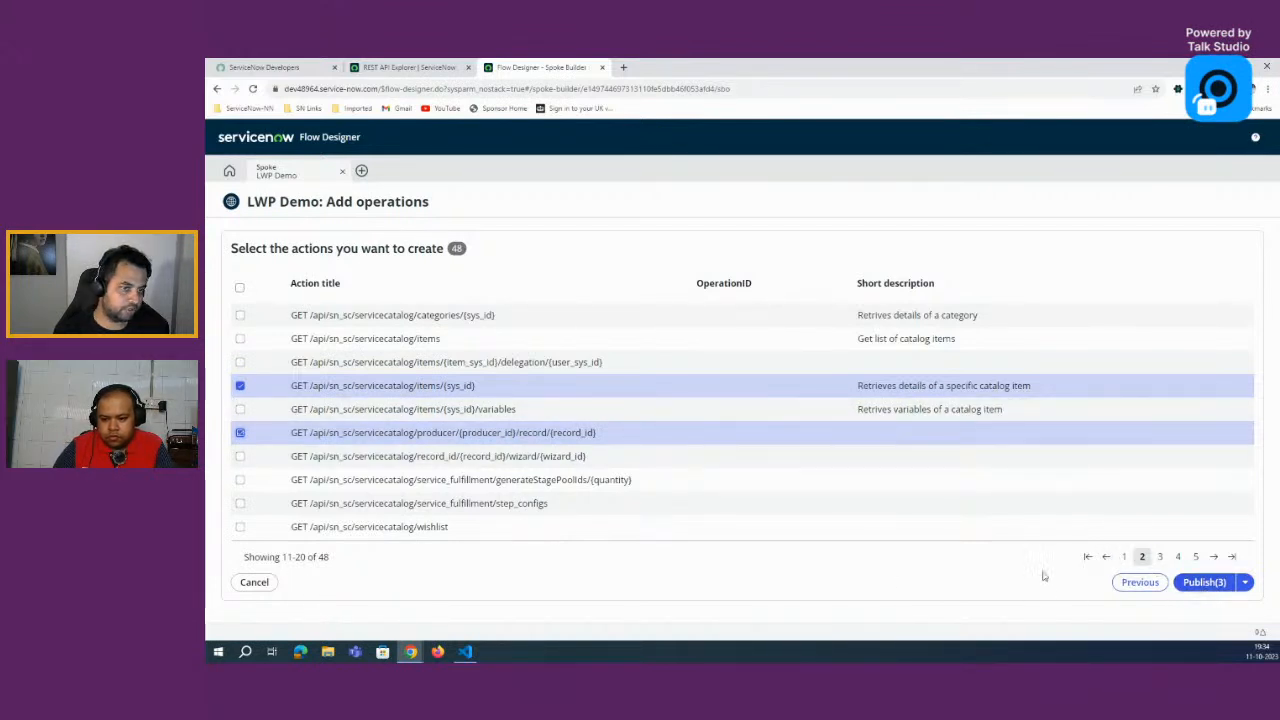
pyautogui.click(1124, 556)
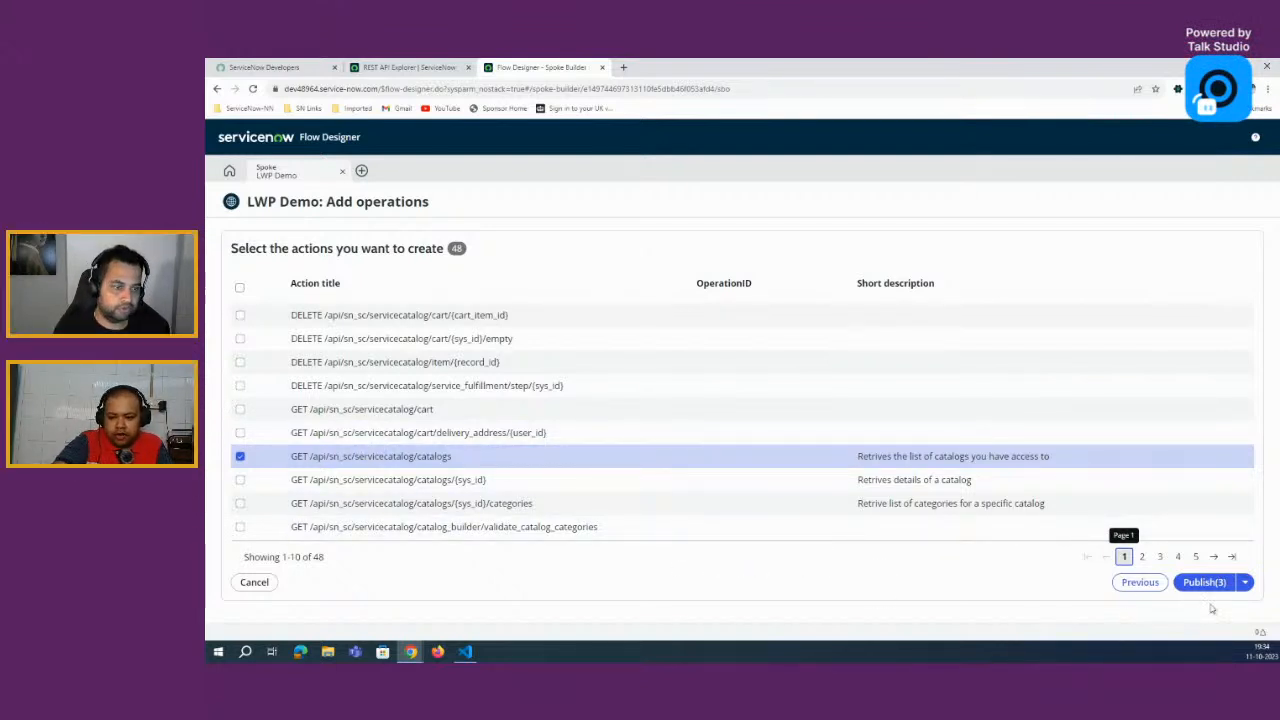
pyautogui.click(1246, 584)
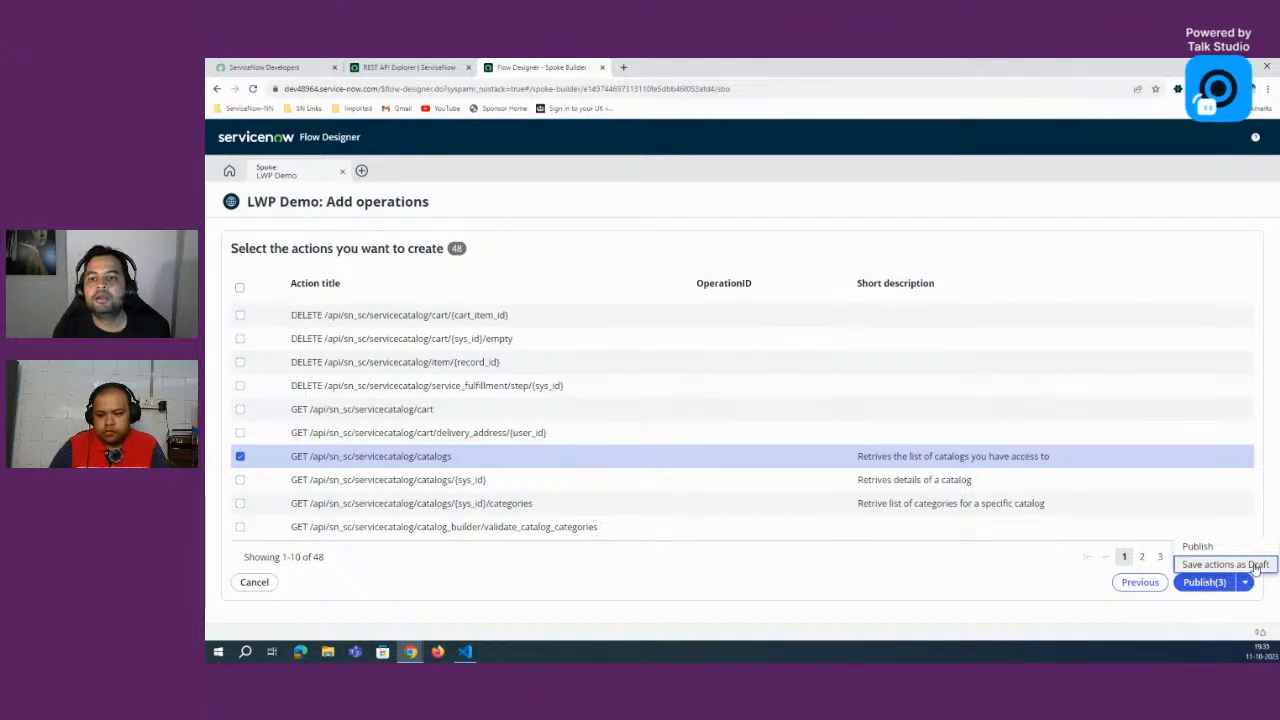
pyautogui.click(1205, 582)
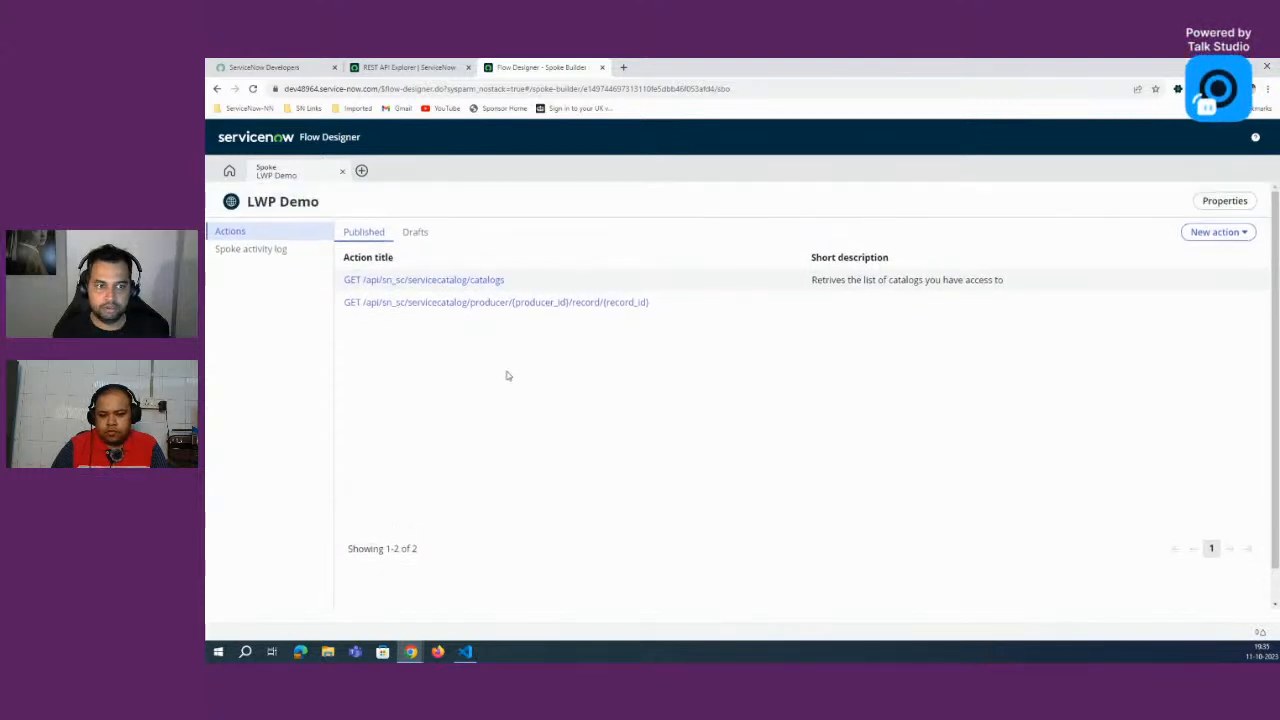
# Step: Check the LWP Demo spoke's draft and published actions and its spoke activity log
pyautogui.click(415, 231)
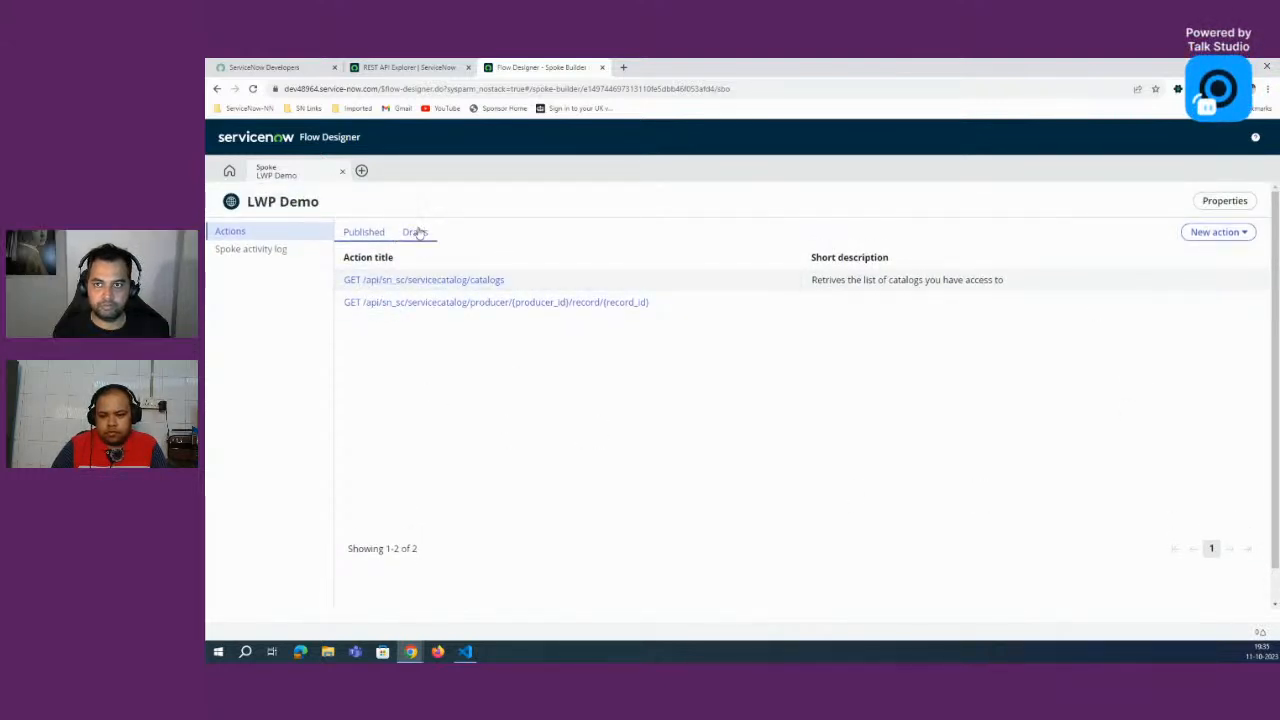
pyautogui.click(389, 232)
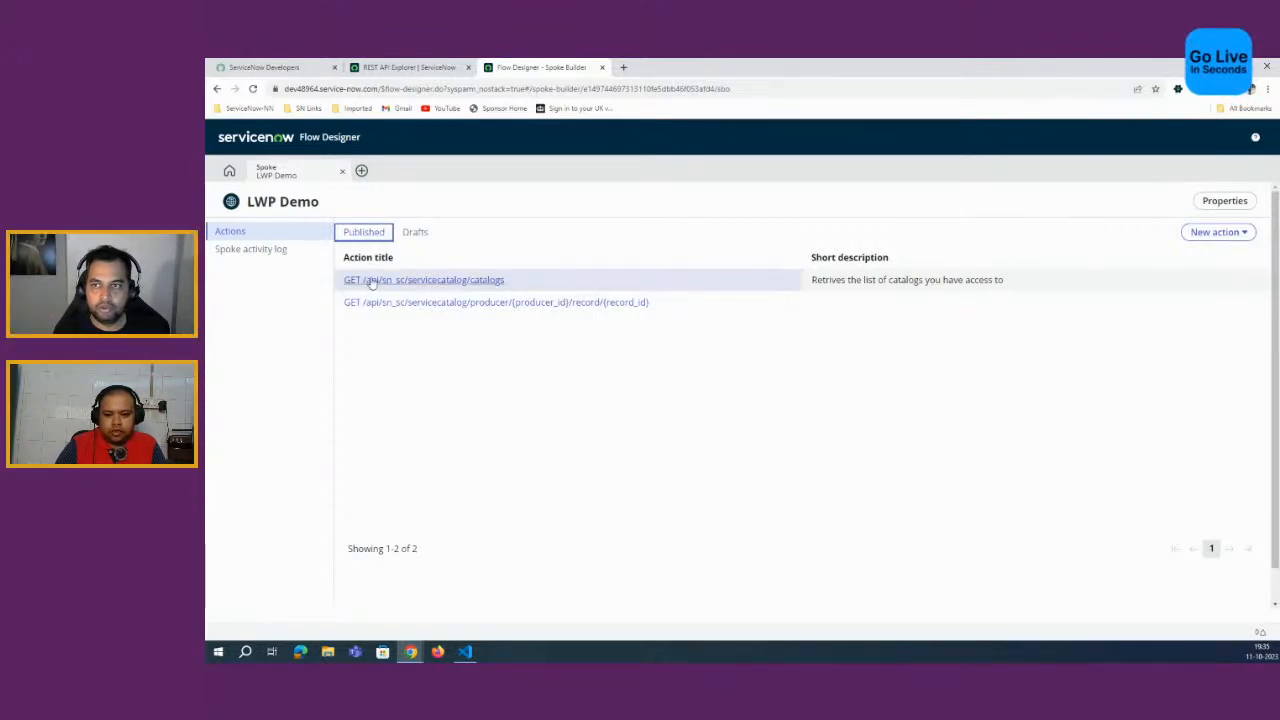
pyautogui.click(255, 252)
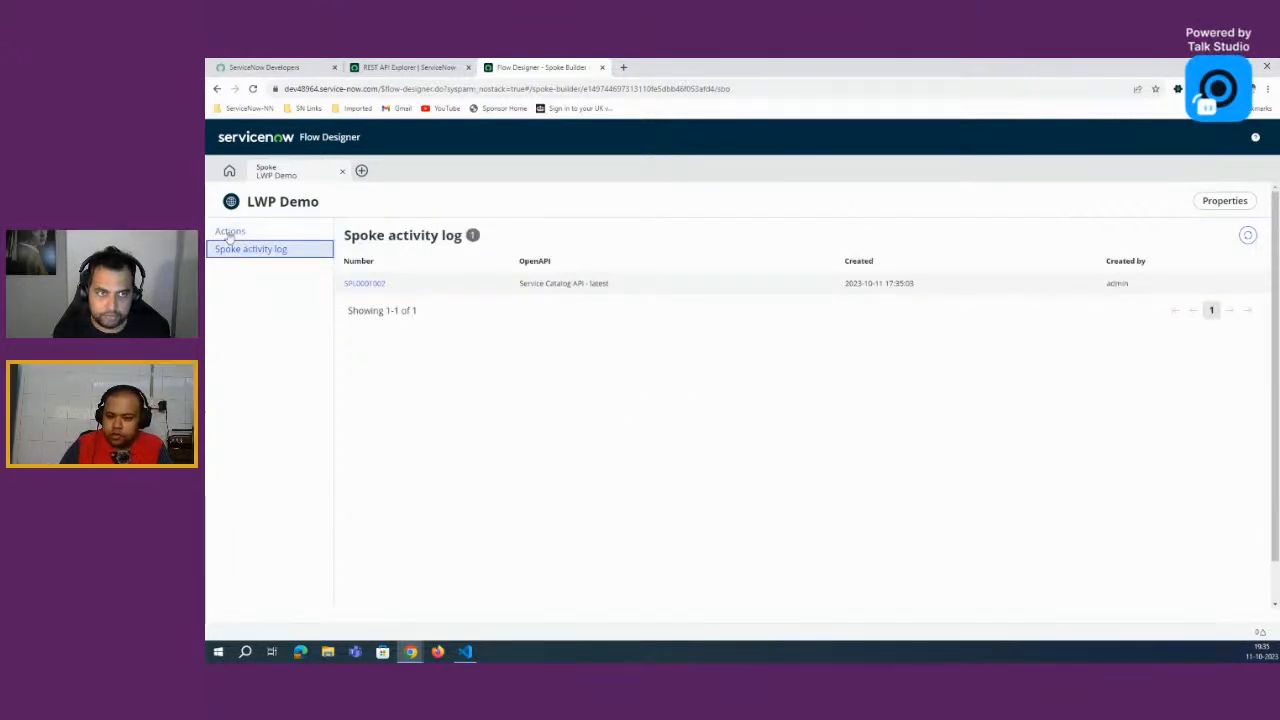
pyautogui.click(229, 232)
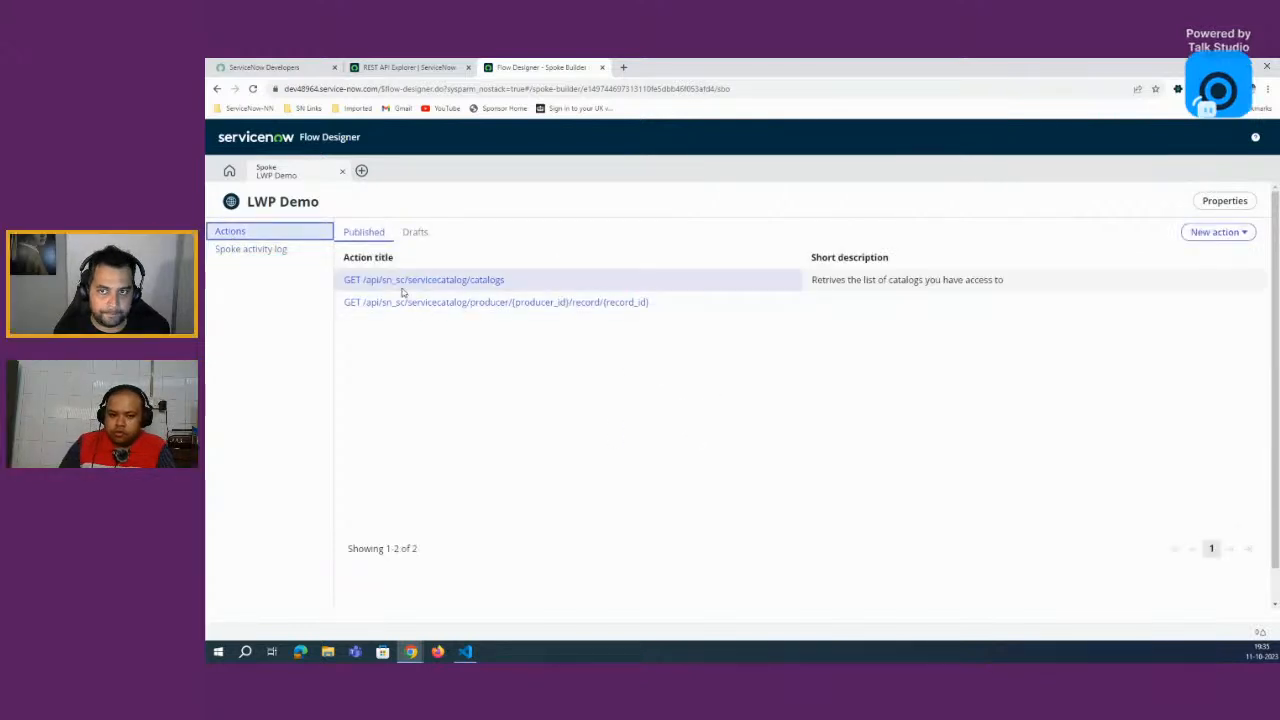
# Step: Add a new action from an OpenAPI spec, generating operations with source Service Catalog API - latest and connection alias LWP Demo
pyautogui.click(1218, 232)
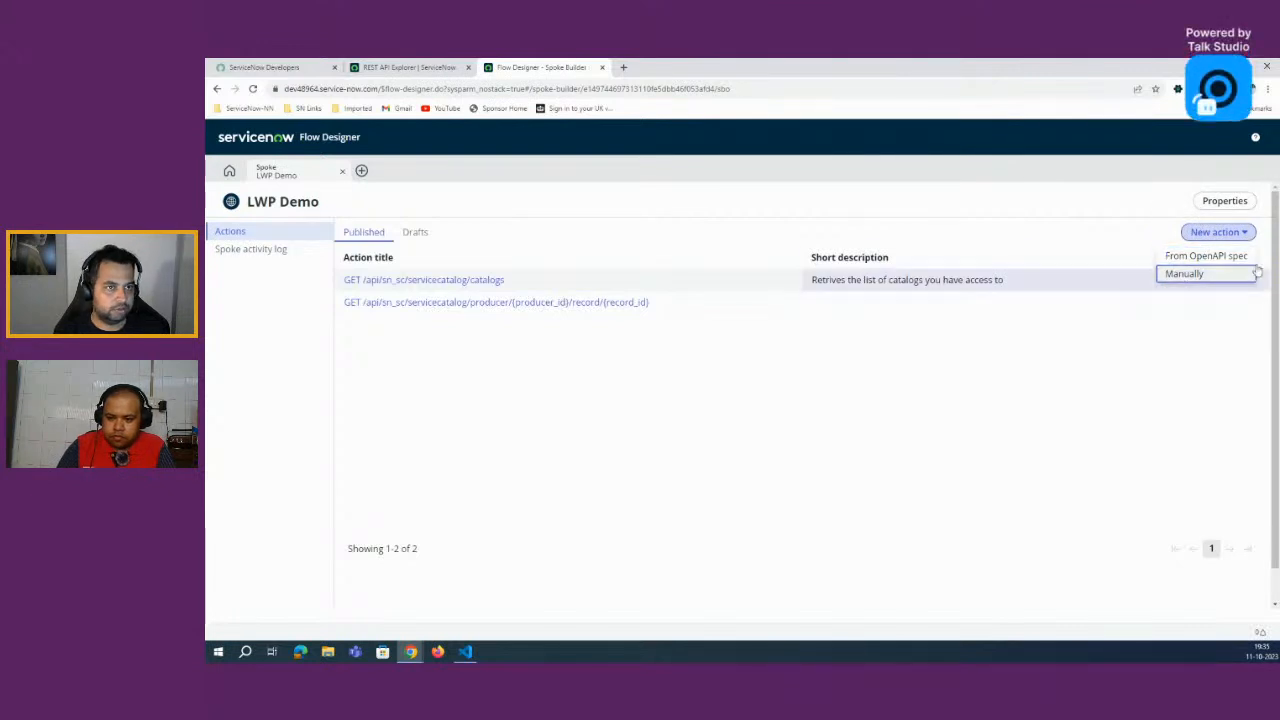
pyautogui.click(1197, 259)
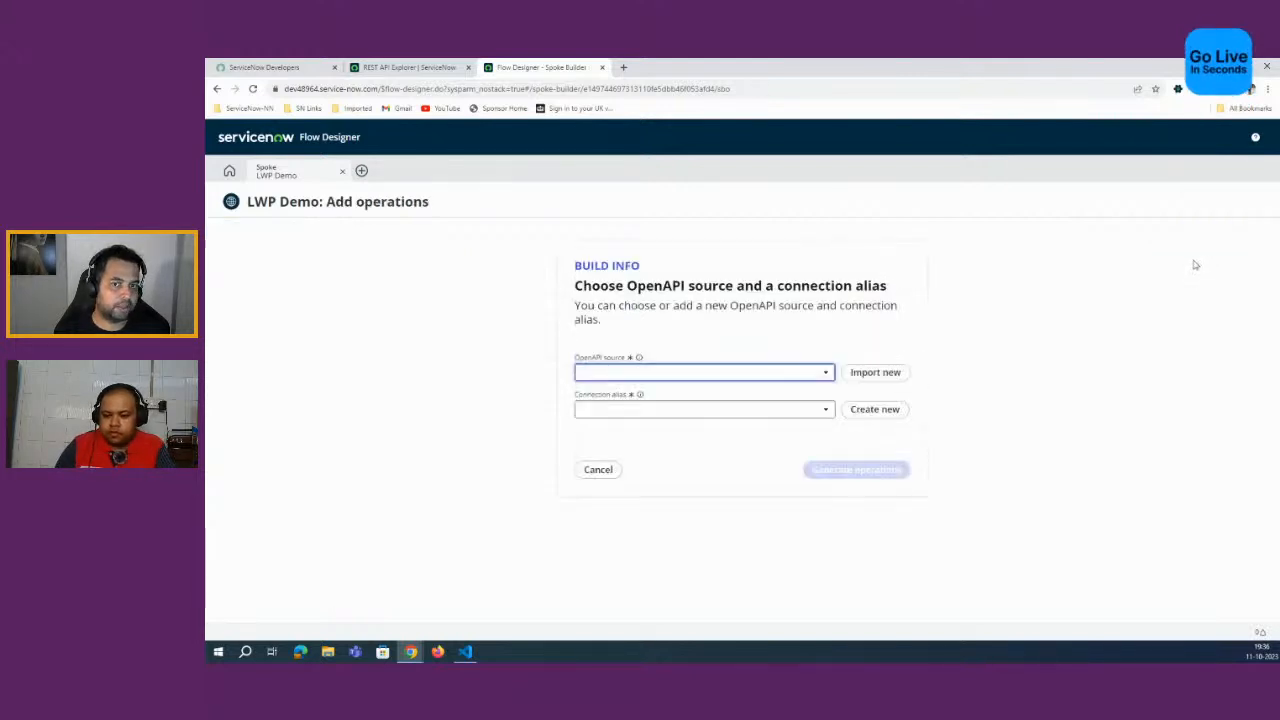
pyautogui.click(816, 373)
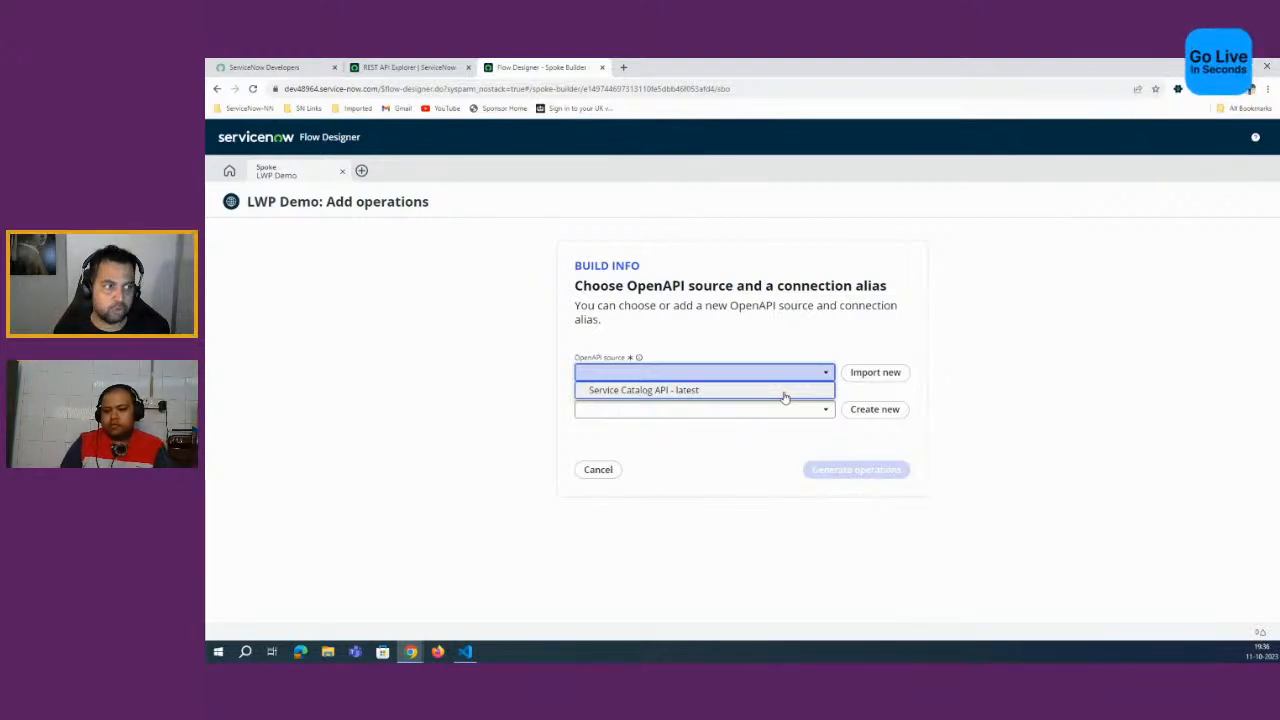
pyautogui.click(785, 393)
pyautogui.click(797, 409)
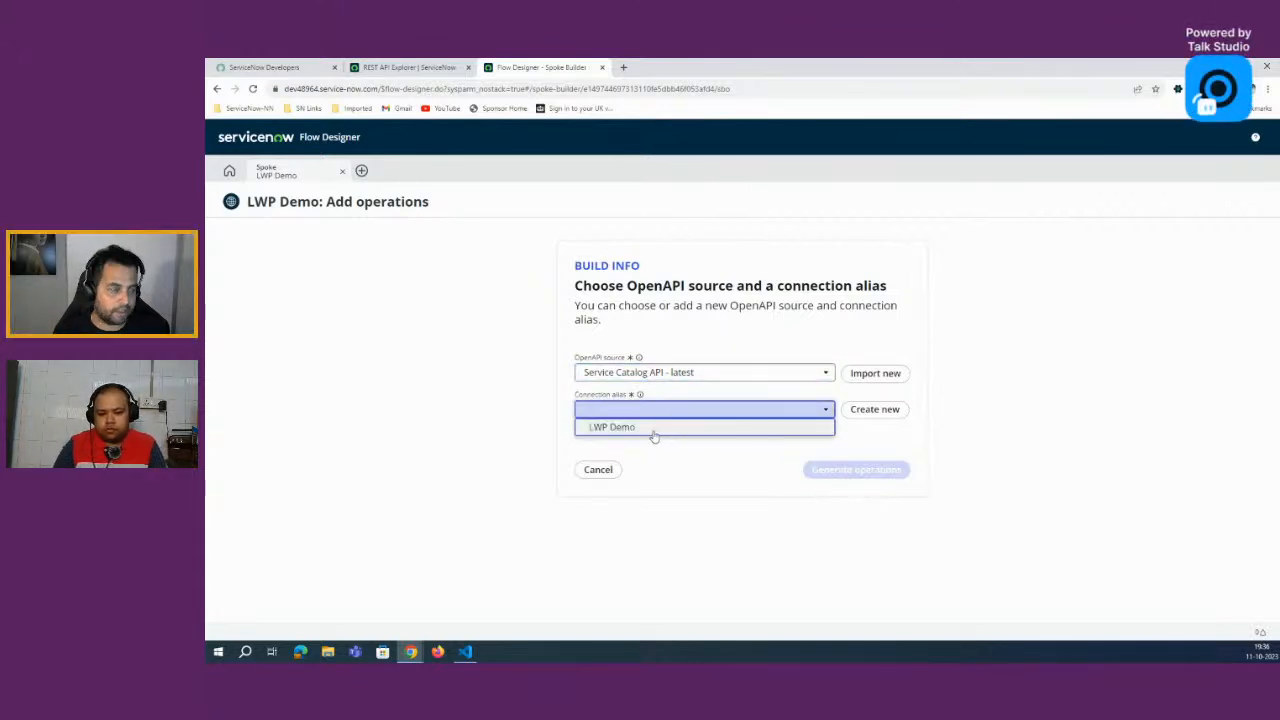
pyautogui.click(653, 428)
pyautogui.click(858, 471)
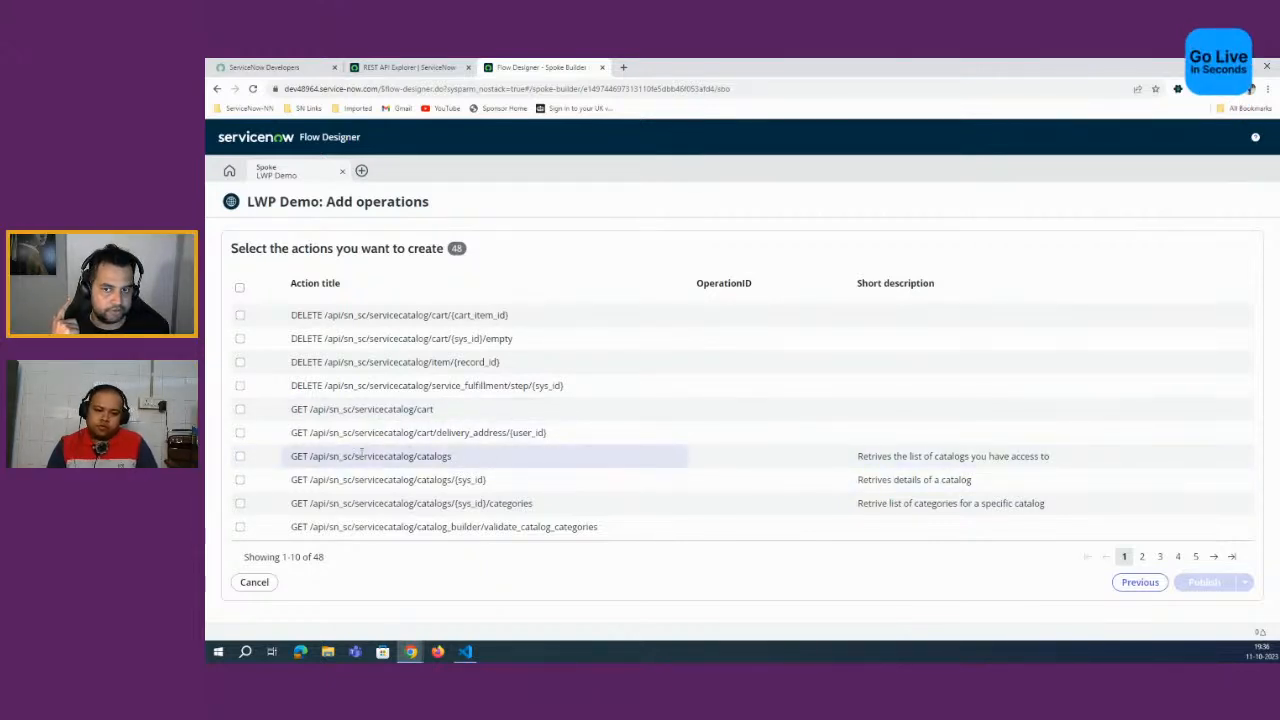
# Step: Select the POST /api/sn_sc/servicecatalog/cart/checkout action from the generated operations and publish it to the spoke
pyautogui.click(1195, 556)
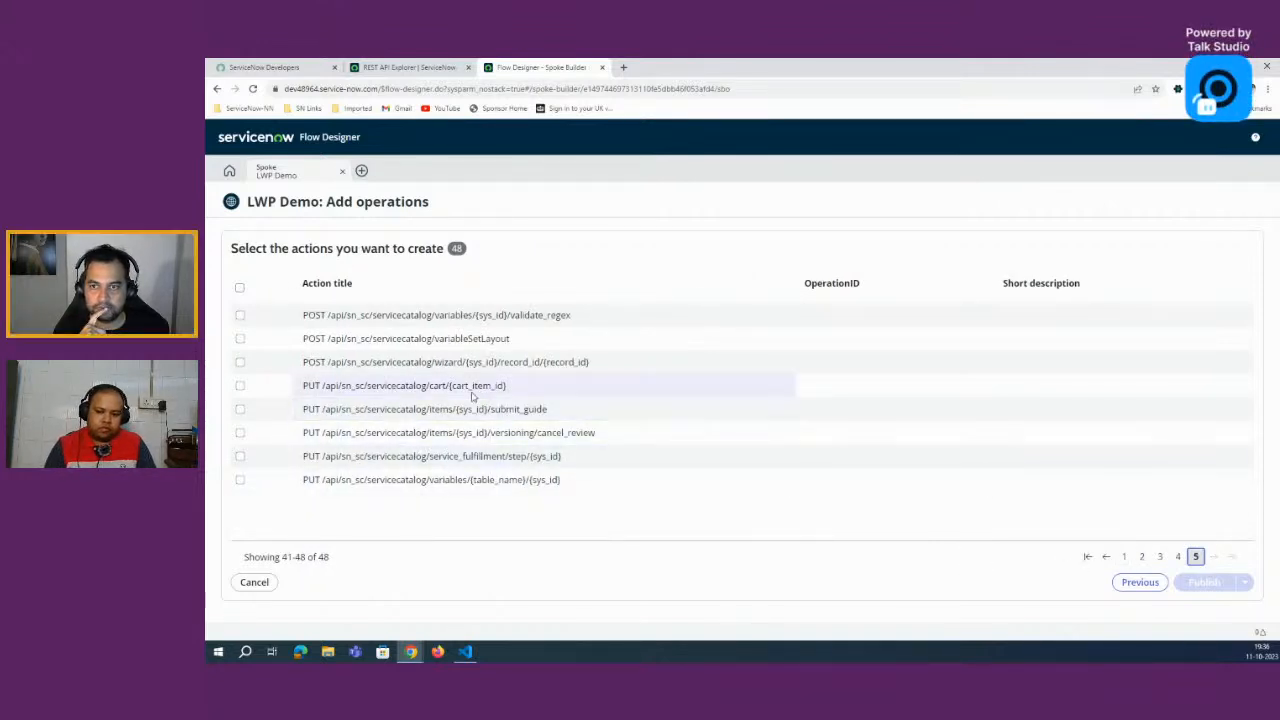
pyautogui.click(1177, 556)
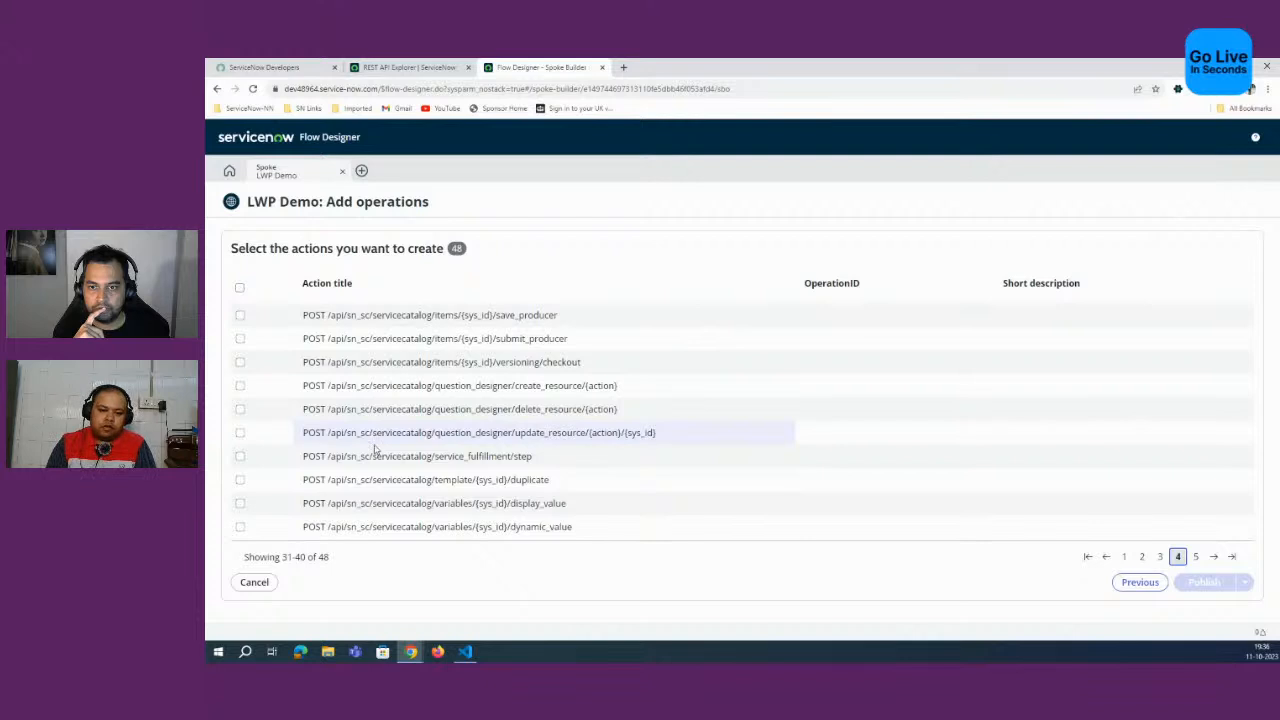
pyautogui.click(1159, 556)
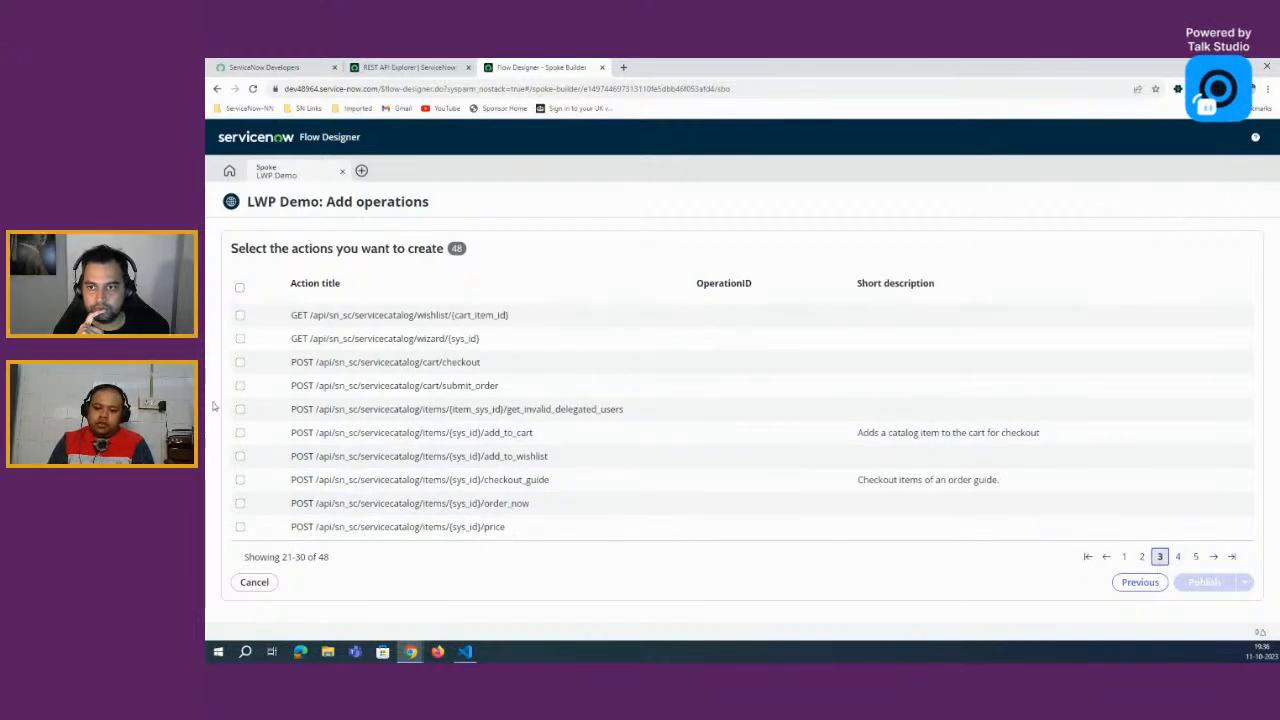
pyautogui.click(241, 364)
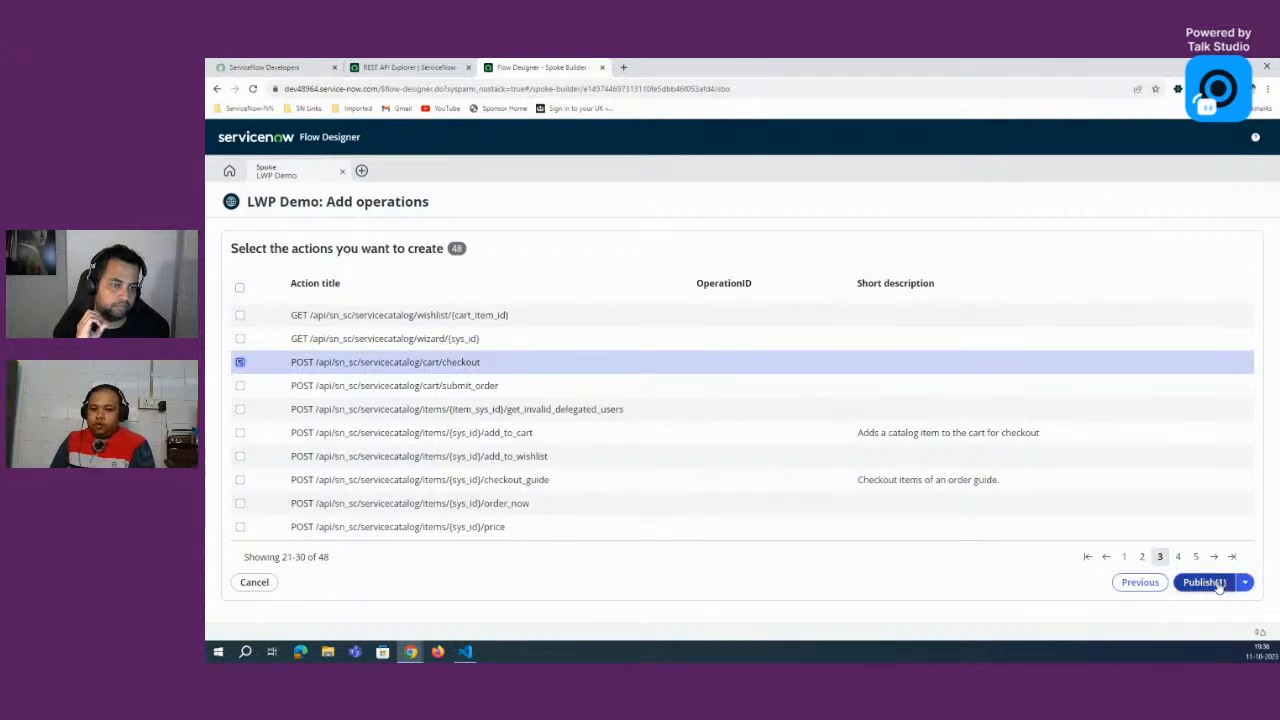
pyautogui.click(1204, 582)
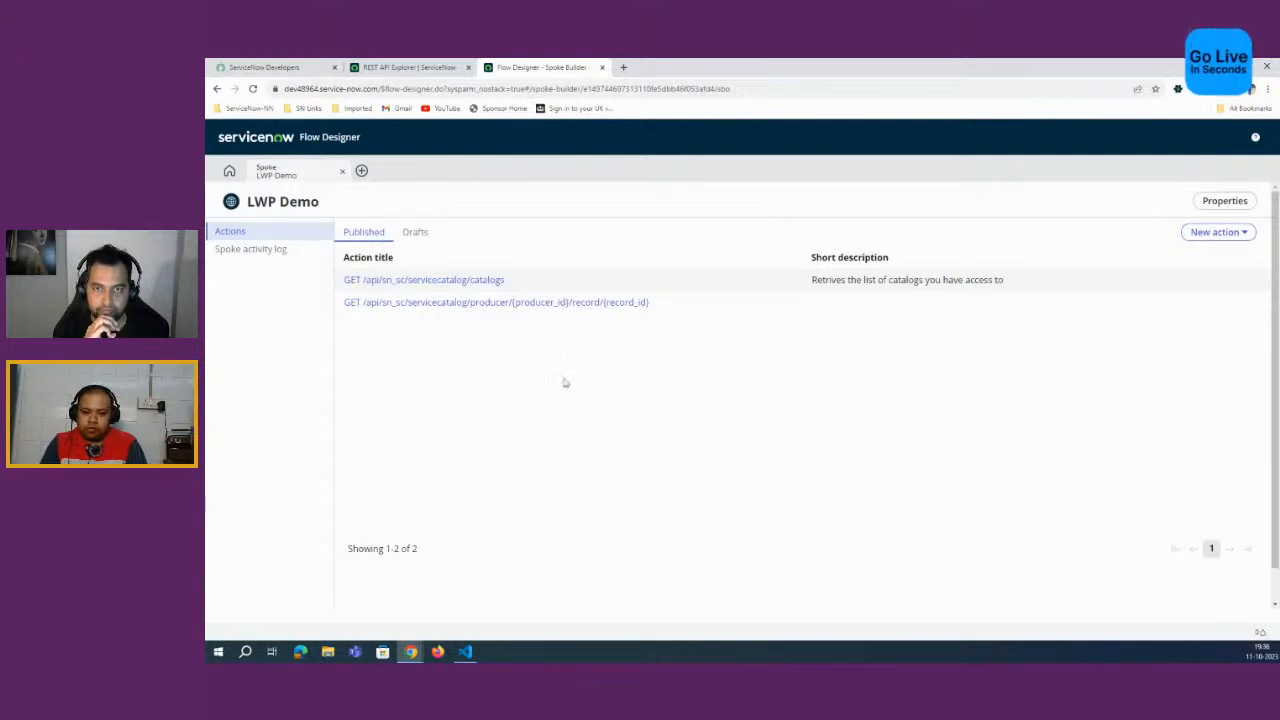
# Step: Compare the draft and published actions of the LWP Demo spoke
pyautogui.click(408, 240)
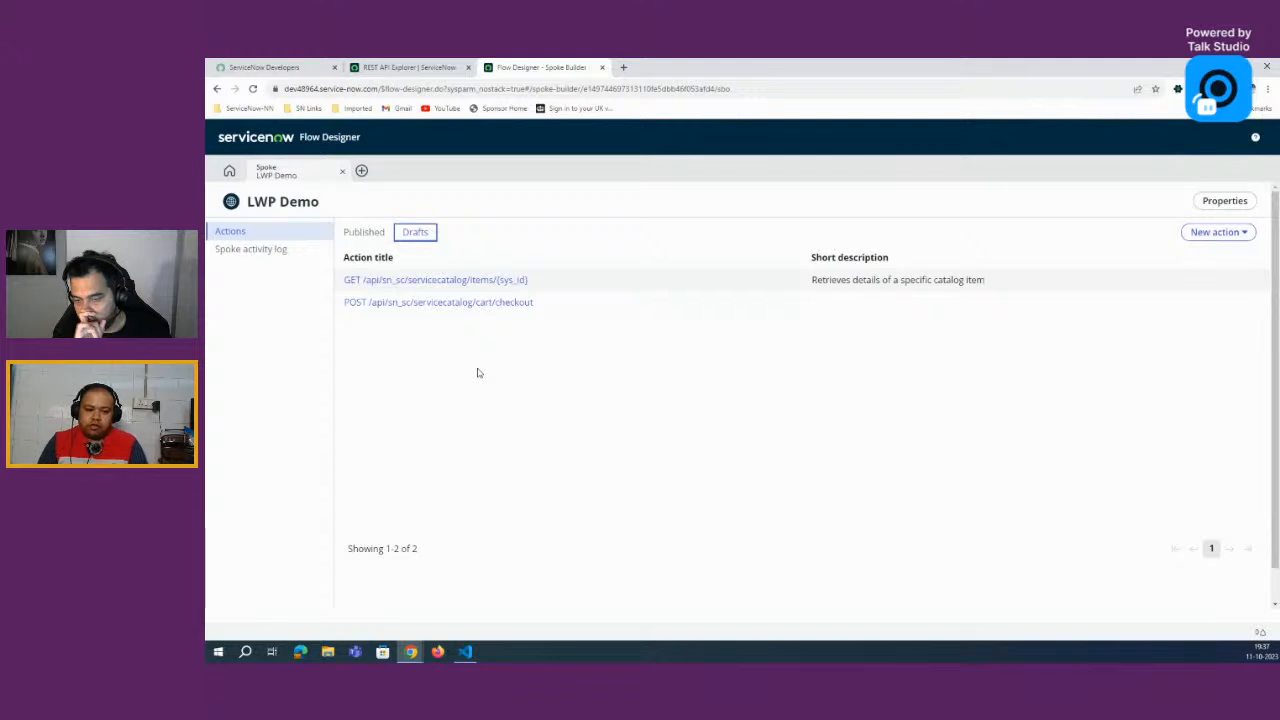
pyautogui.click(358, 240)
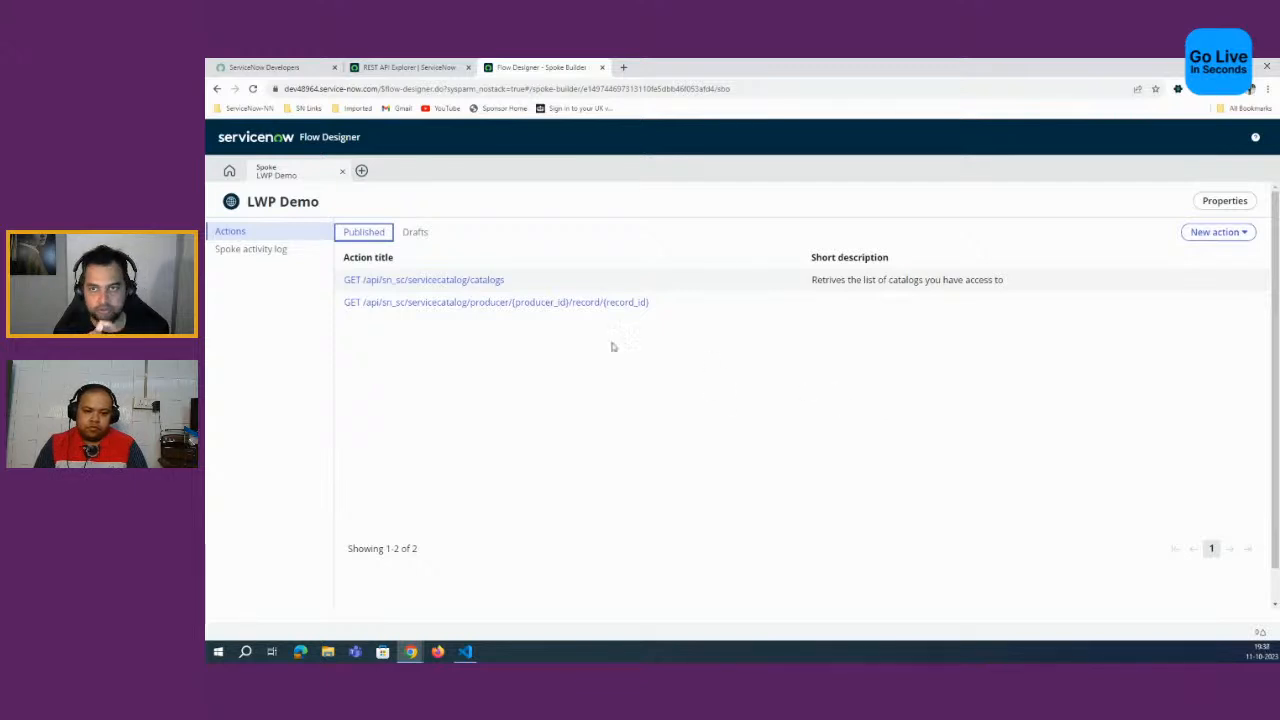
pyautogui.click(415, 232)
pyautogui.click(364, 232)
pyautogui.click(415, 233)
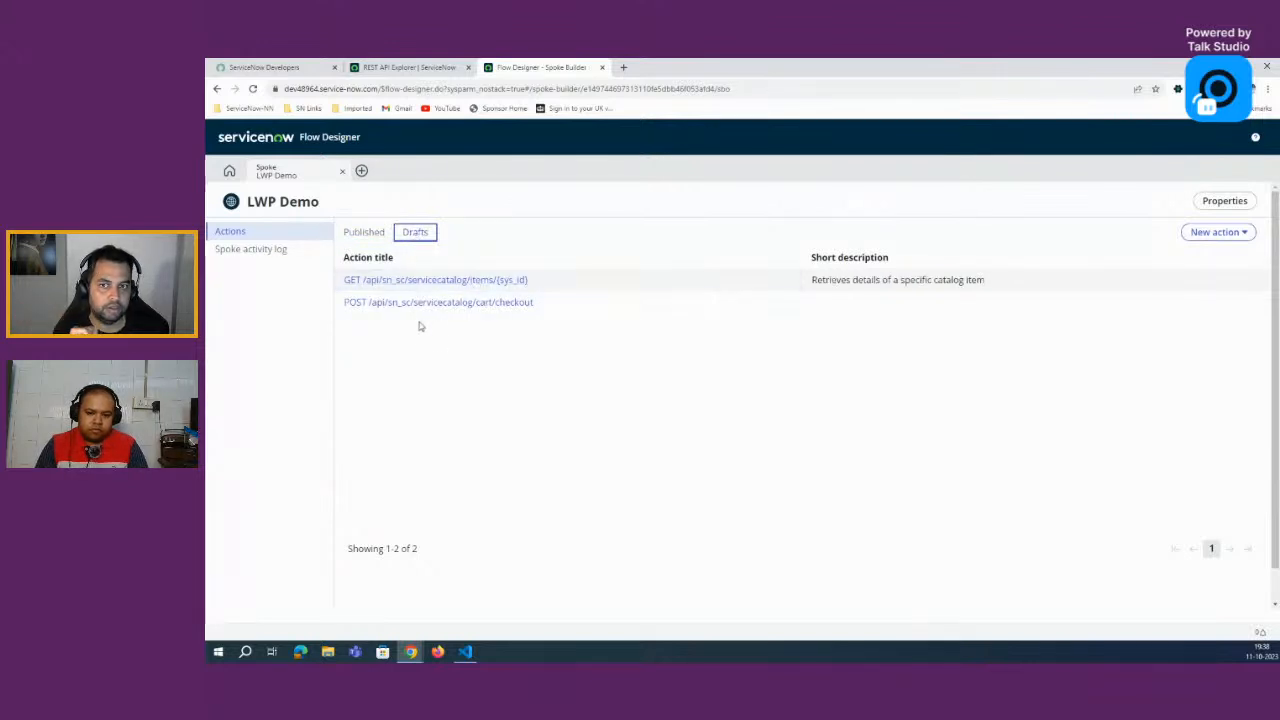
# Step: Open the draft GET /api/sn_sc/servicecatalog/items/{sys_id} action's OpenAPI step and inspect the record of its connection alias
pyautogui.click(366, 280)
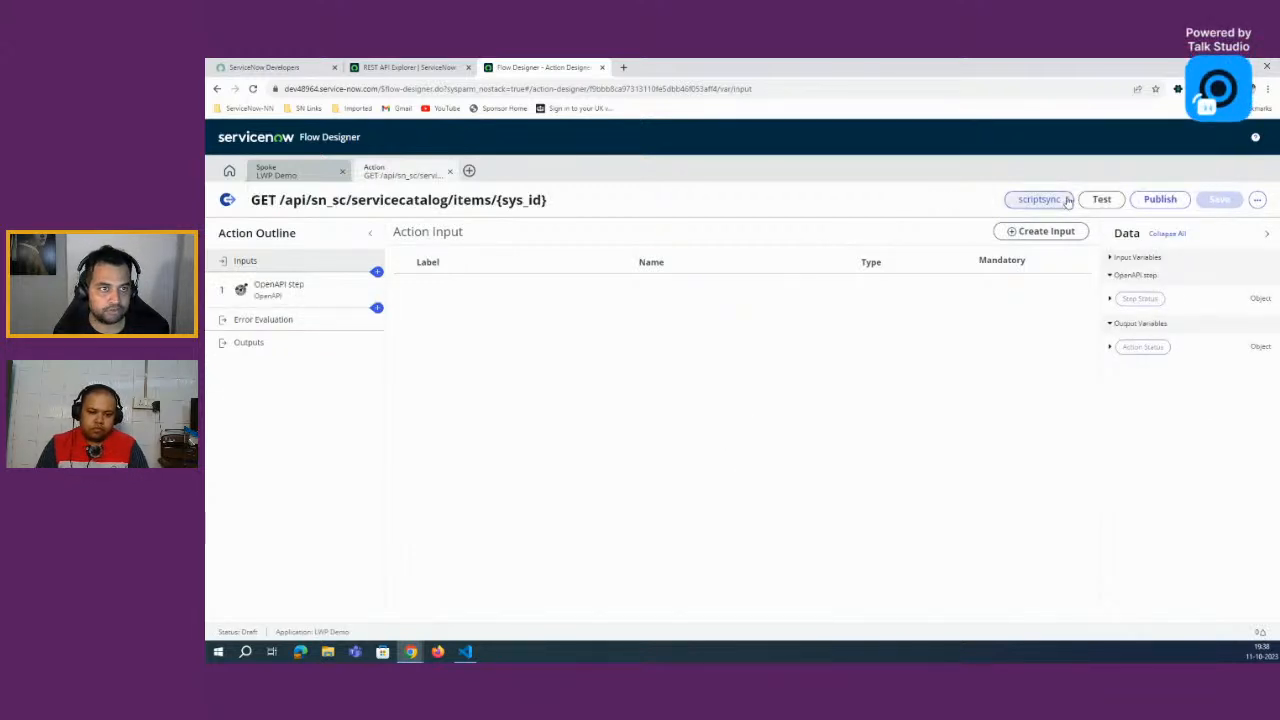
pyautogui.click(286, 289)
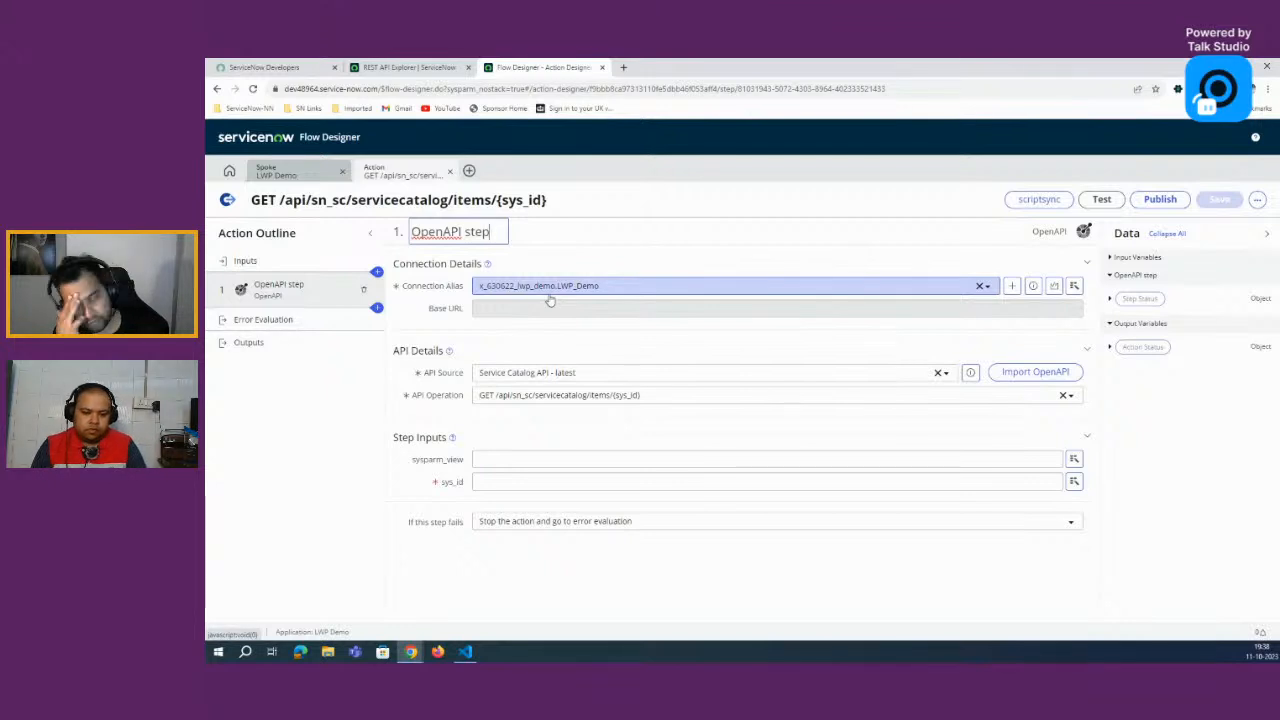
pyautogui.click(1029, 292)
pyautogui.click(1030, 288)
pyautogui.click(1130, 320)
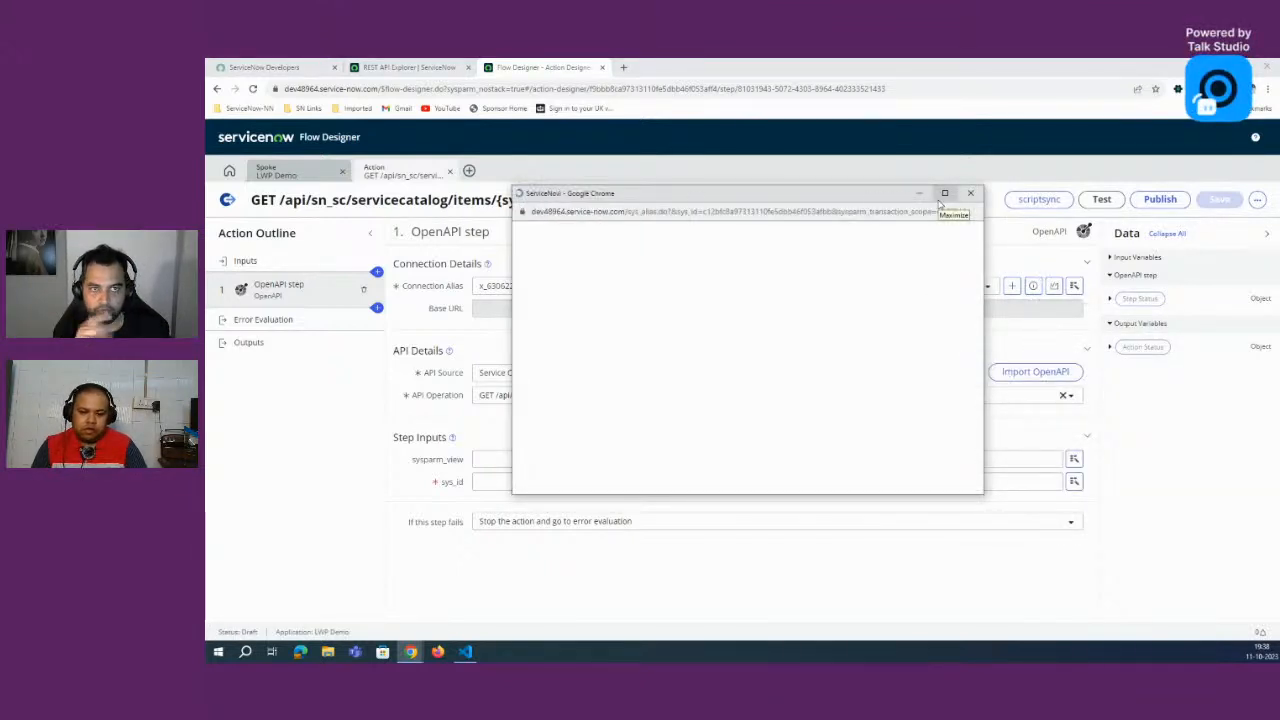
pyautogui.scroll(-3, 676, 369)
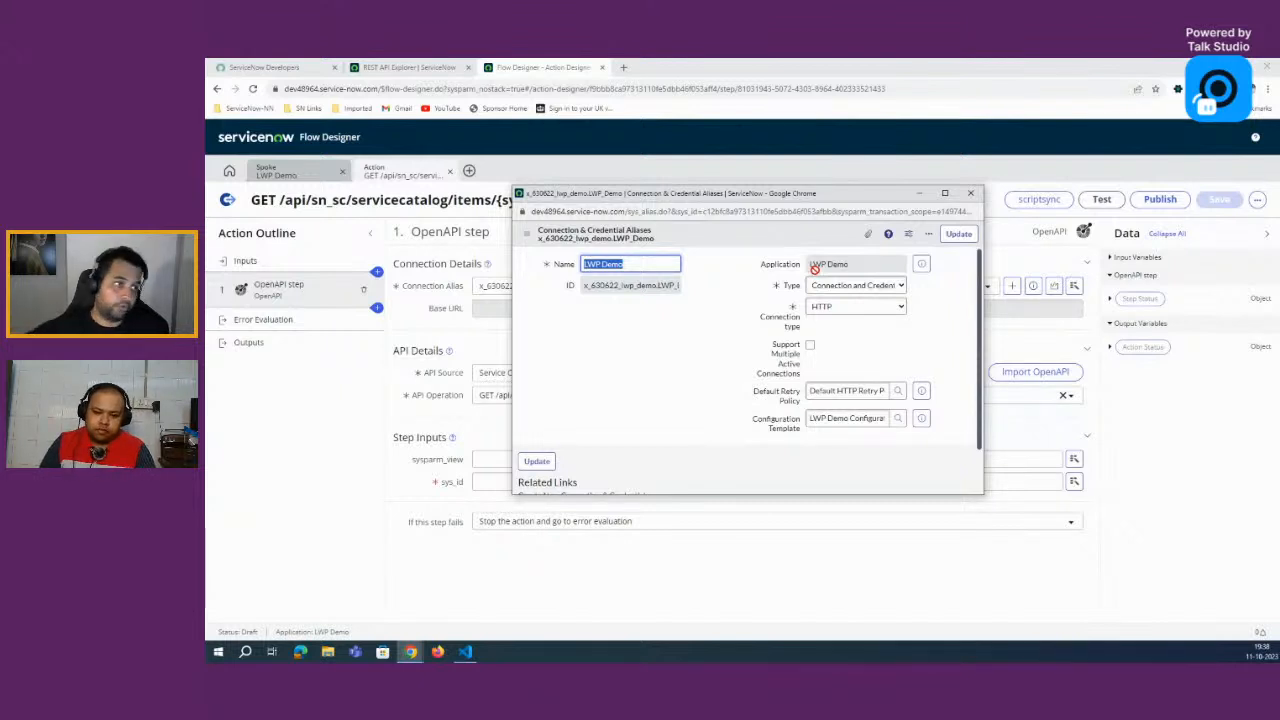
pyautogui.moveTo(871, 264); pyautogui.dragTo(791, 264)
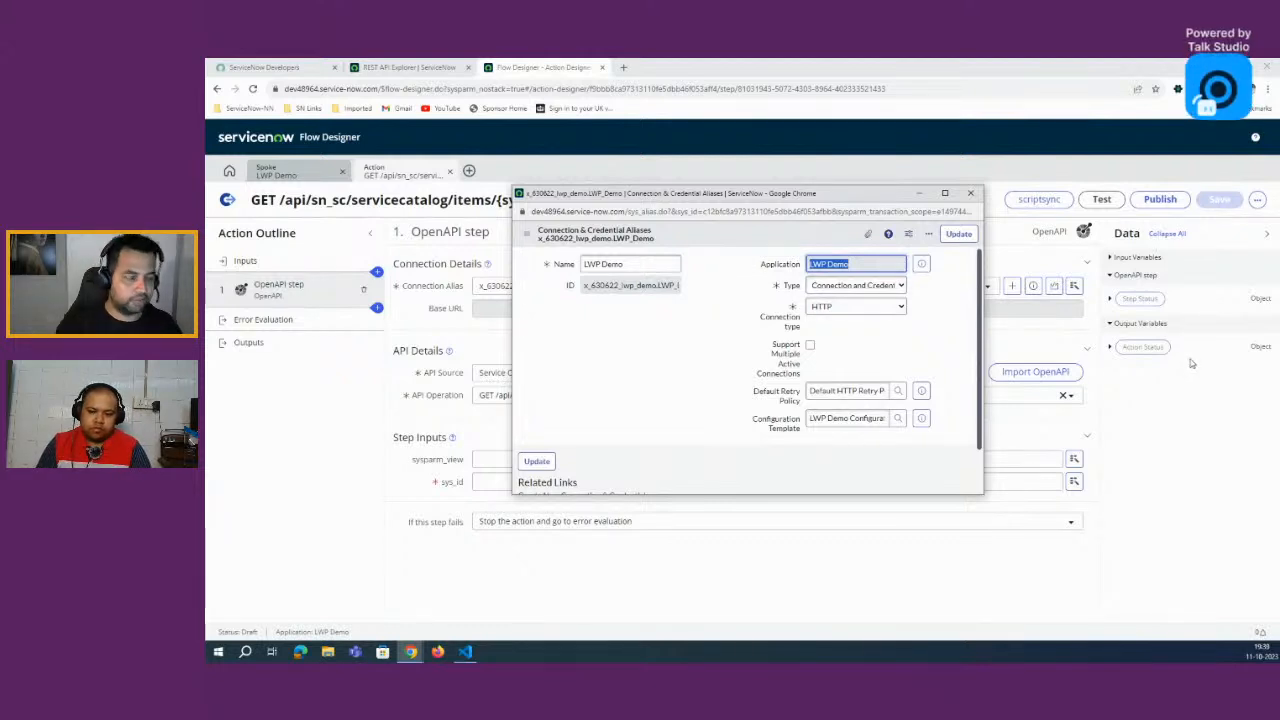
pyautogui.scroll(-2, 856, 348)
pyautogui.scroll(2, 840, 320)
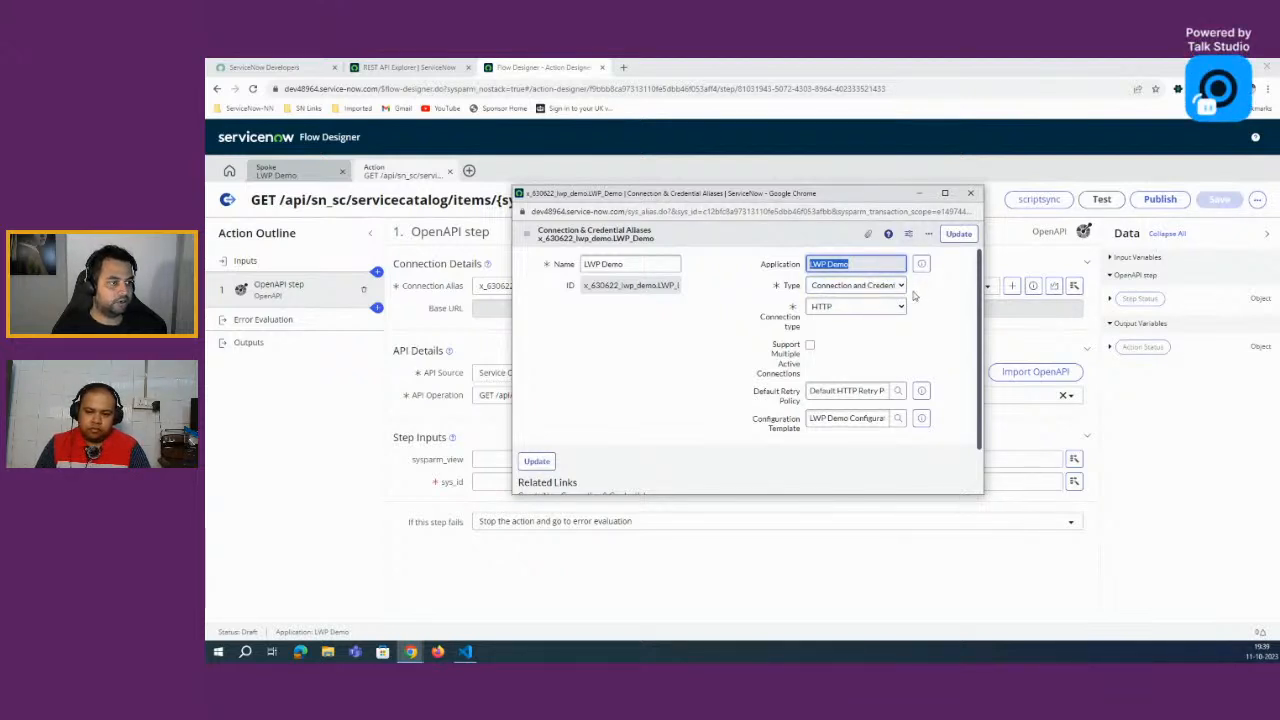
pyautogui.scroll(-1, 913, 295)
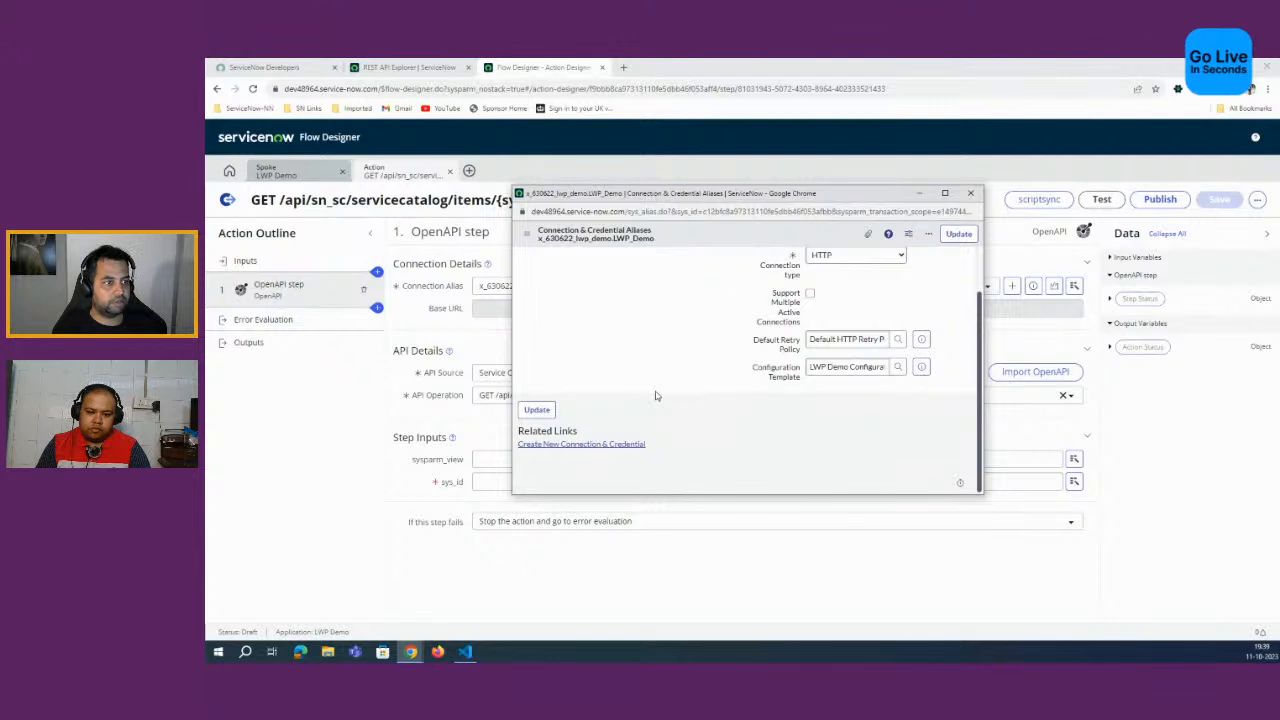
pyautogui.click(969, 194)
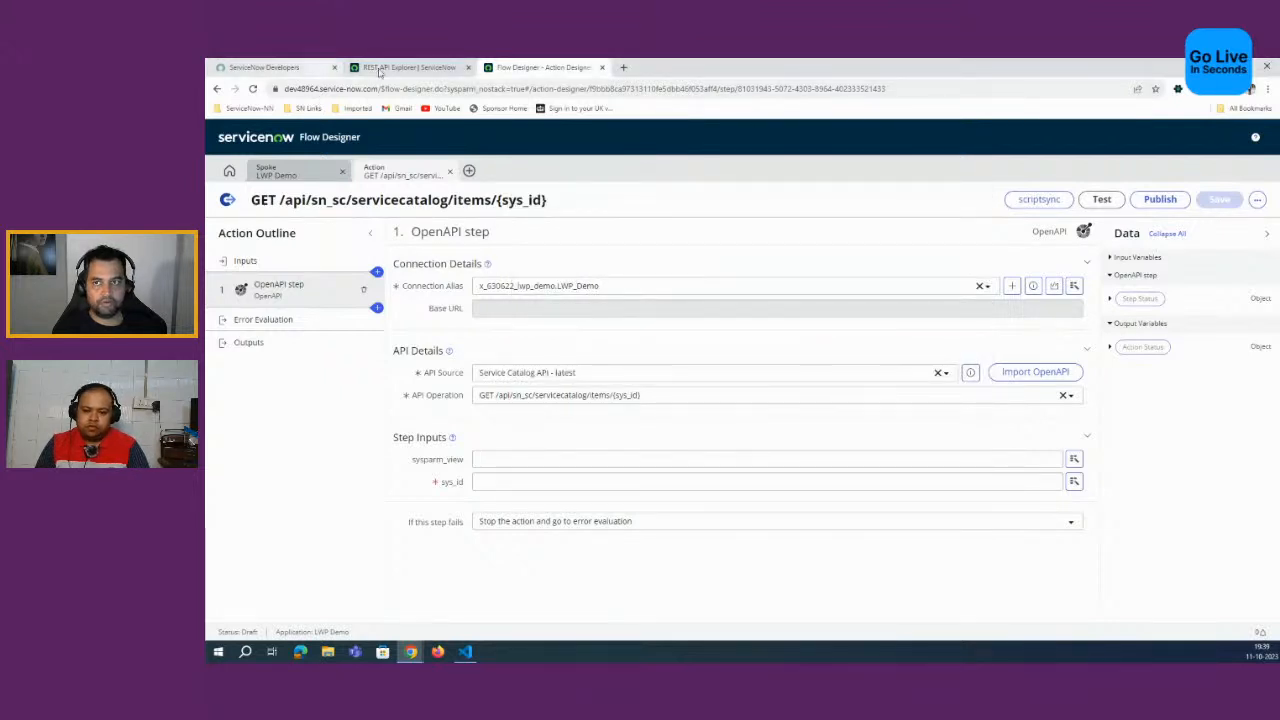
# Step: Find the Connection & Credential Aliases list in the REST API Explorer browser window and open the LWP Demo alias
pyautogui.click(404, 70)
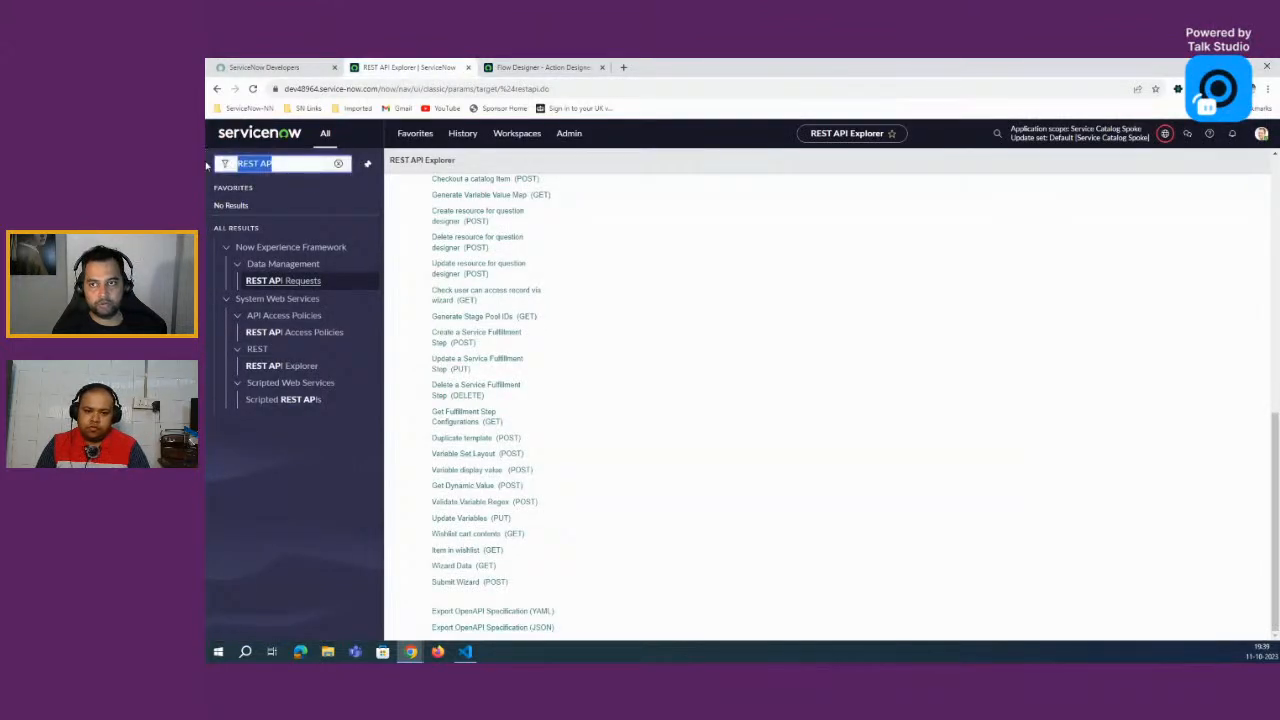
pyautogui.write('credenti')
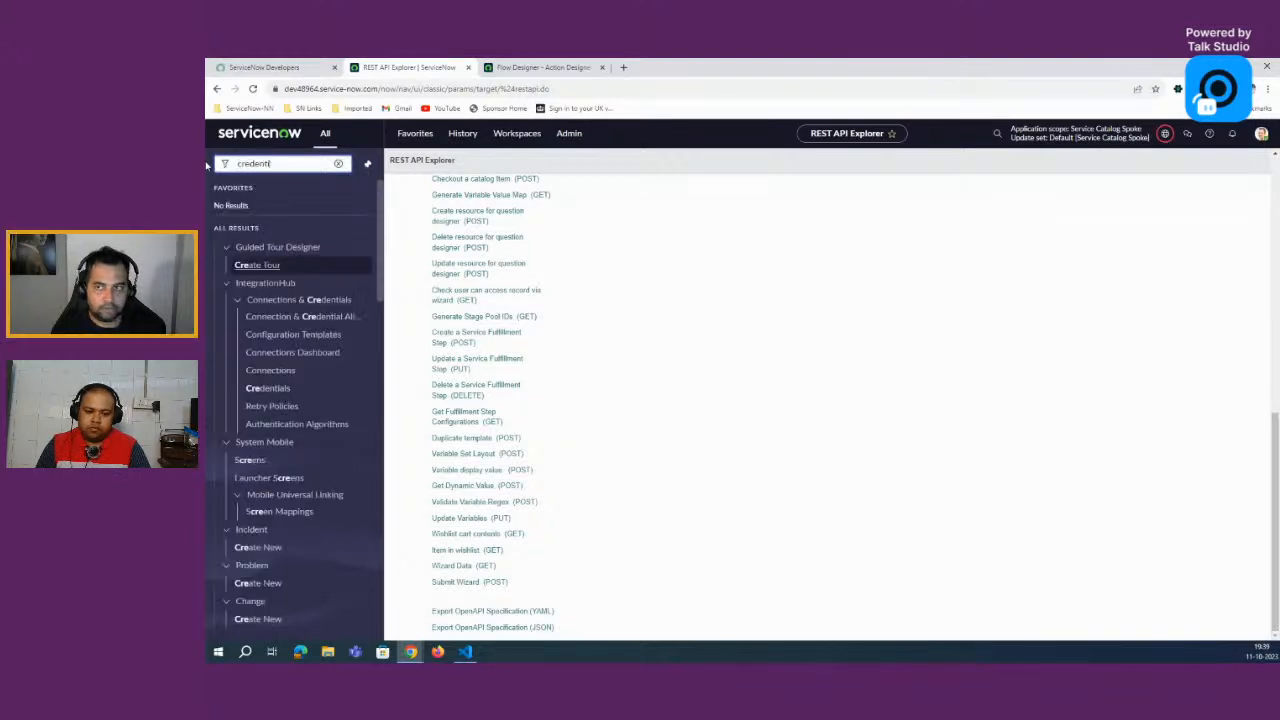
pyautogui.click(268, 283)
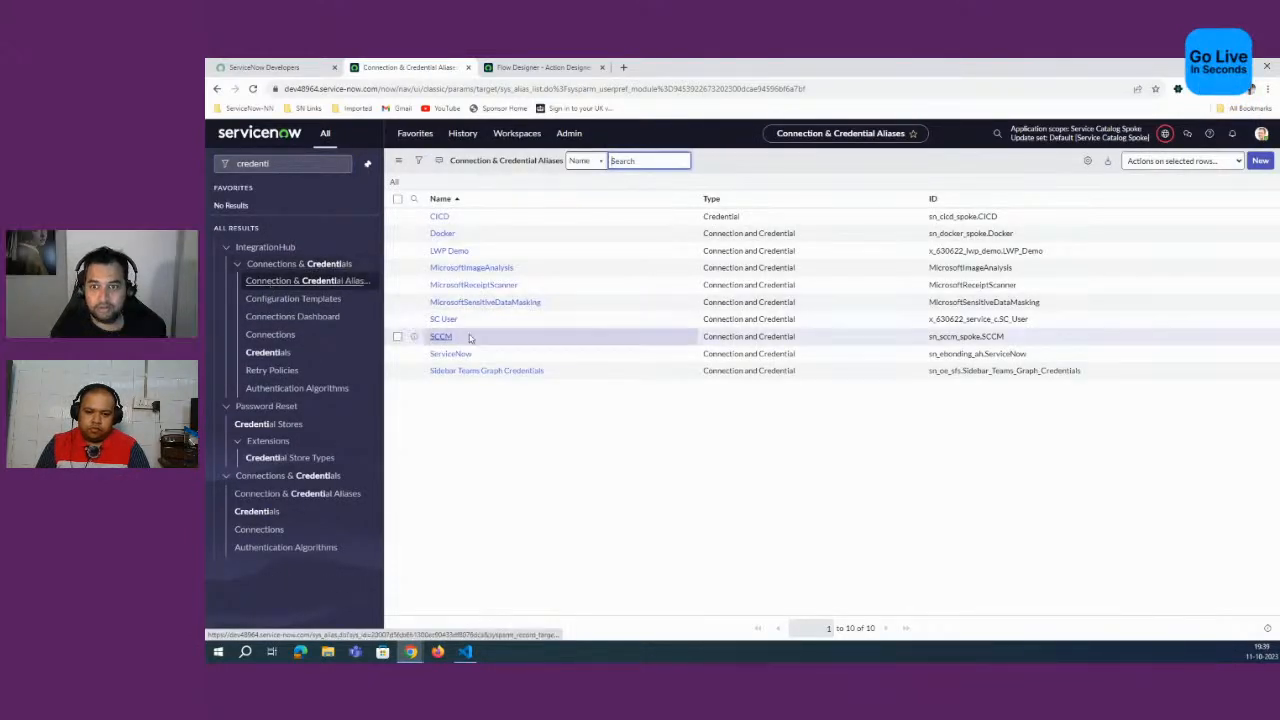
pyautogui.click(450, 252)
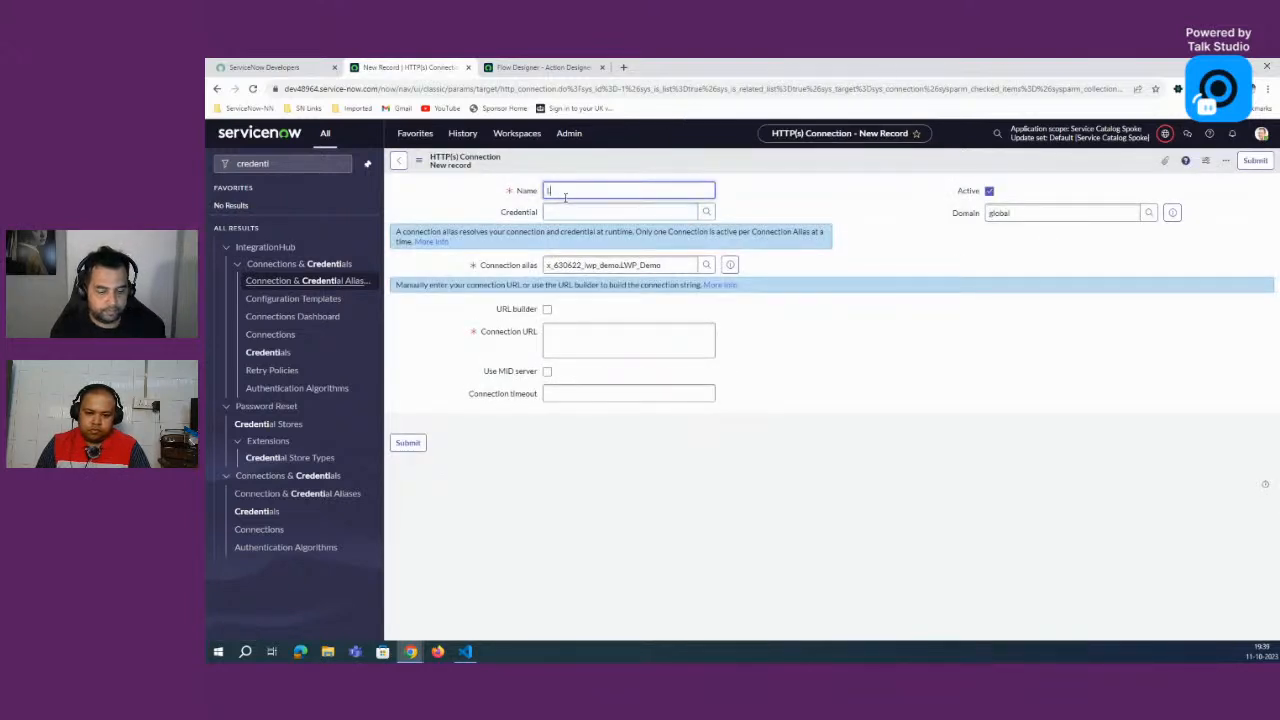
pyautogui.write('_Demo')
pyautogui.press('Tab')
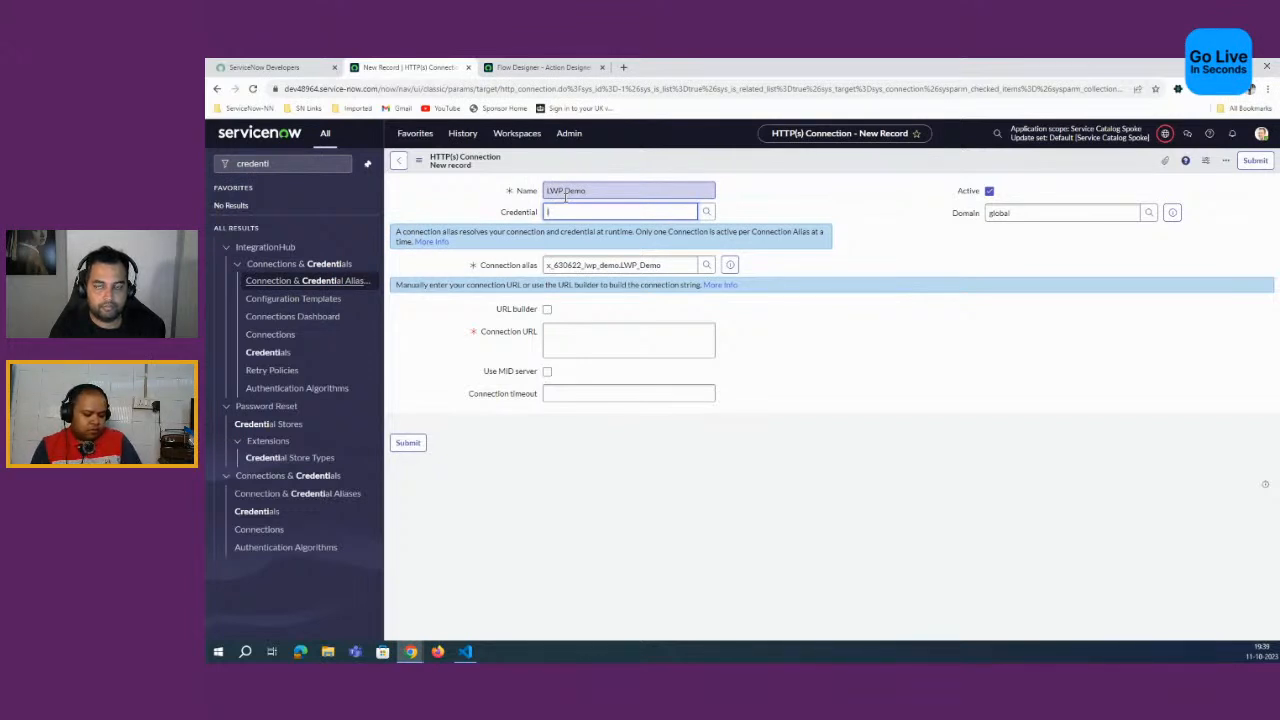
pyautogui.click(600, 335)
pyautogui.moveTo(382, 89); pyautogui.dragTo(277, 92)
pyautogui.hotkey('ctrl', 'c')
pyautogui.click(643, 340)
pyautogui.hotkey('ctrl', 'v')
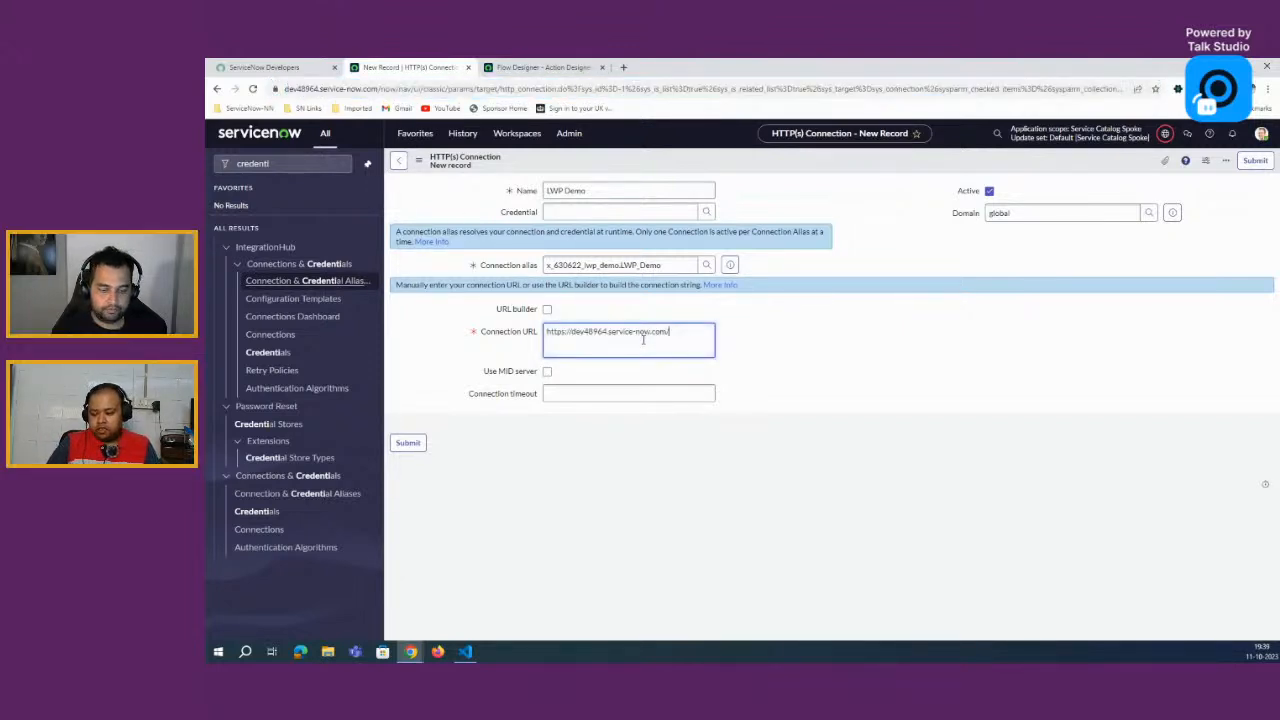
pyautogui.click(947, 402)
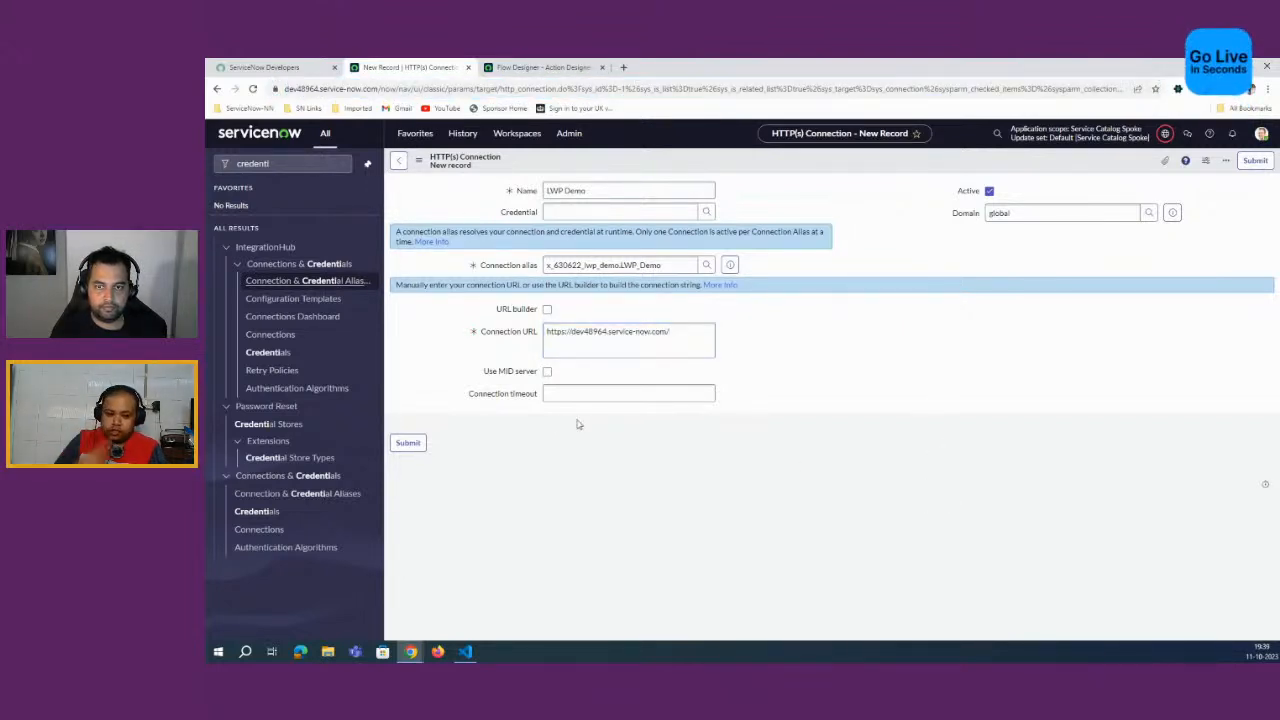
pyautogui.click(1256, 164)
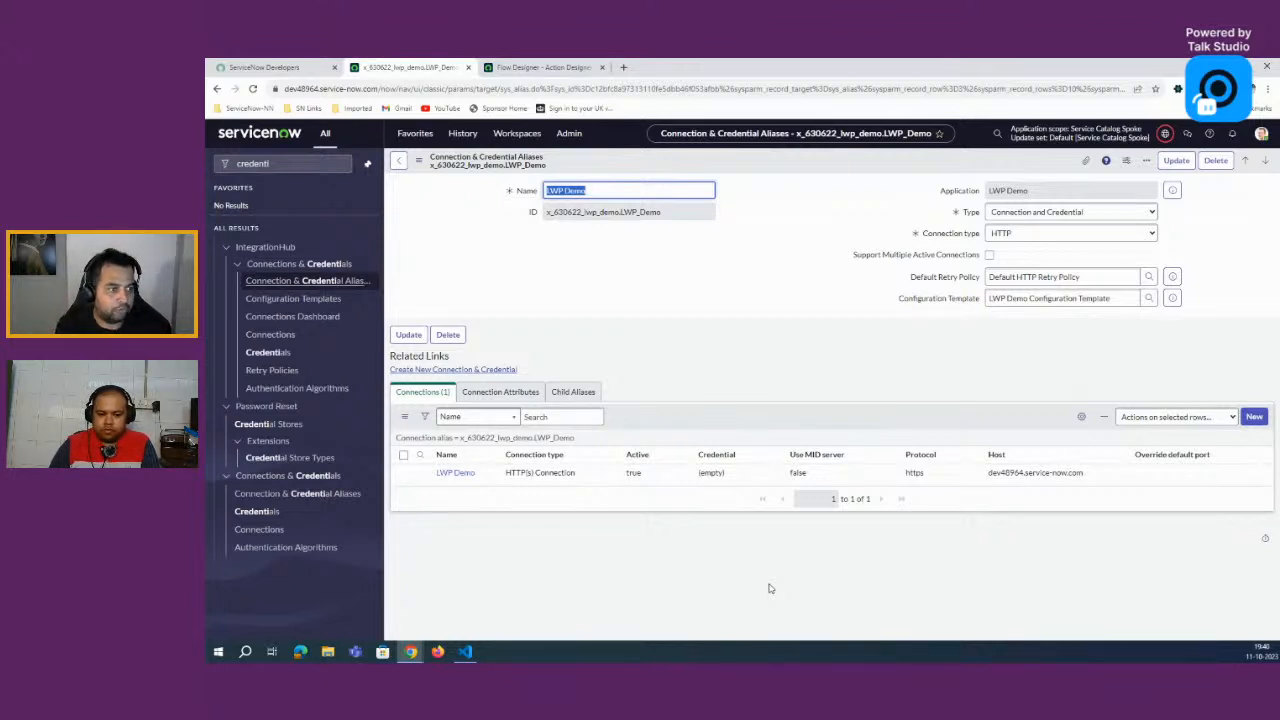
pyautogui.click(755, 418)
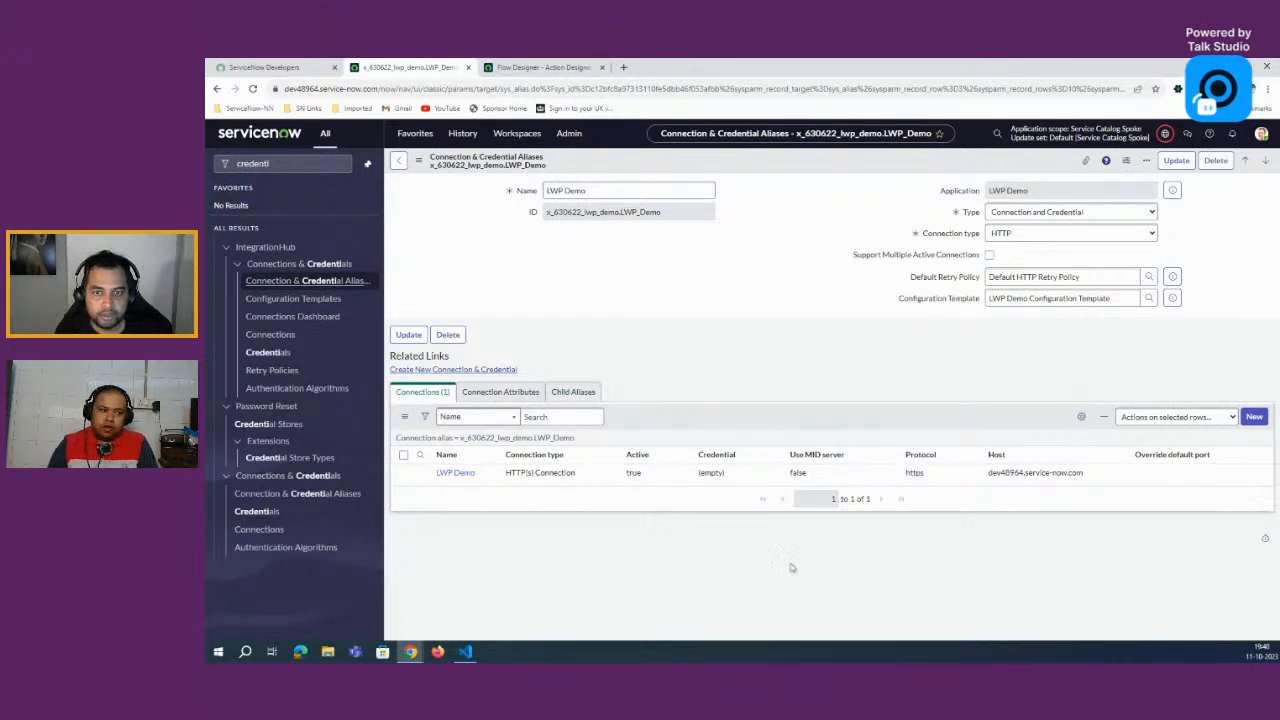
# Step: Open the Credentials list separately from the alias record and start a new Basic Auth credential
pyautogui.middleClick(268, 352)
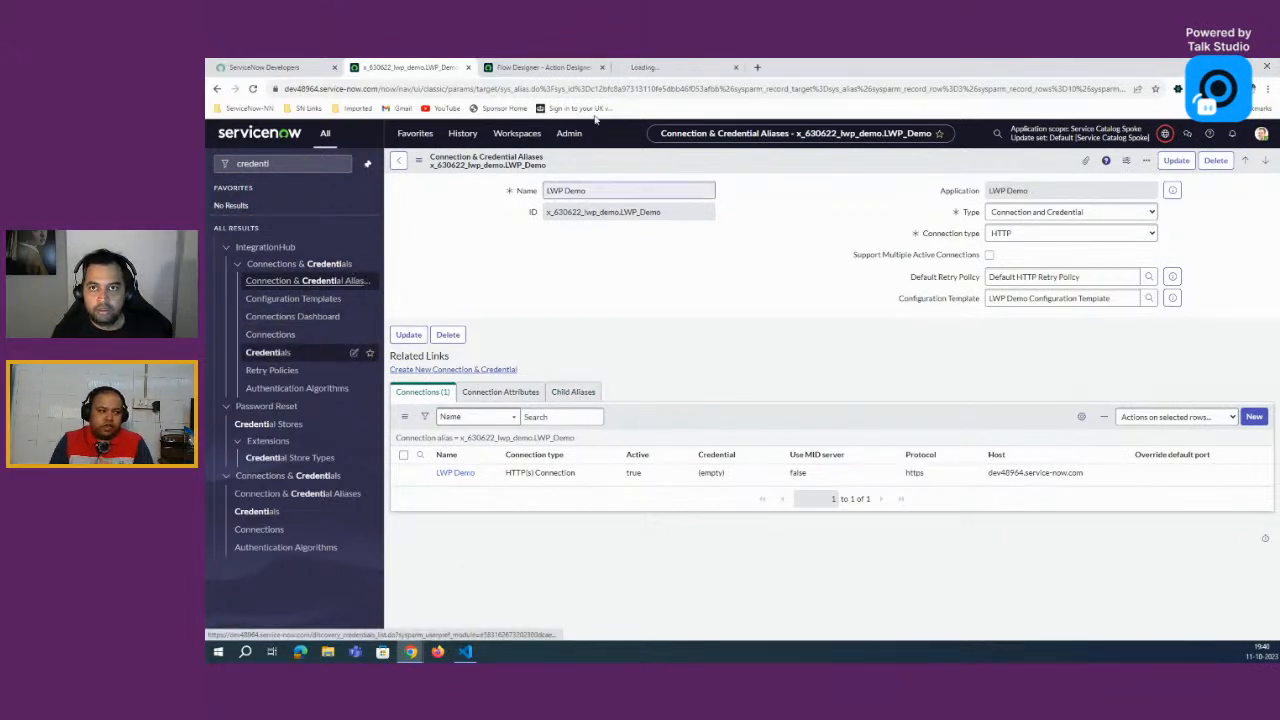
pyautogui.click(650, 67)
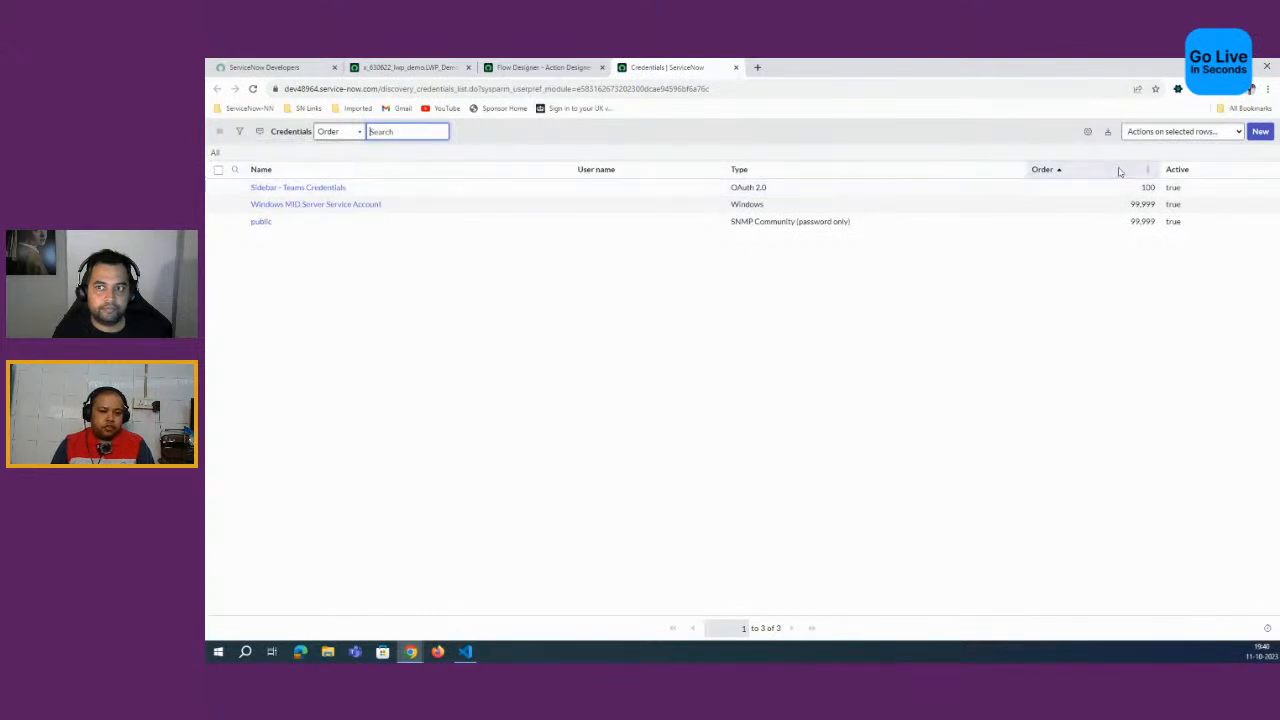
pyautogui.click(1260, 131)
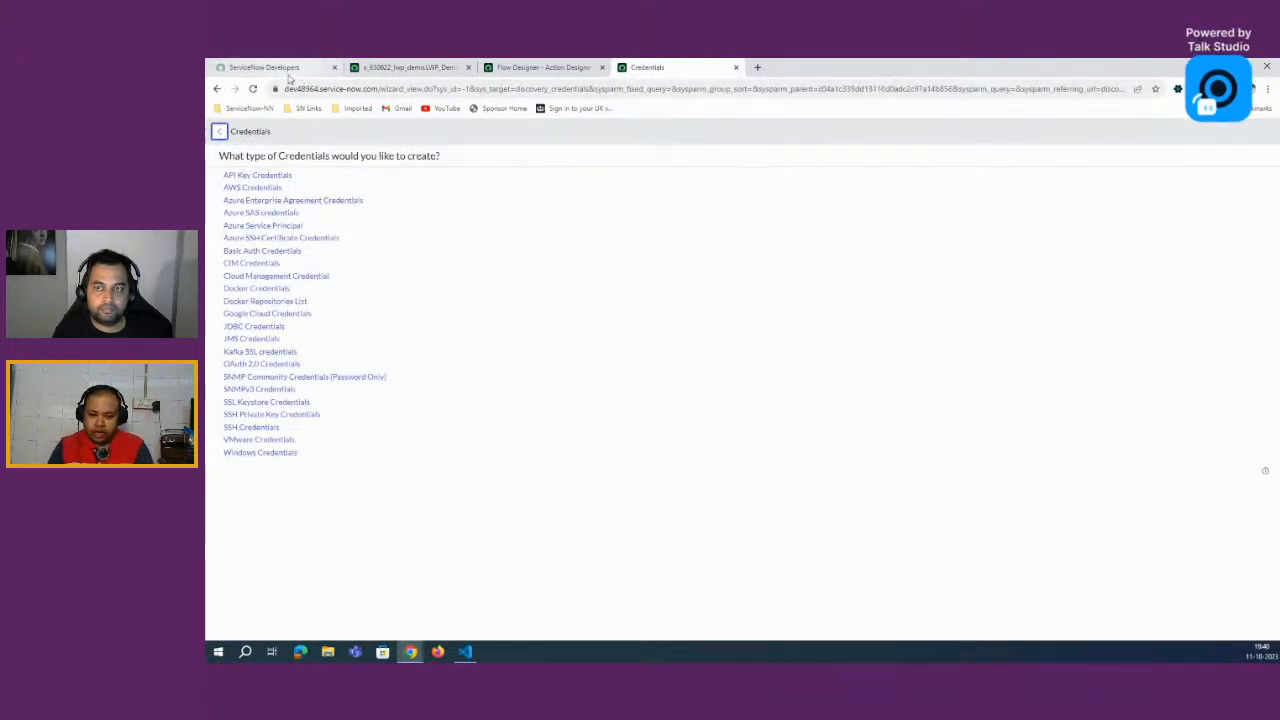
pyautogui.click(262, 250)
pyautogui.moveTo(264, 67); pyautogui.dragTo(1265, 347)
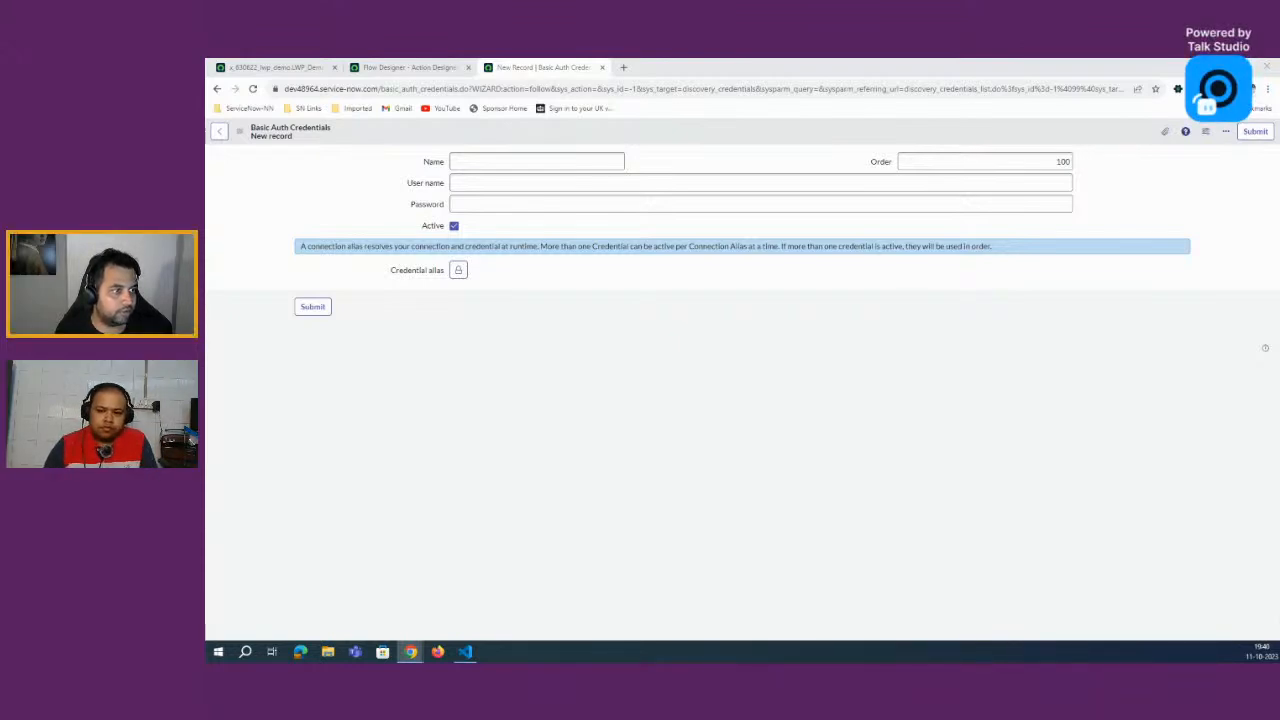
# Step: Name the Basic Auth credential LWP, enter user name admin and the account password, and save the record
pyautogui.click(483, 160)
pyautogui.write('L')
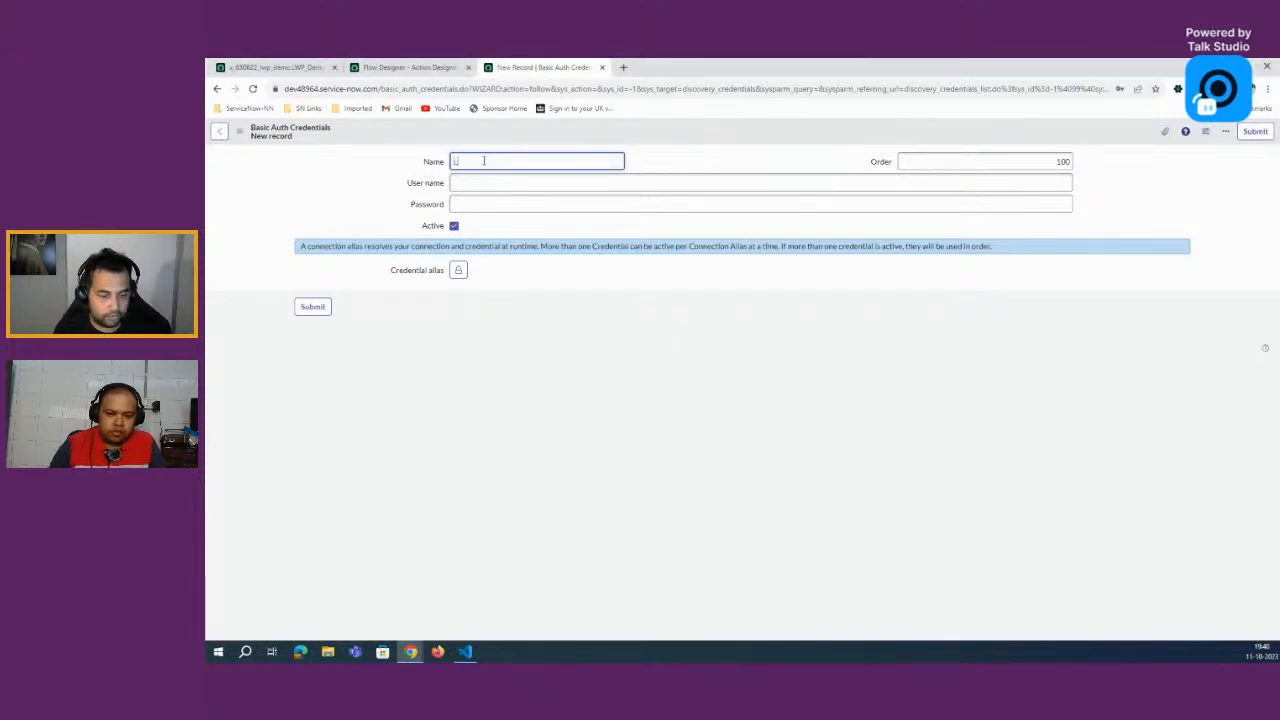
pyautogui.write('WP')
pyautogui.press('Tab')
pyautogui.press('Tab')
pyautogui.write('admin')
pyautogui.press('Tab')
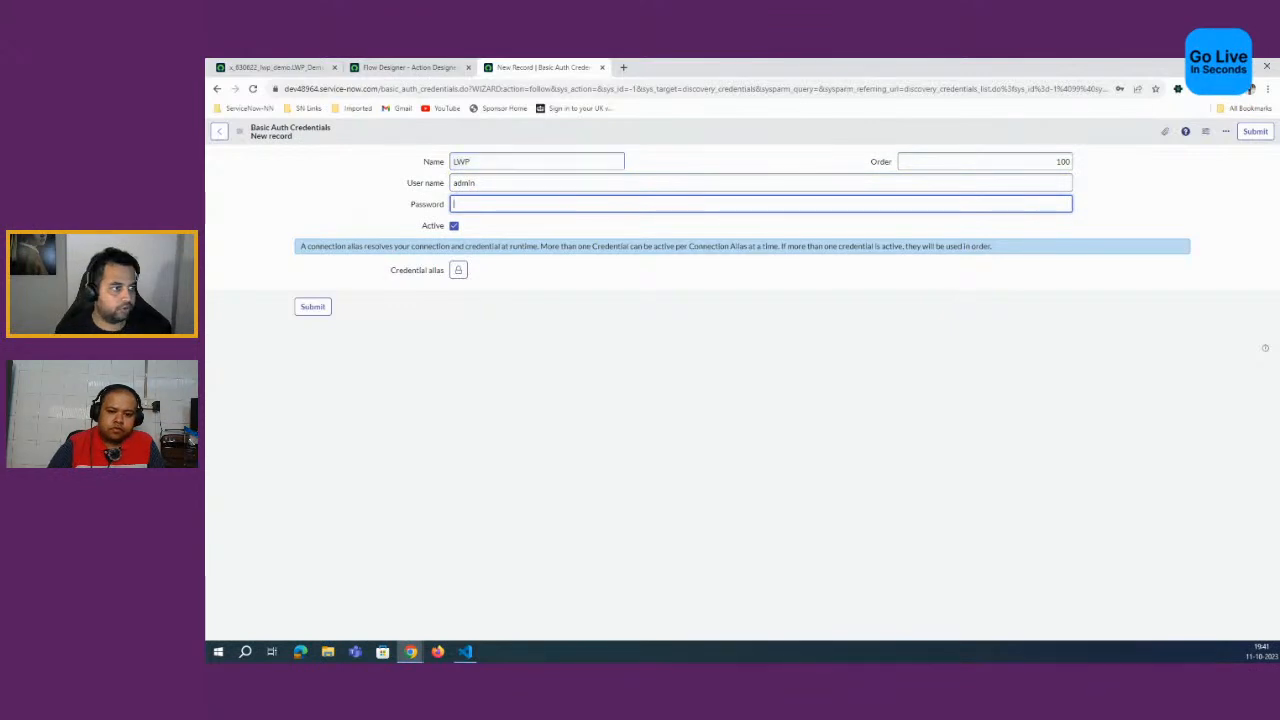
pyautogui.hotkey('alt', 'Tab')
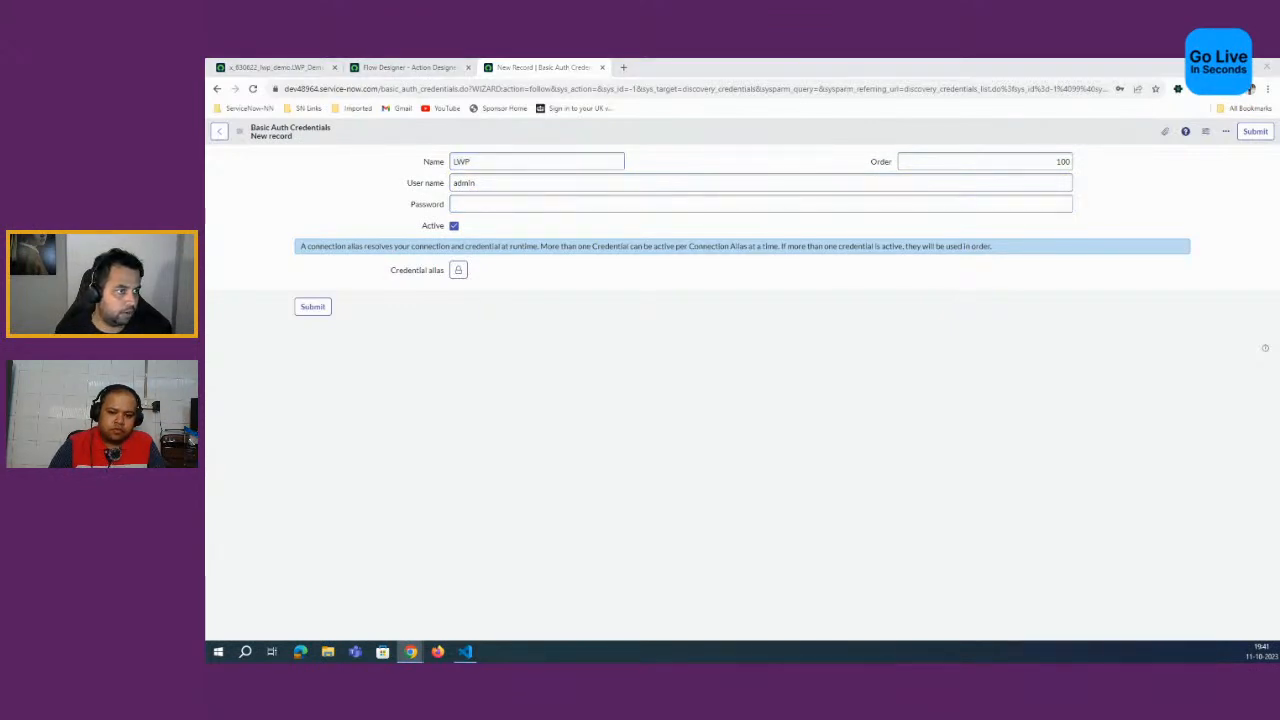
pyautogui.click(516, 205)
pyautogui.hotkey('ctrl', 'v')
pyautogui.rightClick(647, 128)
pyautogui.click(675, 137)
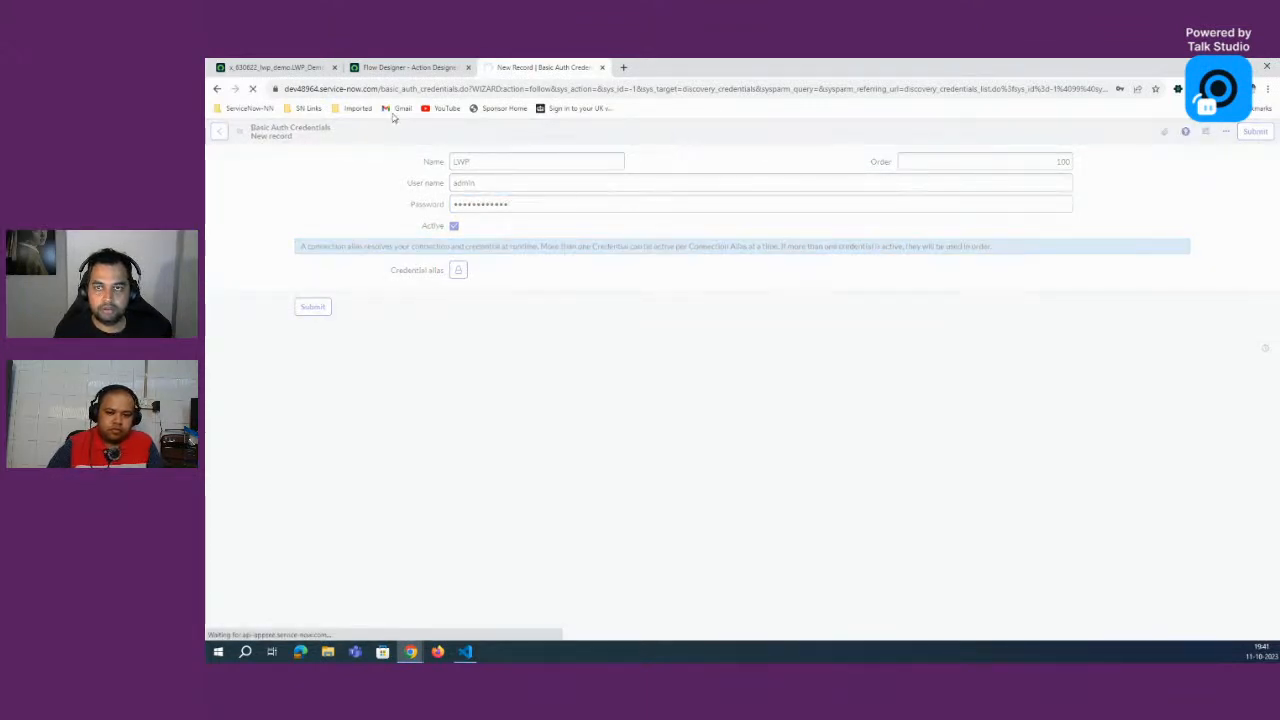
pyautogui.click(394, 73)
pyautogui.click(490, 69)
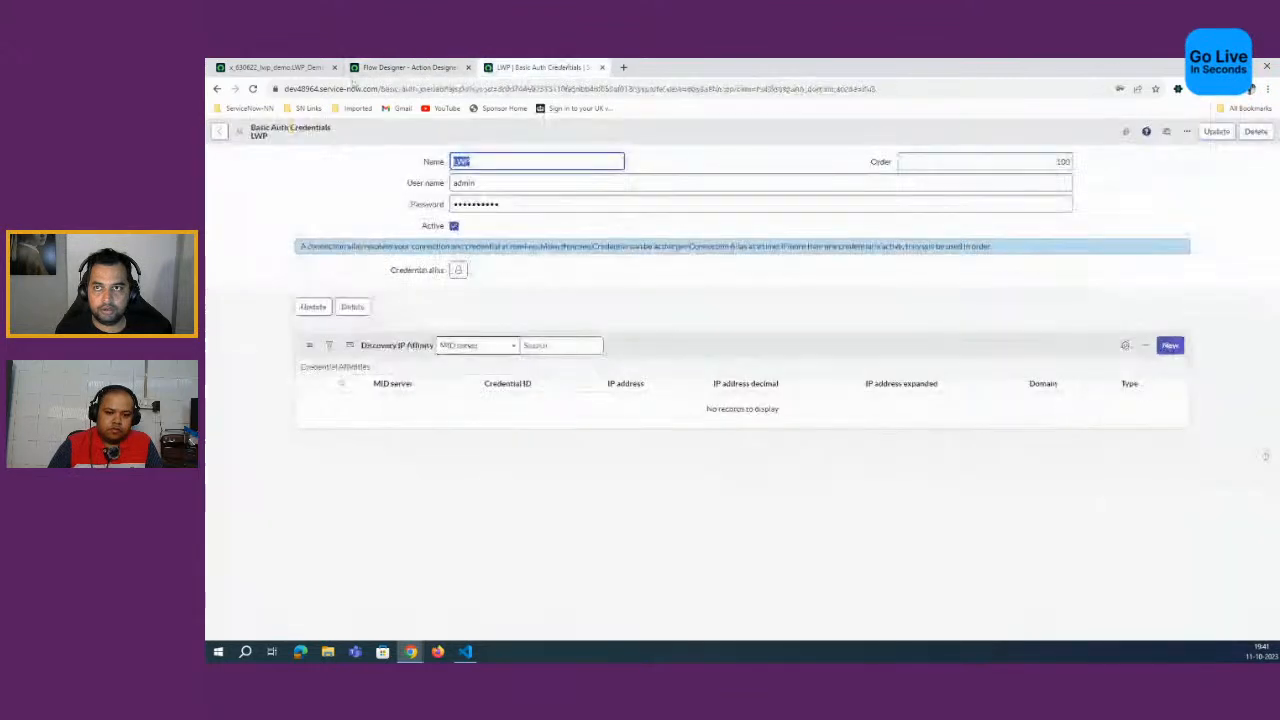
# Step: Assign the LWP credential to the alias's LWP Demo connection and update the connection record
pyautogui.click(268, 70)
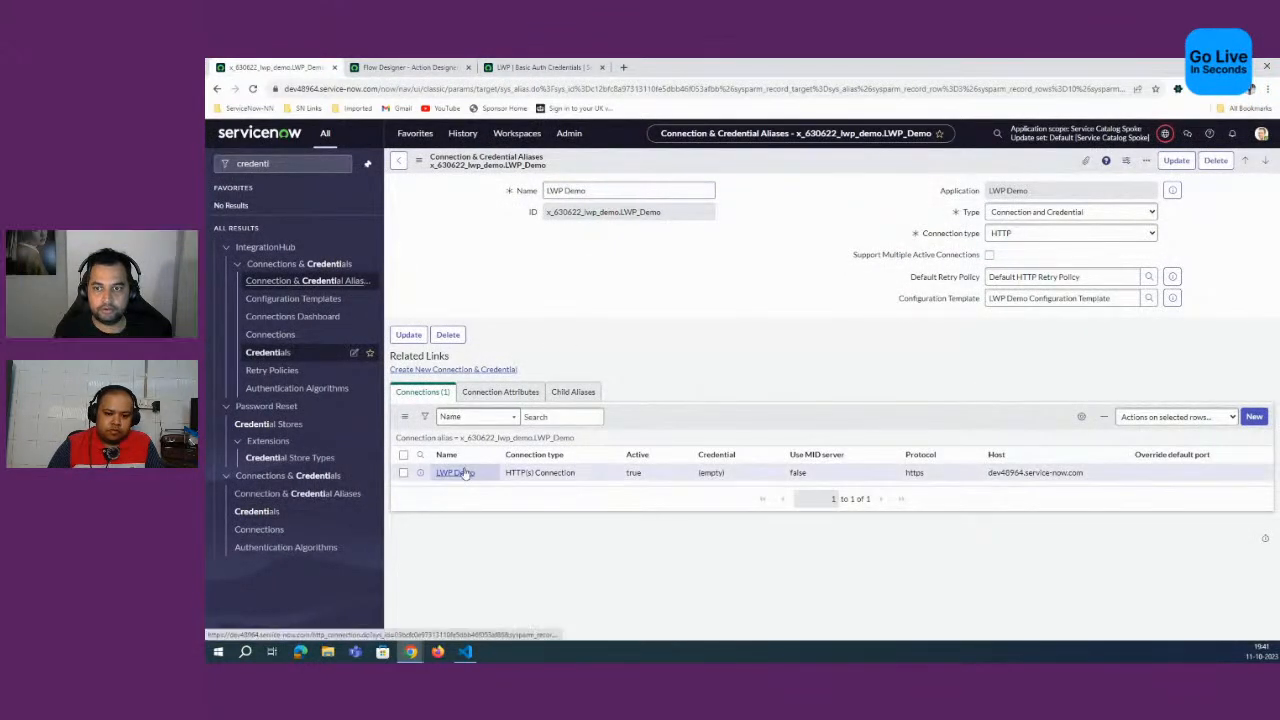
pyautogui.click(455, 473)
pyautogui.click(590, 213)
pyautogui.write('LWP')
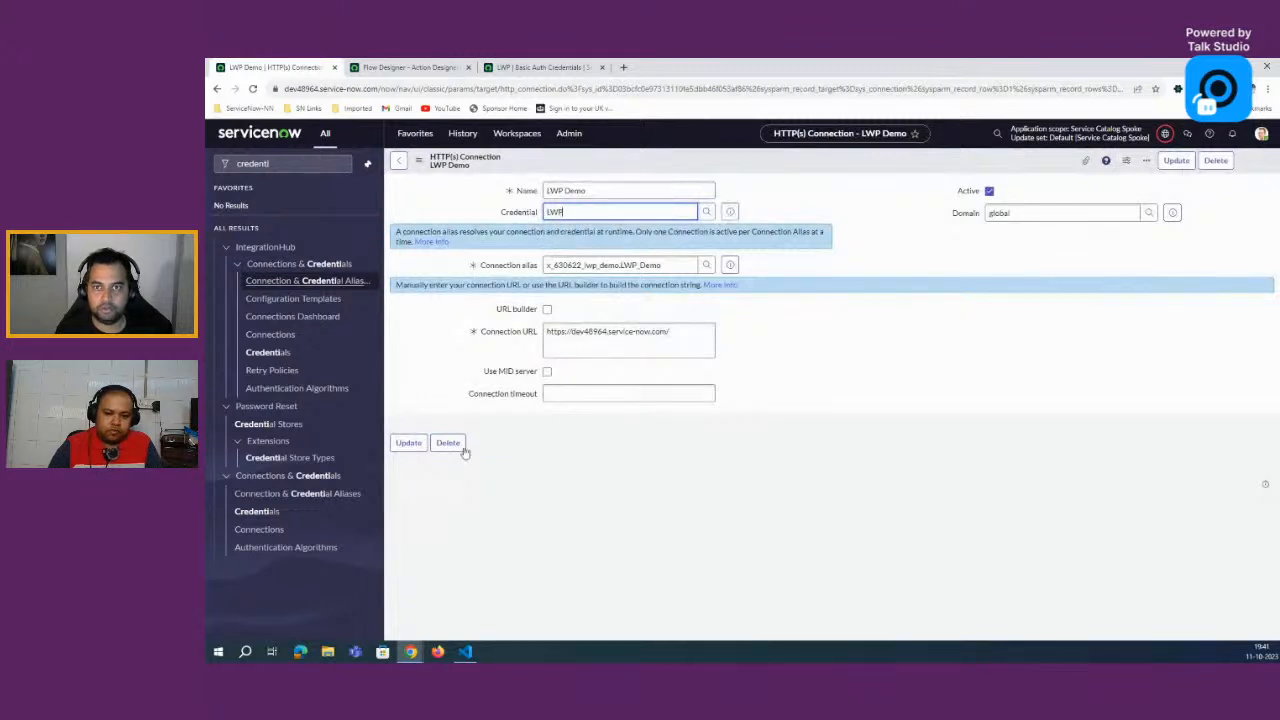
pyautogui.click(410, 446)
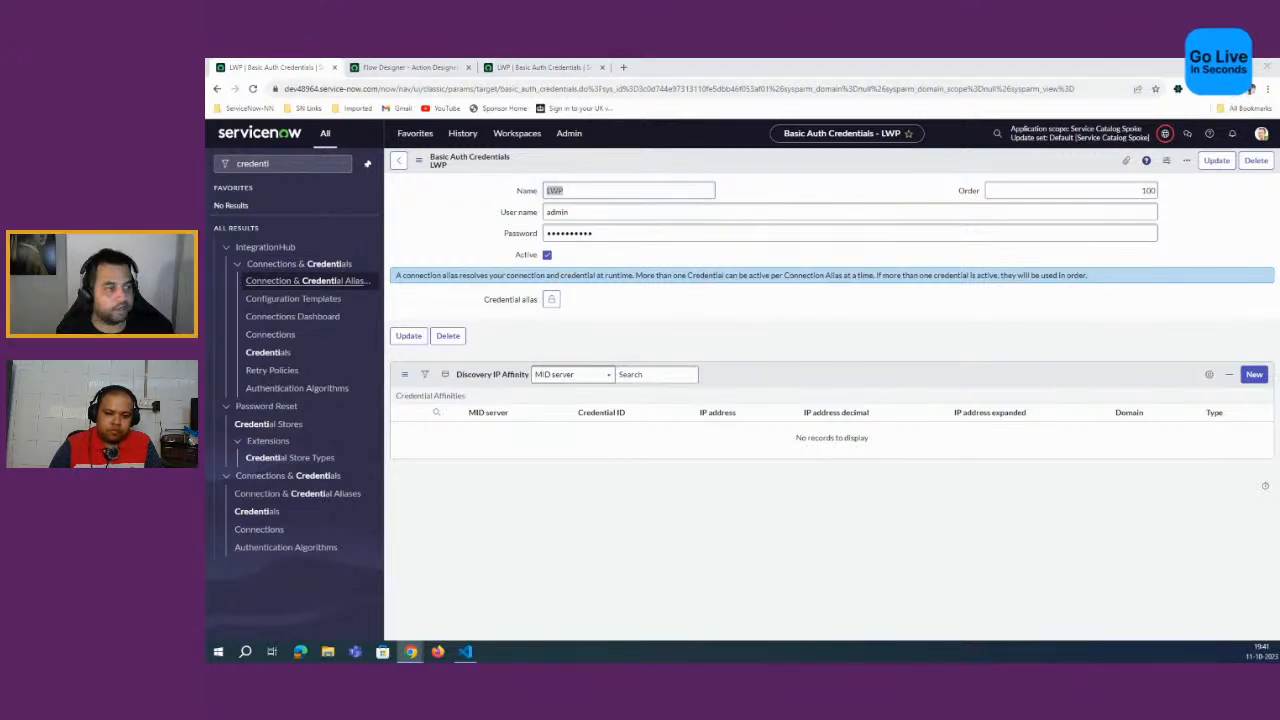
# Step: Return to the GET items/{sys_id} action in Flow Designer and review its OpenAPI step inputs
pyautogui.click(690, 68)
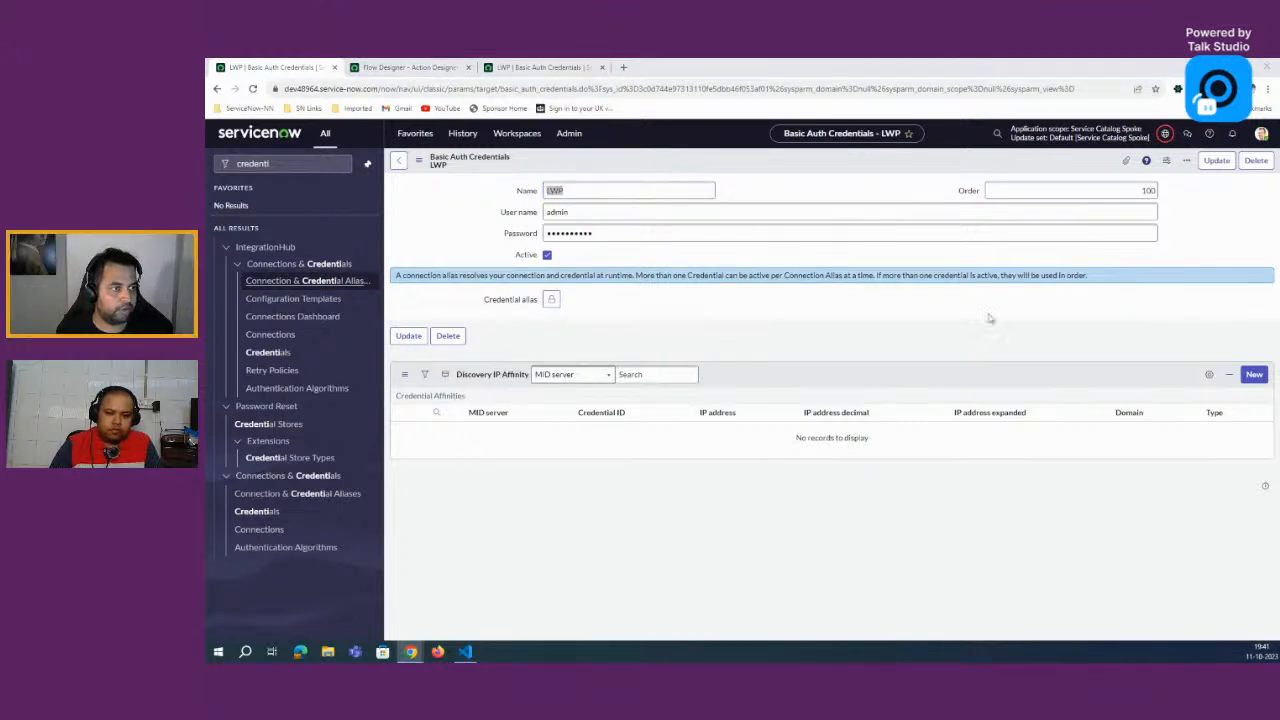
pyautogui.click(523, 68)
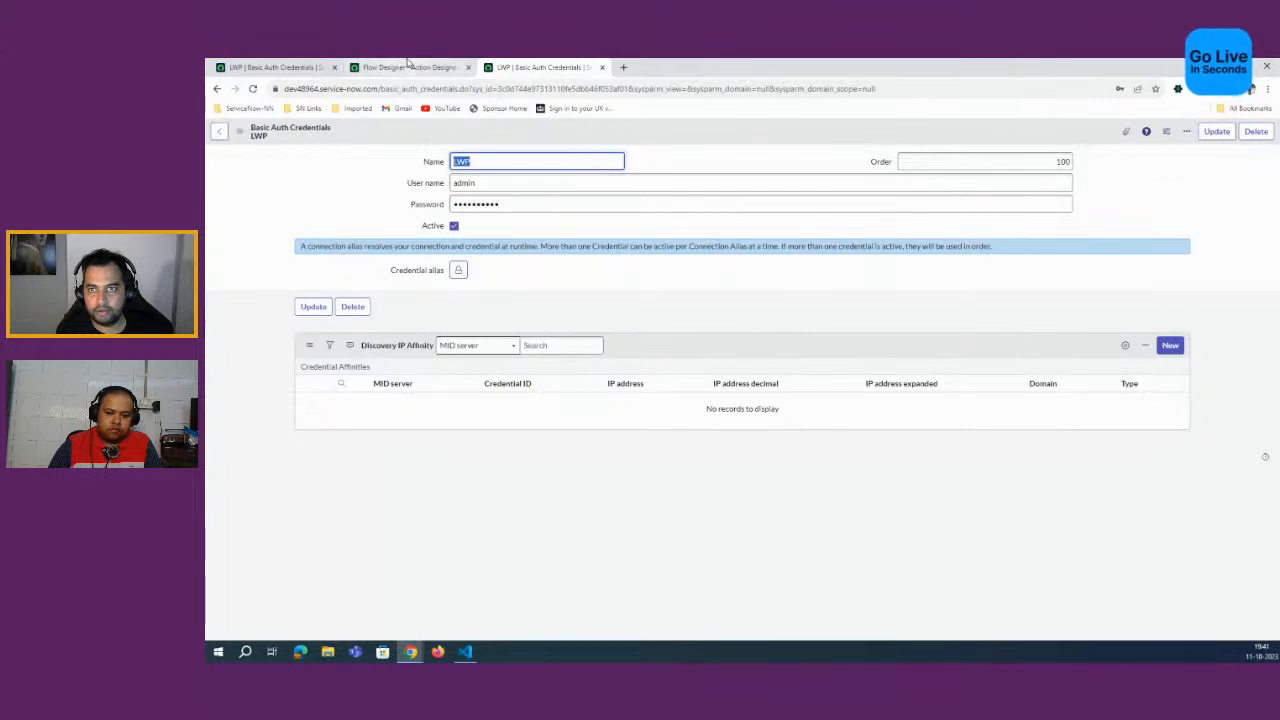
pyautogui.click(405, 67)
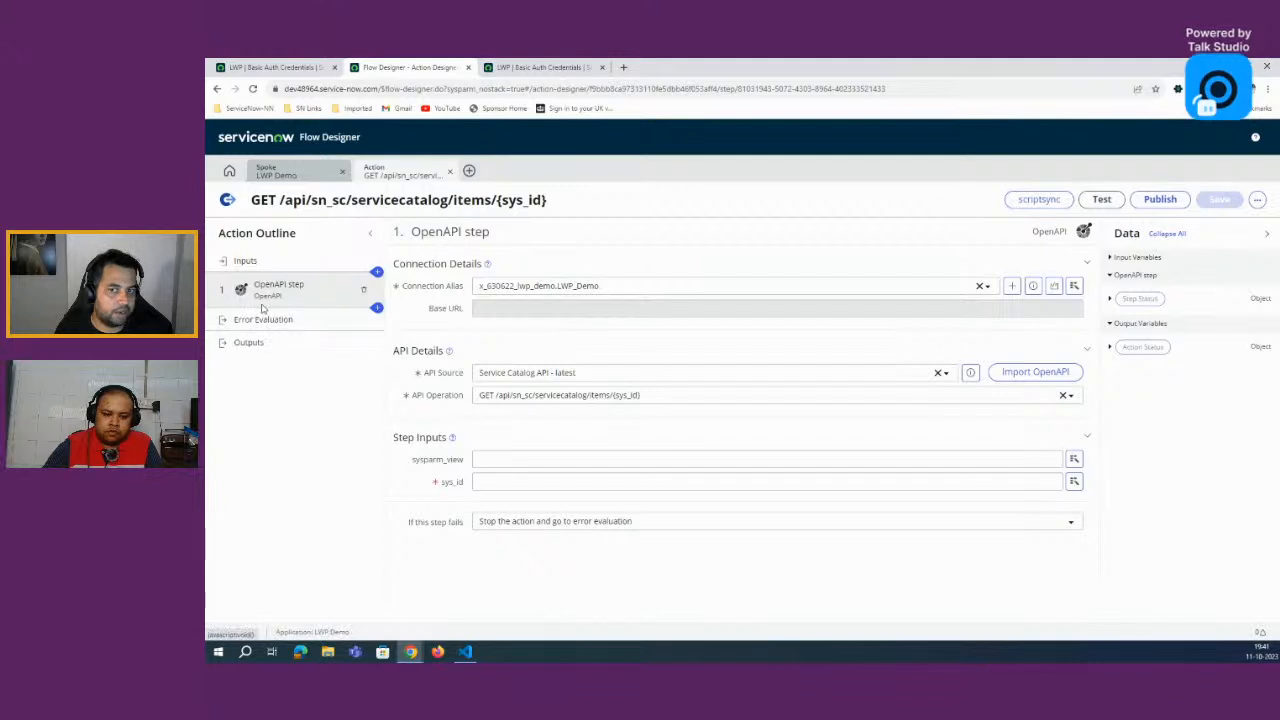
pyautogui.moveTo(390, 437); pyautogui.dragTo(446, 439)
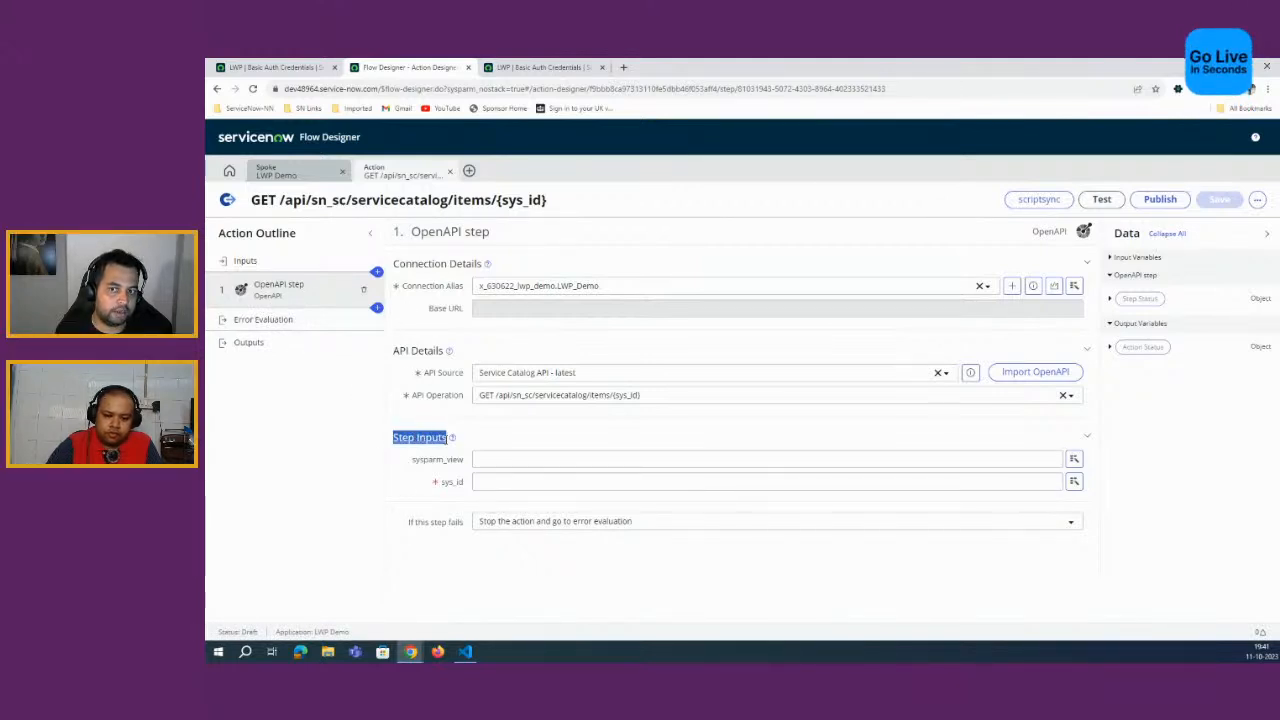
pyautogui.click(325, 510)
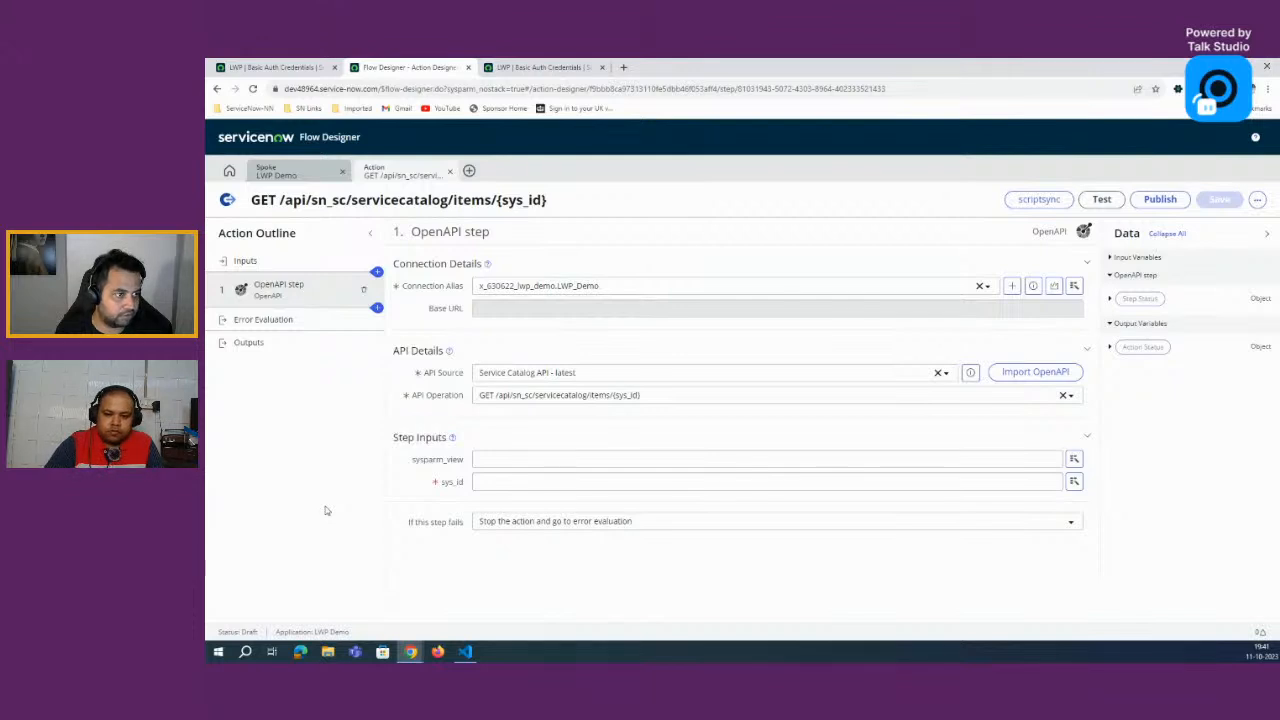
# Step: Switch to the Service Catalog API specification in Visual Studio Code and search it for "catalog"
pyautogui.click(470, 652)
pyautogui.click(545, 418)
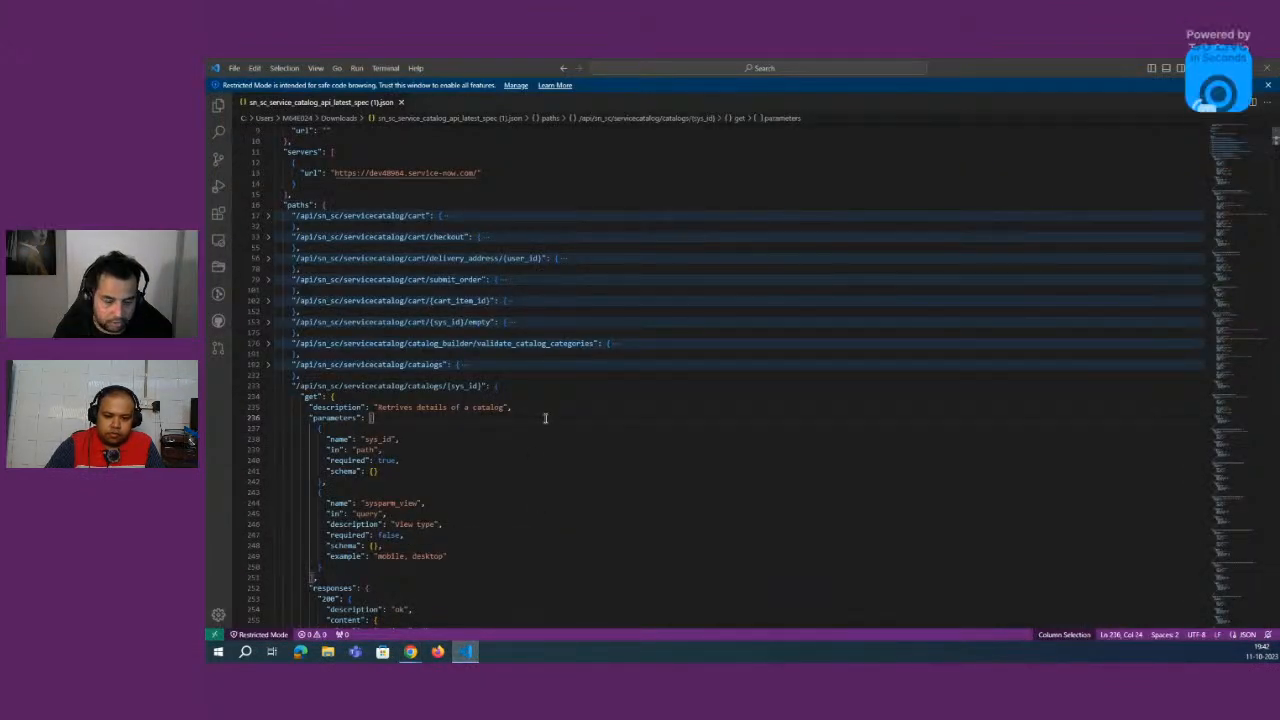
pyautogui.hotkey('ctrl', 'f')
pyautogui.write('catlo')
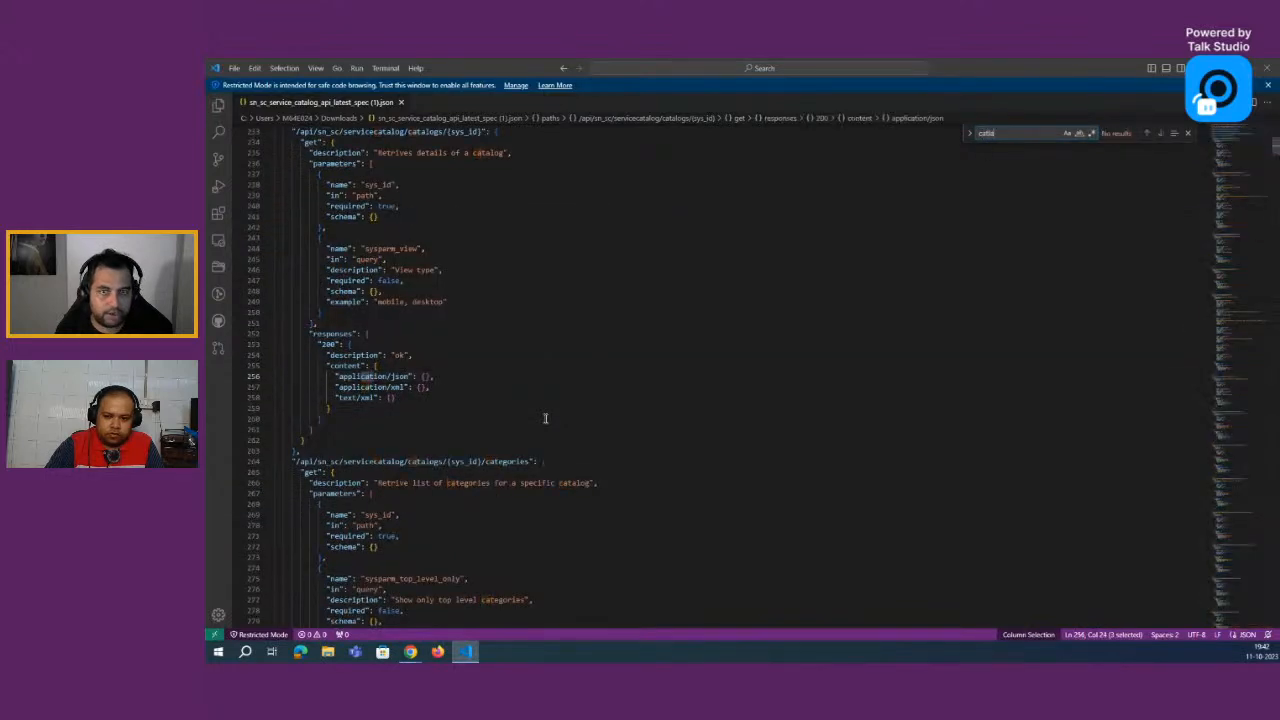
pyautogui.press('BackSpace')
pyautogui.press('BackSpace')
pyautogui.press('BackSpace')
pyautogui.write('al')
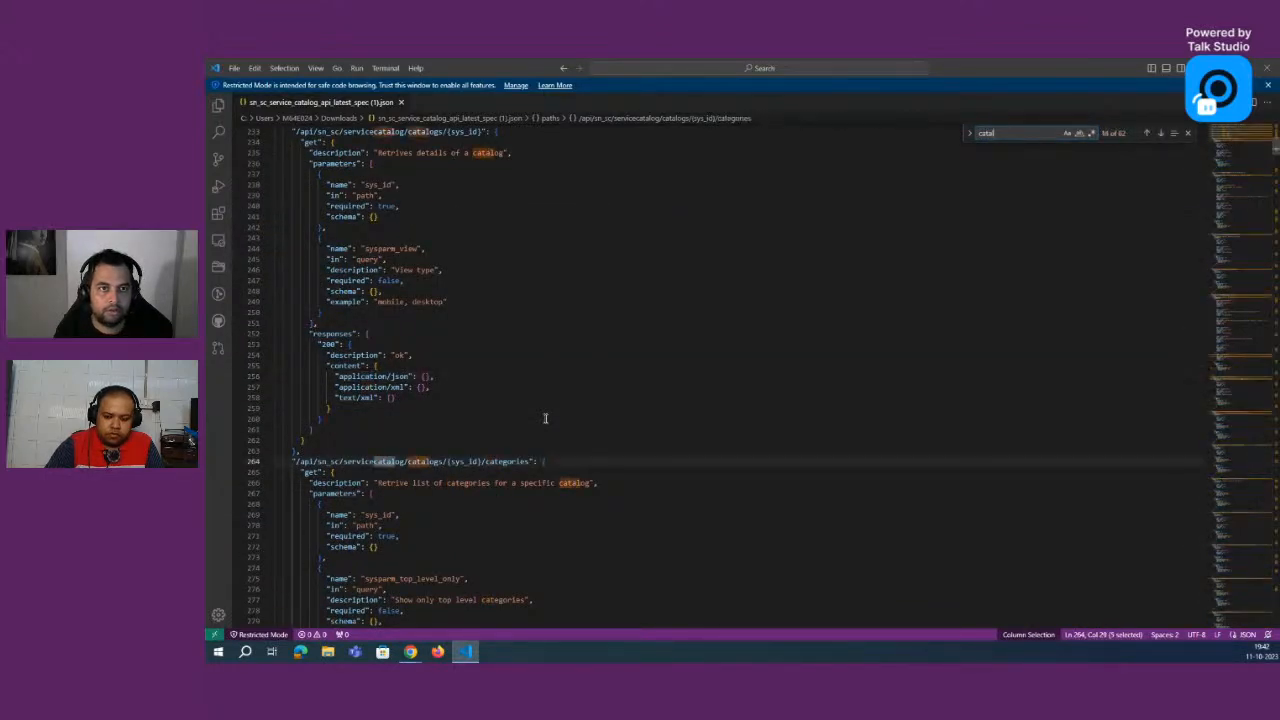
pyautogui.write('og')
pyautogui.press('Return')
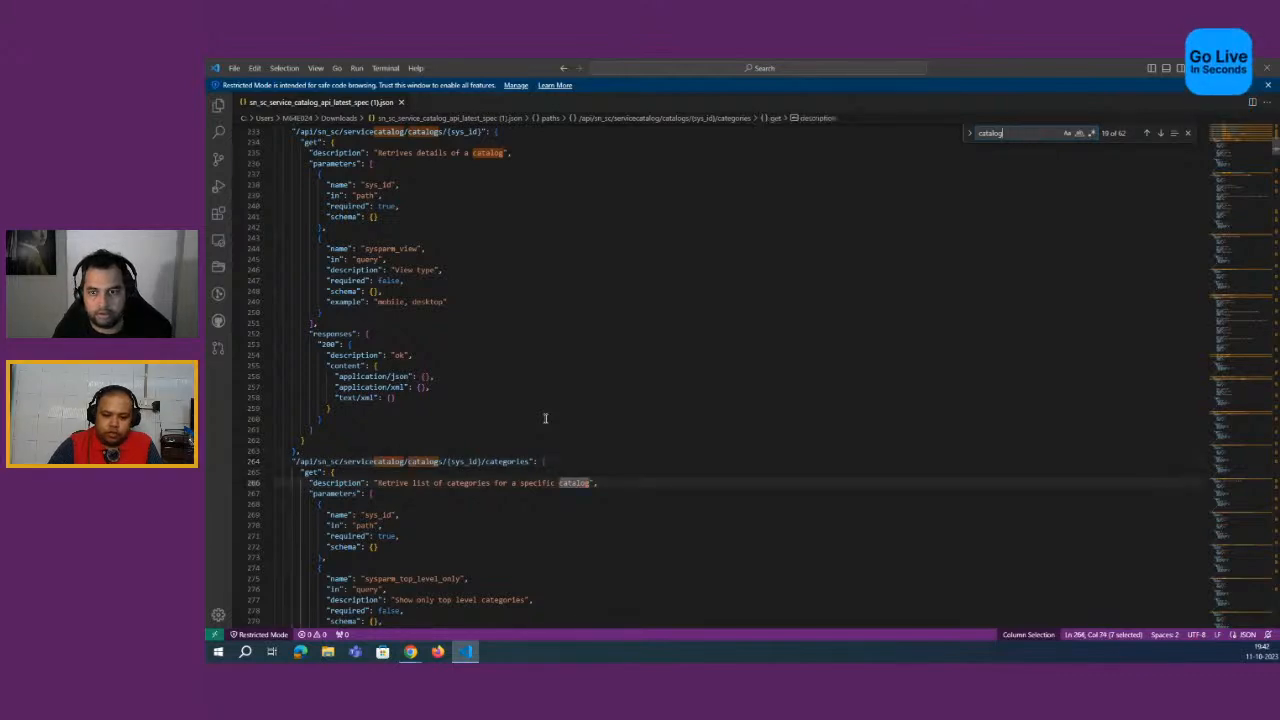
# Step: Examine the parameters of the catalogs/{sys_id}/categories GET operation and compare them with the OpenAPI step inputs in Flow Designer
pyautogui.scroll(-4, 545, 418)
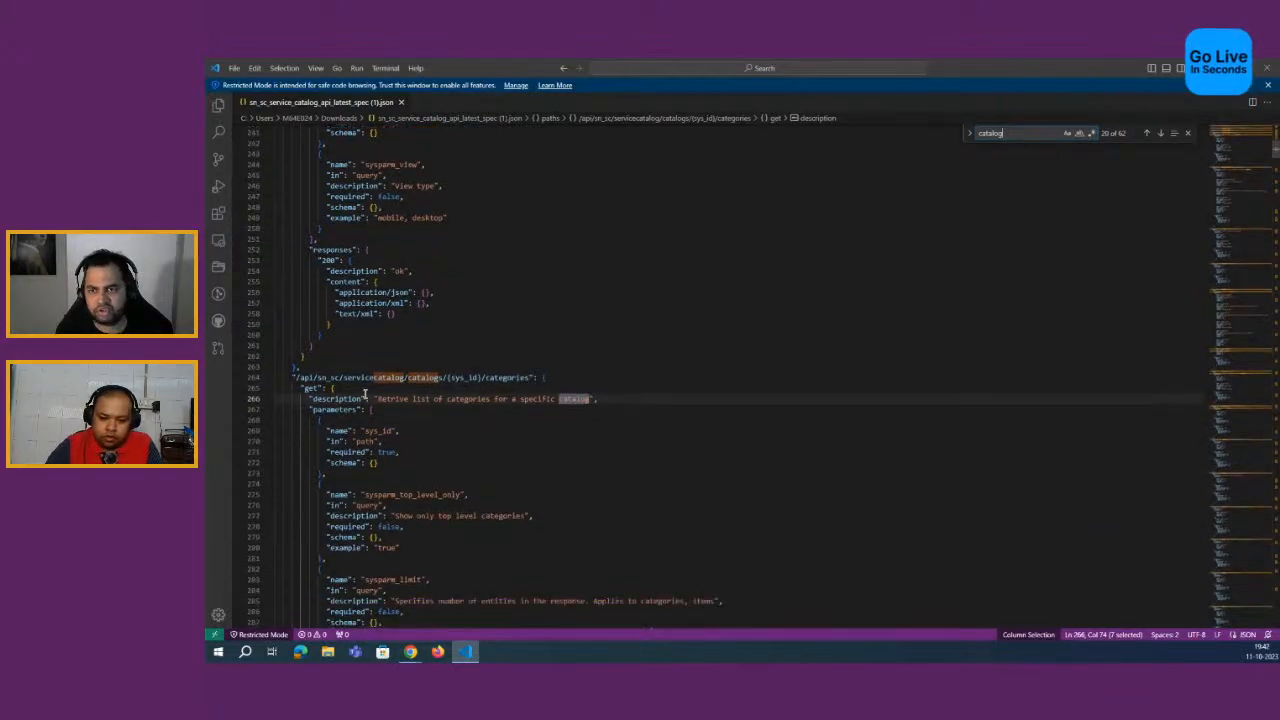
pyautogui.moveTo(310, 352); pyautogui.dragTo(390, 403)
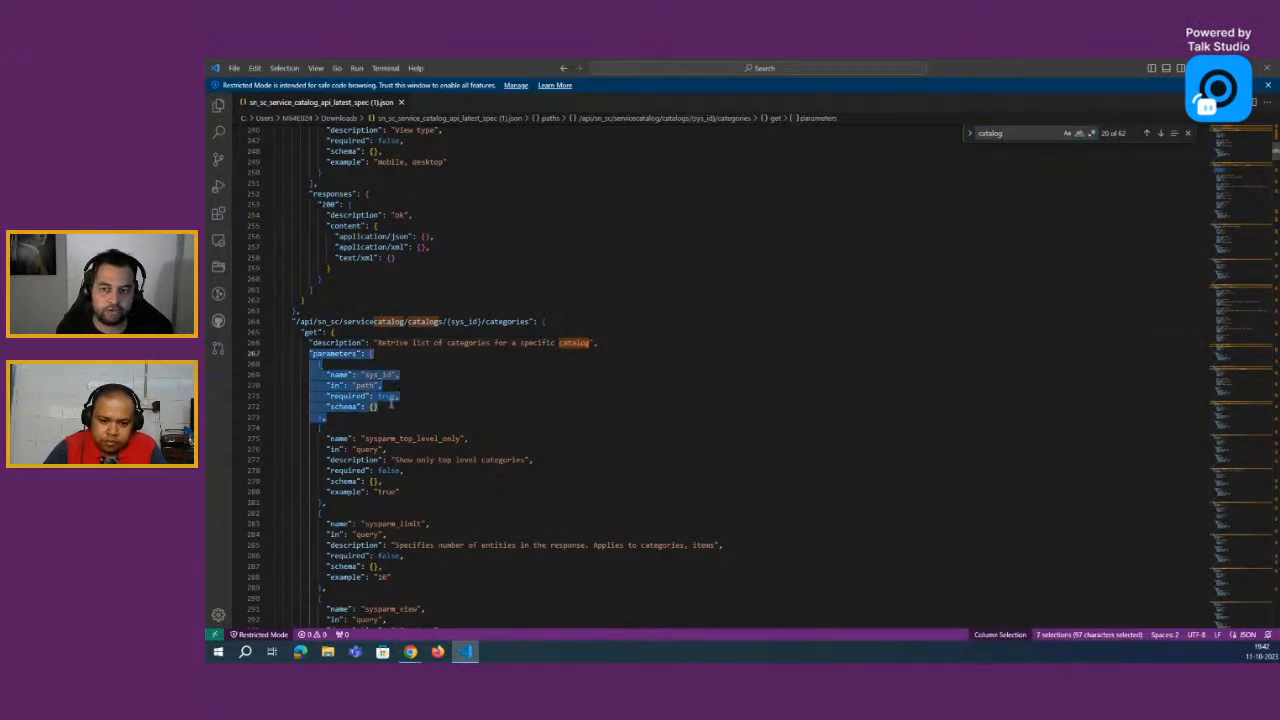
pyautogui.doubleClick(374, 376)
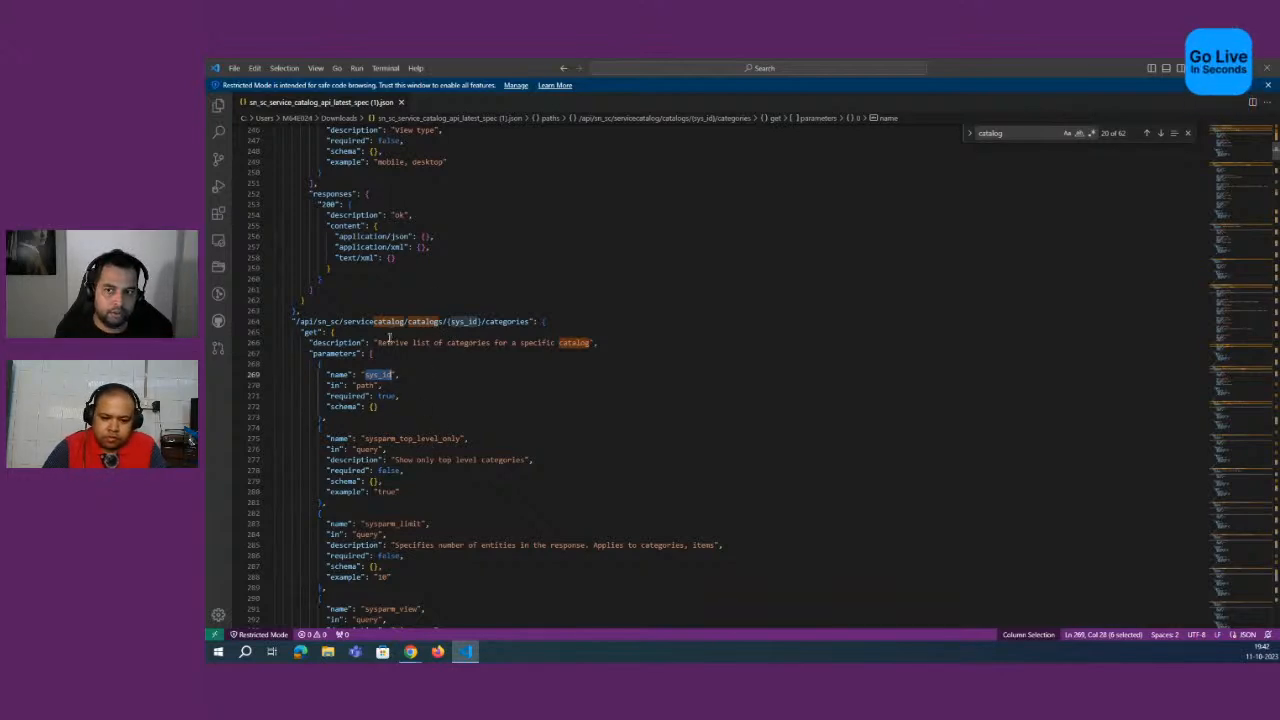
pyautogui.moveTo(308, 357); pyautogui.dragTo(466, 580)
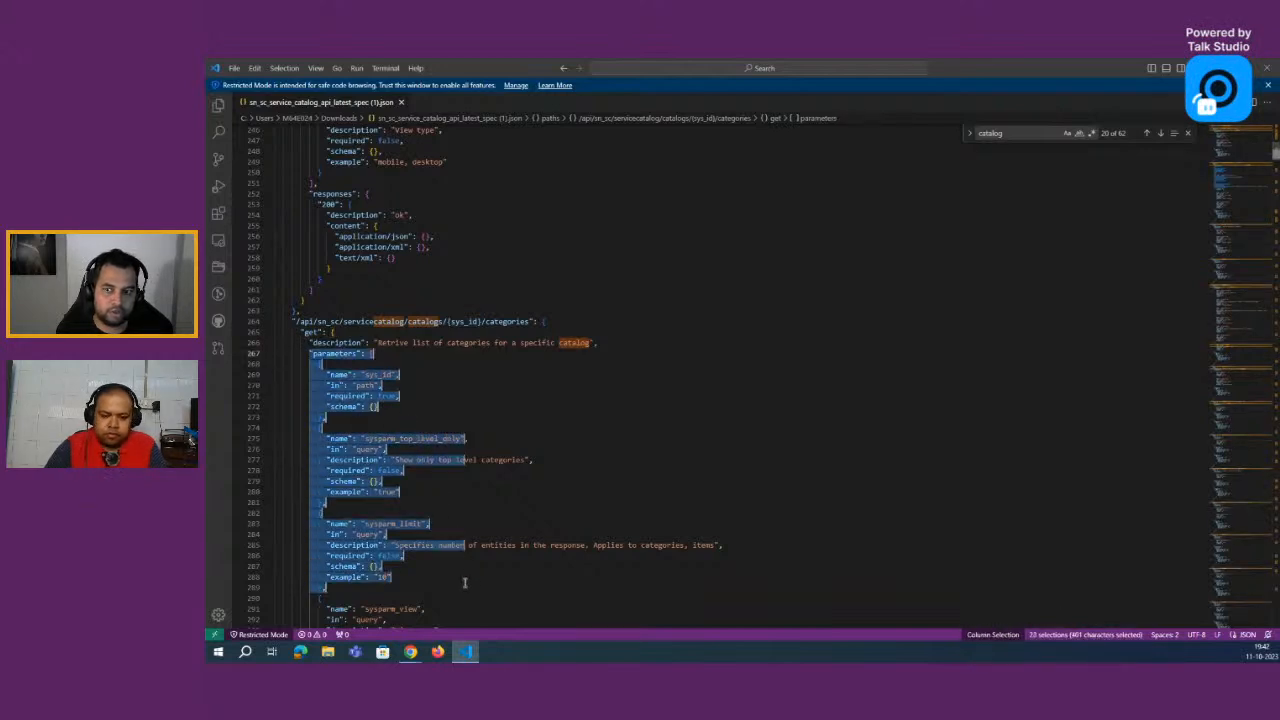
pyautogui.hotkey('alt', 'Tab')
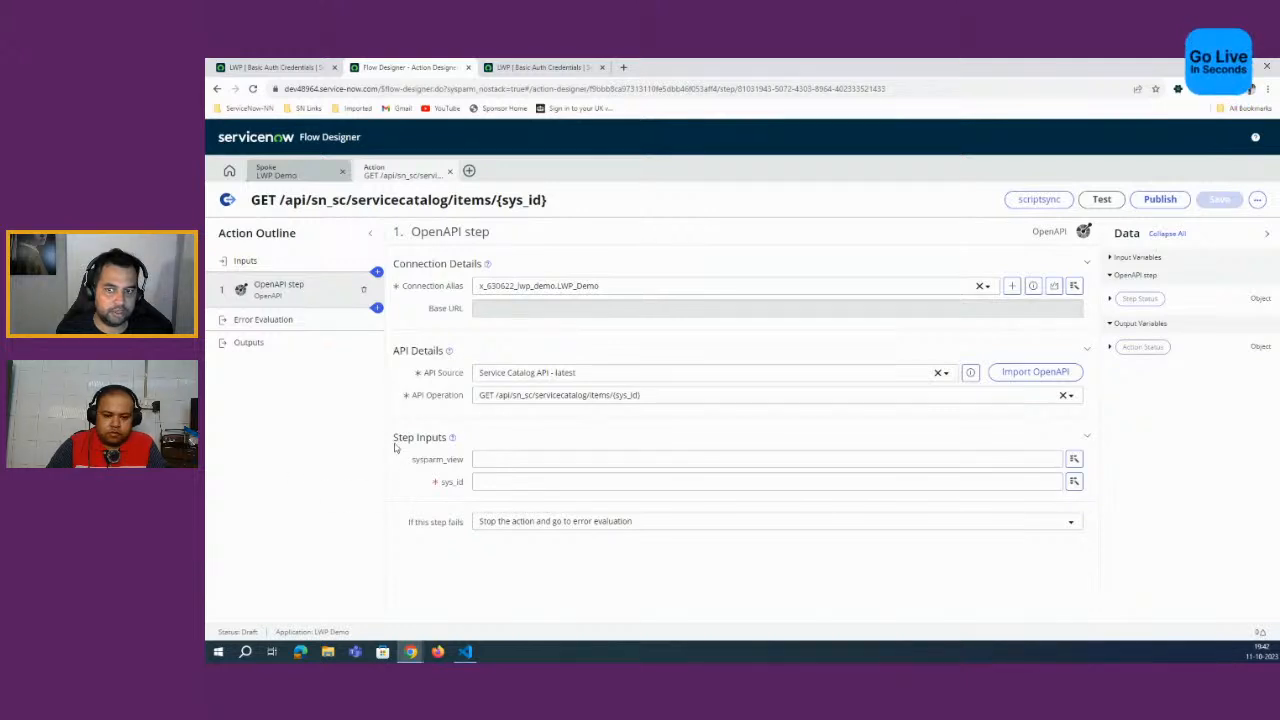
pyautogui.moveTo(393, 439); pyautogui.dragTo(479, 497)
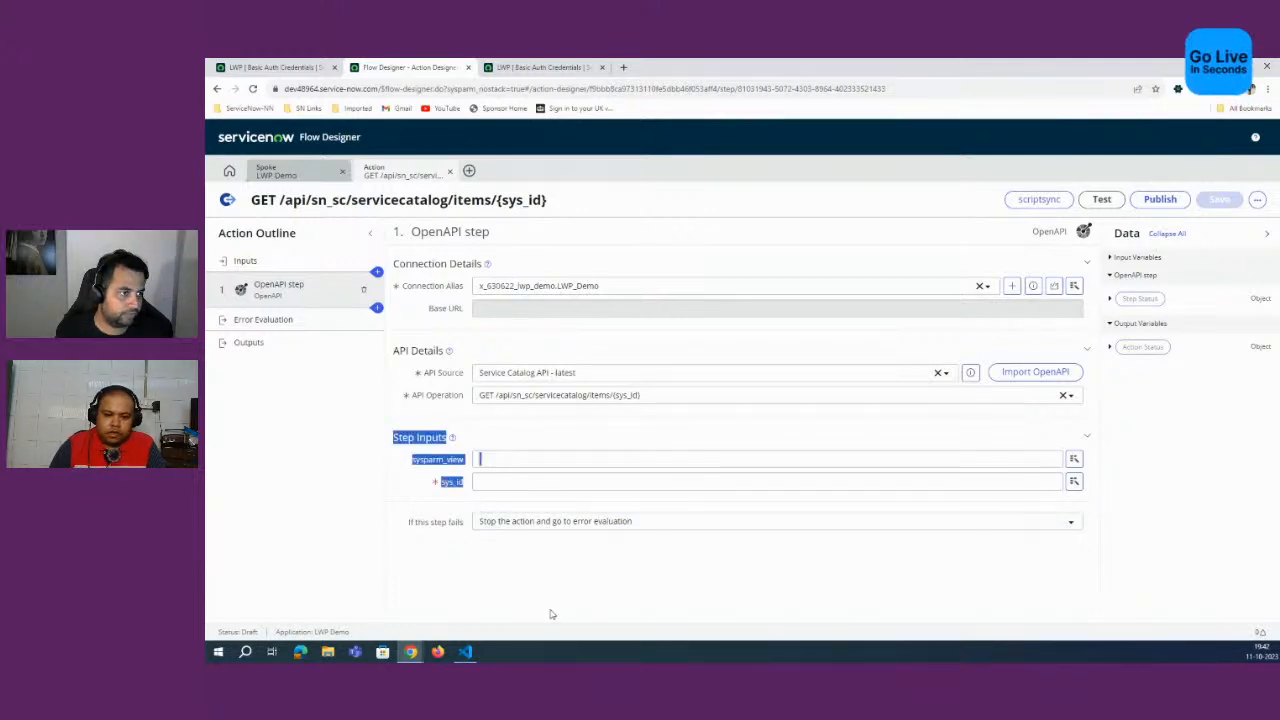
pyautogui.click(1108, 577)
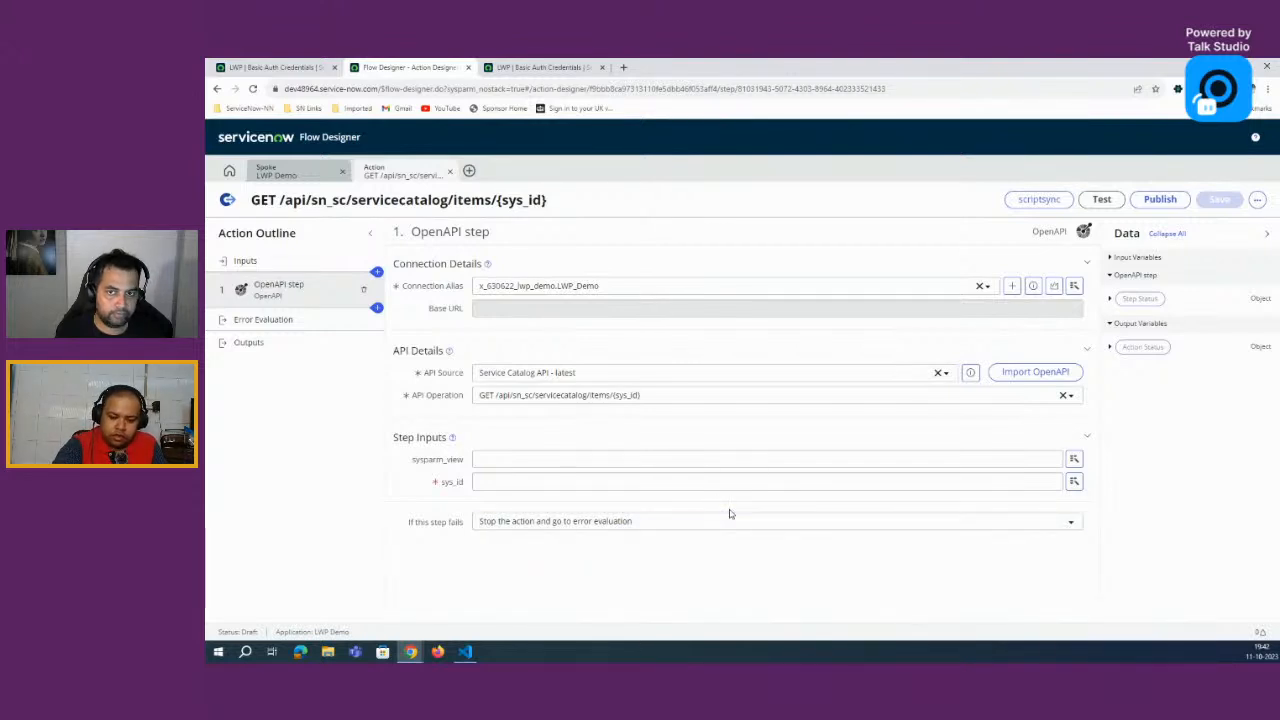
# Step: Check the sys_id path parameter and its required setting in the specification against the sys_id step input in Flow Designer
pyautogui.hotkey('alt', 'Tab')
pyautogui.click(478, 423)
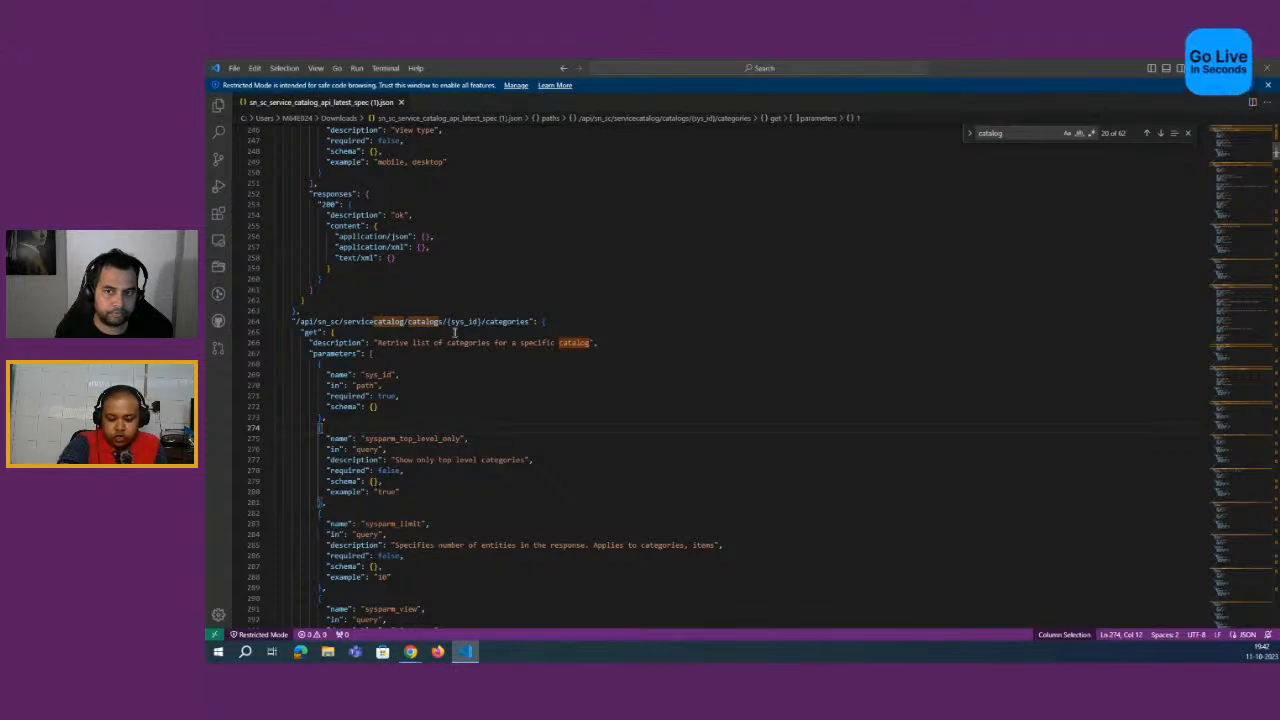
pyautogui.doubleClick(473, 322)
pyautogui.moveTo(473, 323); pyautogui.dragTo(477, 323)
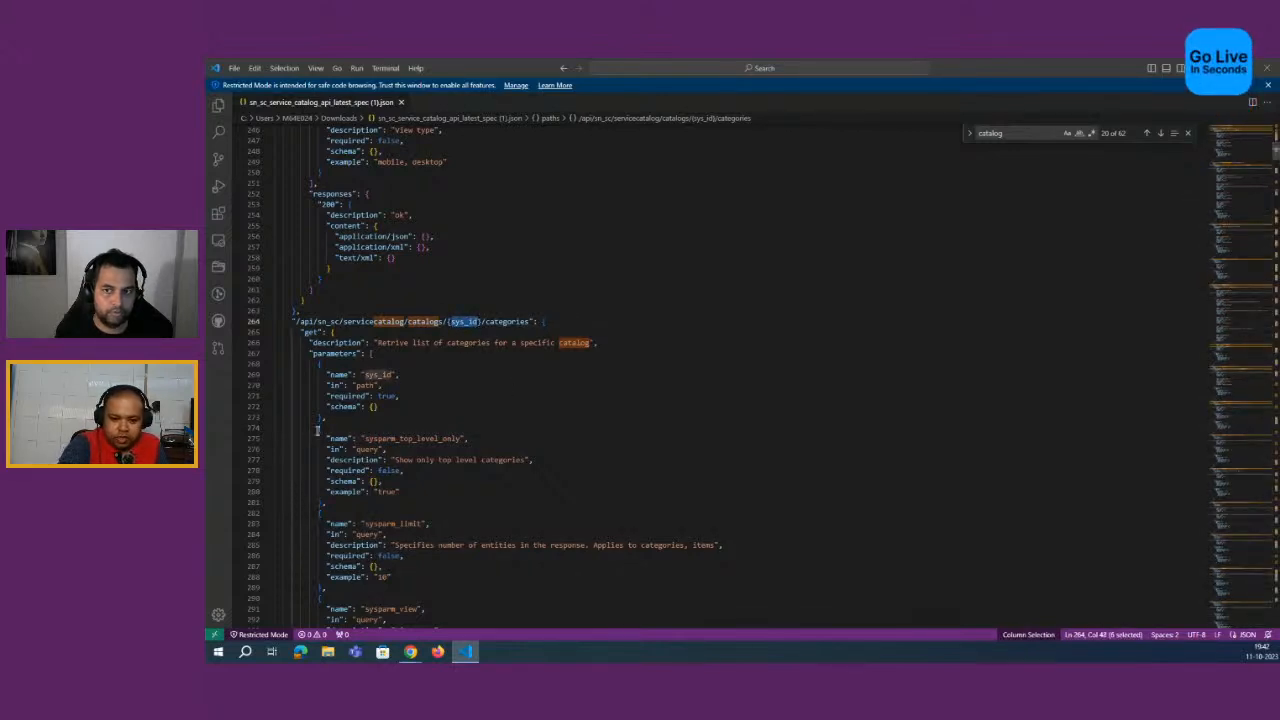
pyautogui.doubleClick(385, 396)
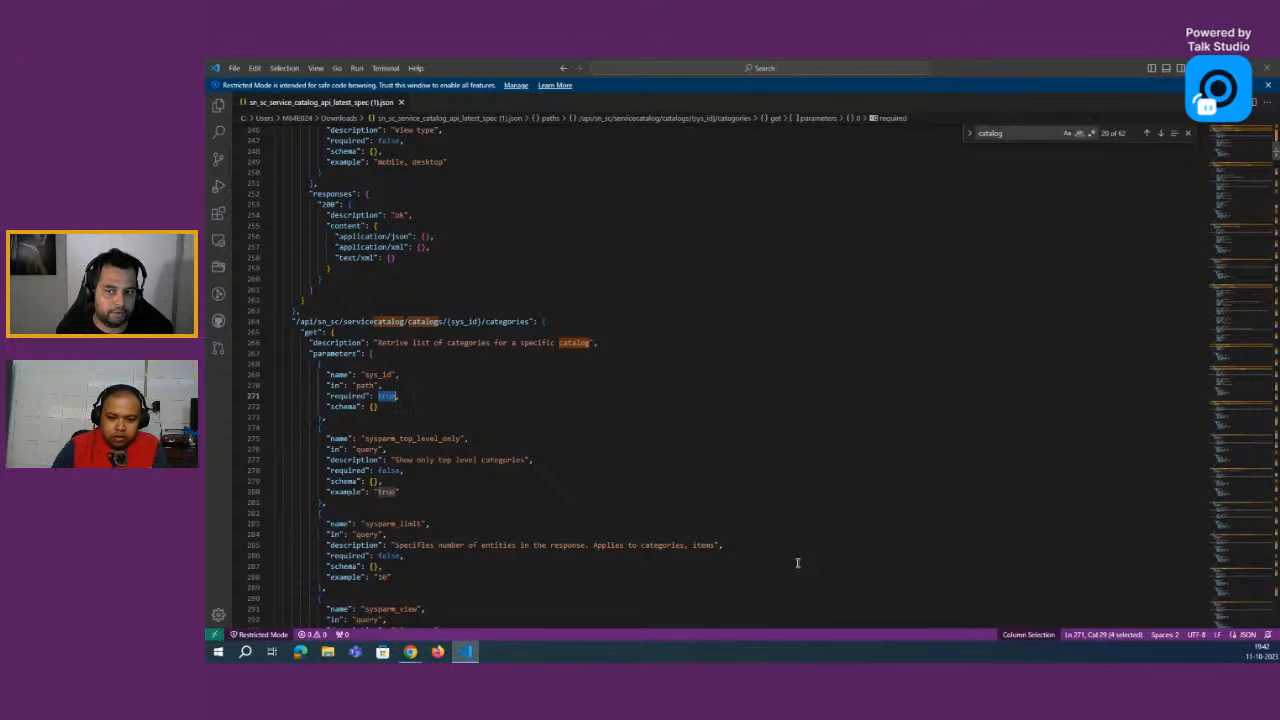
pyautogui.hotkey('alt', 'Tab')
pyautogui.click(520, 481)
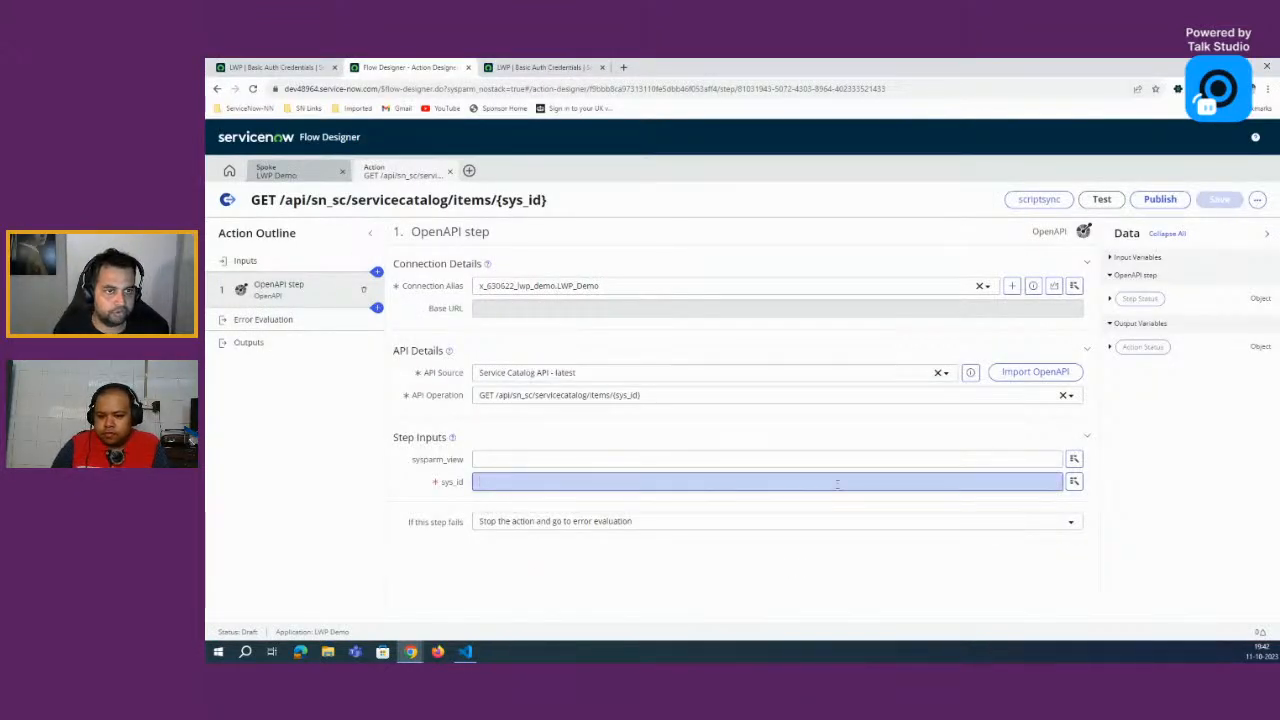
# Step: Create an action input labelled Sys_ID for the GET items/{sys_id} action
pyautogui.click(256, 261)
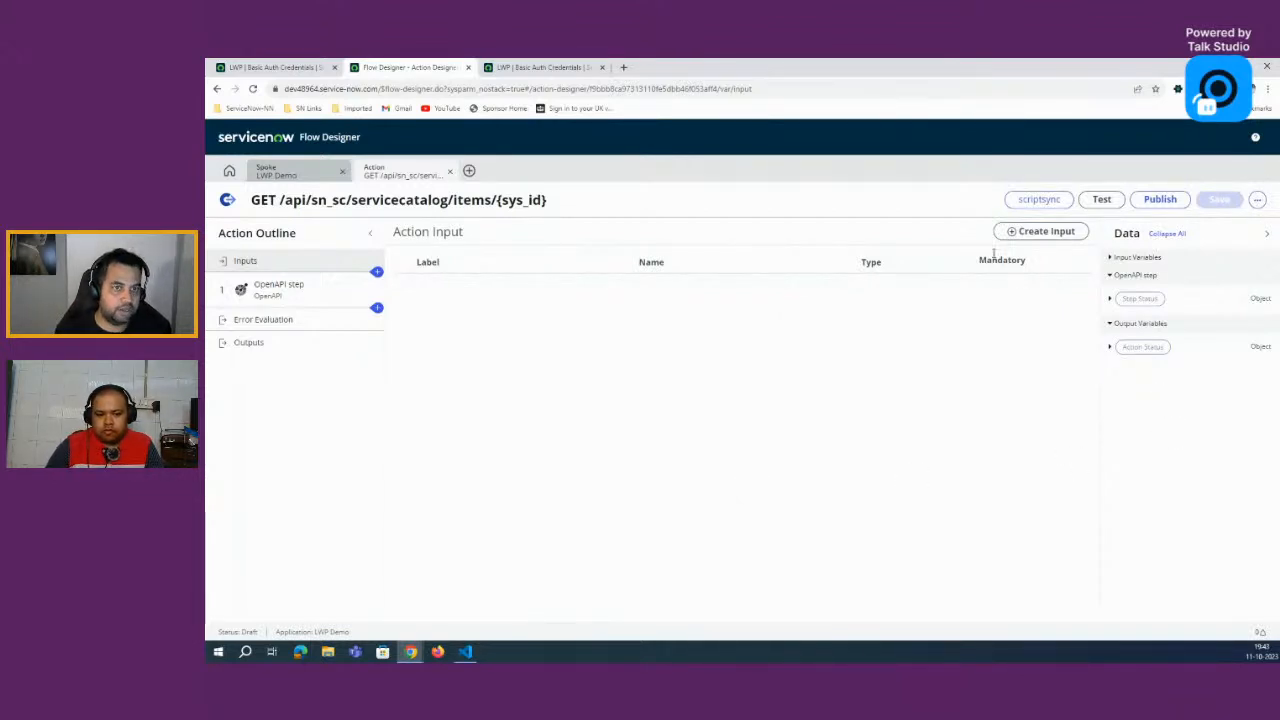
pyautogui.click(1040, 231)
pyautogui.write('Sys_')
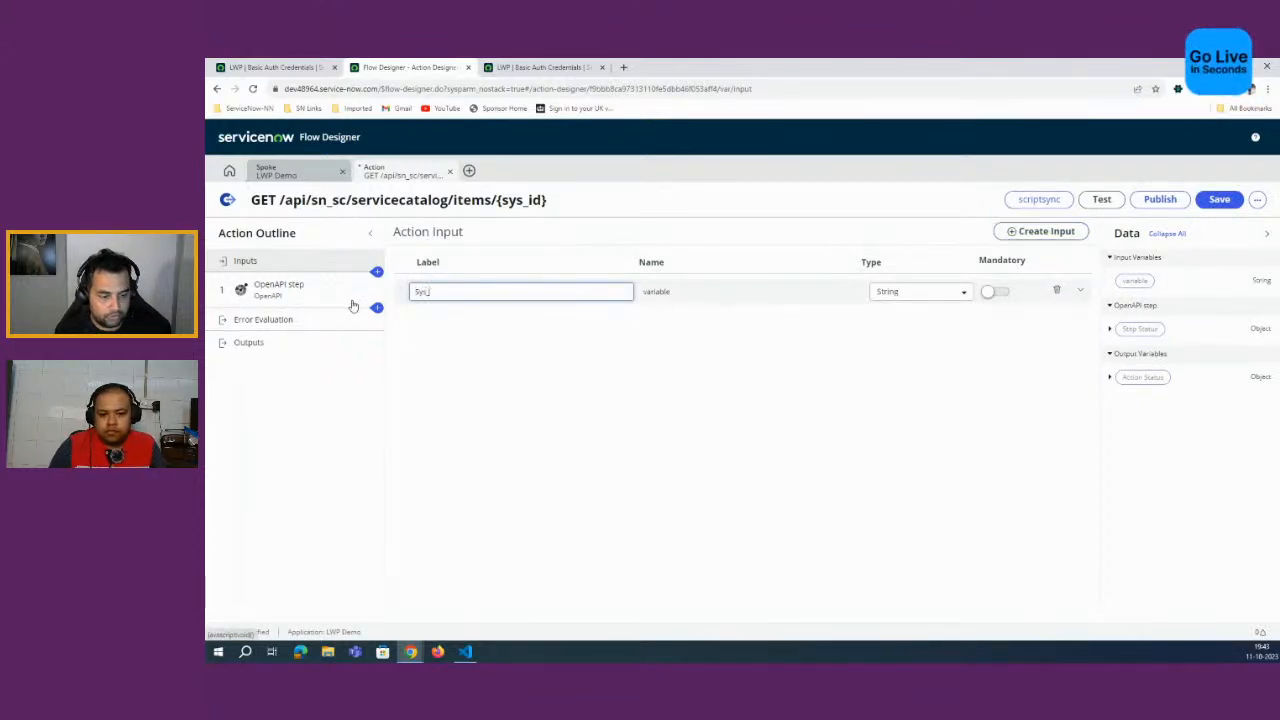
pyautogui.write('id')
pyautogui.press('BackSpace')
pyautogui.press('BackSpace')
pyautogui.write('ID')
pyautogui.click(530, 381)
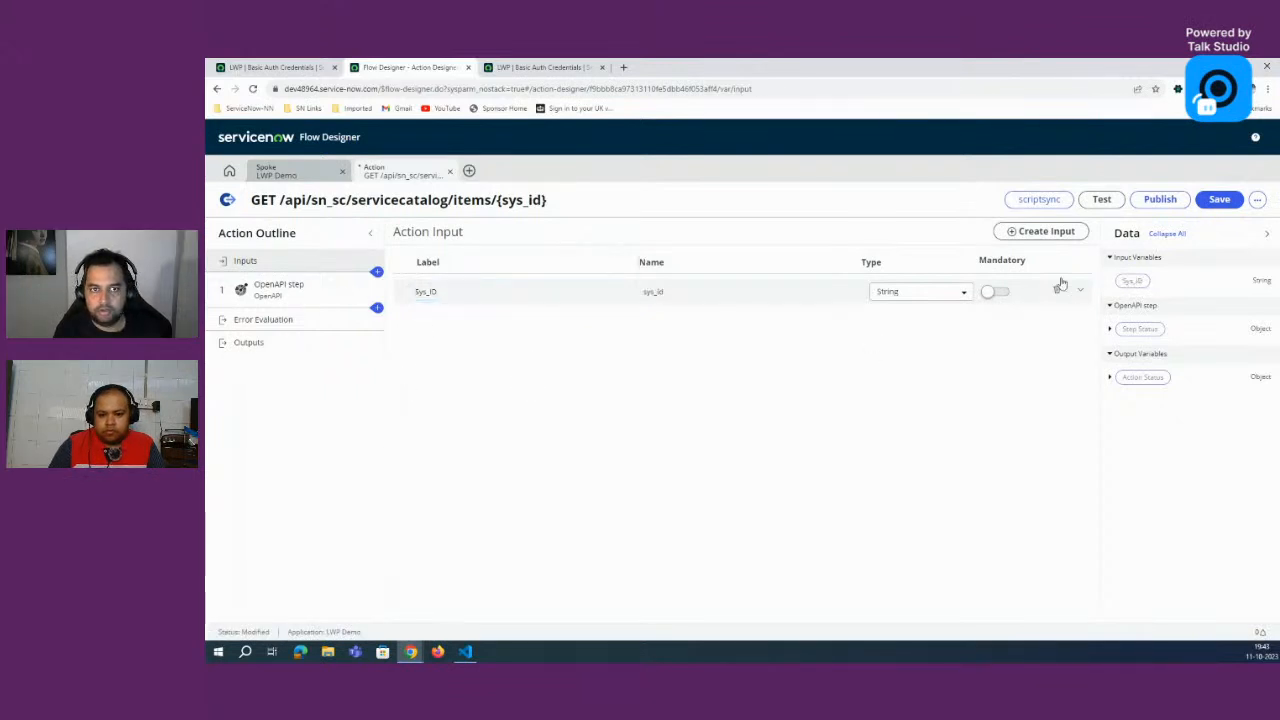
# Step: Map the Sys_ID input variable to the OpenAPI step's sys_id input and try to save the action
pyautogui.click(272, 298)
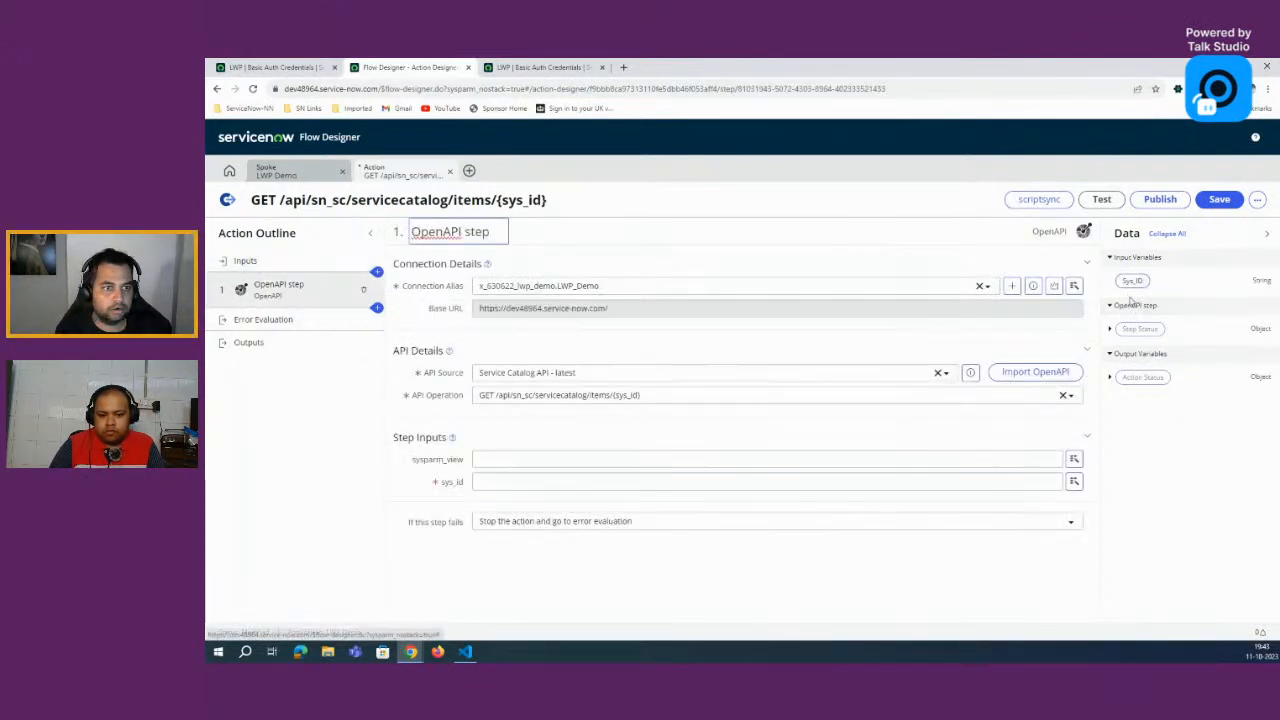
pyautogui.moveTo(1128, 283); pyautogui.dragTo(531, 481)
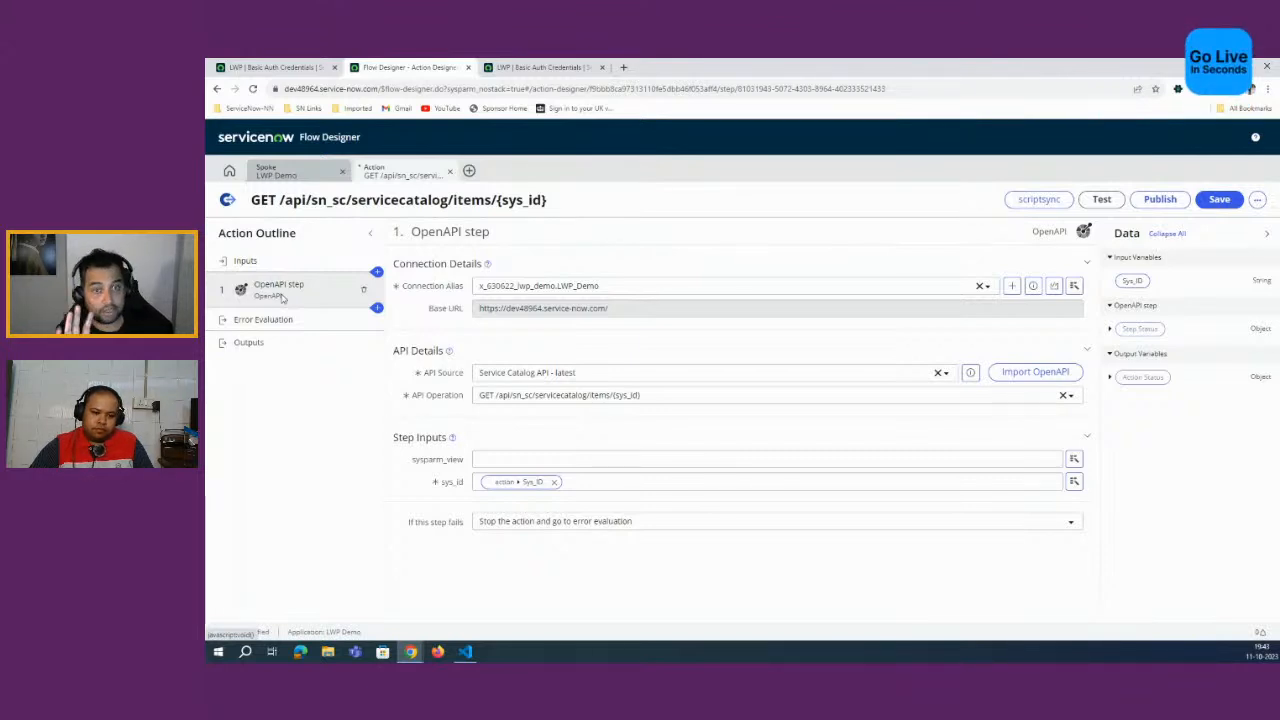
pyautogui.click(1219, 199)
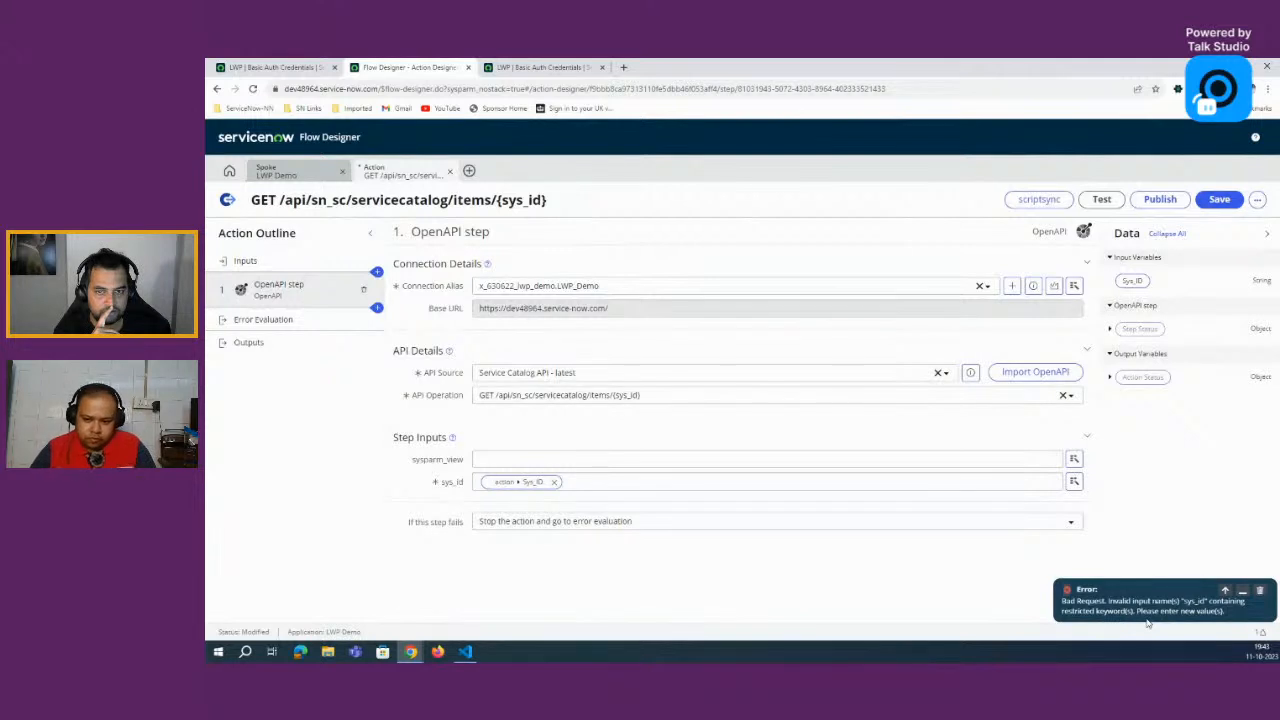
# Step: Remove the Sys_ID mapping from the OpenAPI step, retry saving the action, and dismiss the notifications
pyautogui.click(555, 484)
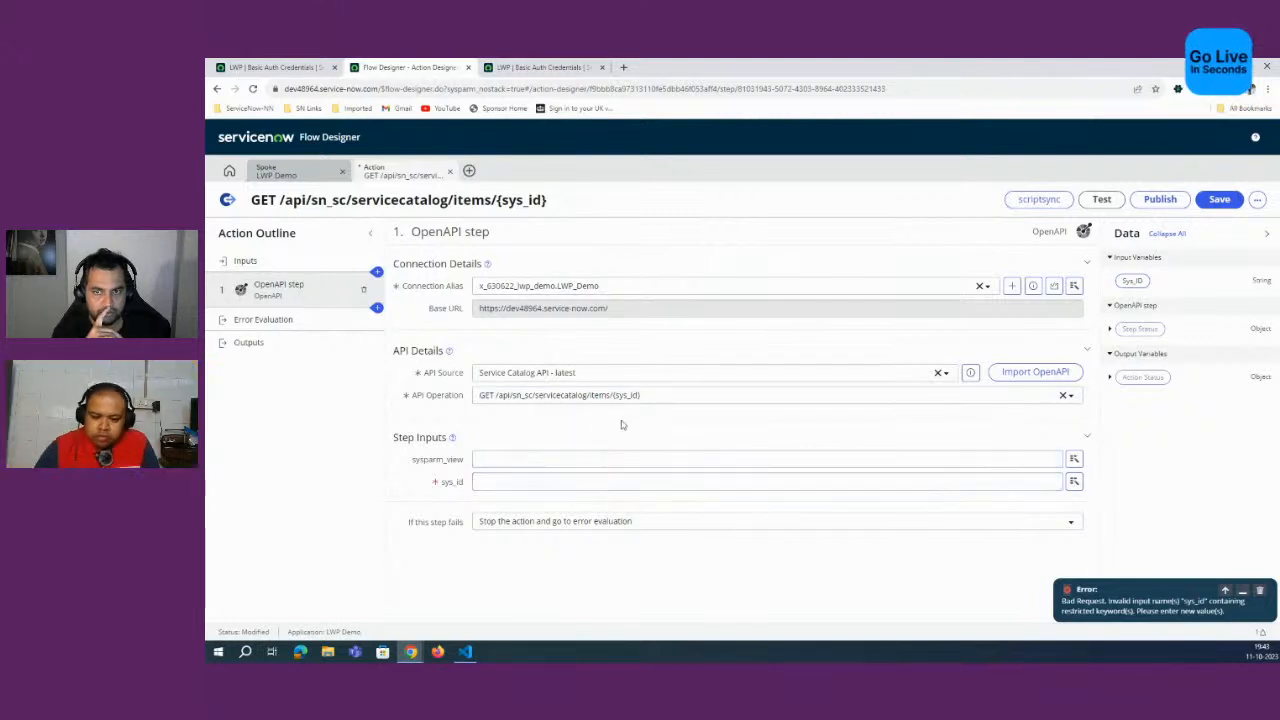
pyautogui.click(757, 408)
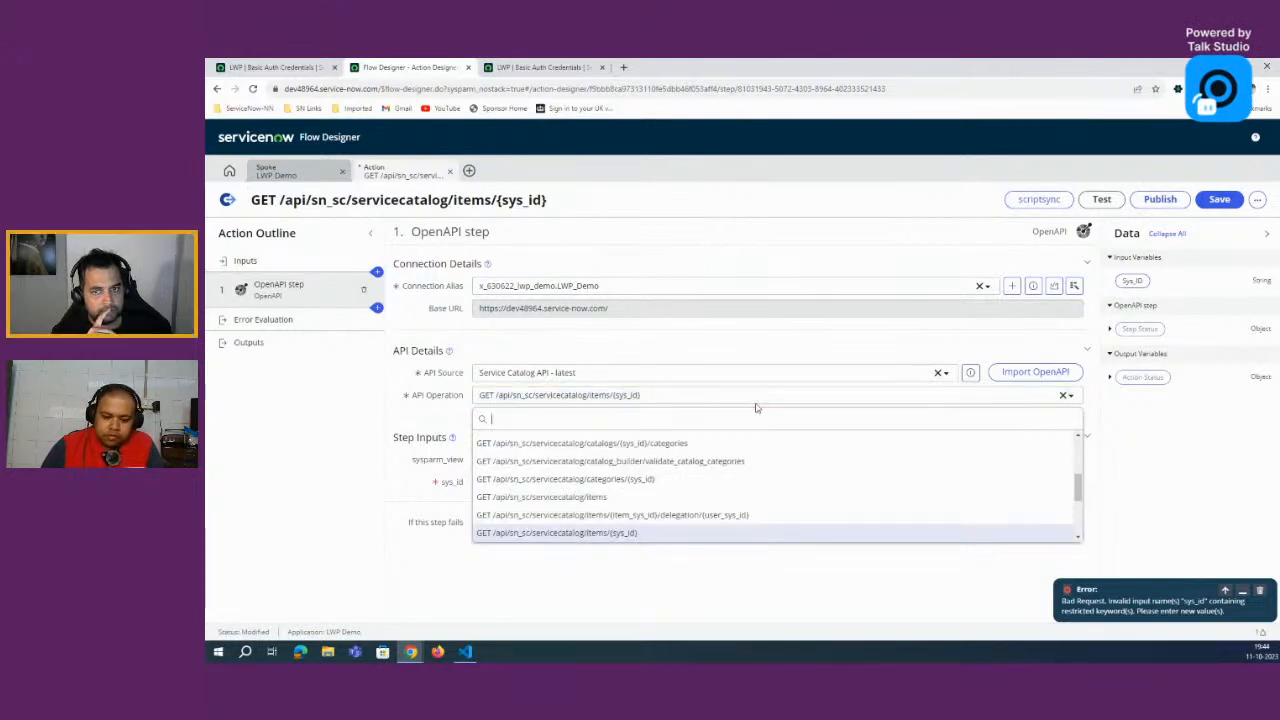
pyautogui.click(1199, 461)
pyautogui.click(1219, 200)
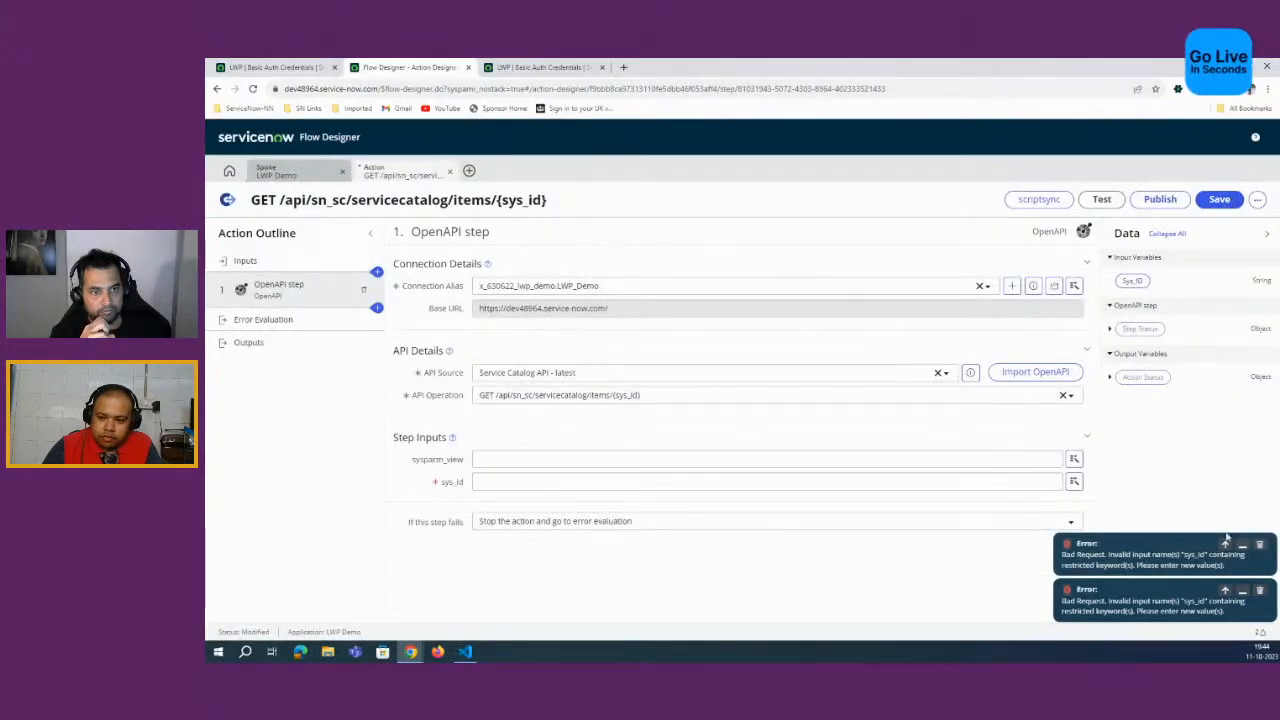
pyautogui.click(1259, 545)
pyautogui.click(1259, 591)
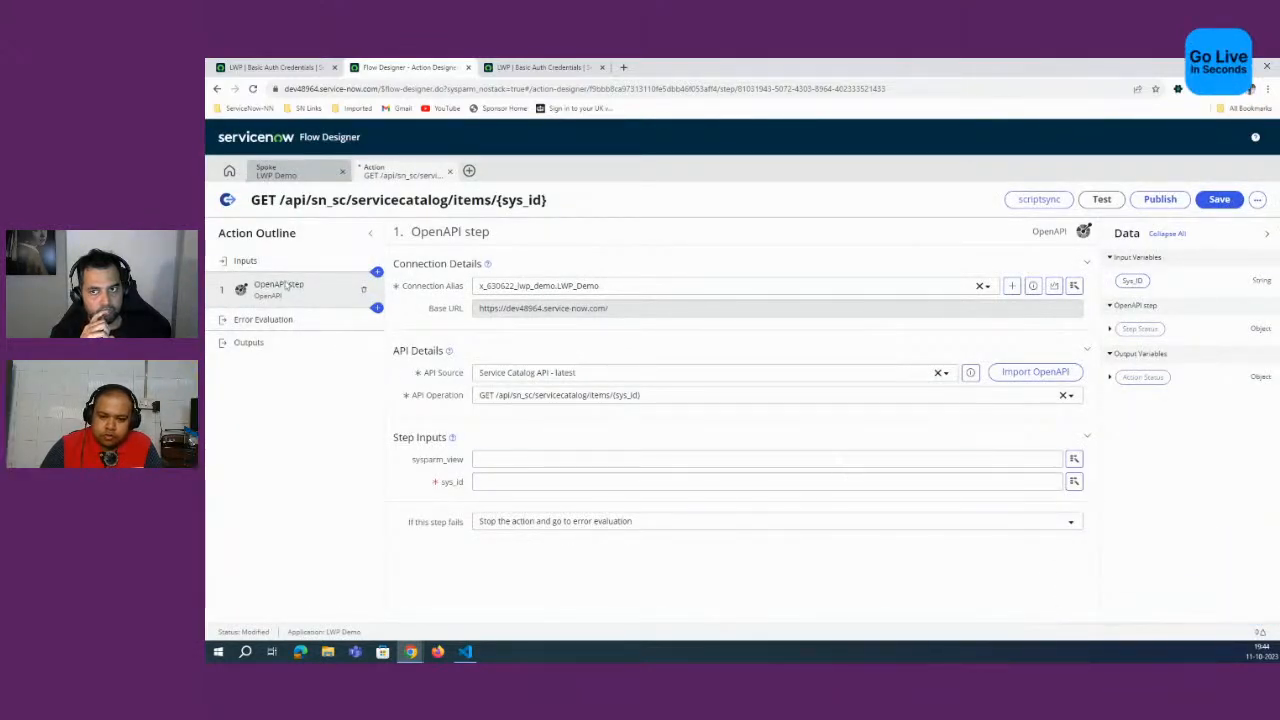
# Step: Map the sys_id step input to the Sys_ID action input using the data picker and try to save the action
pyautogui.click(247, 264)
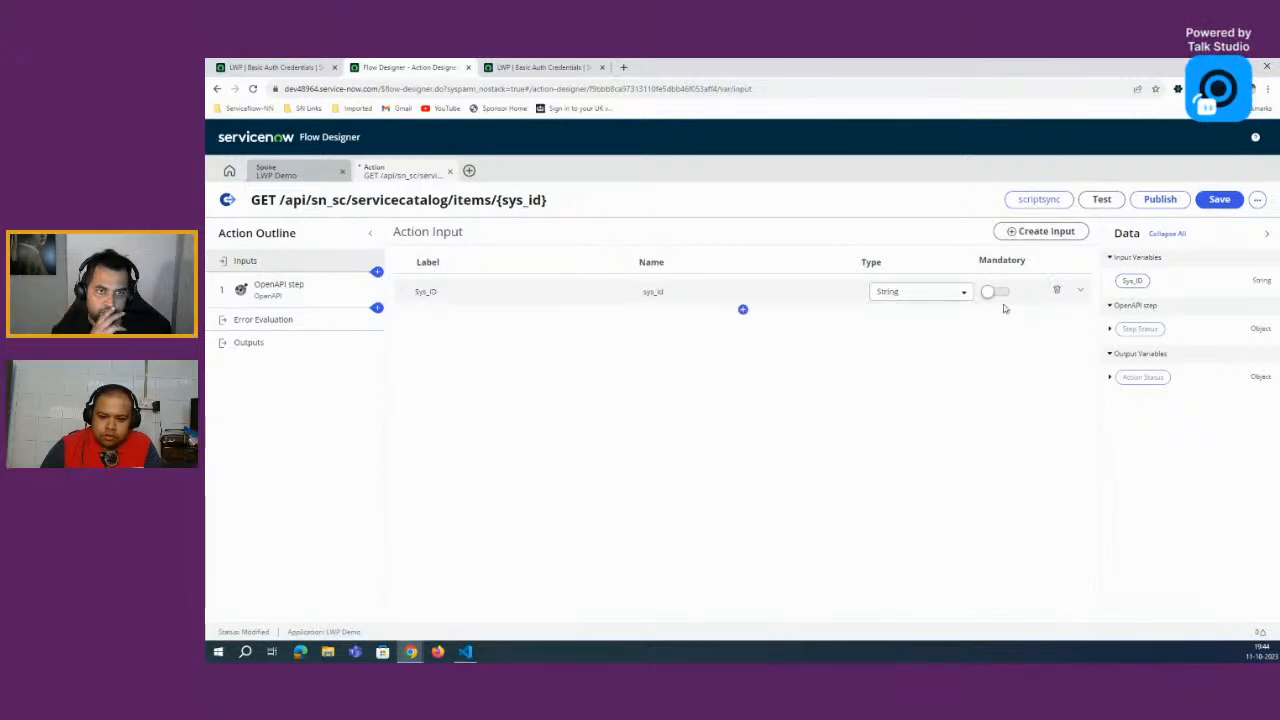
pyautogui.click(280, 298)
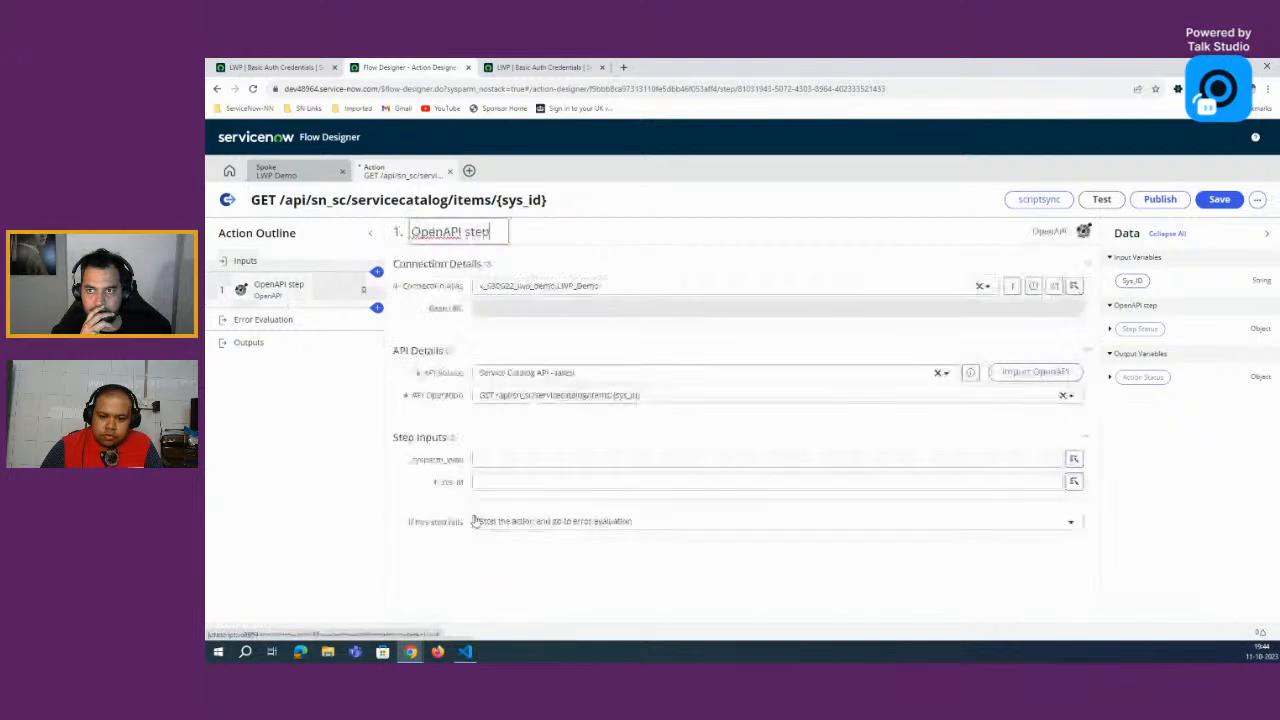
pyautogui.click(1074, 481)
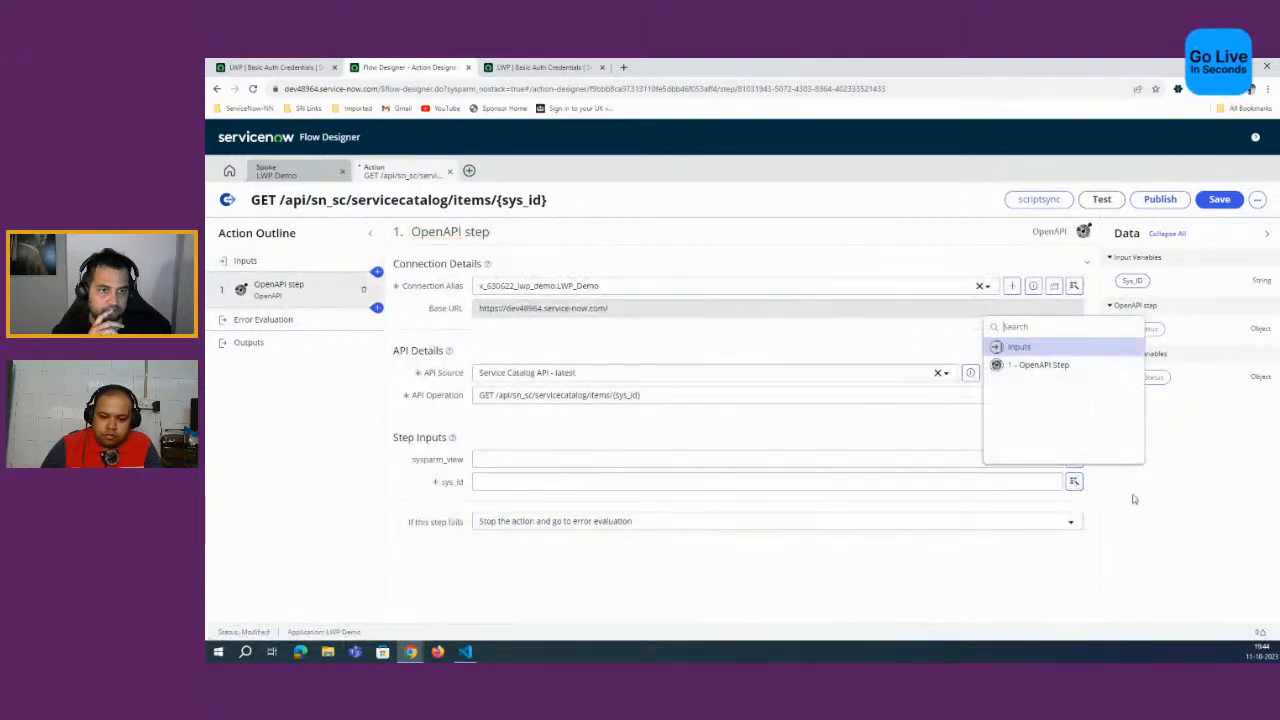
pyautogui.click(1031, 349)
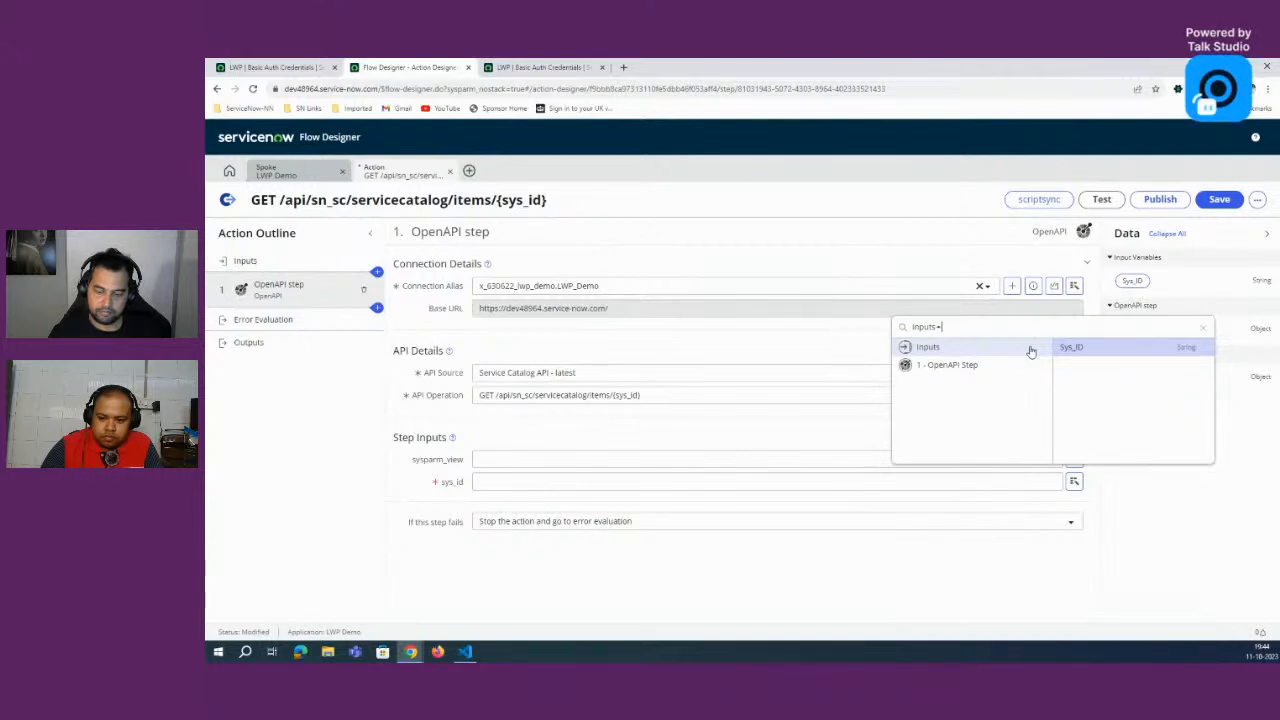
pyautogui.click(1097, 356)
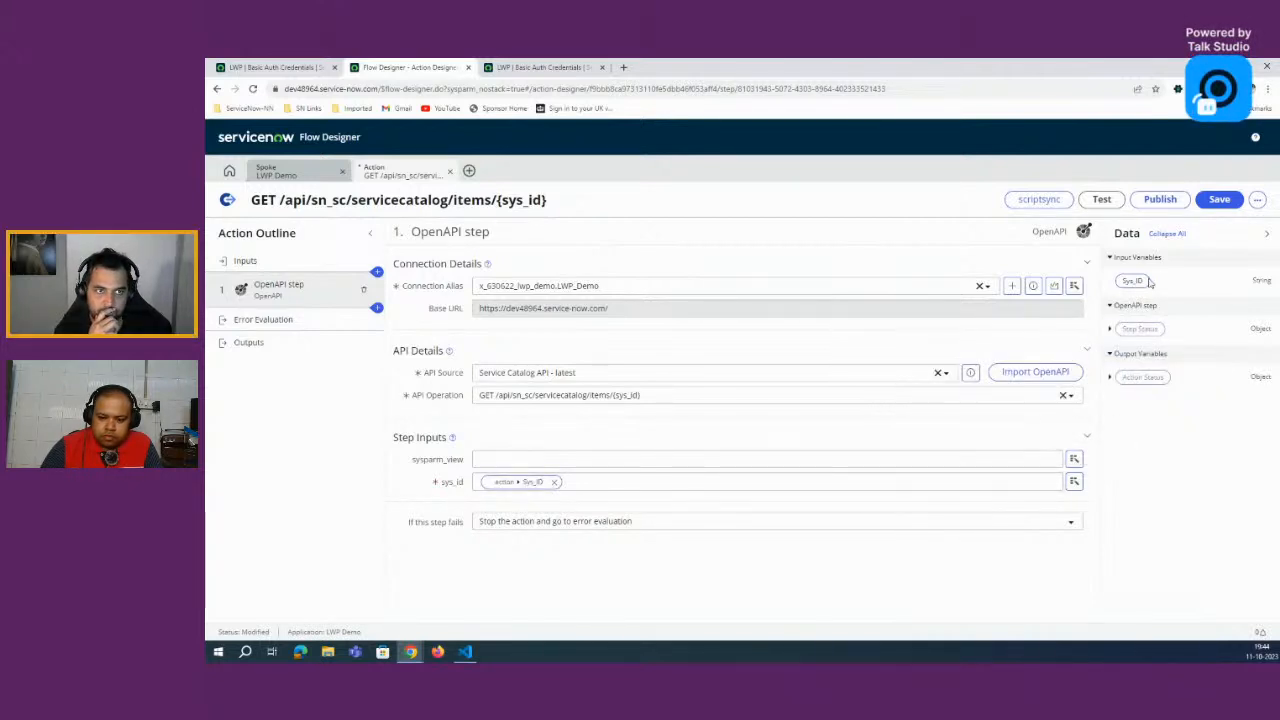
pyautogui.click(1213, 201)
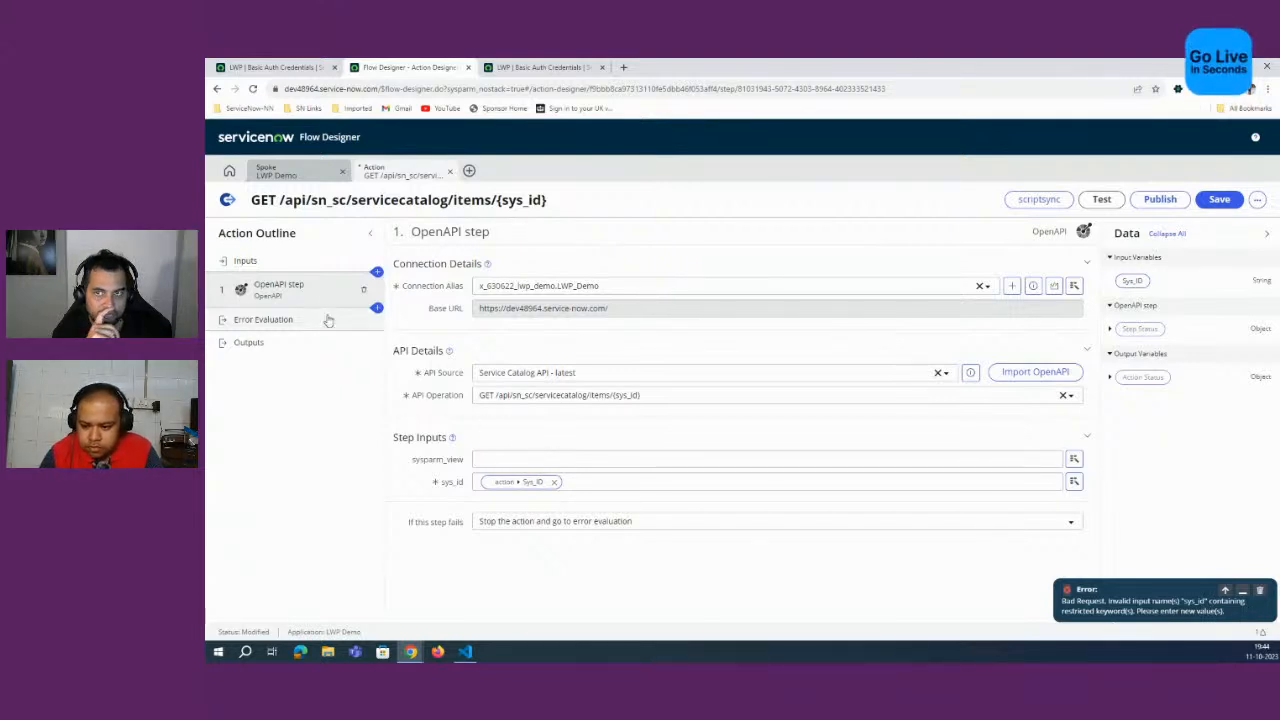
# Step: Change the Sys_ID input's name to lwp_sys_id and save the action
pyautogui.click(250, 261)
pyautogui.click(500, 291)
pyautogui.press('Tab')
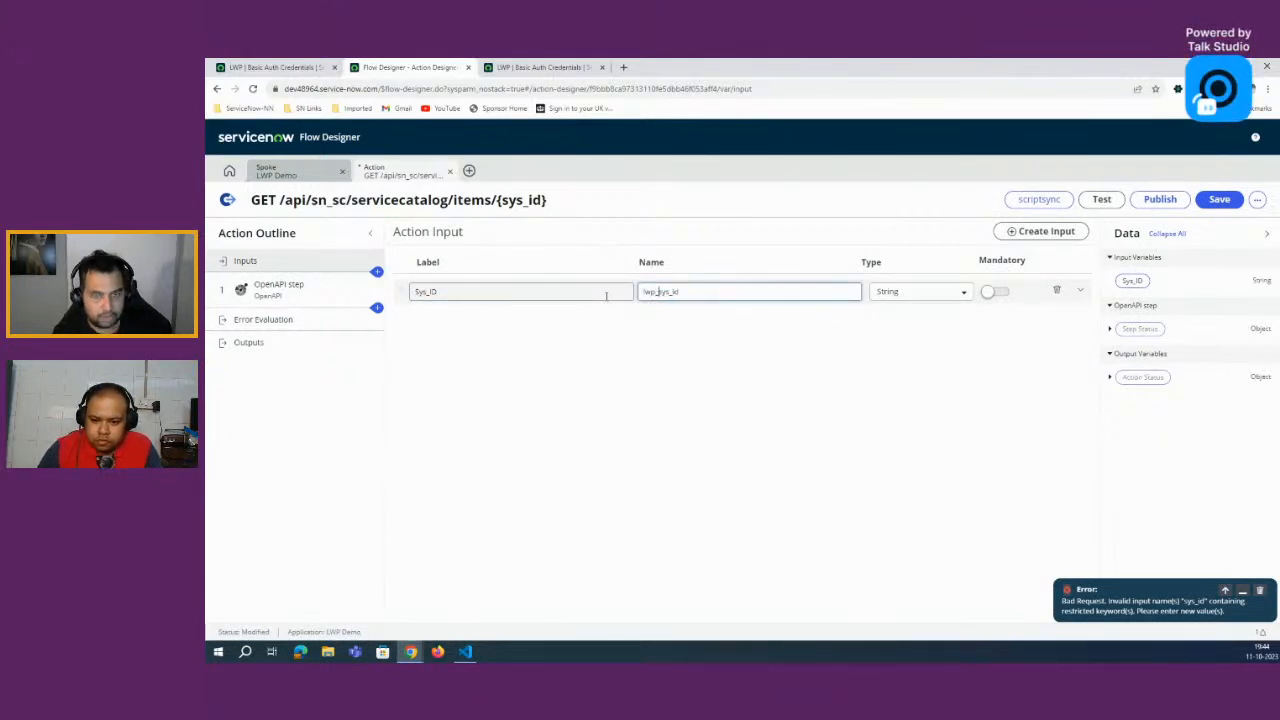
pyautogui.write('lwp_')
pyautogui.click(271, 290)
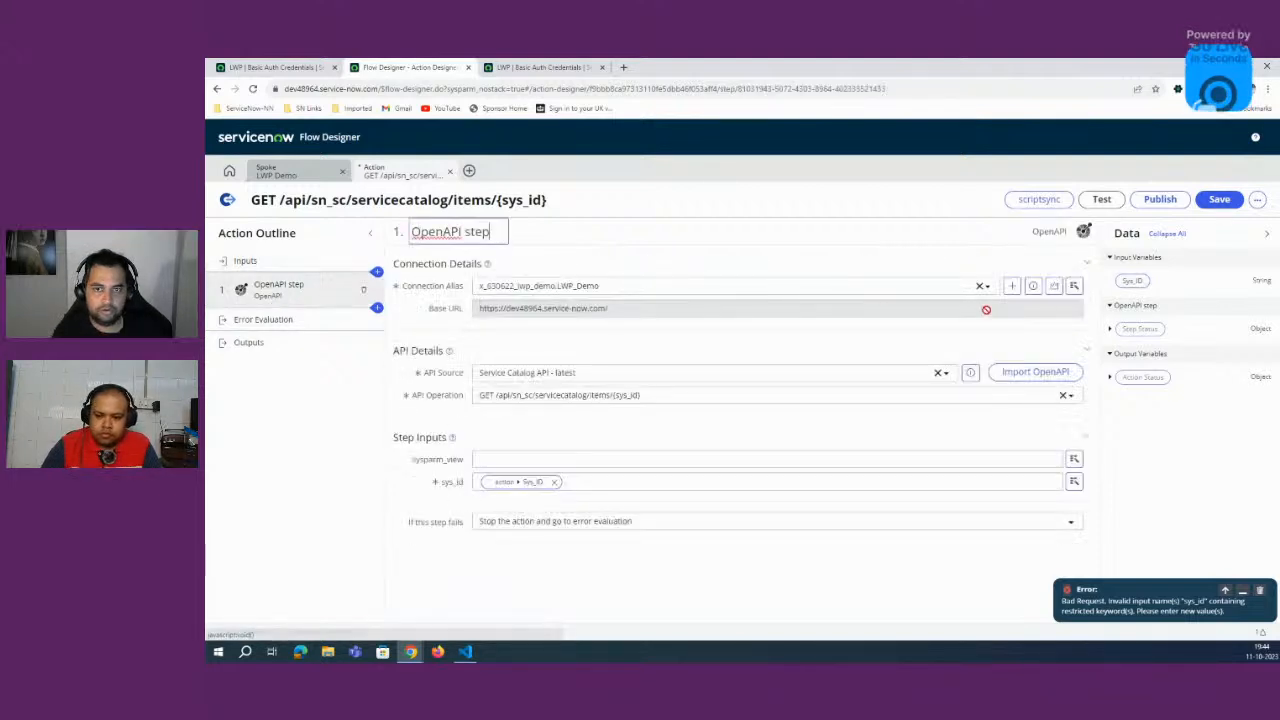
pyautogui.click(1228, 202)
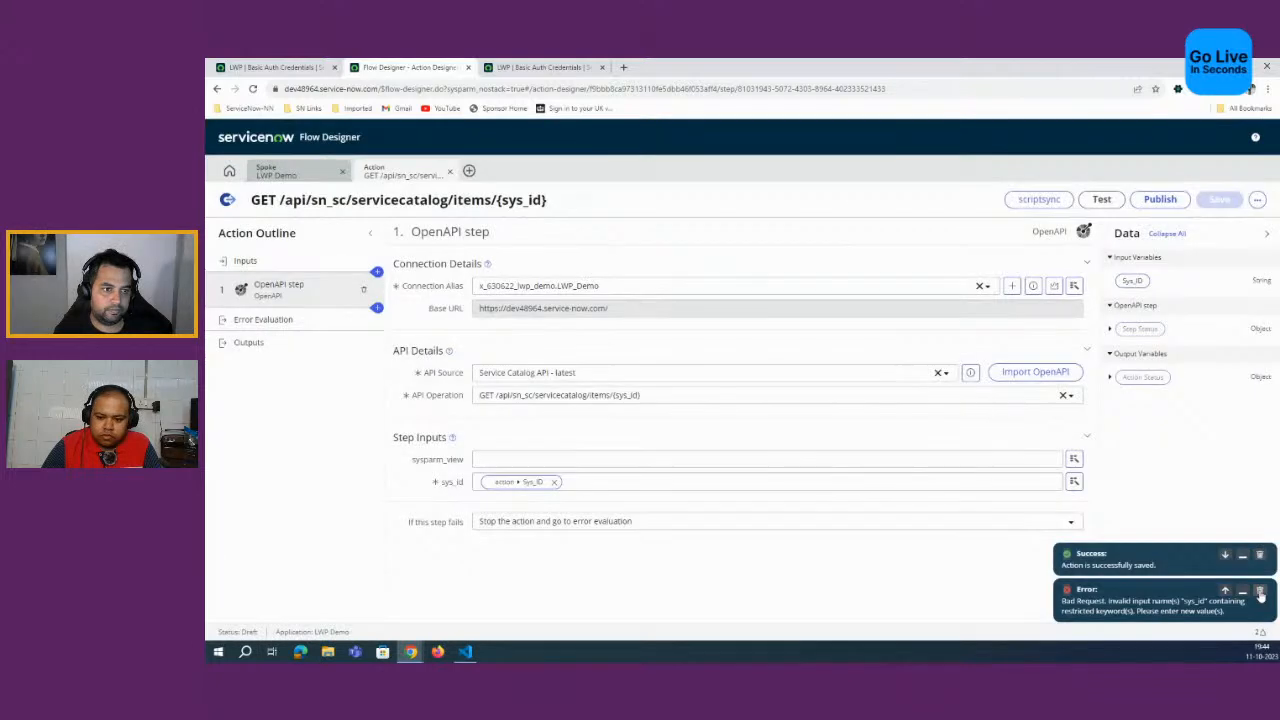
pyautogui.click(1261, 594)
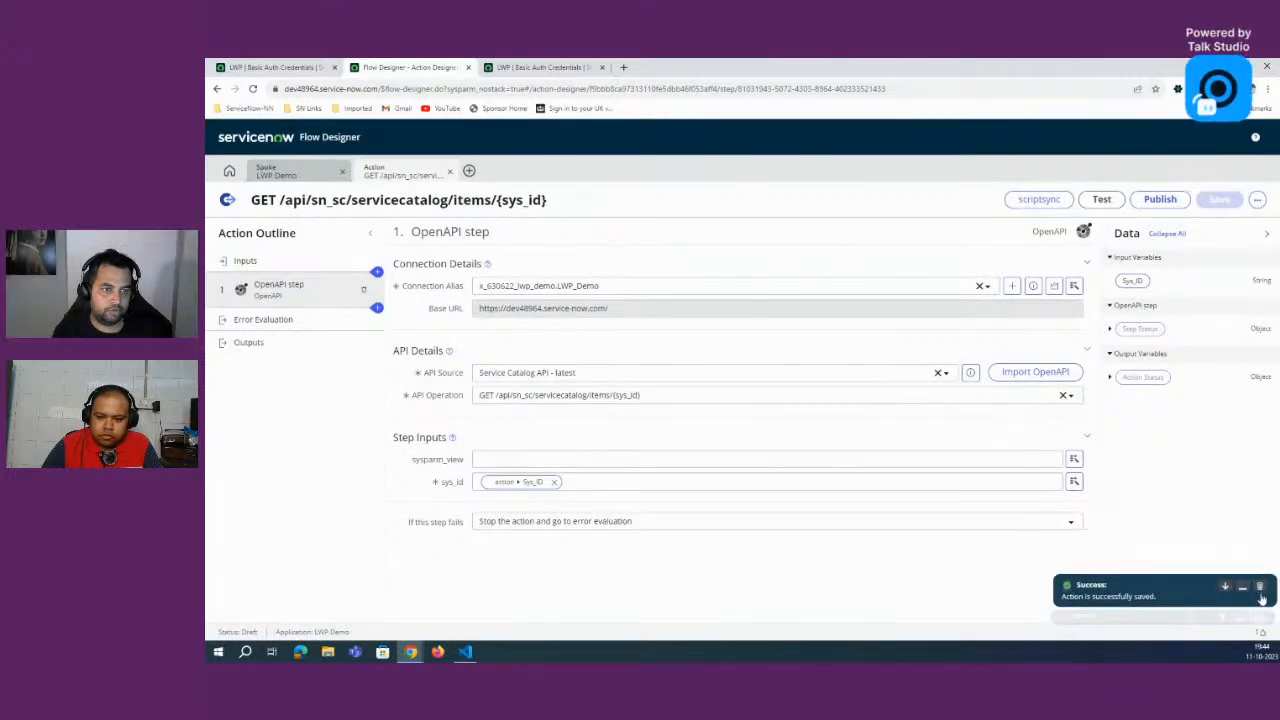
# Step: Dismiss the save notification and publish the GET /api/sn_sc/servicecatalog/items/{sys_id} action
pyautogui.click(1261, 599)
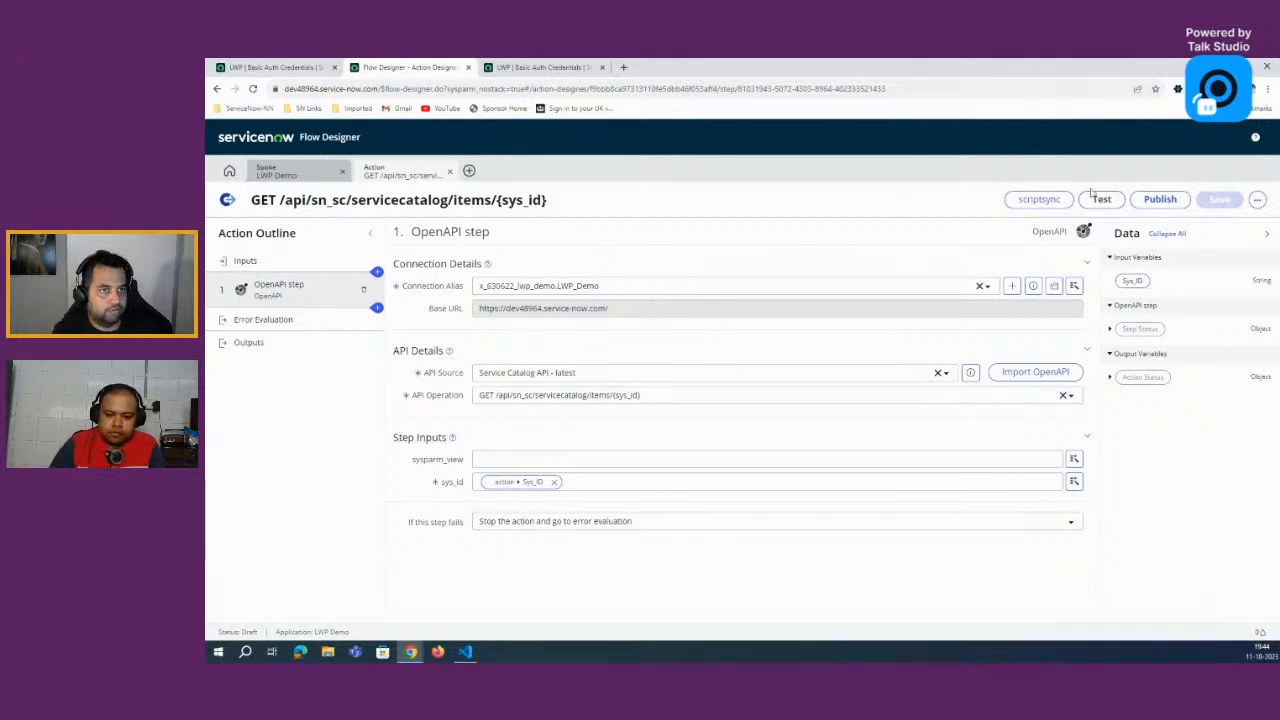
pyautogui.click(1158, 201)
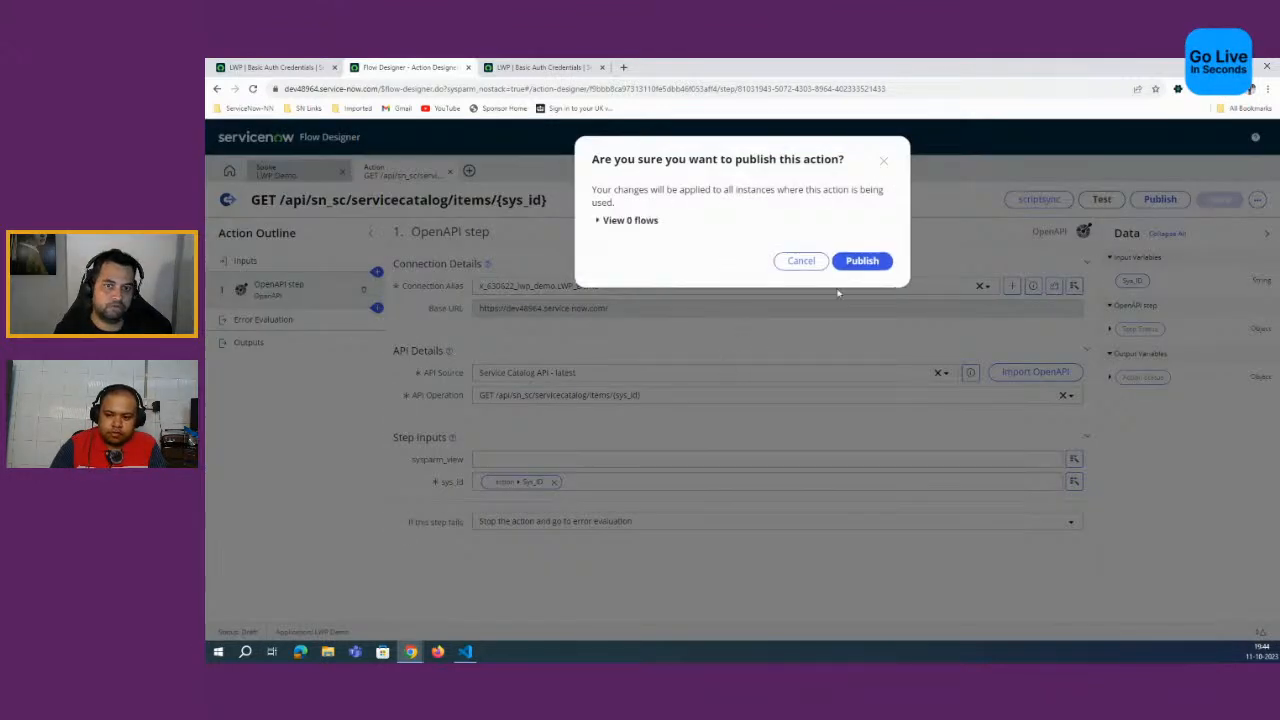
pyautogui.click(861, 258)
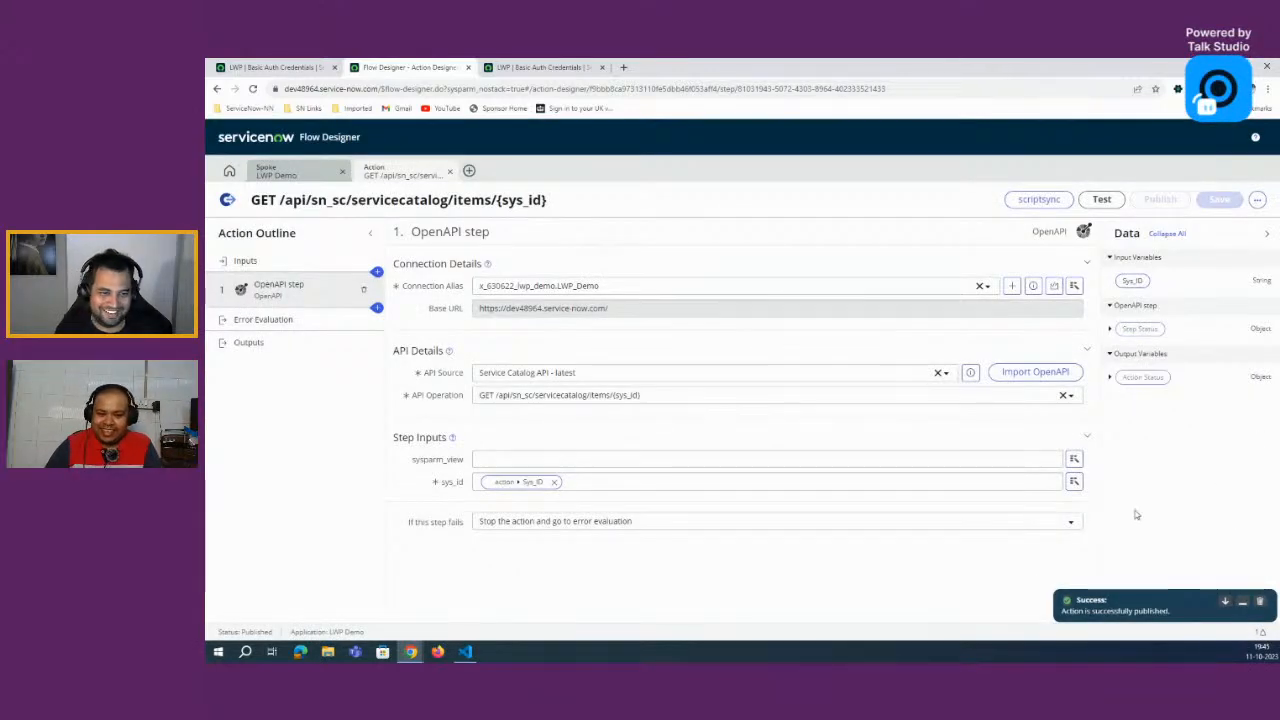
# Step: Check the action's test input, leave the test, and copy the sys_id of the Access catalog item from the Maintain Items list
pyautogui.click(1101, 199)
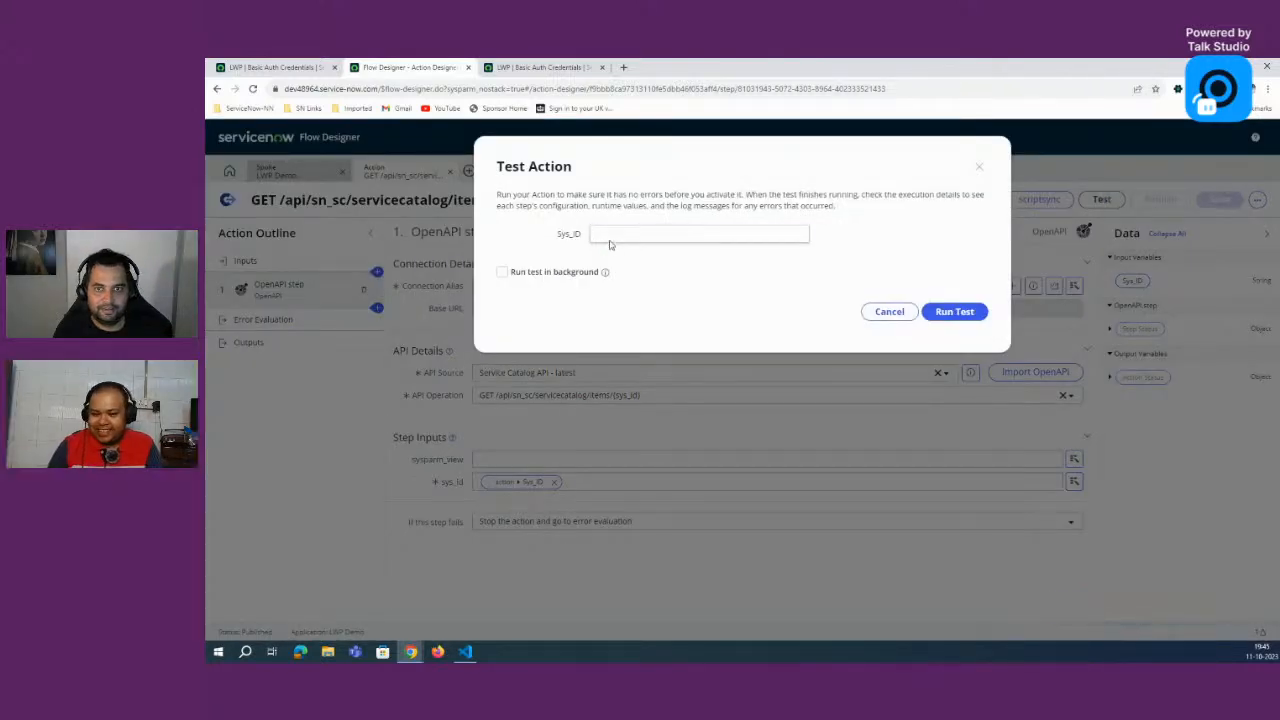
pyautogui.click(889, 311)
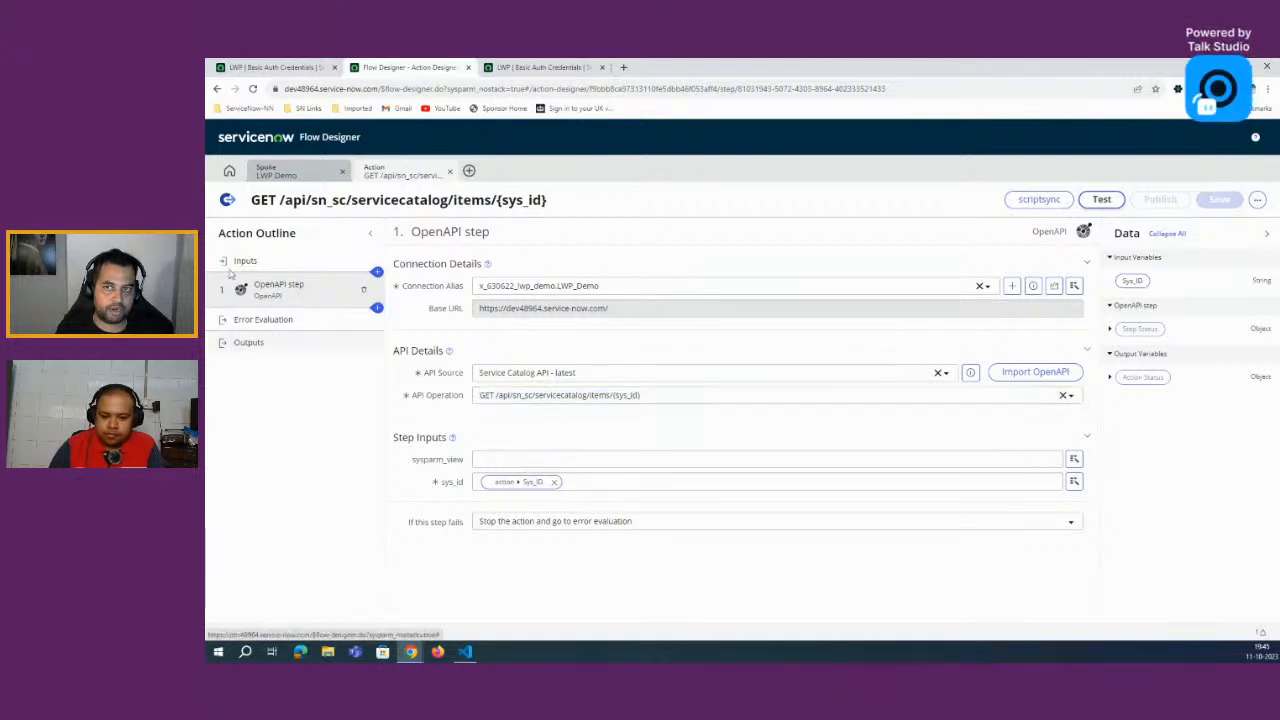
pyautogui.click(270, 67)
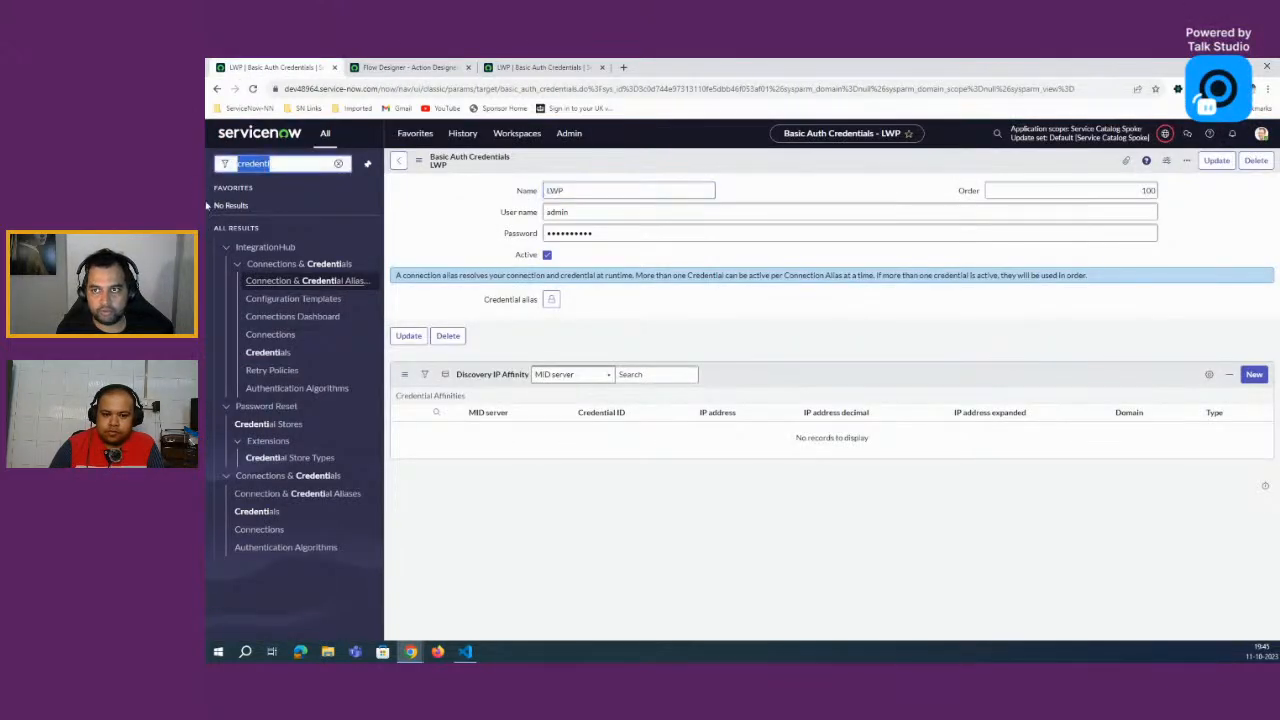
pyautogui.press('BackSpace')
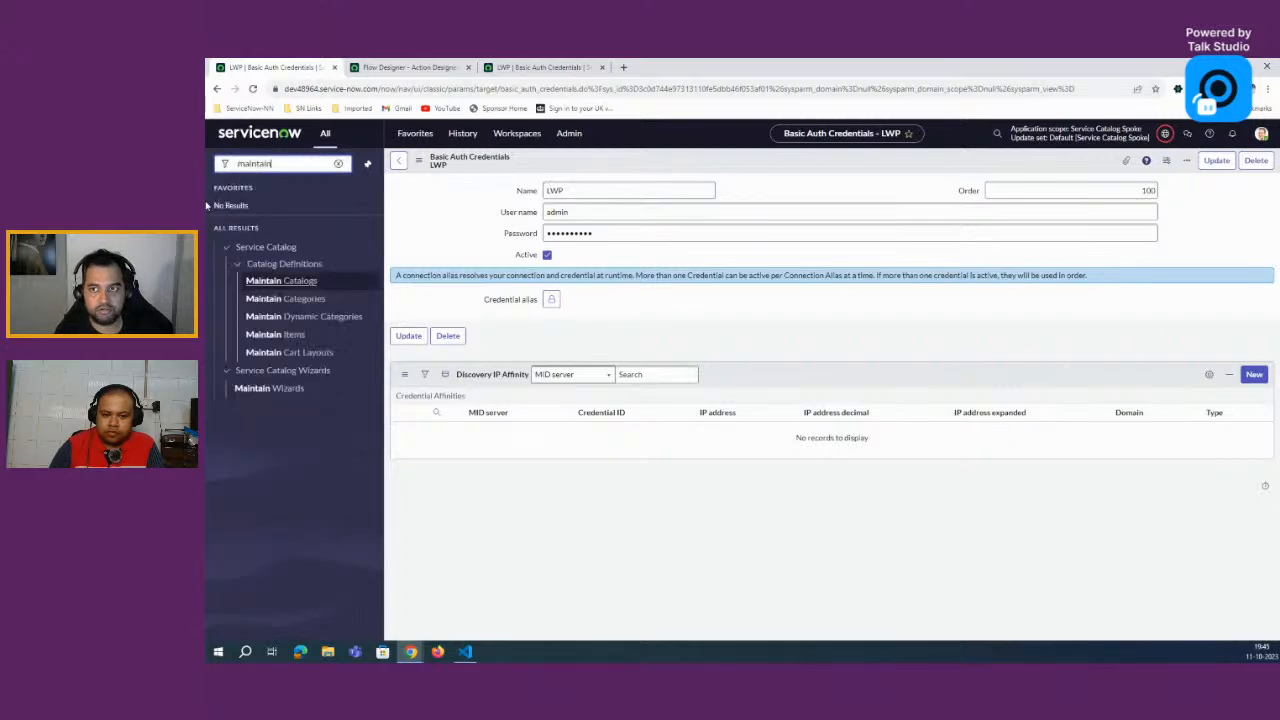
pyautogui.click(258, 283)
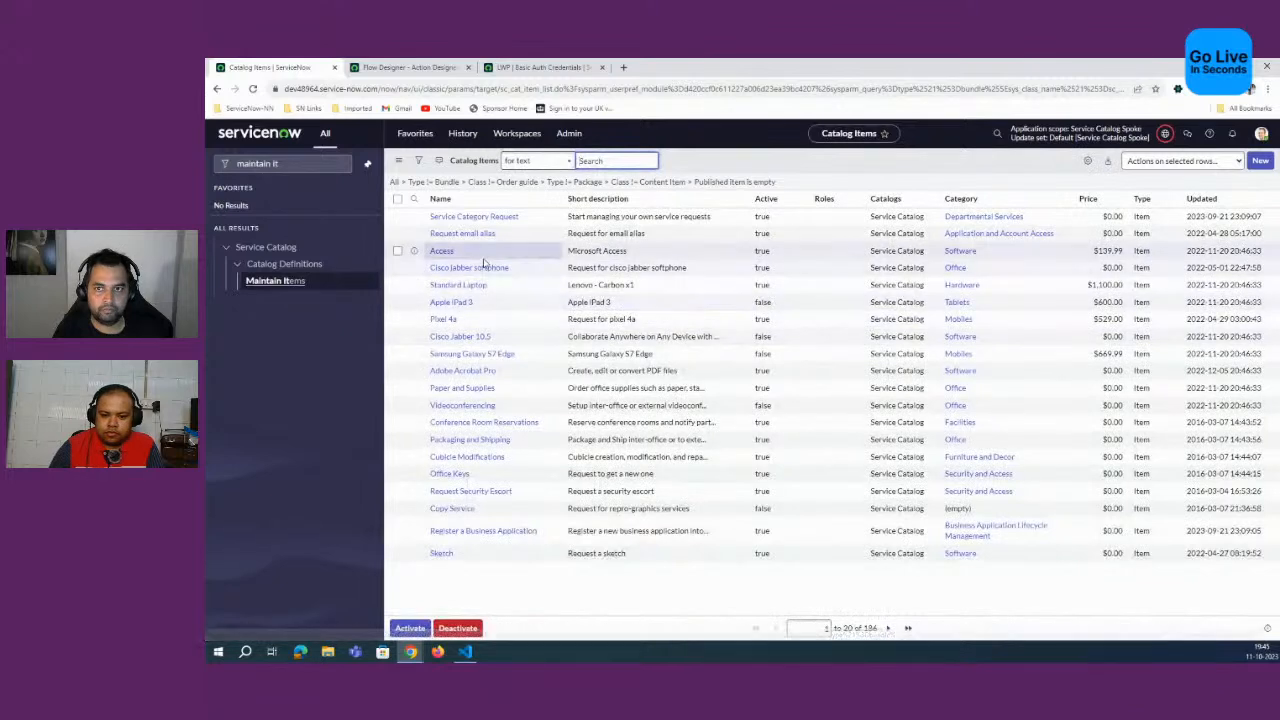
pyautogui.rightClick(444, 252)
pyautogui.click(458, 303)
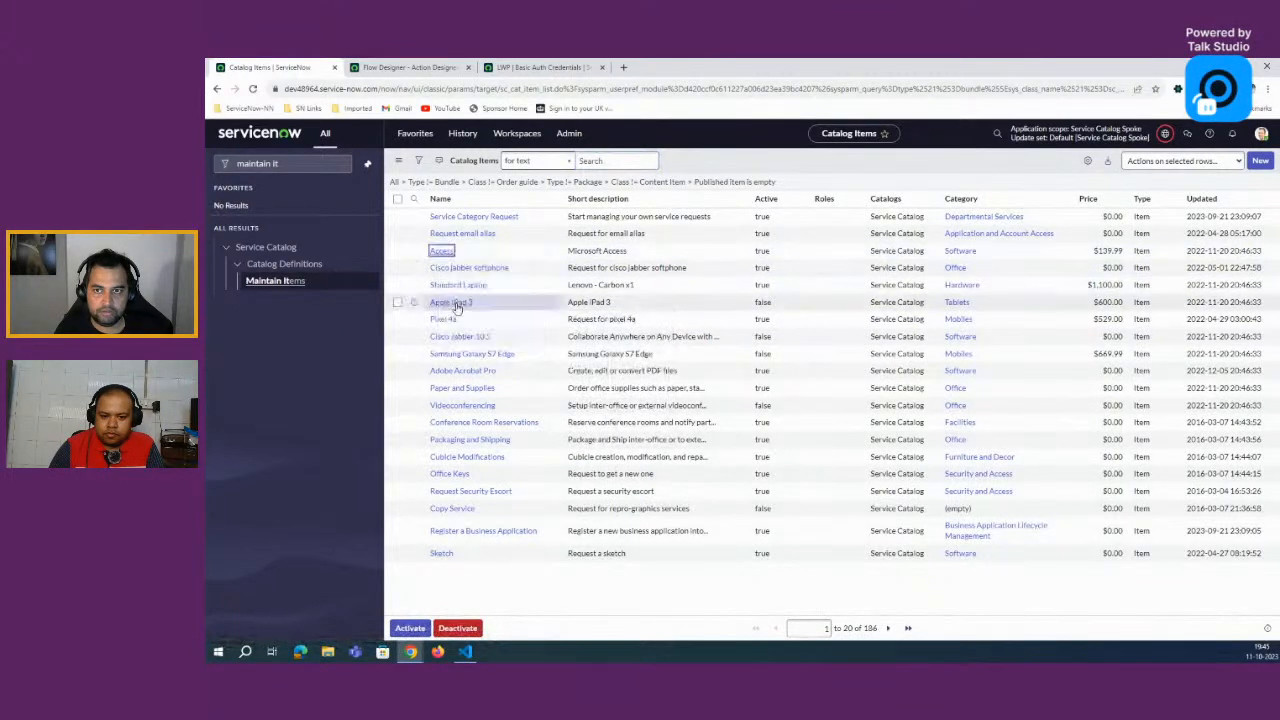
# Step: Test the GET items action in Flow Designer with the copied Access sys_id as Sys_ID and open the execution details
pyautogui.click(405, 67)
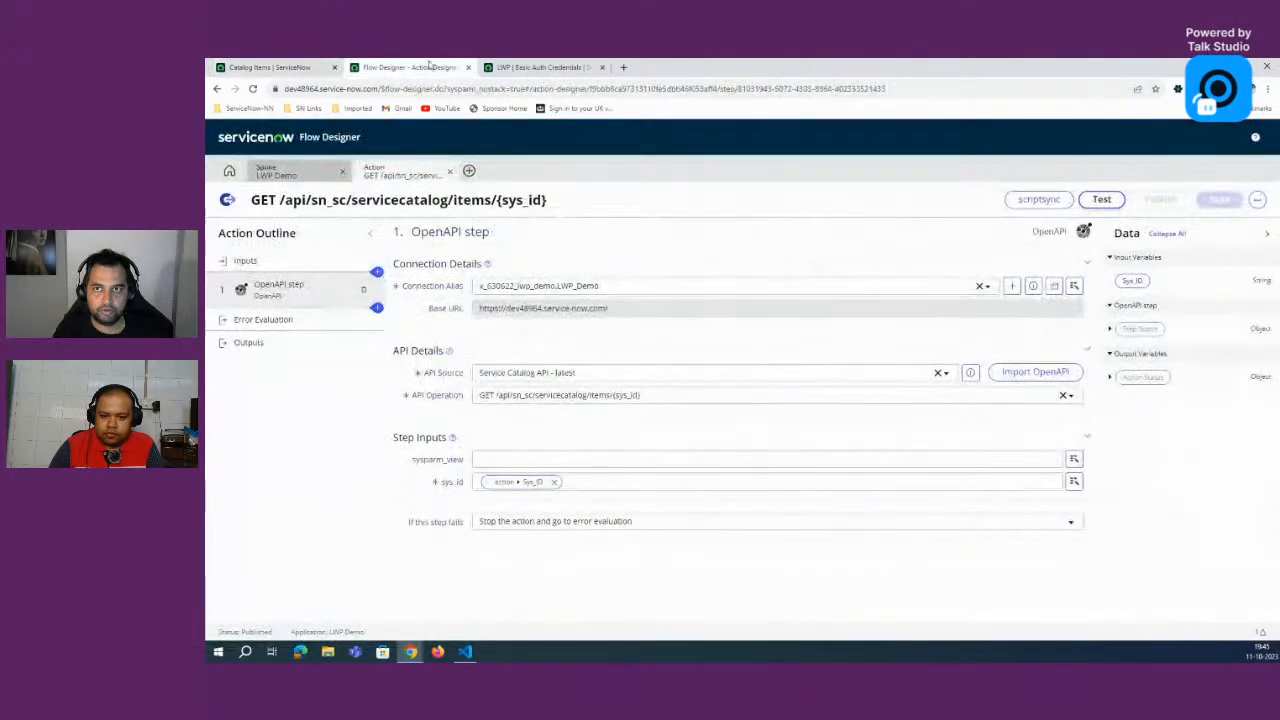
pyautogui.click(1101, 199)
pyautogui.click(720, 243)
pyautogui.hotkey('ctrl', 'v')
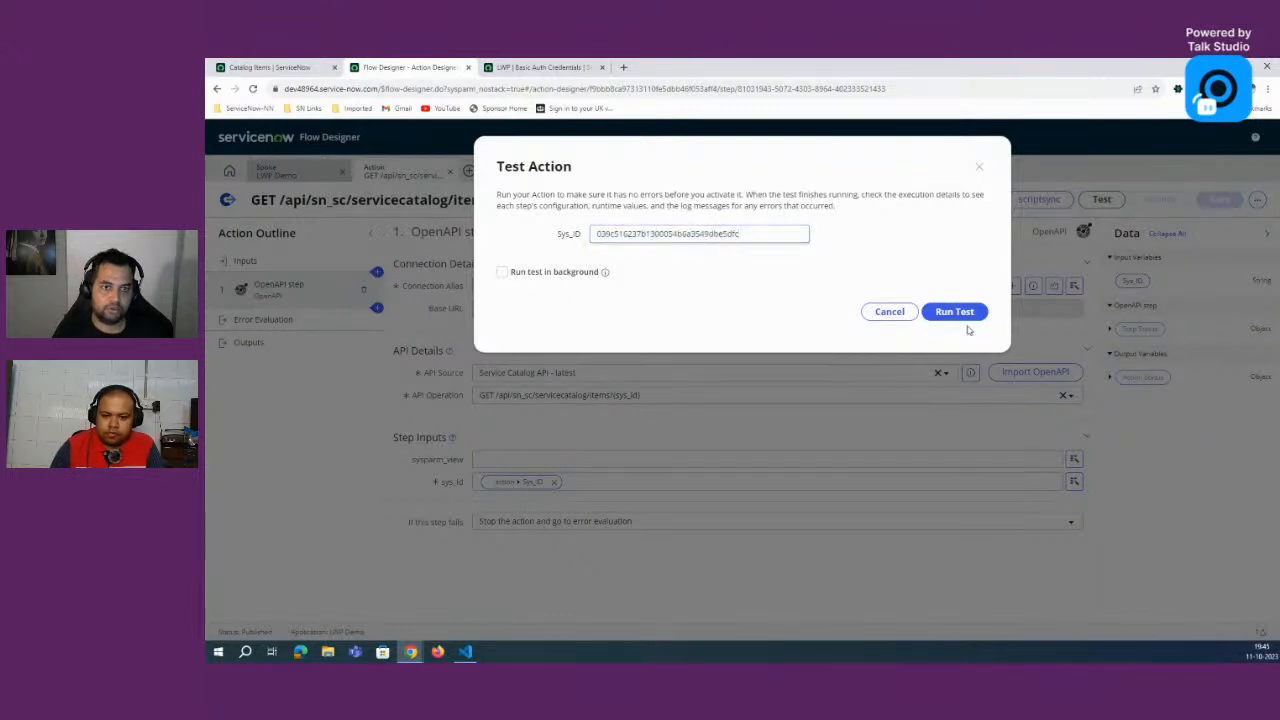
pyautogui.click(954, 311)
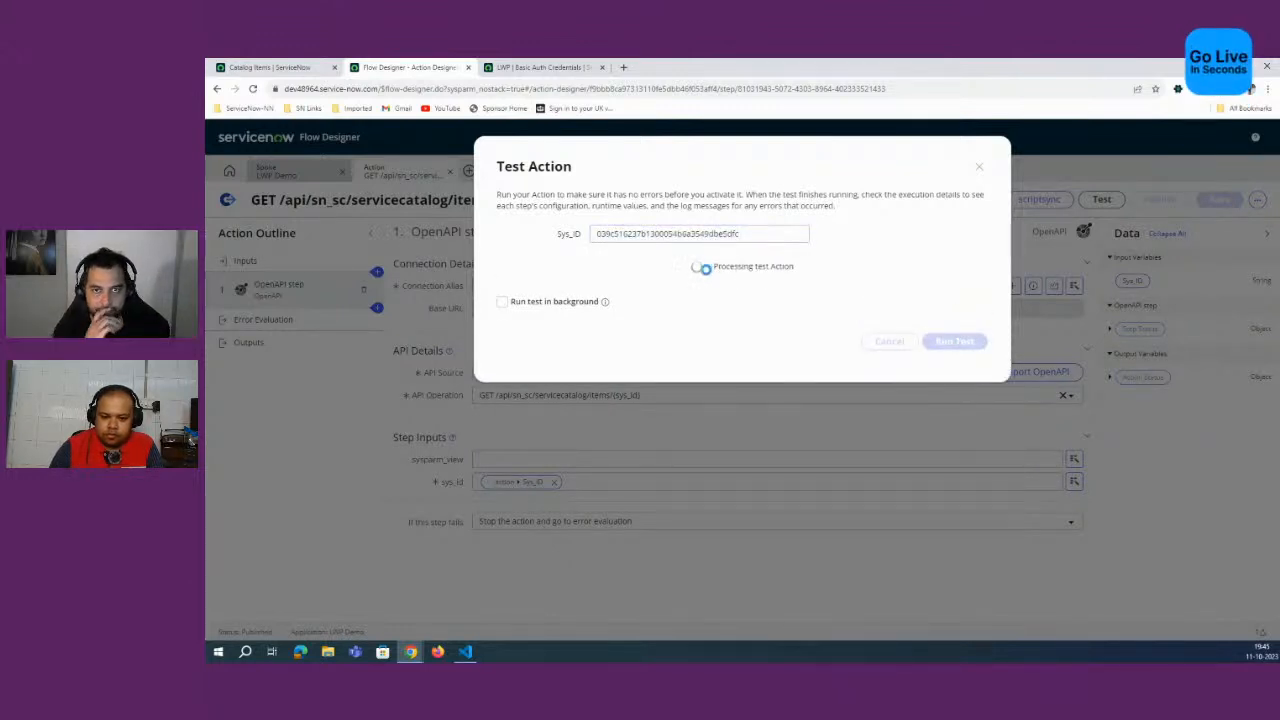
pyautogui.click(697, 268)
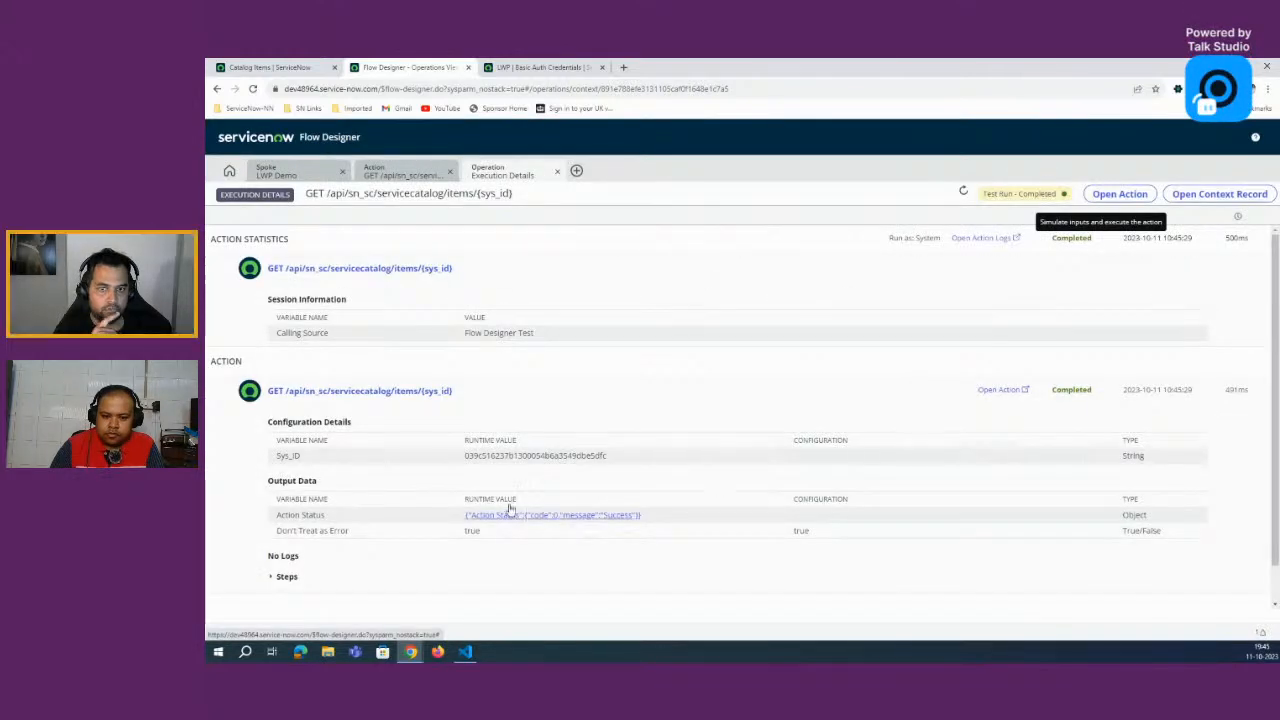
# Step: Expand the steps in the test run's execution details and open the OpenAPI step's Response Body
pyautogui.scroll(-1, 540, 515)
pyautogui.click(278, 537)
pyautogui.scroll(-5, 480, 480)
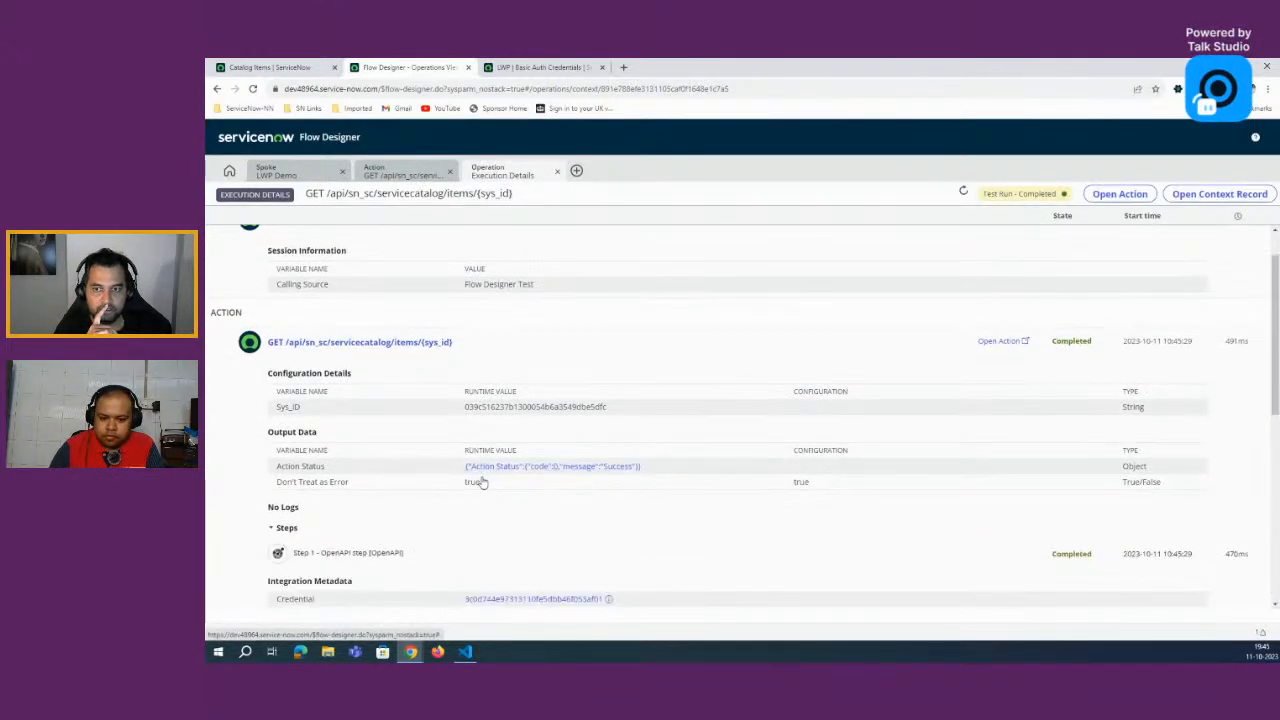
pyautogui.scroll(-3, 482, 480)
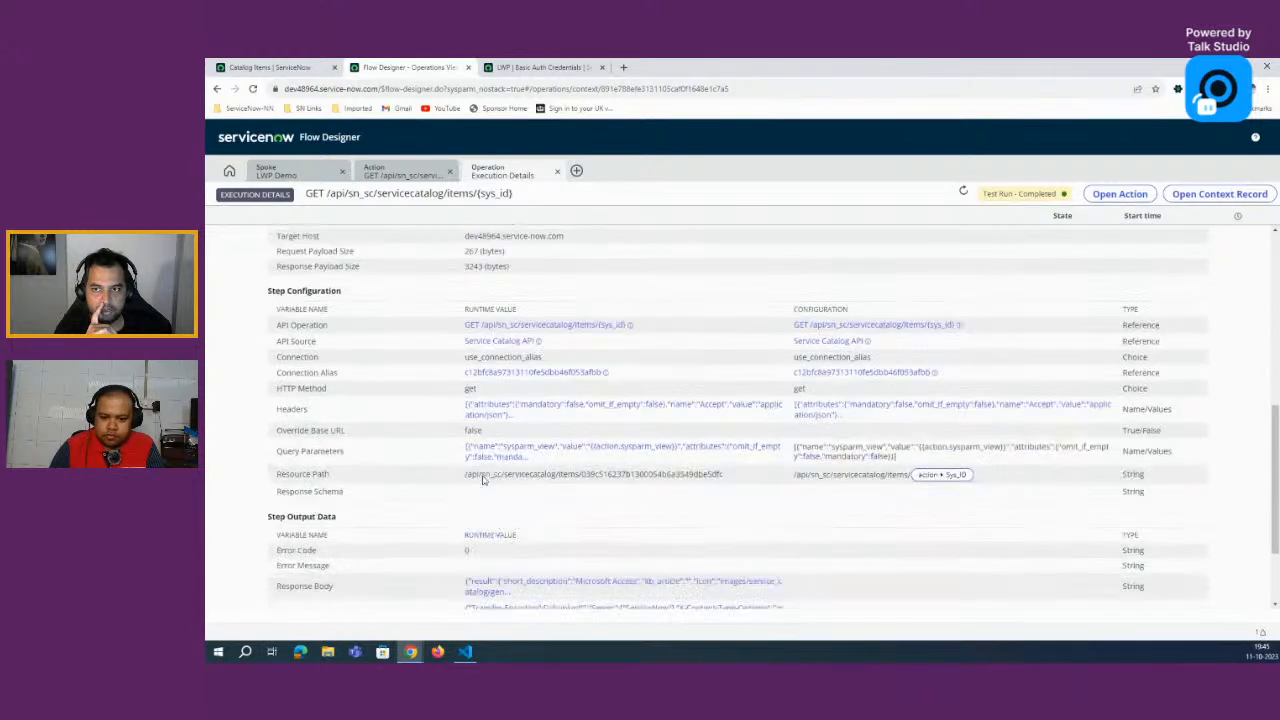
pyautogui.scroll(-2, 483, 480)
pyautogui.click(482, 470)
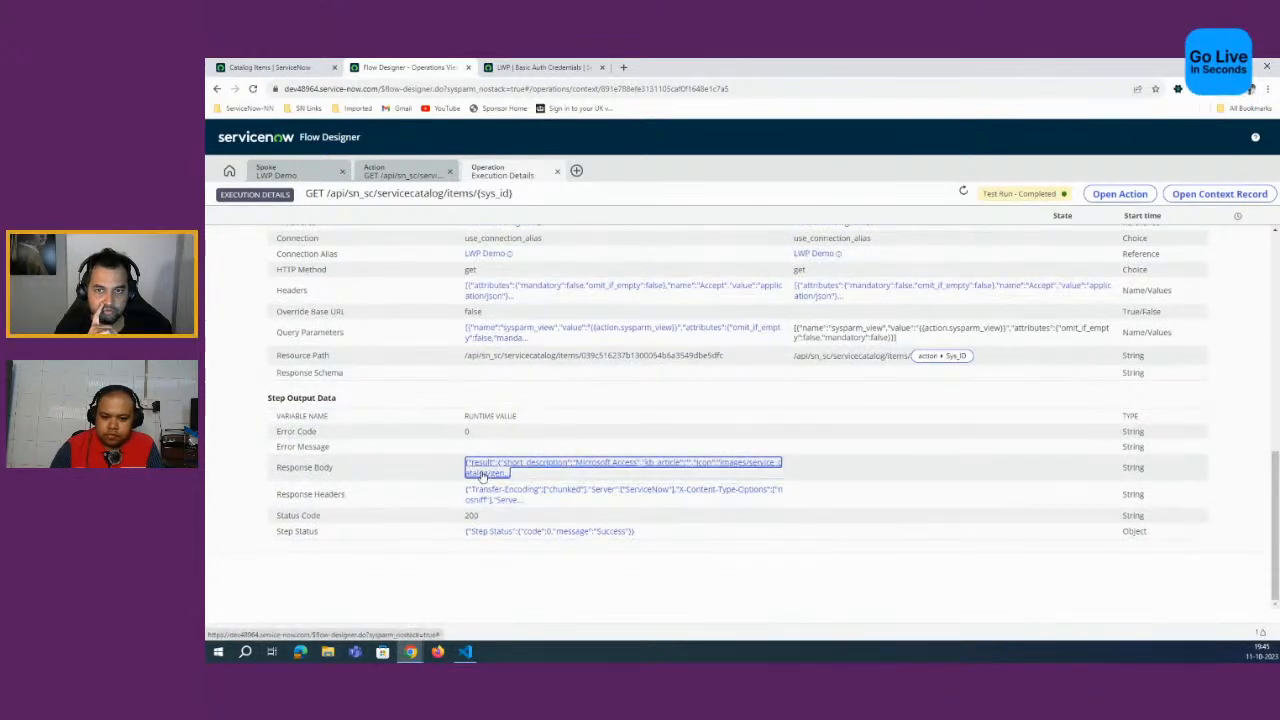
# Step: Examine the response body's short description as code and as rendered HTML, and close the execution details
pyautogui.moveTo(1094, 321); pyautogui.dragTo(372, 227)
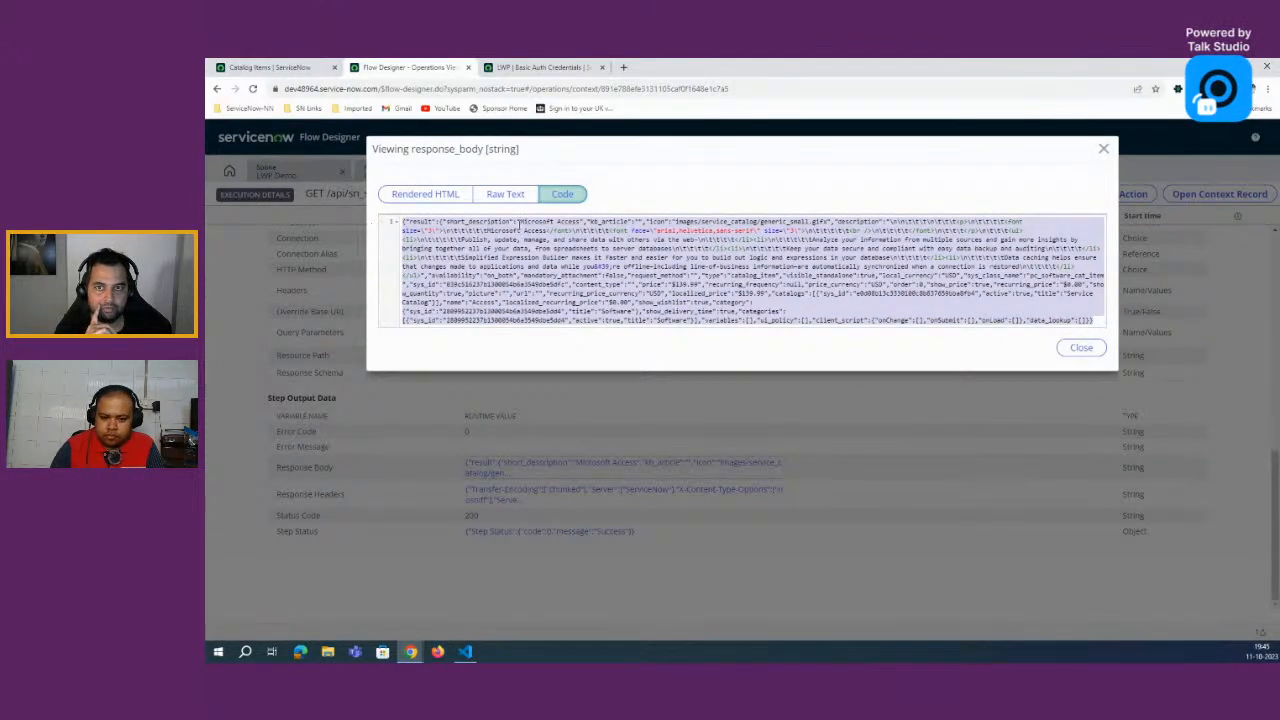
pyautogui.moveTo(520, 220); pyautogui.dragTo(583, 220)
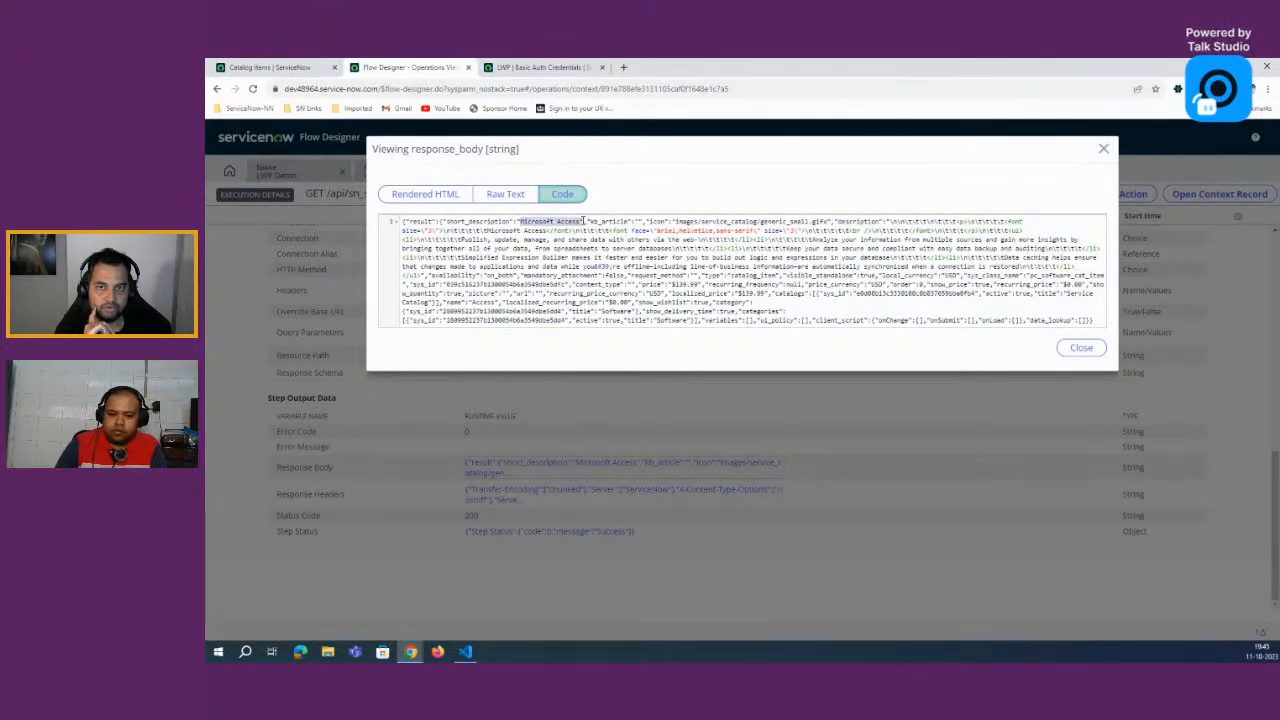
pyautogui.click(445, 194)
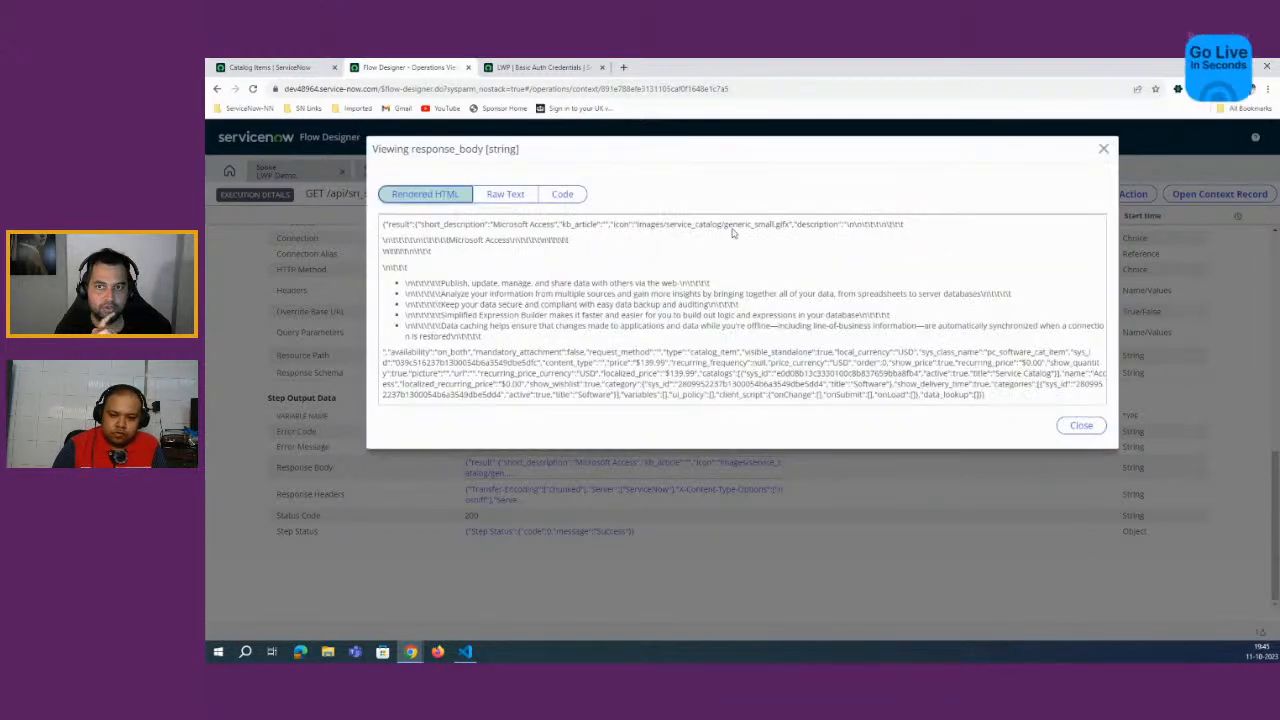
pyautogui.click(1103, 149)
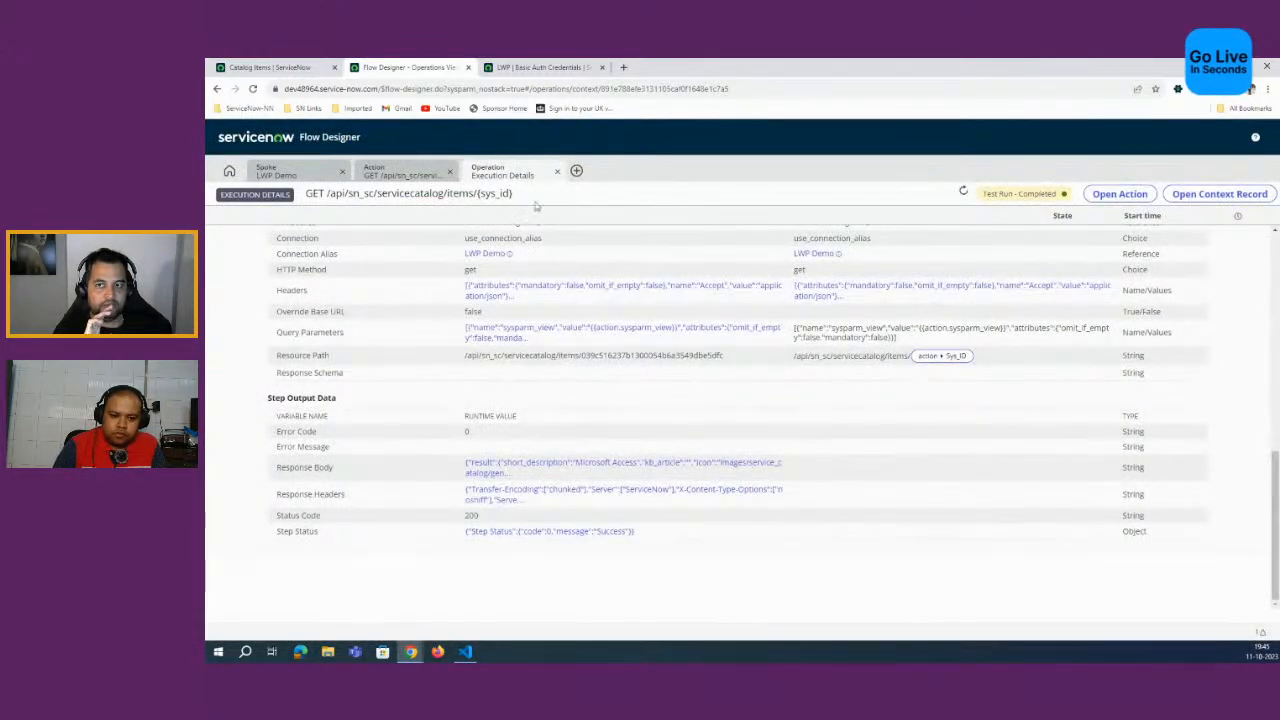
pyautogui.click(557, 172)
pyautogui.click(886, 349)
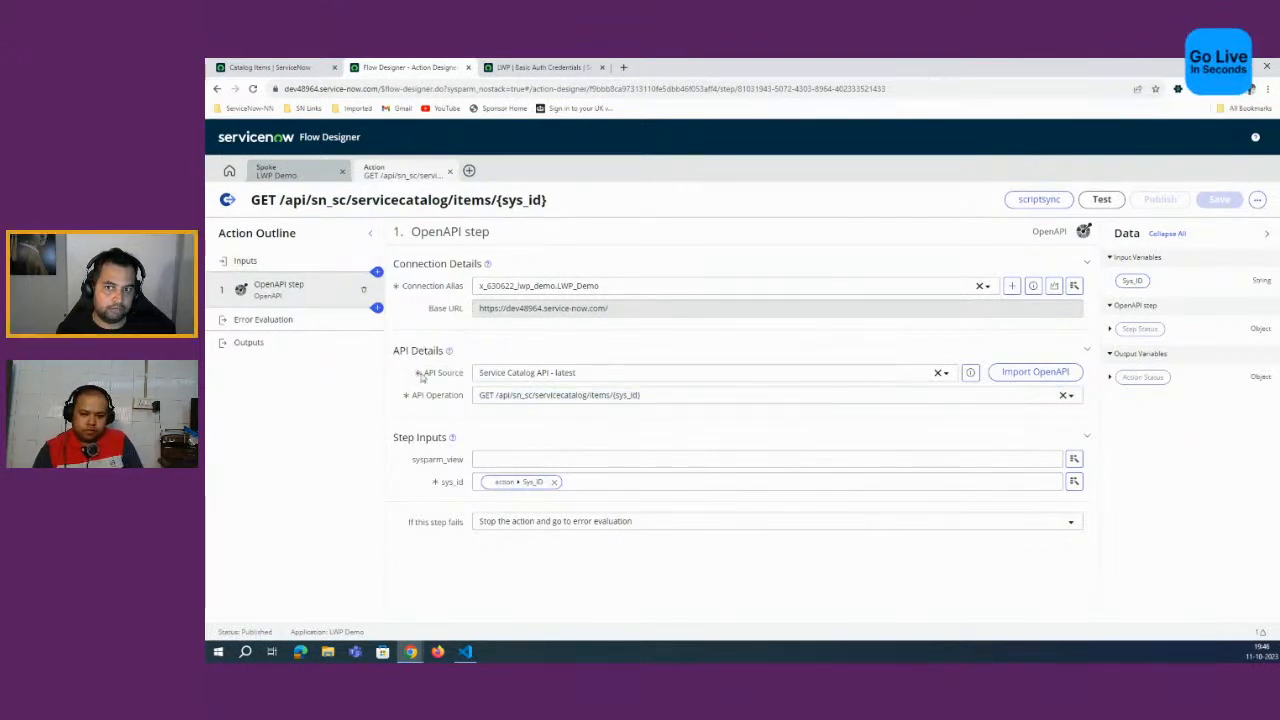
# Step: Look at the OpenAPI step's API Source choices and the Import OpenAPI Specification form, then cancel the import
pyautogui.click(612, 374)
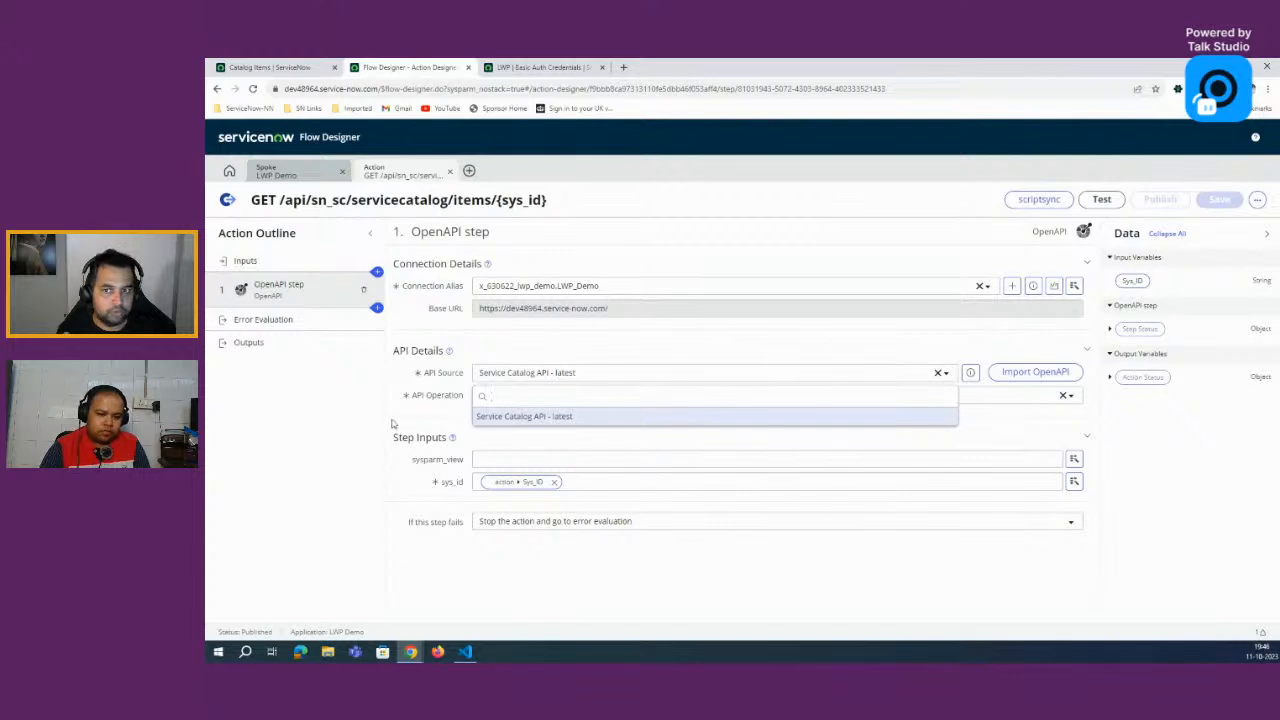
pyautogui.click(520, 416)
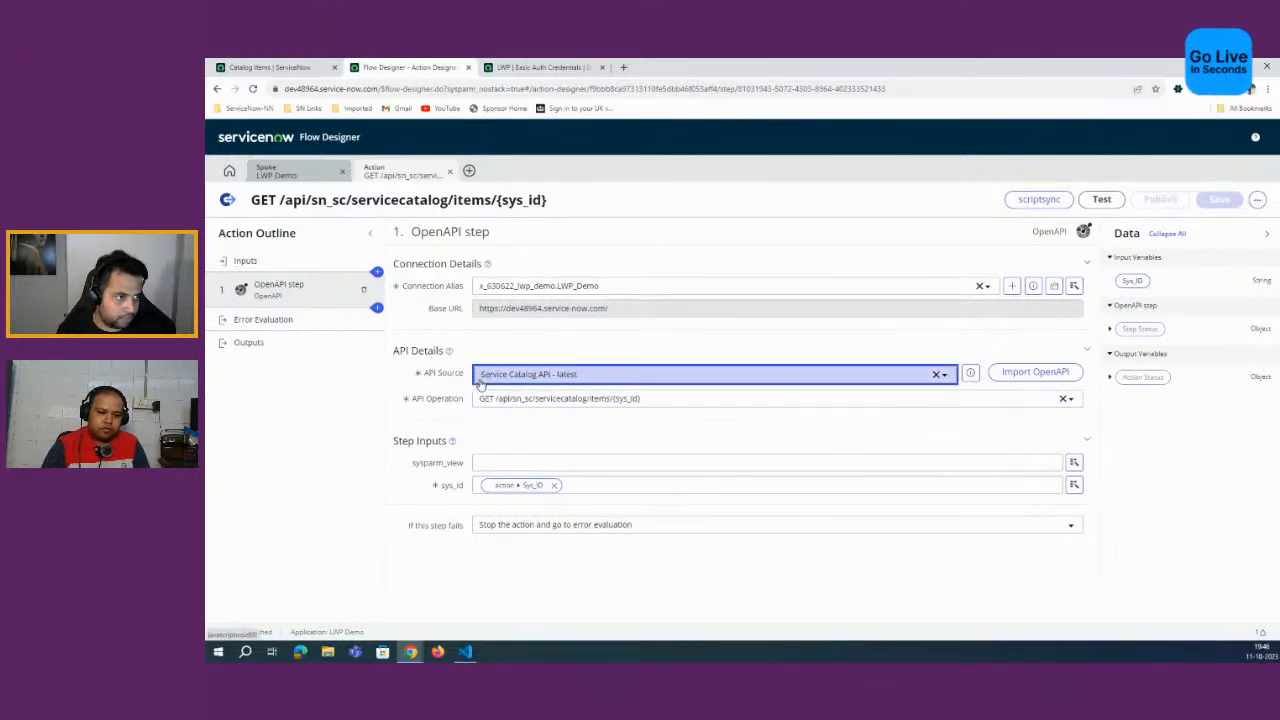
pyautogui.click(1022, 373)
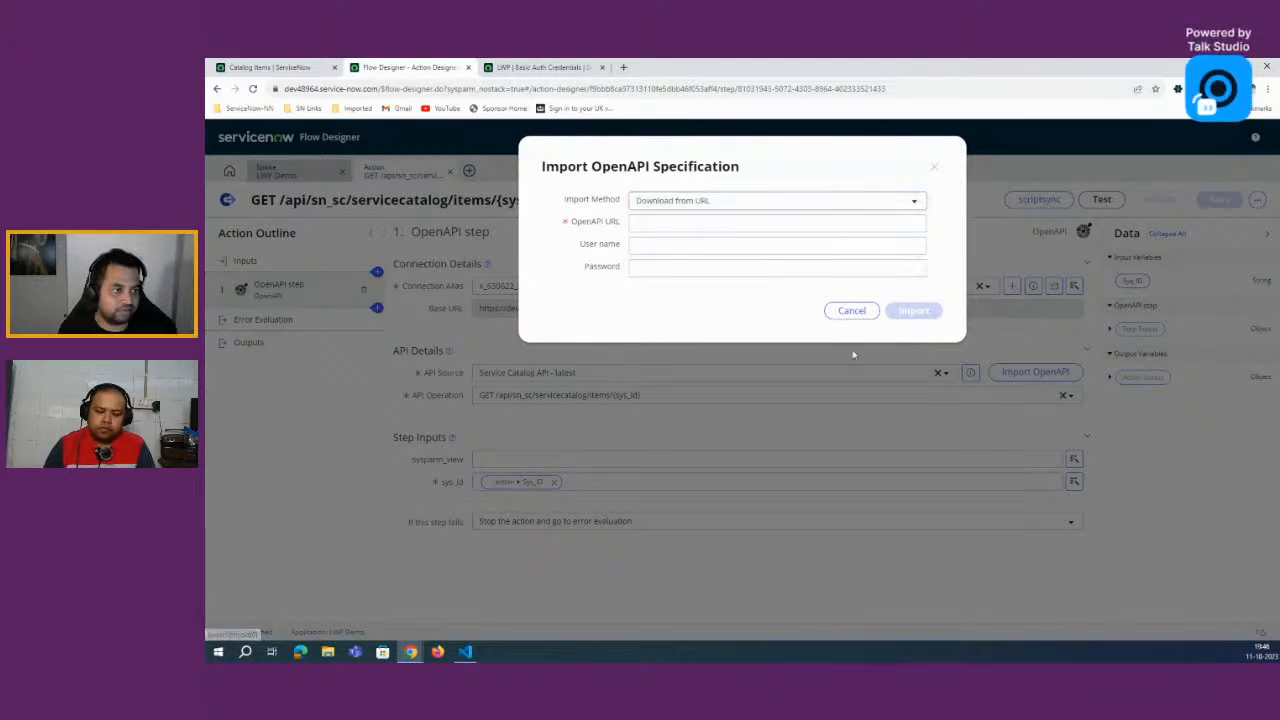
pyautogui.click(851, 310)
# Step: Add a second OpenAPI step after the first one in the action outline
pyautogui.click(377, 309)
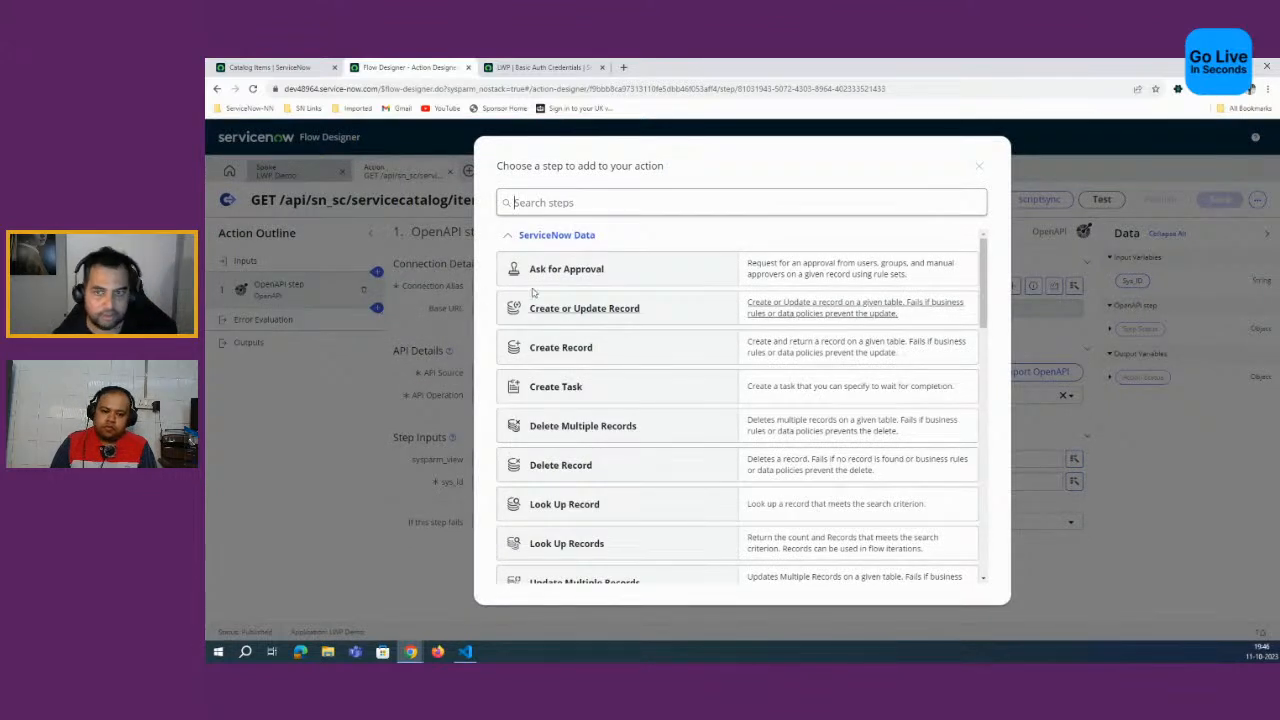
pyautogui.click(553, 202)
pyautogui.write('open')
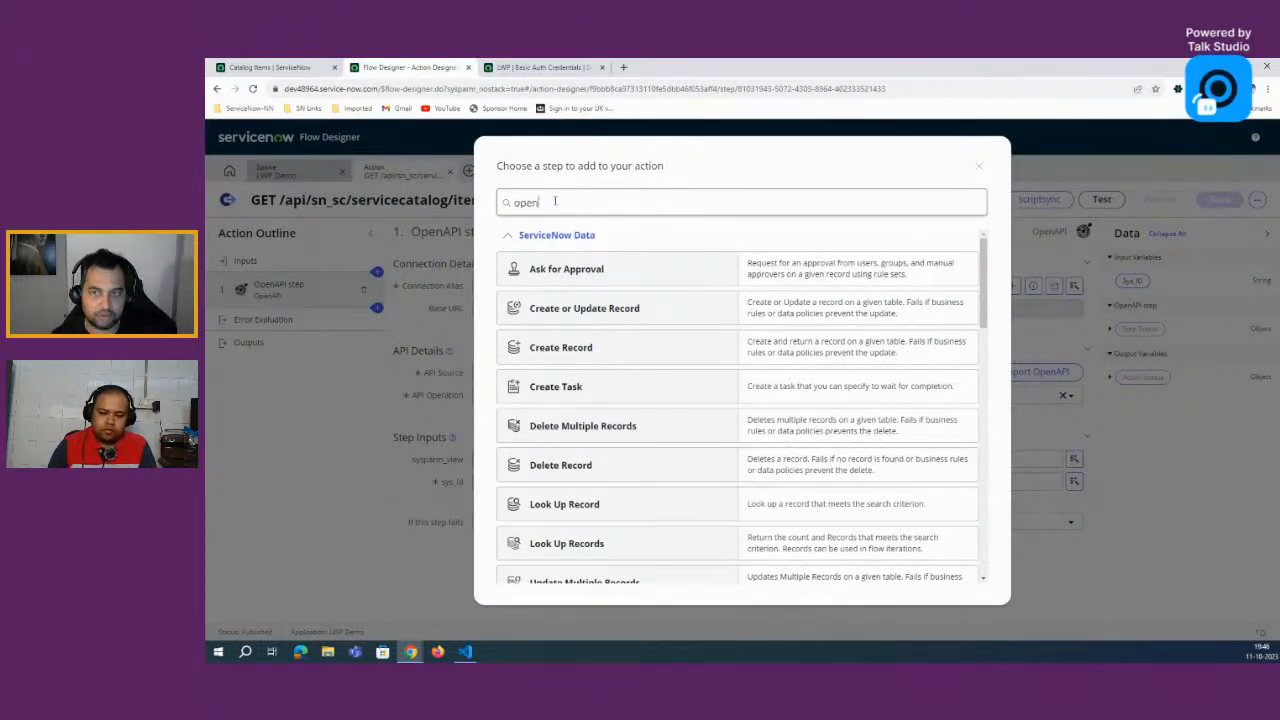
pyautogui.click(548, 290)
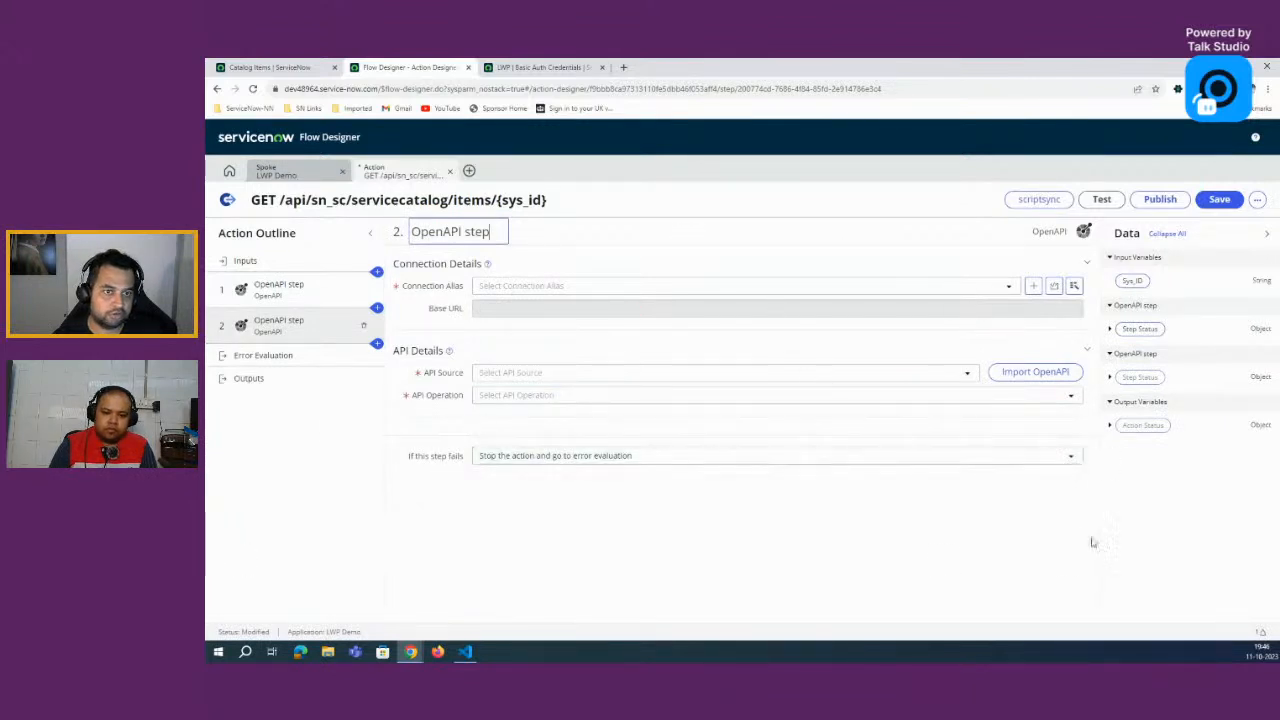
# Step: View the OpenAPI import methods for the second step, including Manually Populate OpenAPI Content, and cancel the import
pyautogui.click(1035, 372)
pyautogui.click(784, 203)
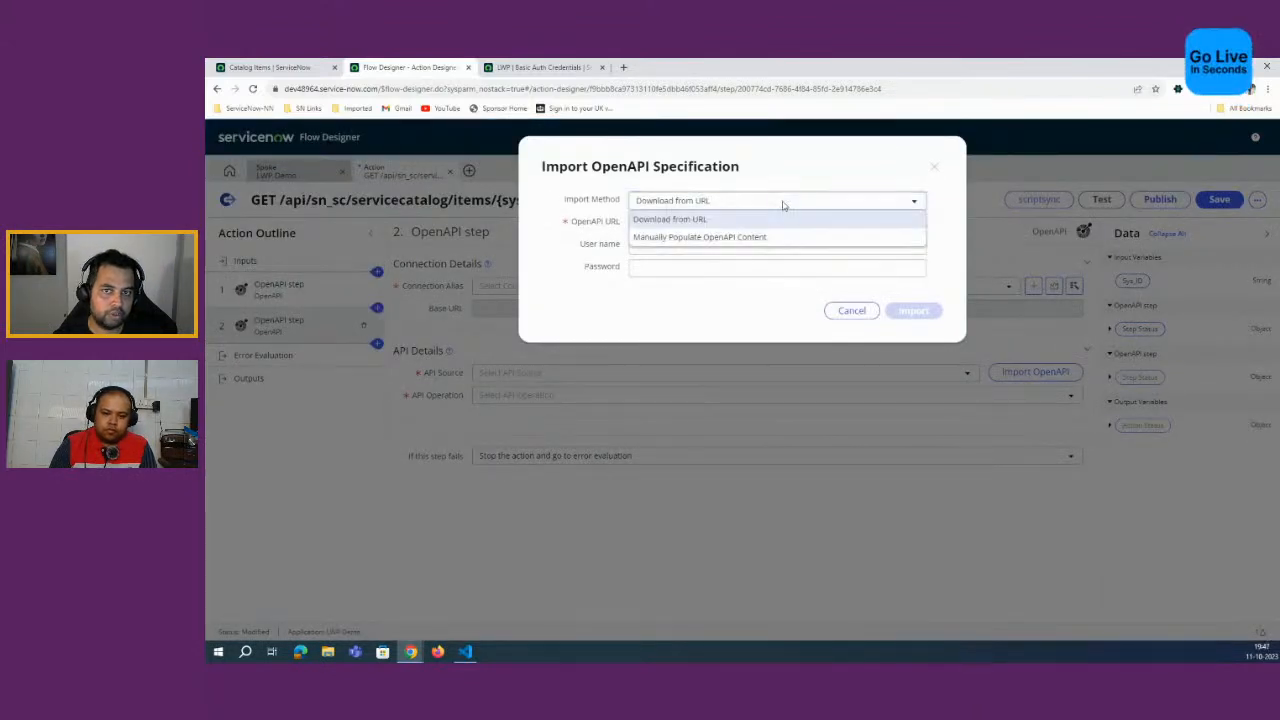
pyautogui.click(715, 240)
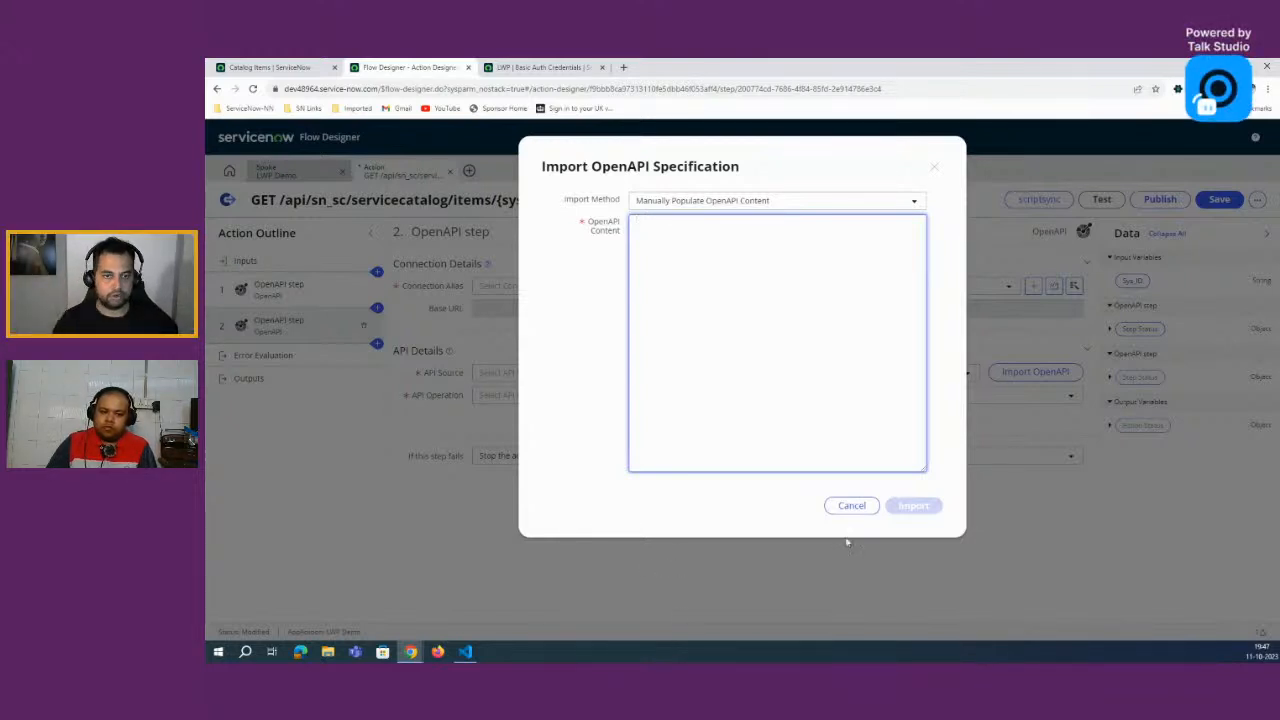
pyautogui.click(848, 507)
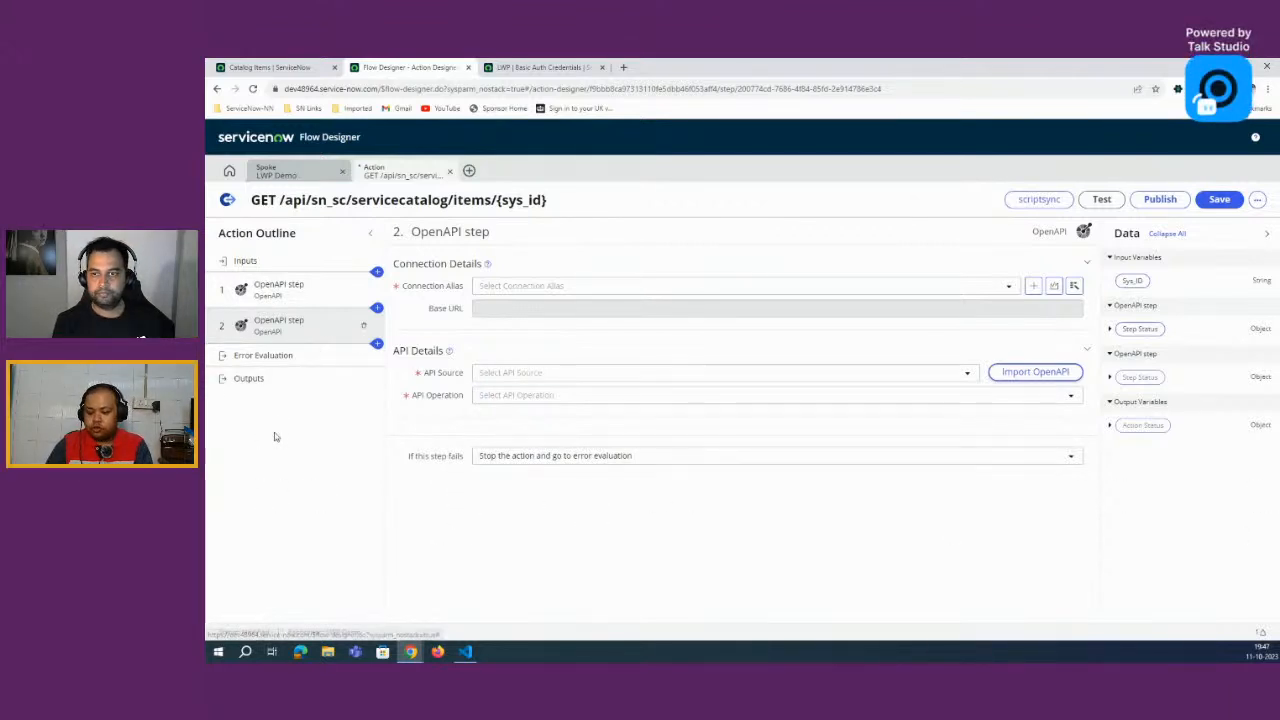
# Step: Delete the second OpenAPI step and reopen the first OpenAPI step
pyautogui.click(363, 326)
pyautogui.click(838, 238)
pyautogui.click(285, 287)
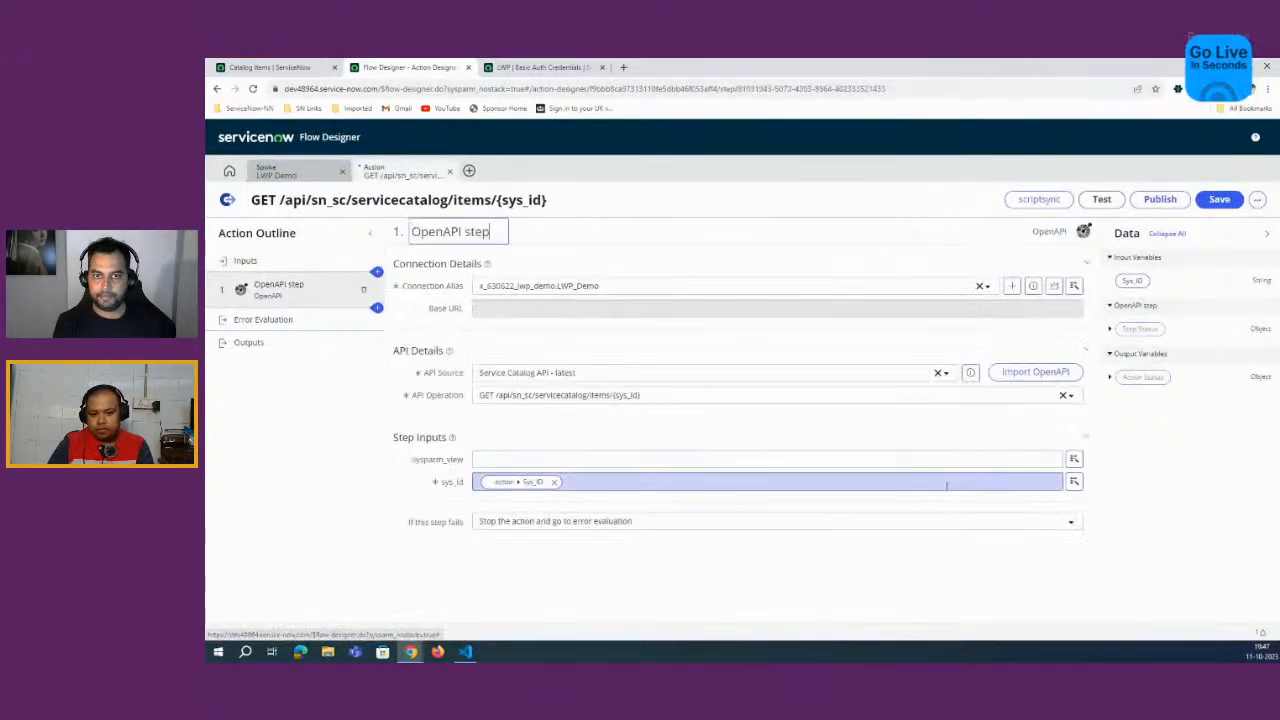
pyautogui.click(1163, 524)
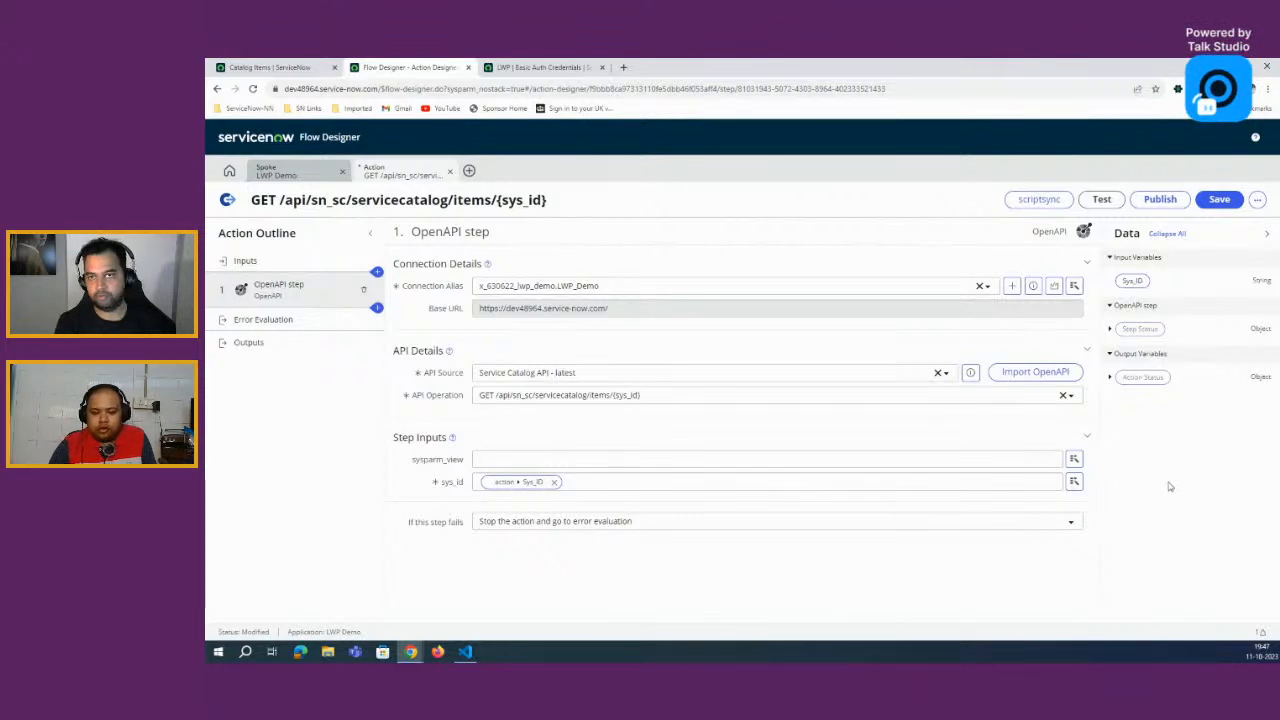
# Step: Create a Data Stream action named LWP Demo DS in the LWP Demo application
pyautogui.click(470, 172)
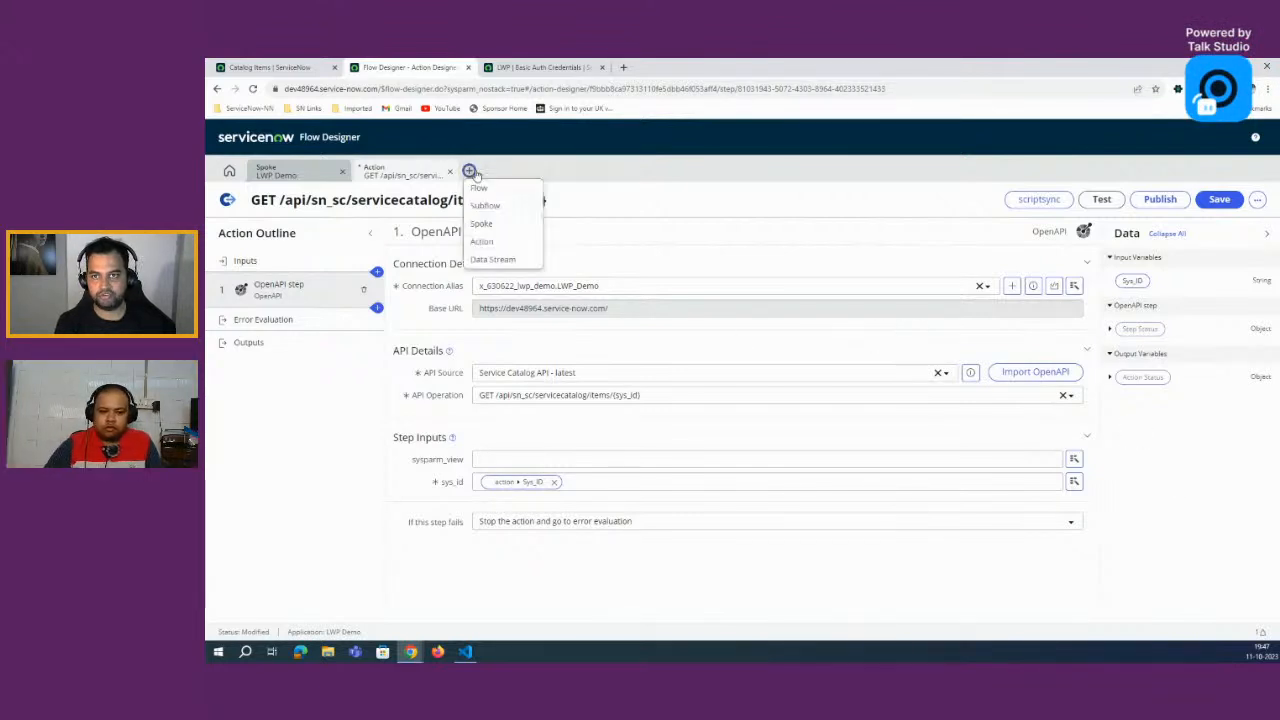
pyautogui.click(497, 262)
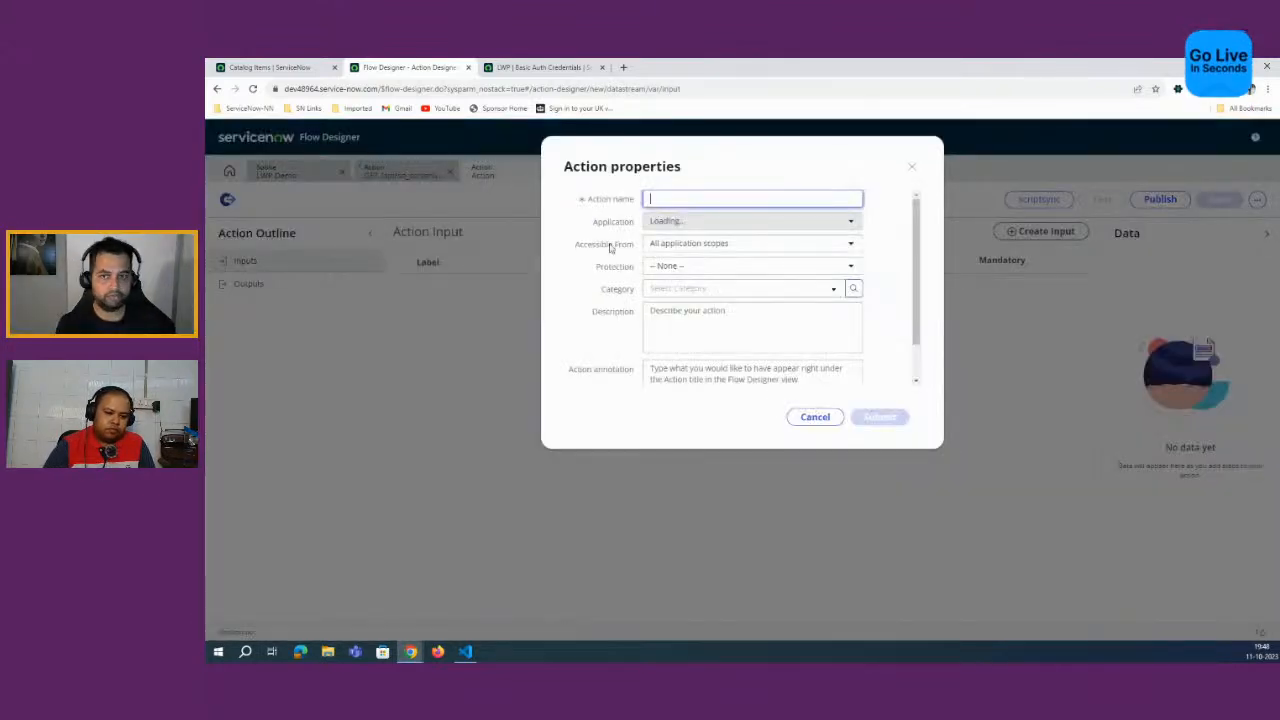
pyautogui.click(674, 202)
pyautogui.write('NN')
pyautogui.press('BackSpace')
pyautogui.press('BackSpace')
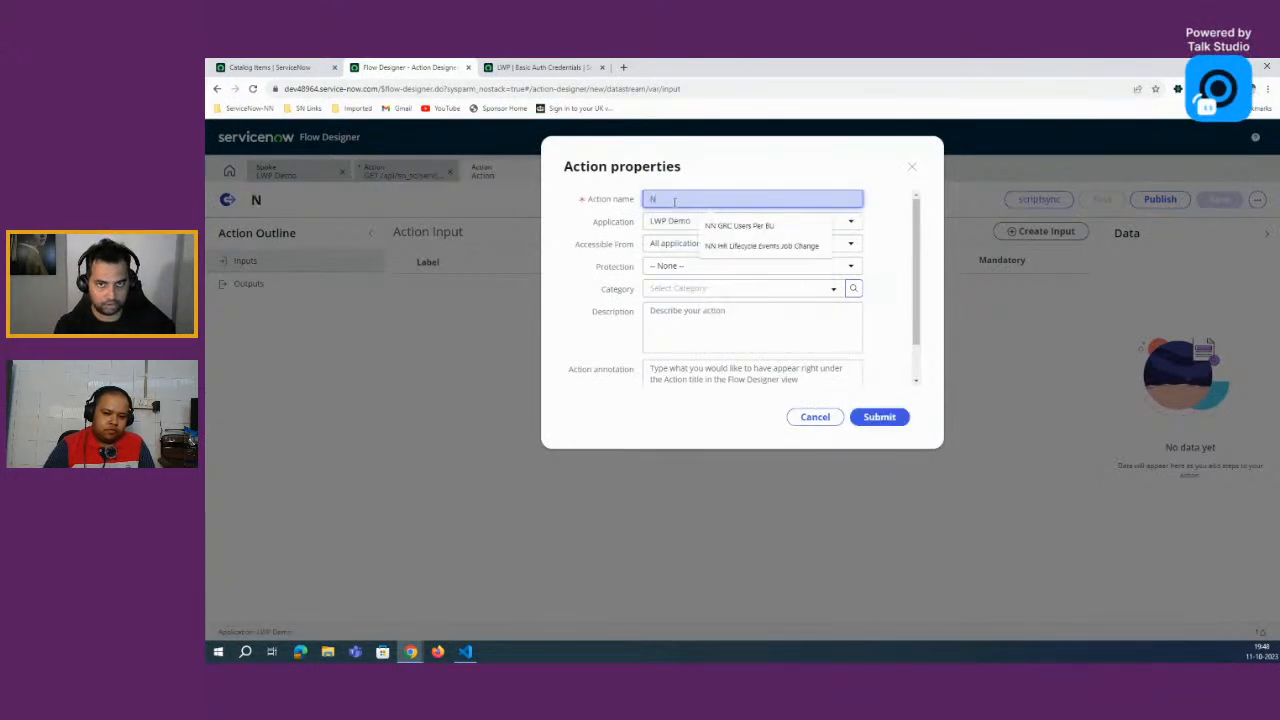
pyautogui.write('LWP Demo')
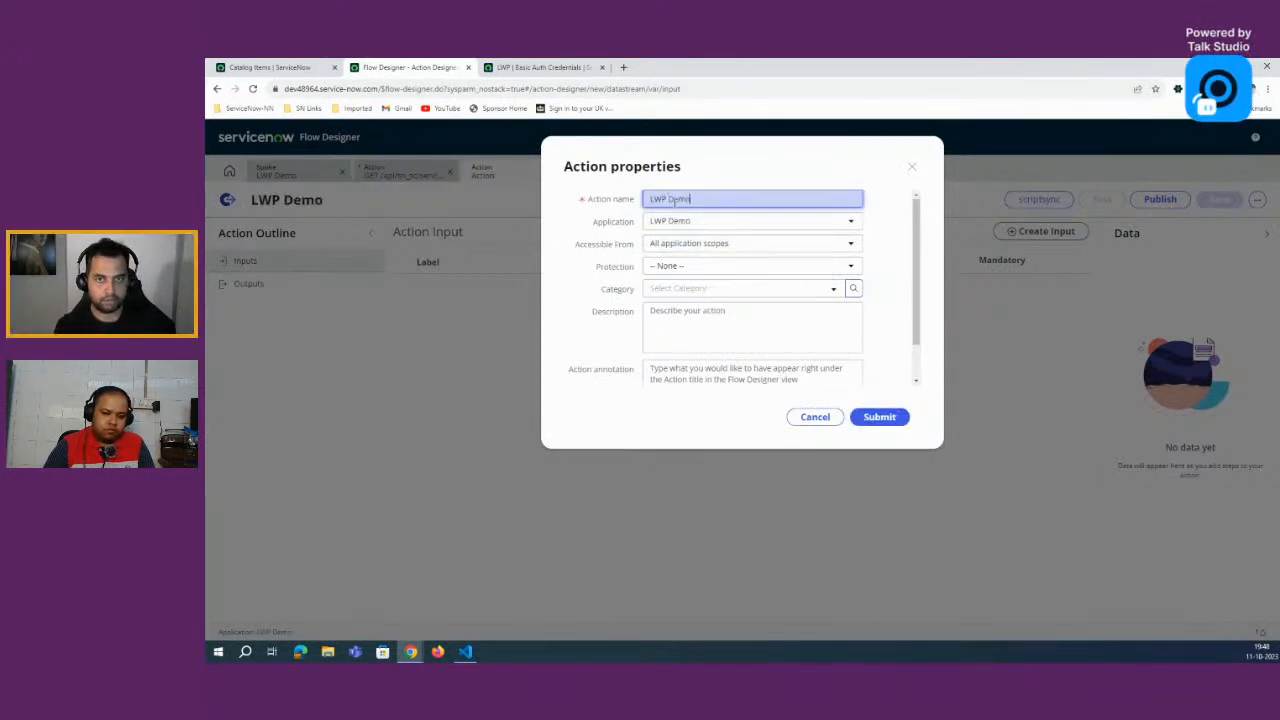
pyautogui.write(' DS')
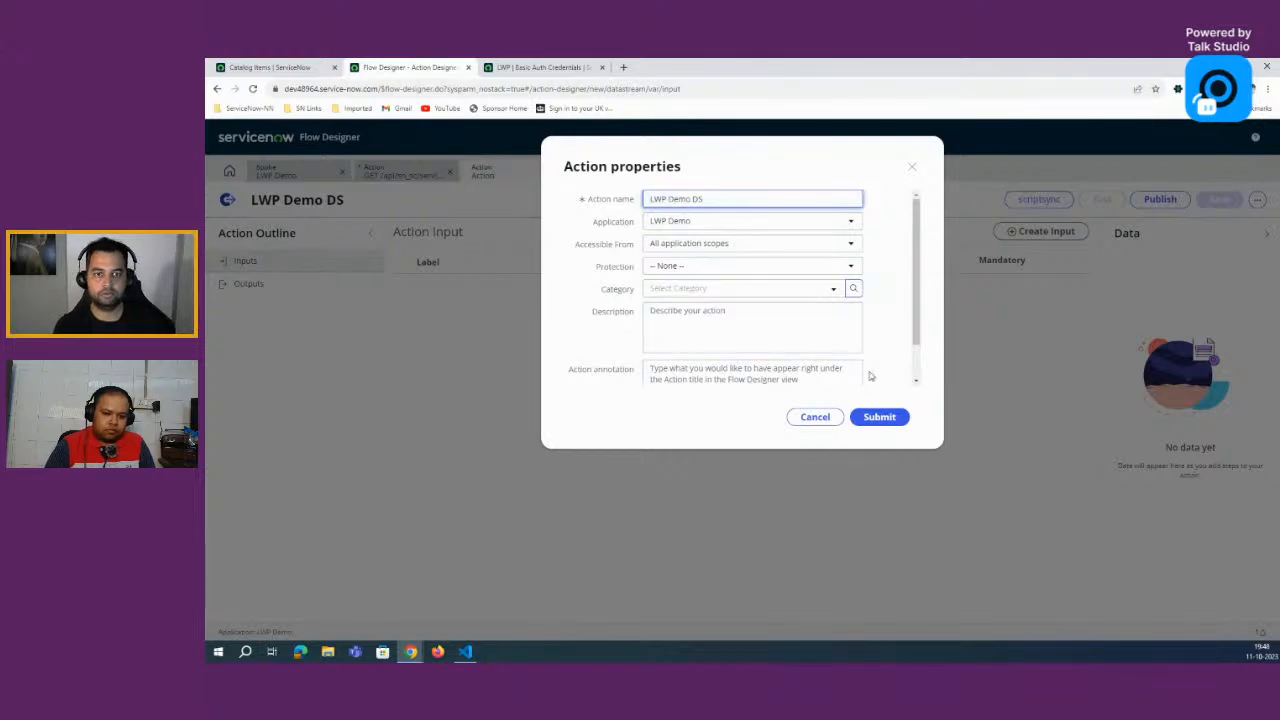
pyautogui.click(871, 420)
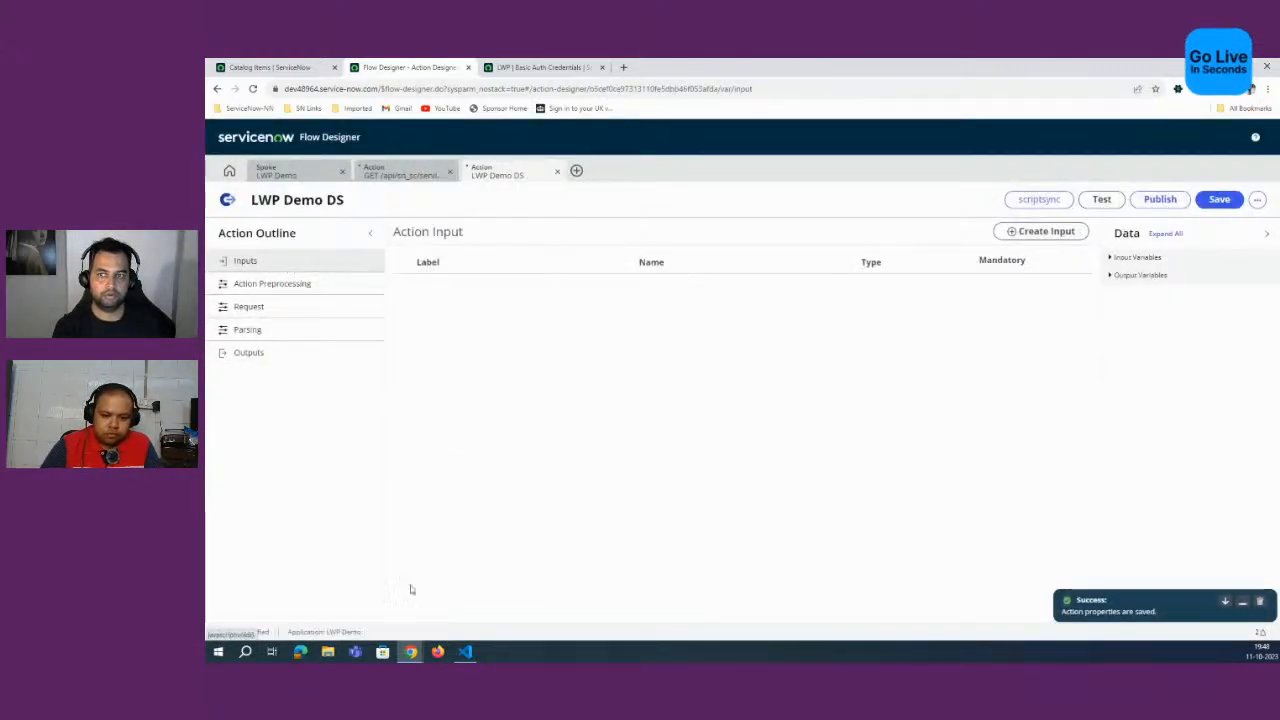
# Step: Enable connection info retrieval and the preprocessing script in Action Preprocessing, and open the resulting Get Connection Info and Script steps
pyautogui.click(294, 285)
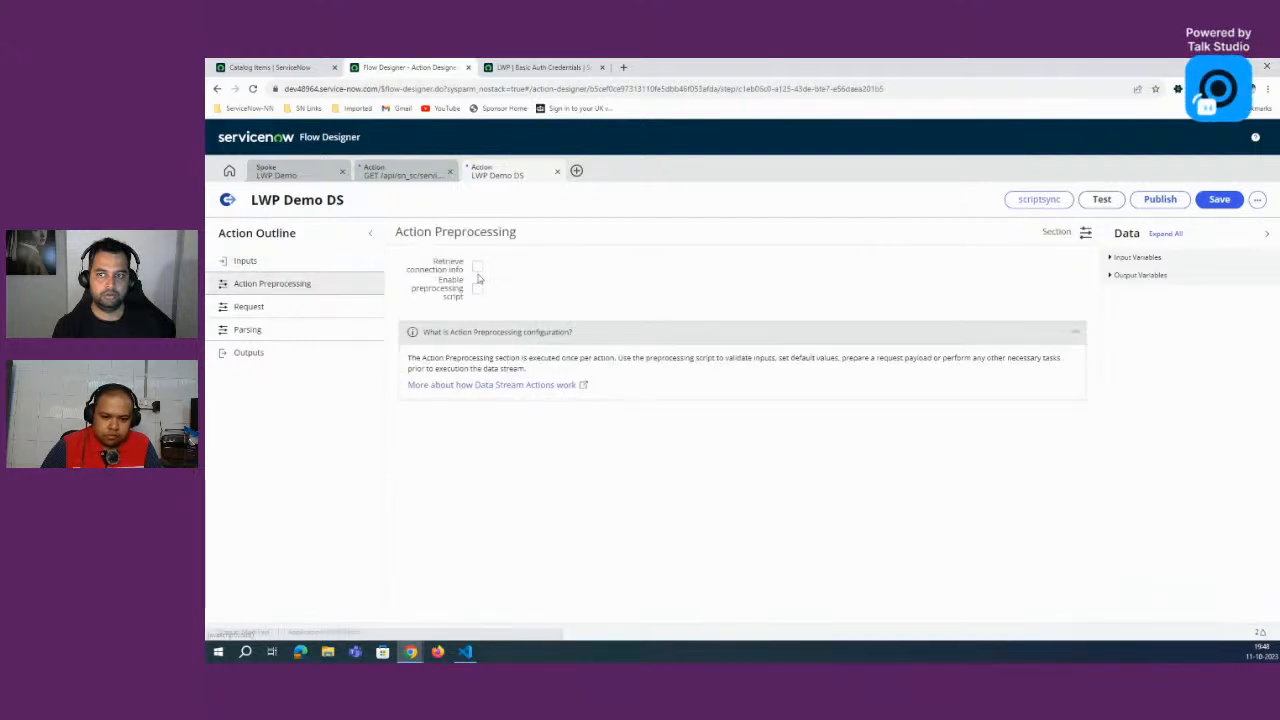
pyautogui.click(278, 265)
pyautogui.click(272, 285)
pyautogui.click(477, 266)
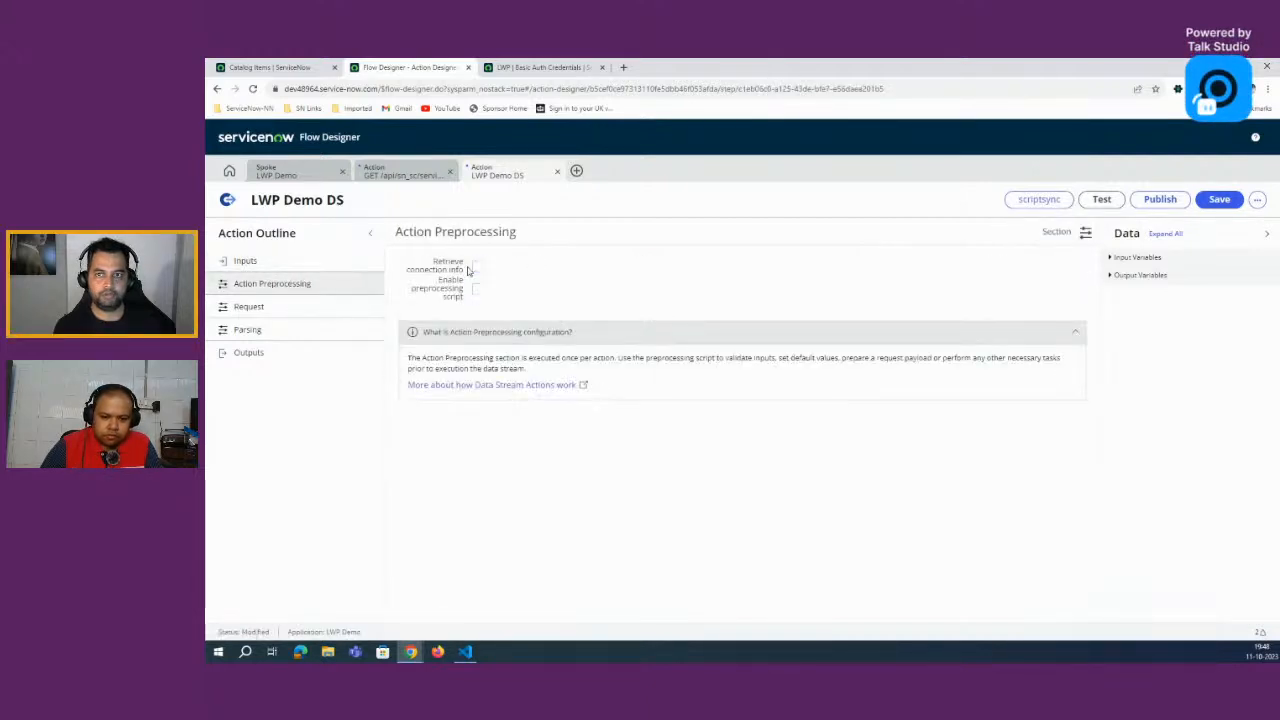
pyautogui.click(478, 289)
pyautogui.click(265, 311)
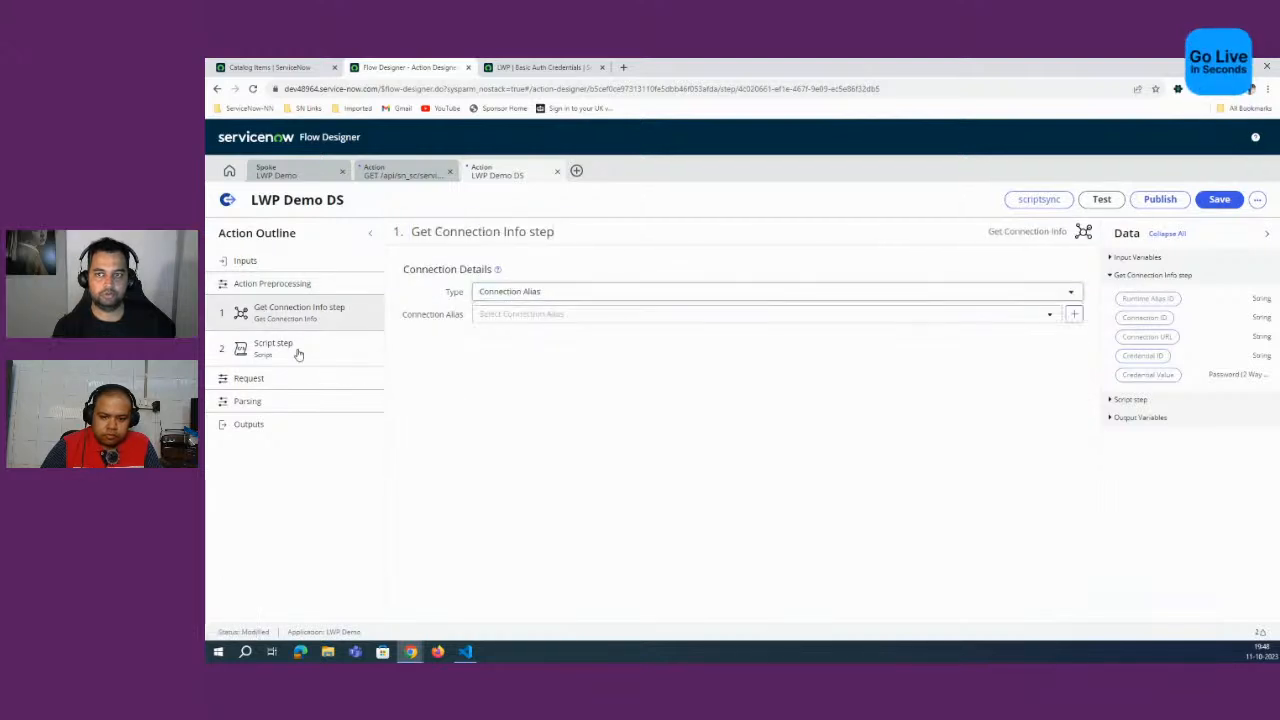
pyautogui.click(300, 350)
# Step: Set the Request section to get its data through a REST Step
pyautogui.click(262, 380)
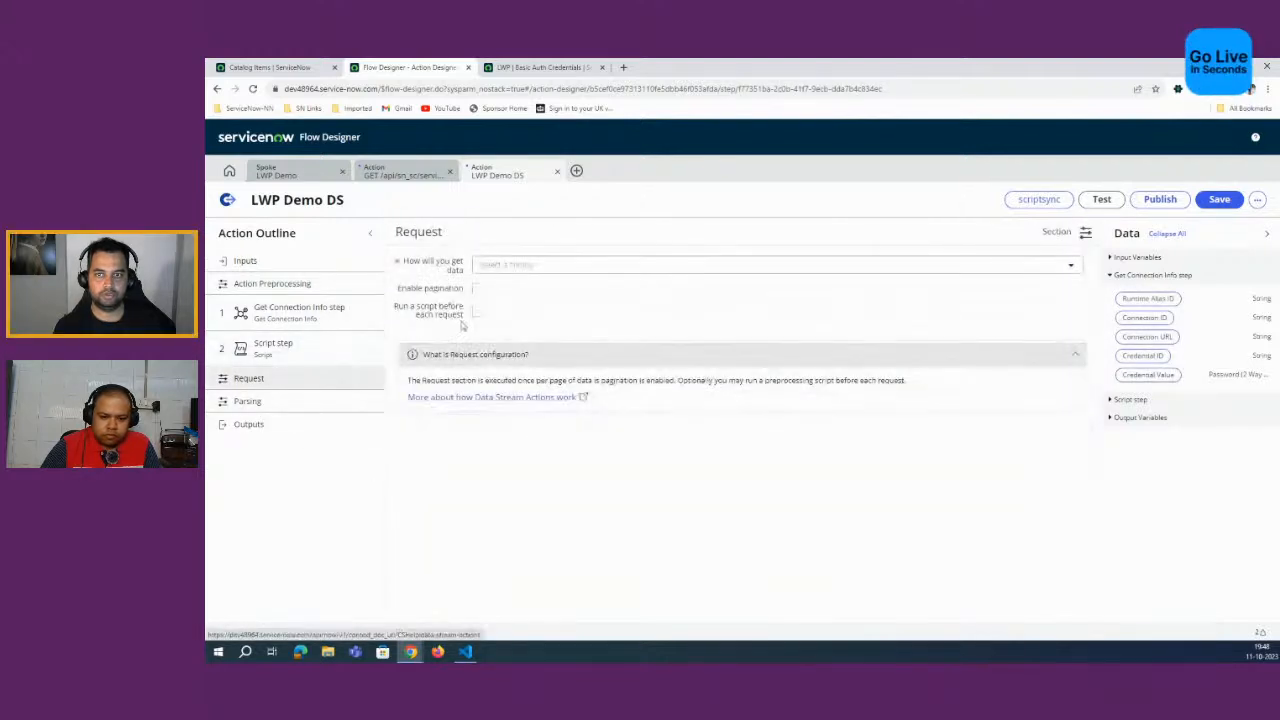
pyautogui.click(488, 265)
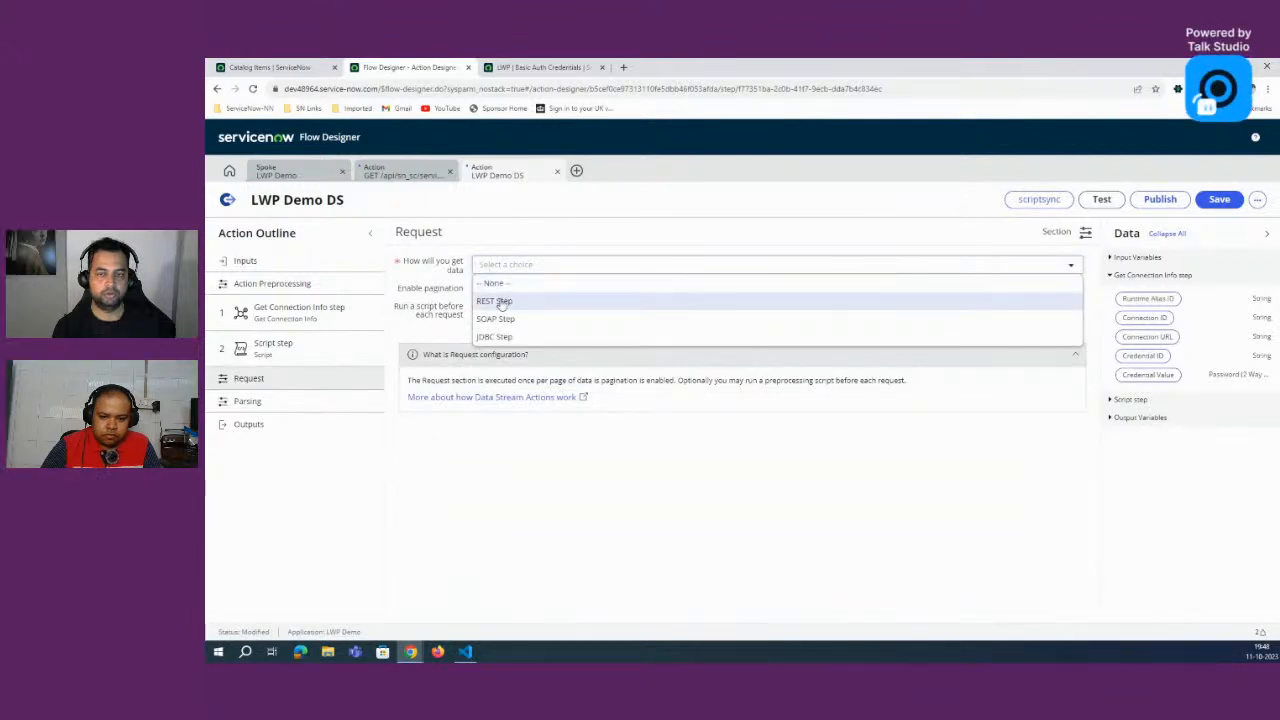
pyautogui.click(500, 298)
pyautogui.click(840, 266)
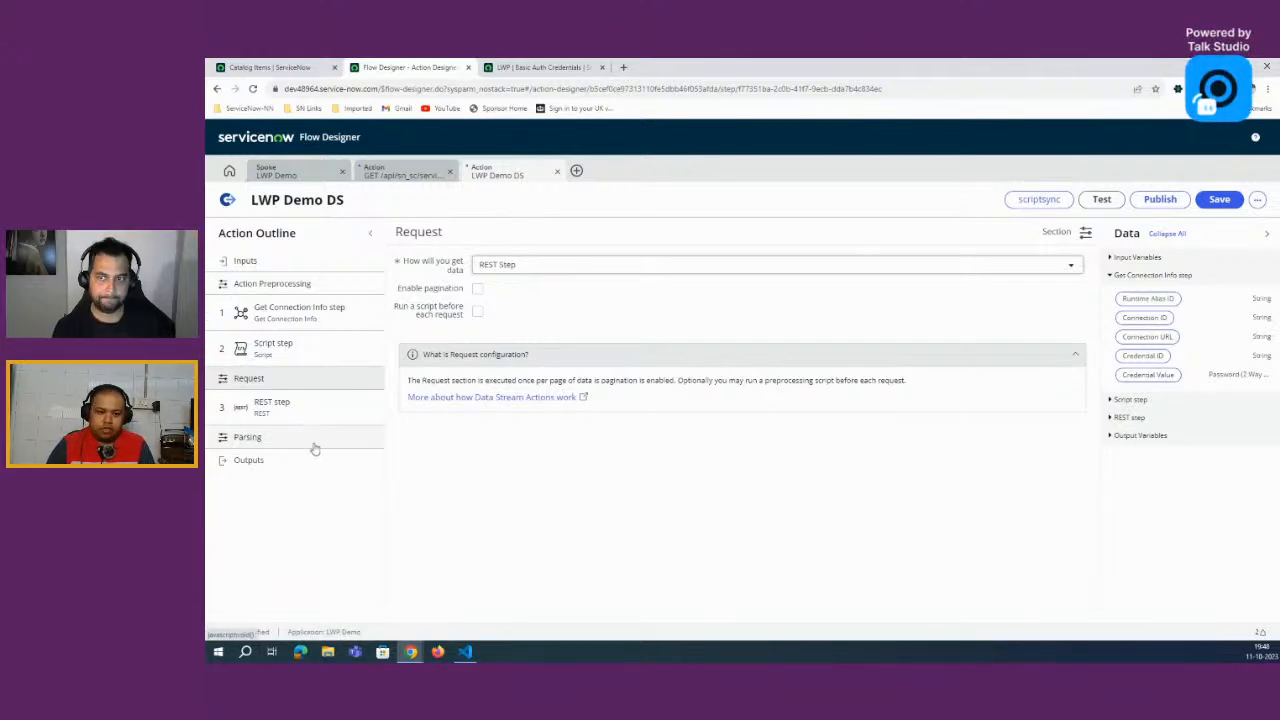
# Step: Close the LWP Demo DS action without saving its changes, and publish the GET /api/sn_sc/servicecatalog/items/{sys_id} action
pyautogui.click(557, 172)
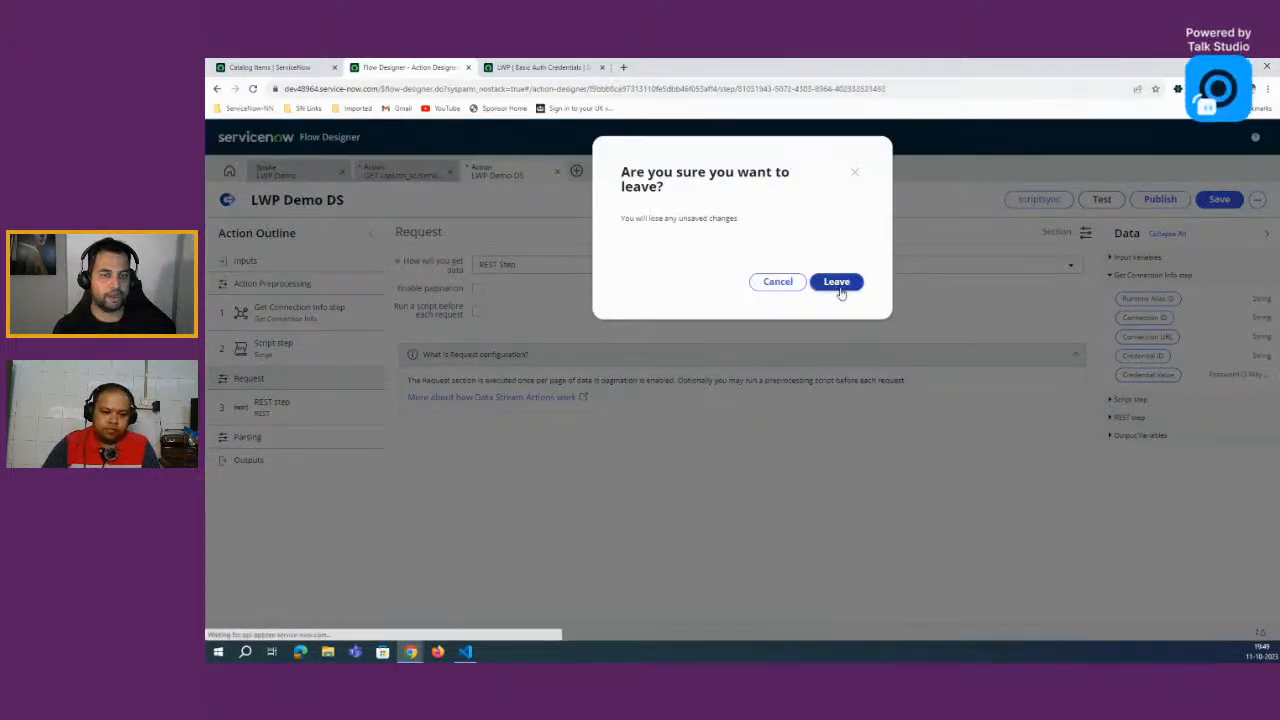
pyautogui.click(838, 284)
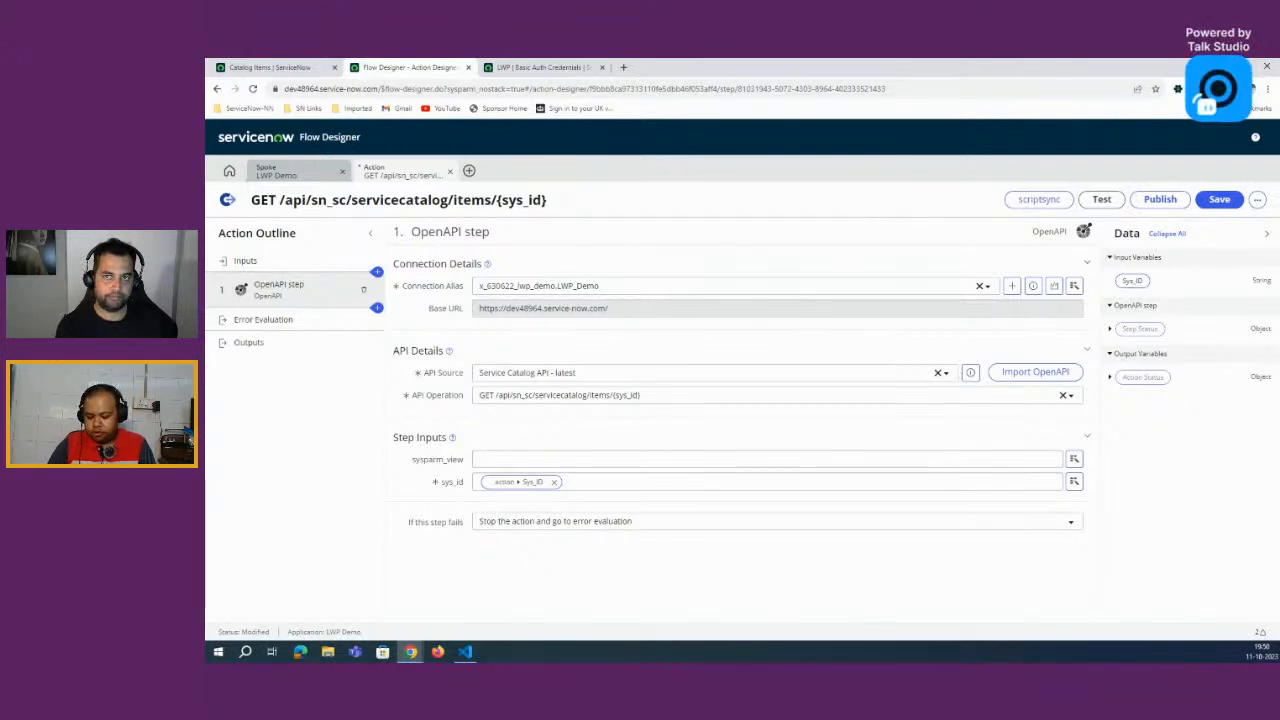
pyautogui.click(1160, 199)
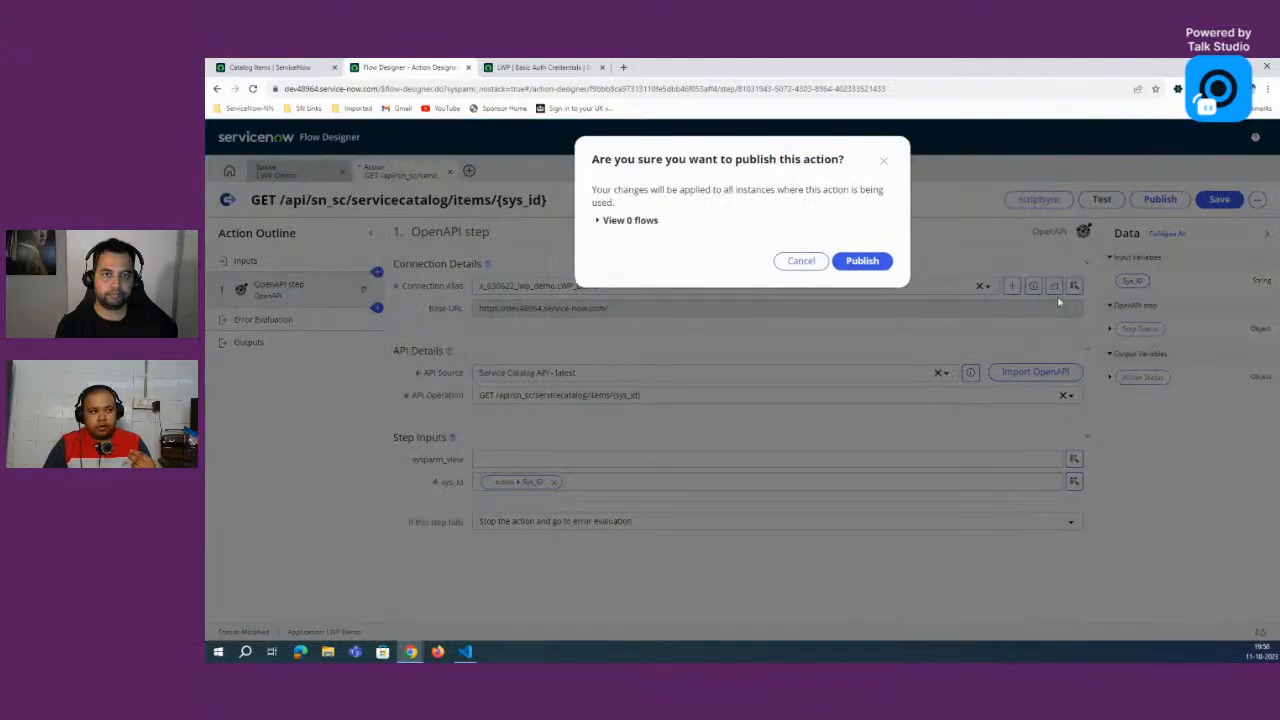
pyautogui.click(862, 262)
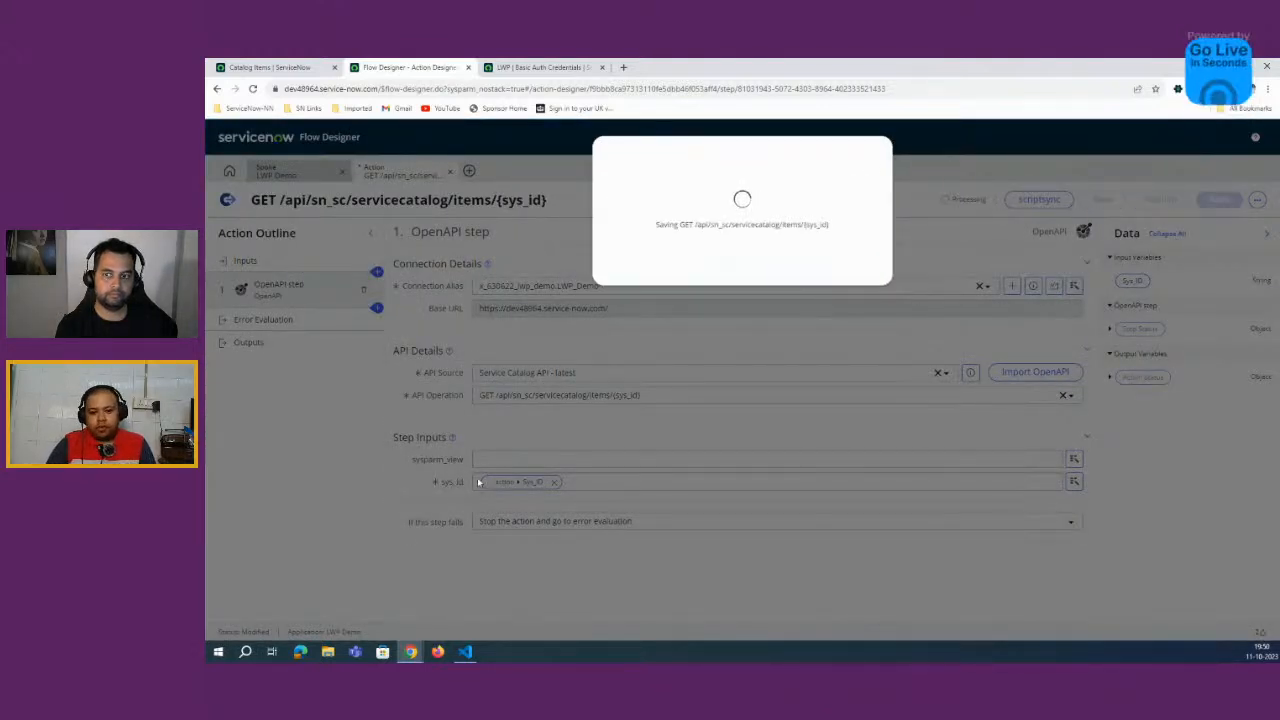